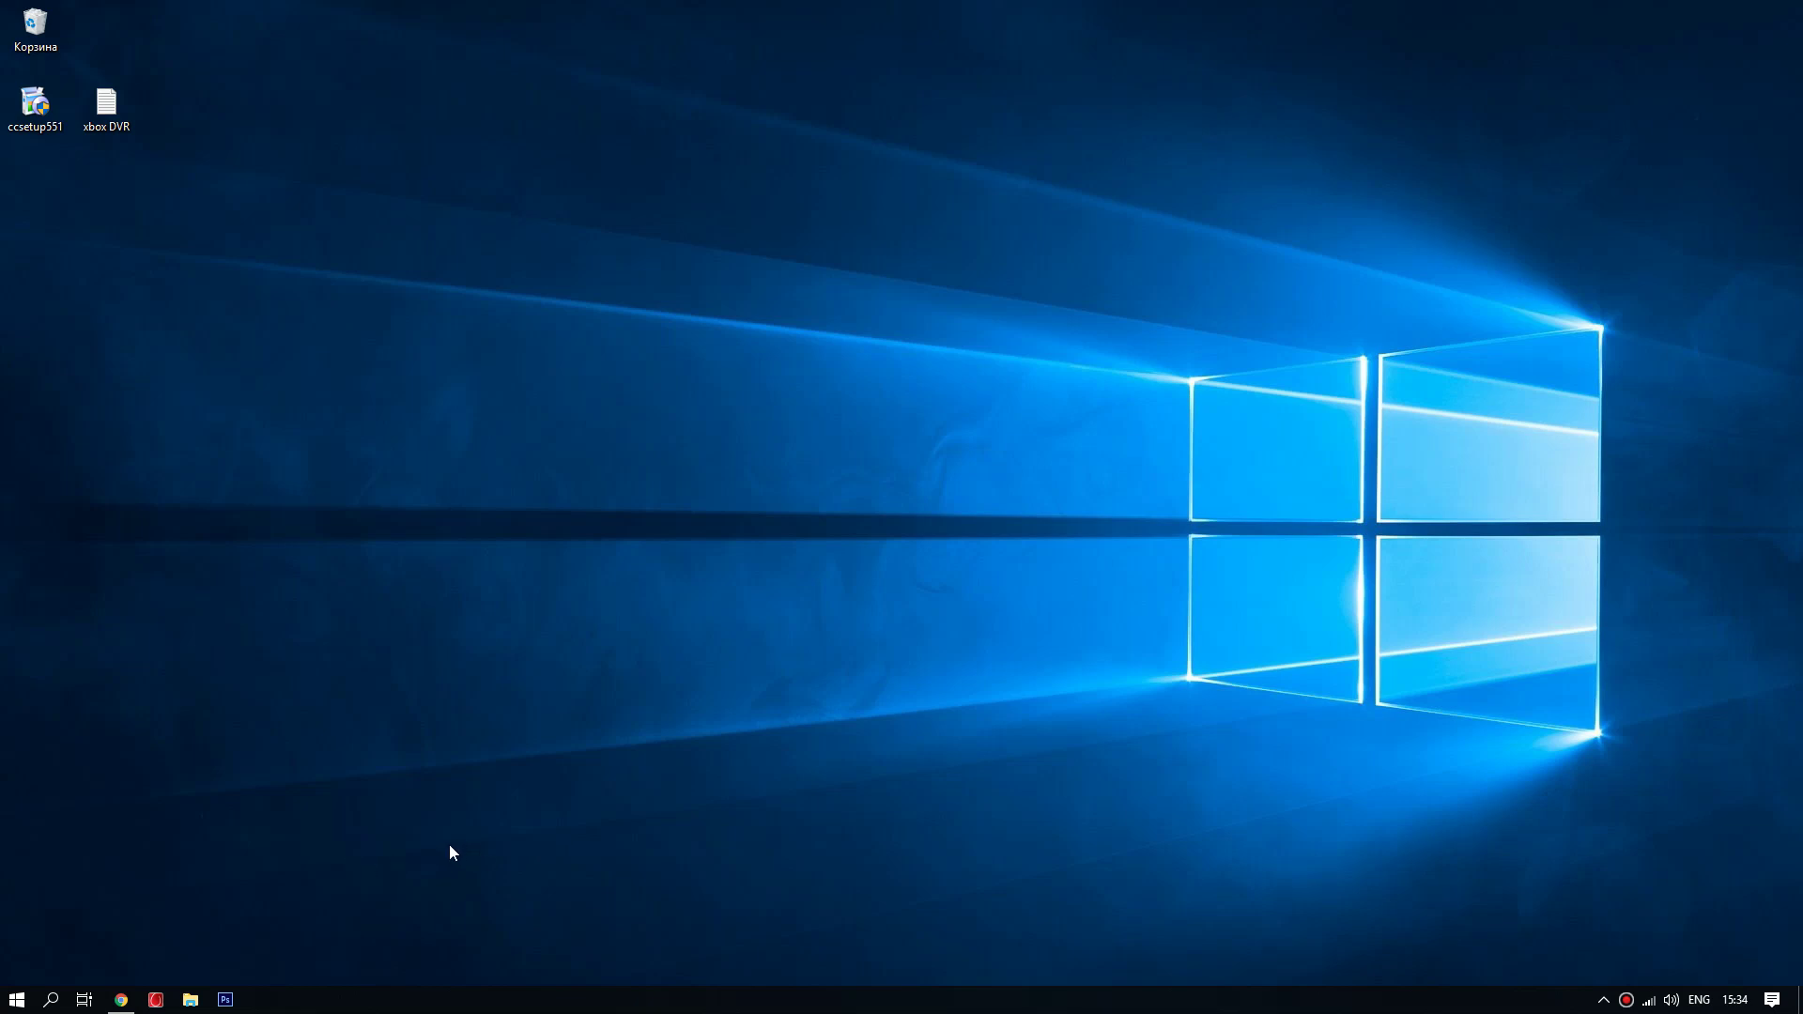
- Run msconfig to open the System Configuration window
{"action": "key", "text": "super+r"}
{"action": "left_click", "coordinate": [187, 887]}
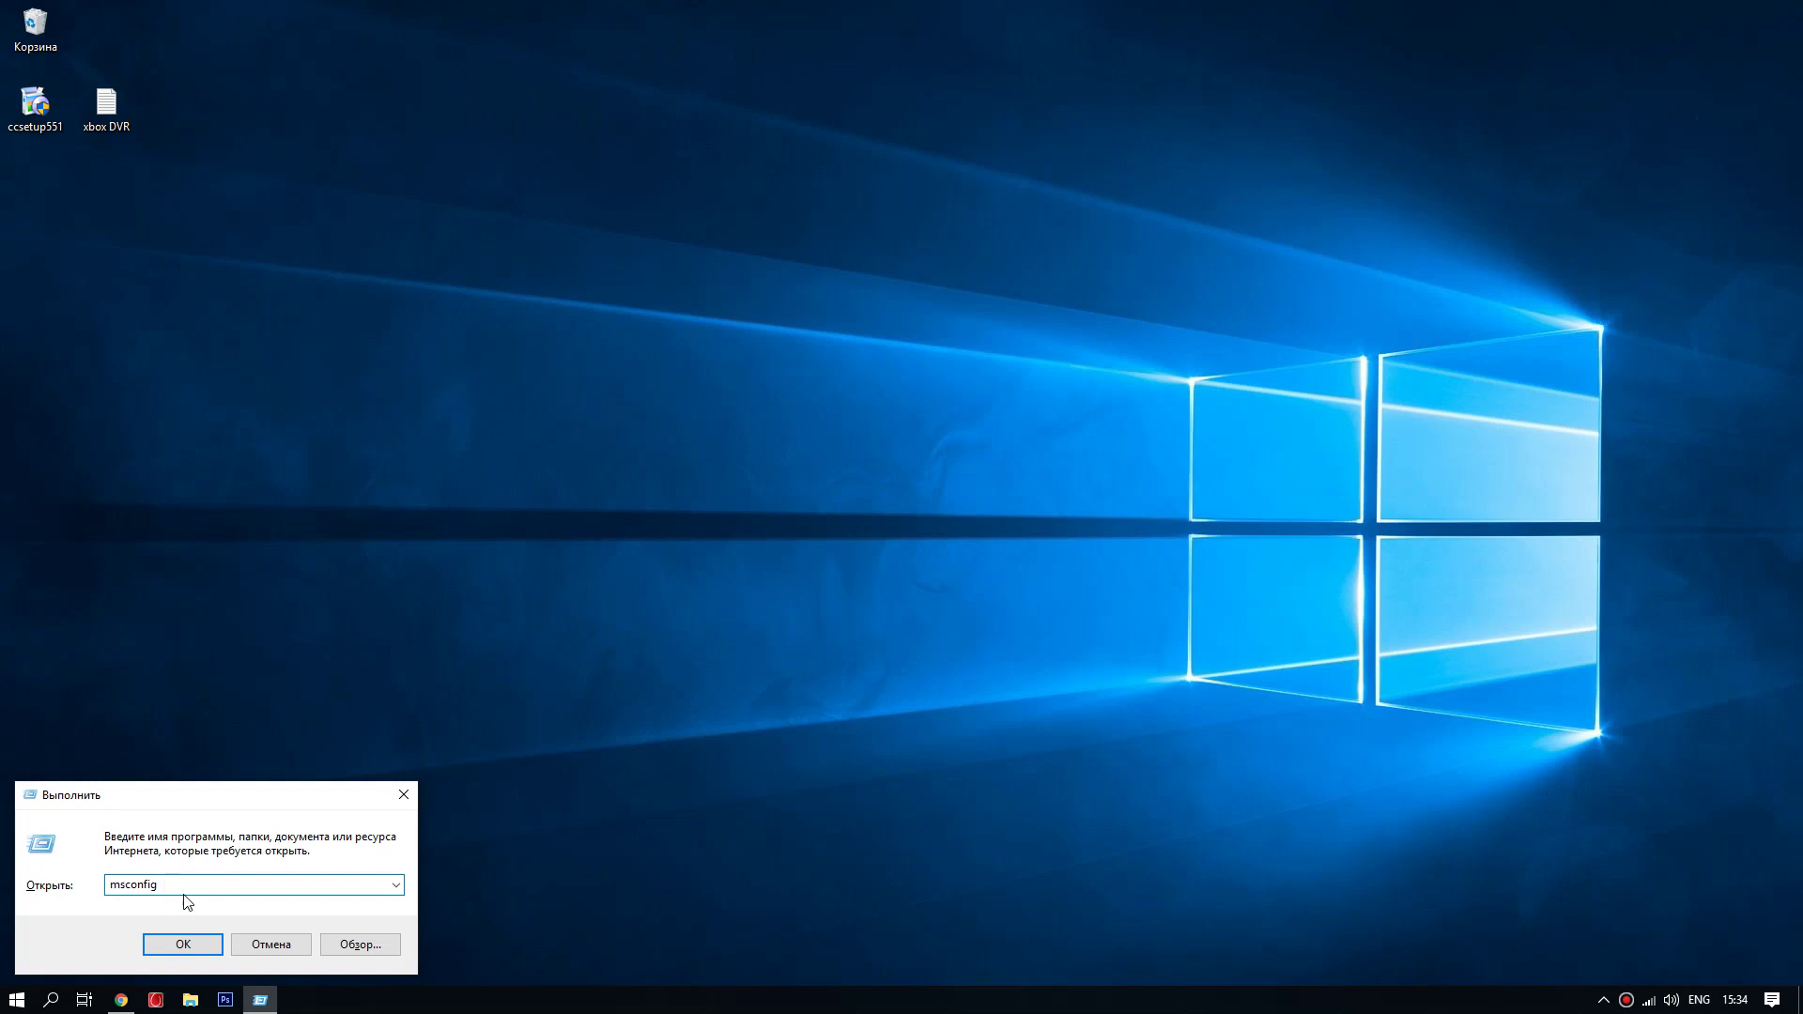
{"action": "left_click", "coordinate": [184, 945]}
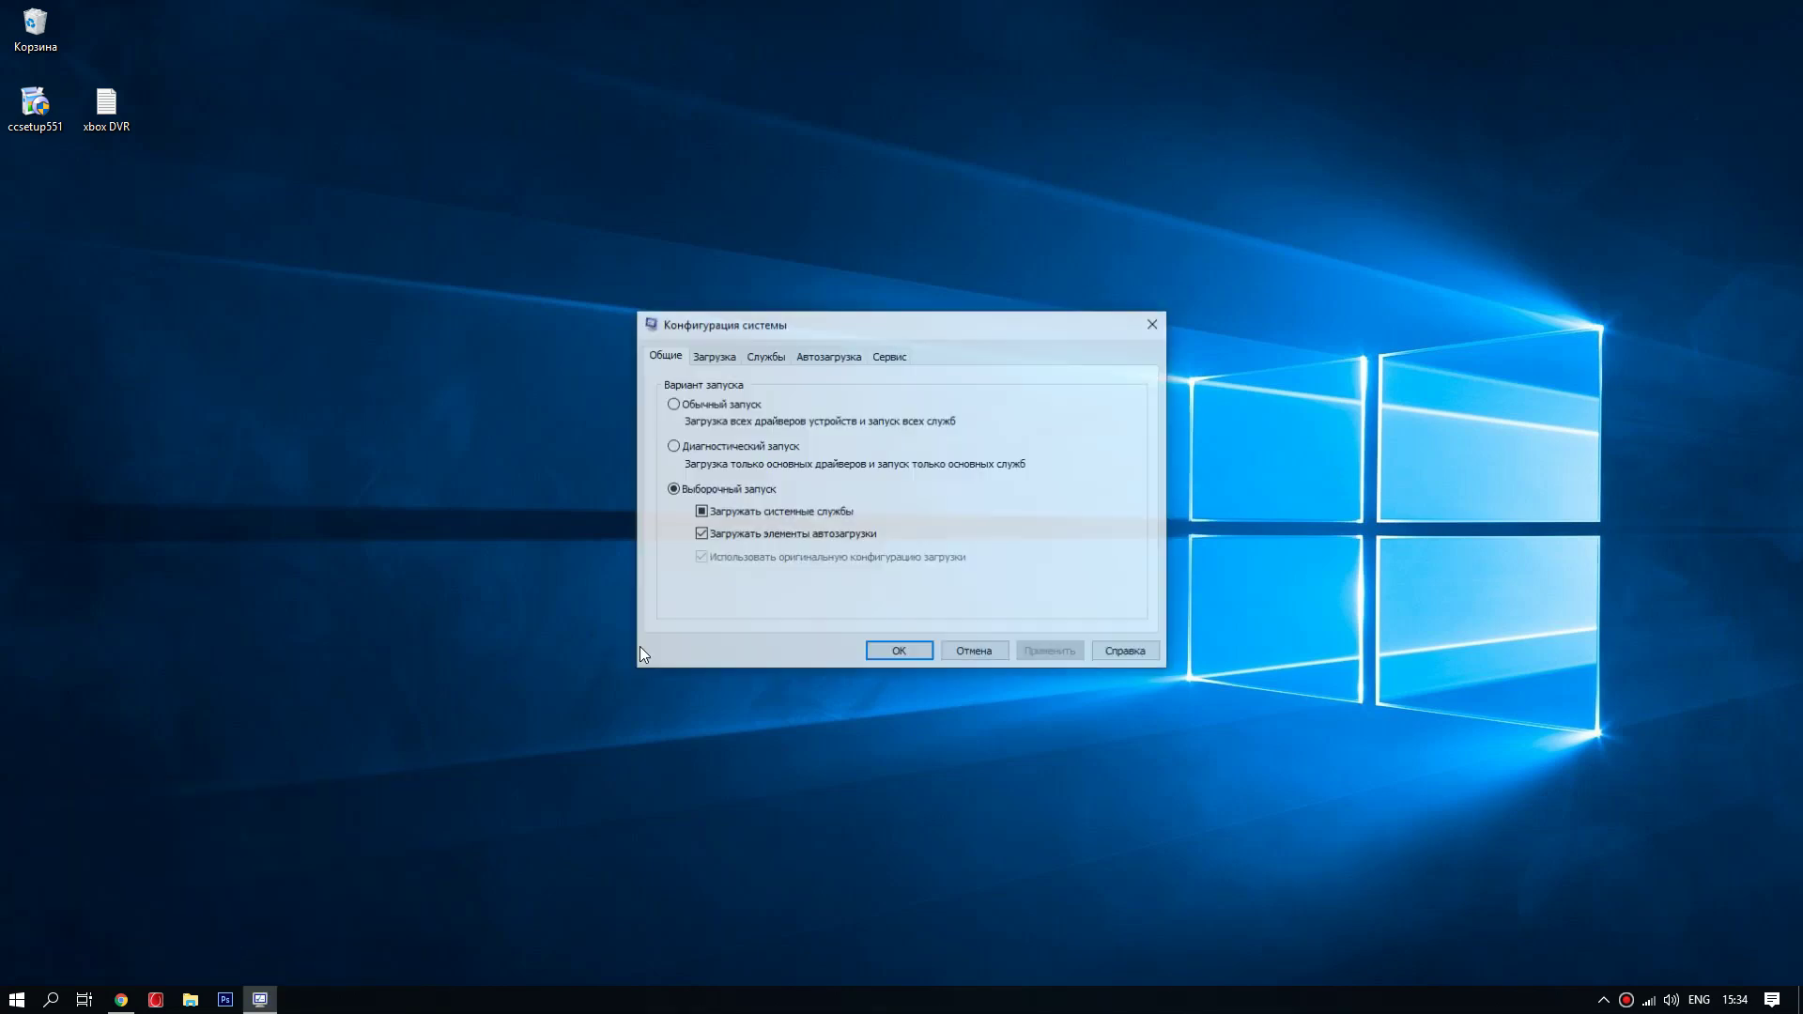
{"action": "left_click_drag", "start_coordinate": [831, 327], "coordinate": [775, 298]}
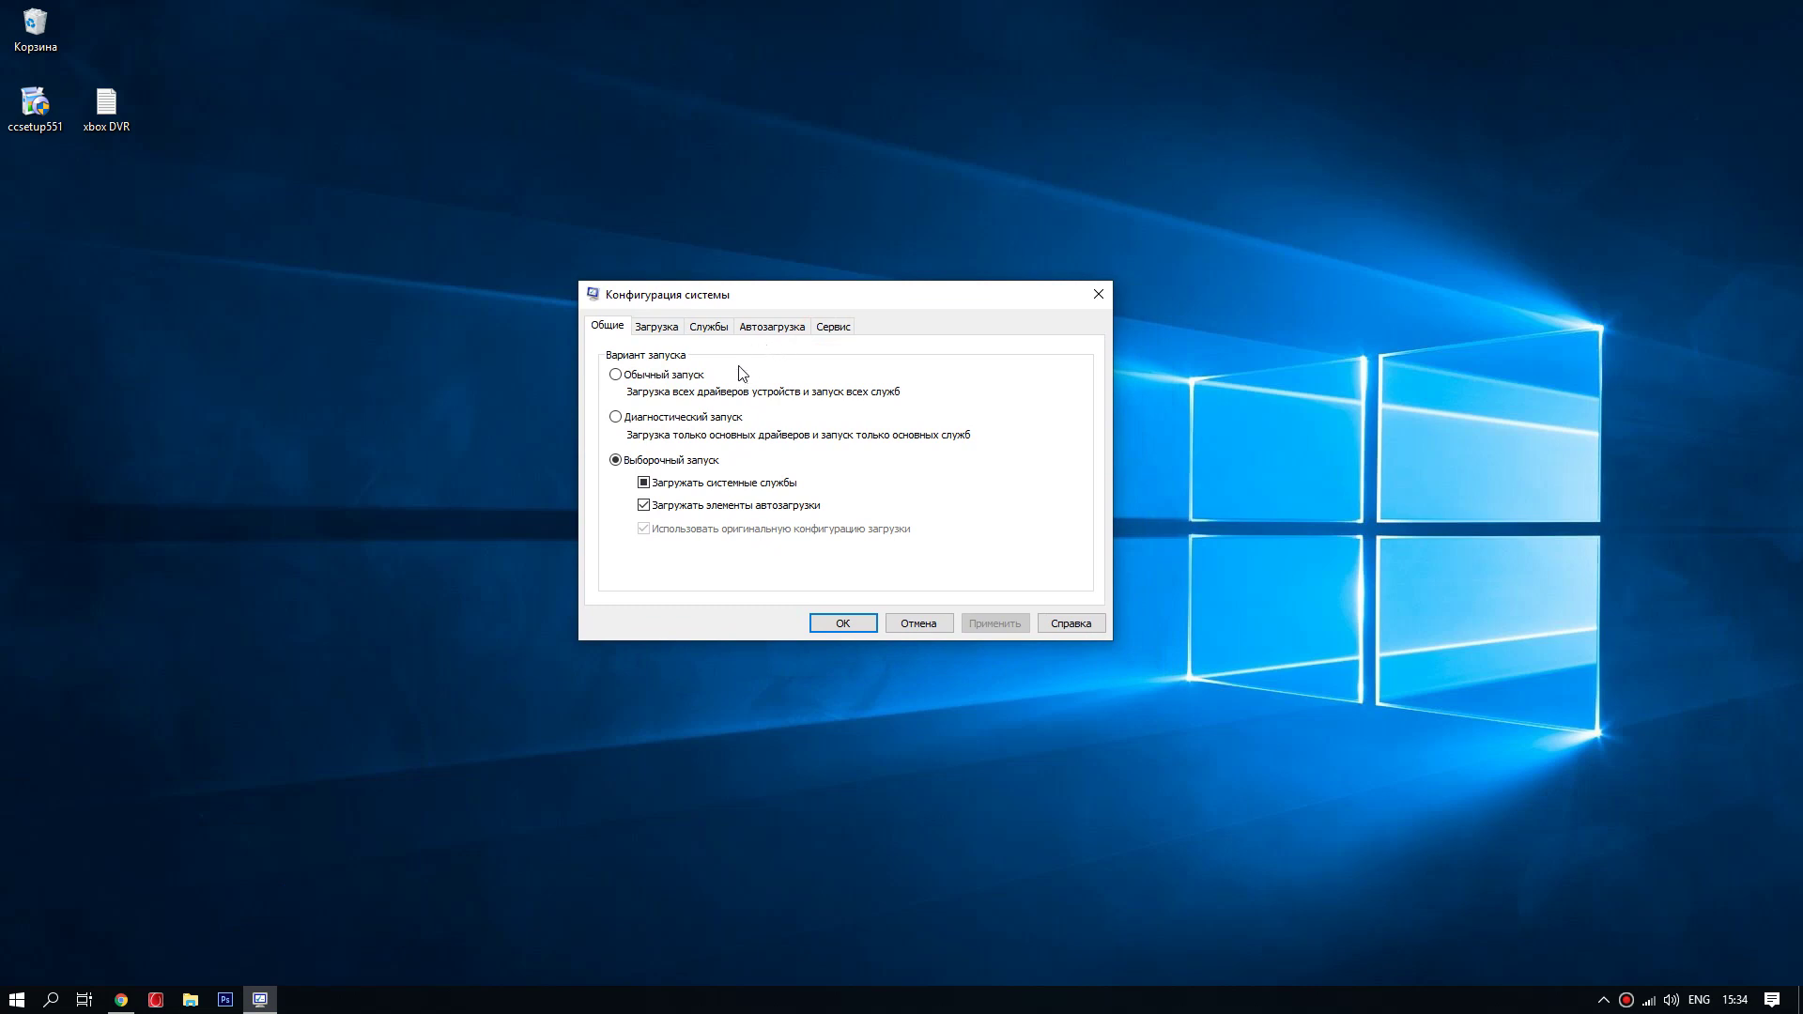
- Set the number of processors (Число процессоров) to 4 in the advanced boot options for Windows 10
{"action": "left_click", "coordinate": [653, 329]}
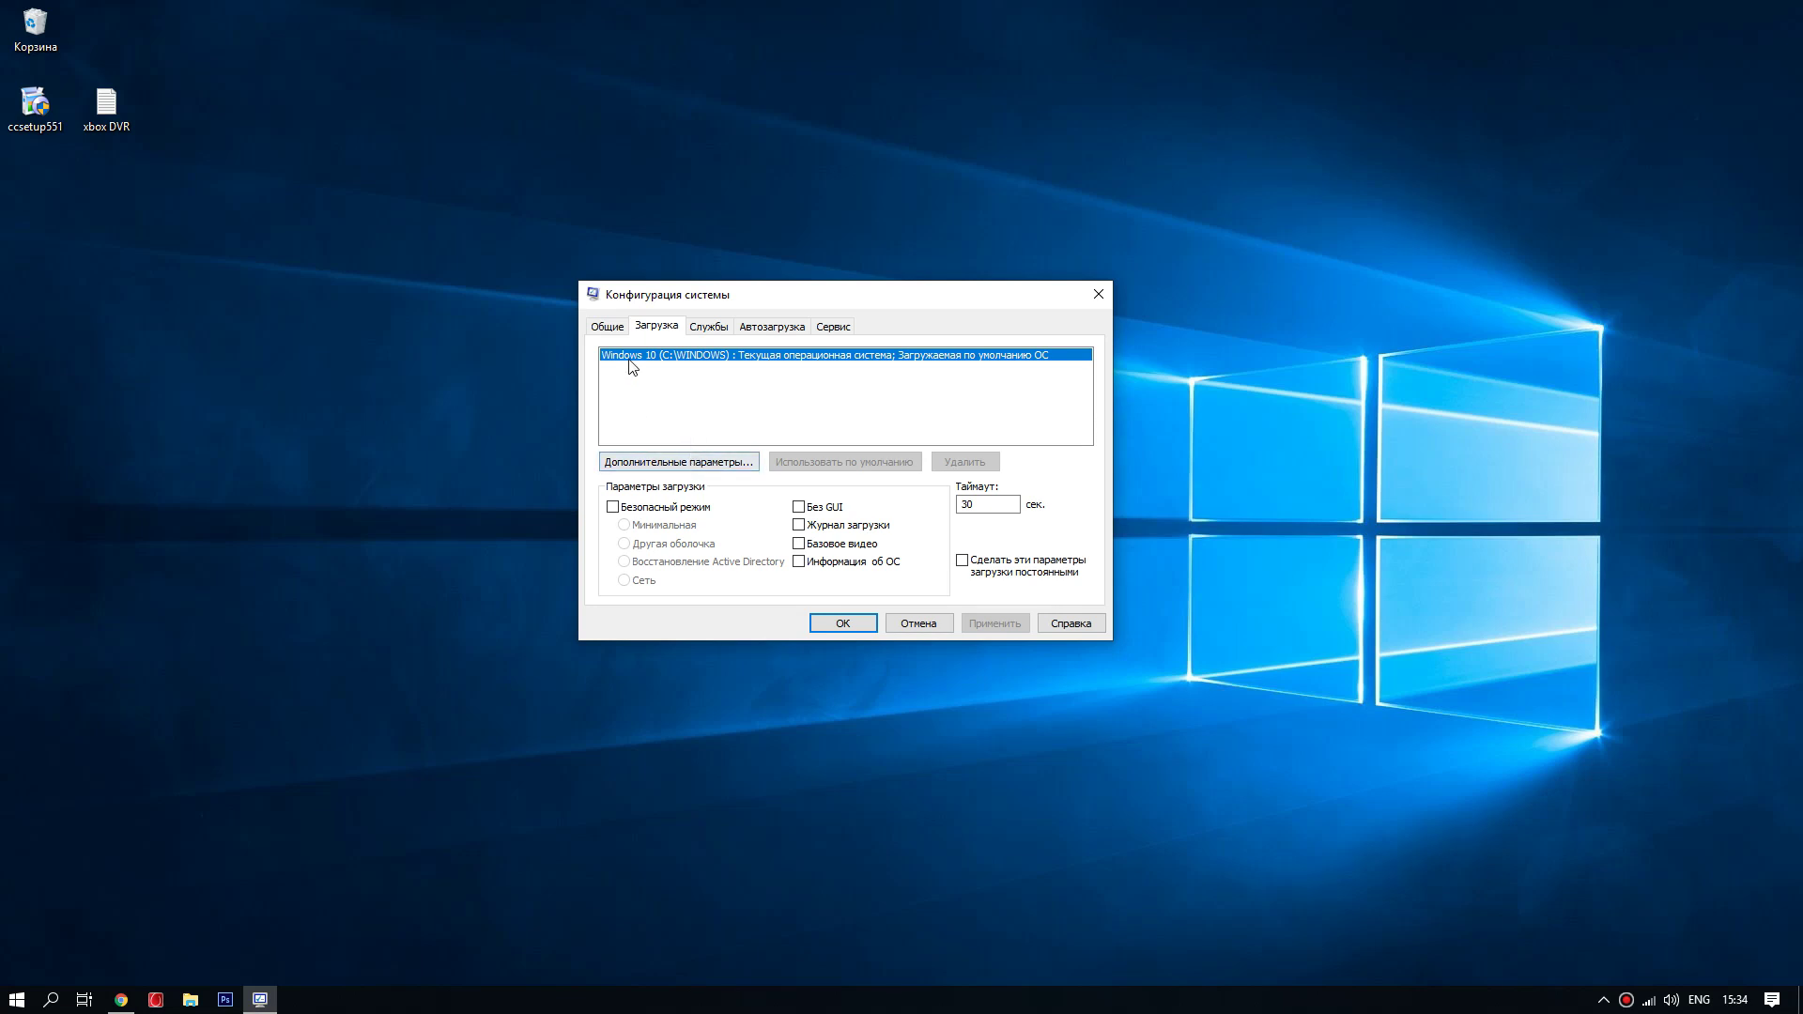
{"action": "left_click", "coordinate": [676, 464]}
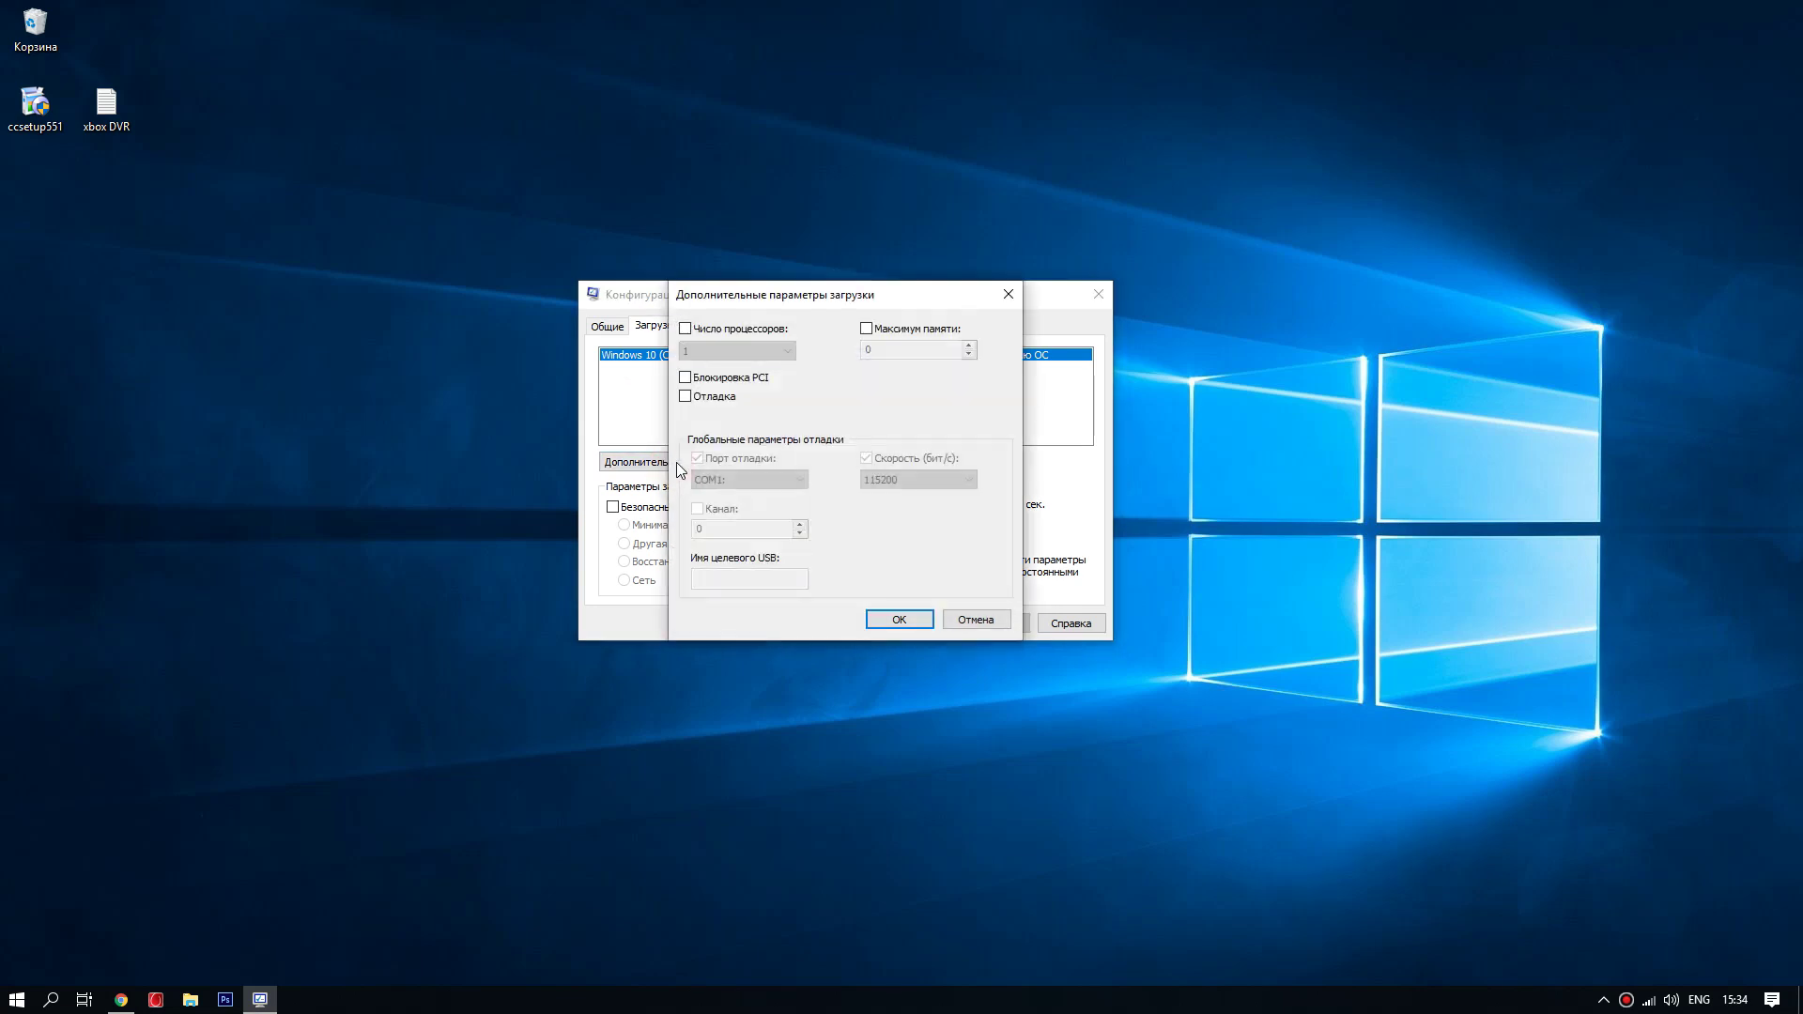
{"action": "left_click", "coordinate": [685, 329]}
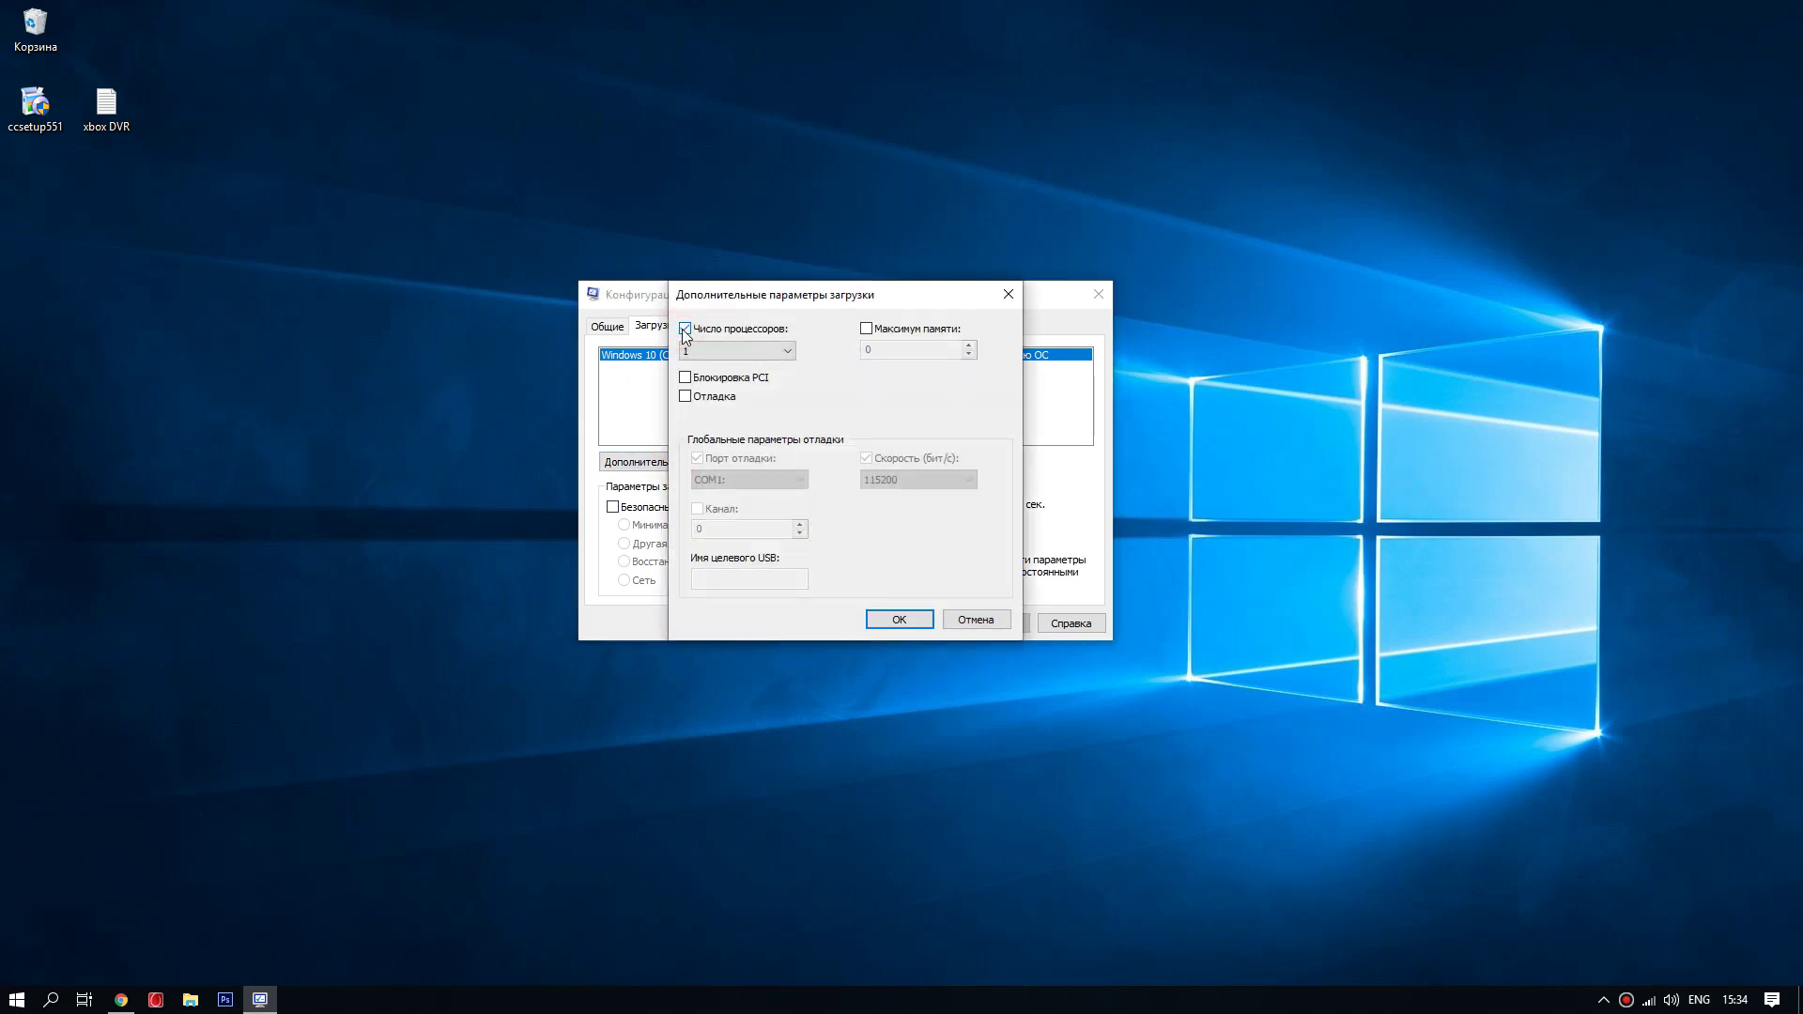
{"action": "left_click", "coordinate": [784, 351]}
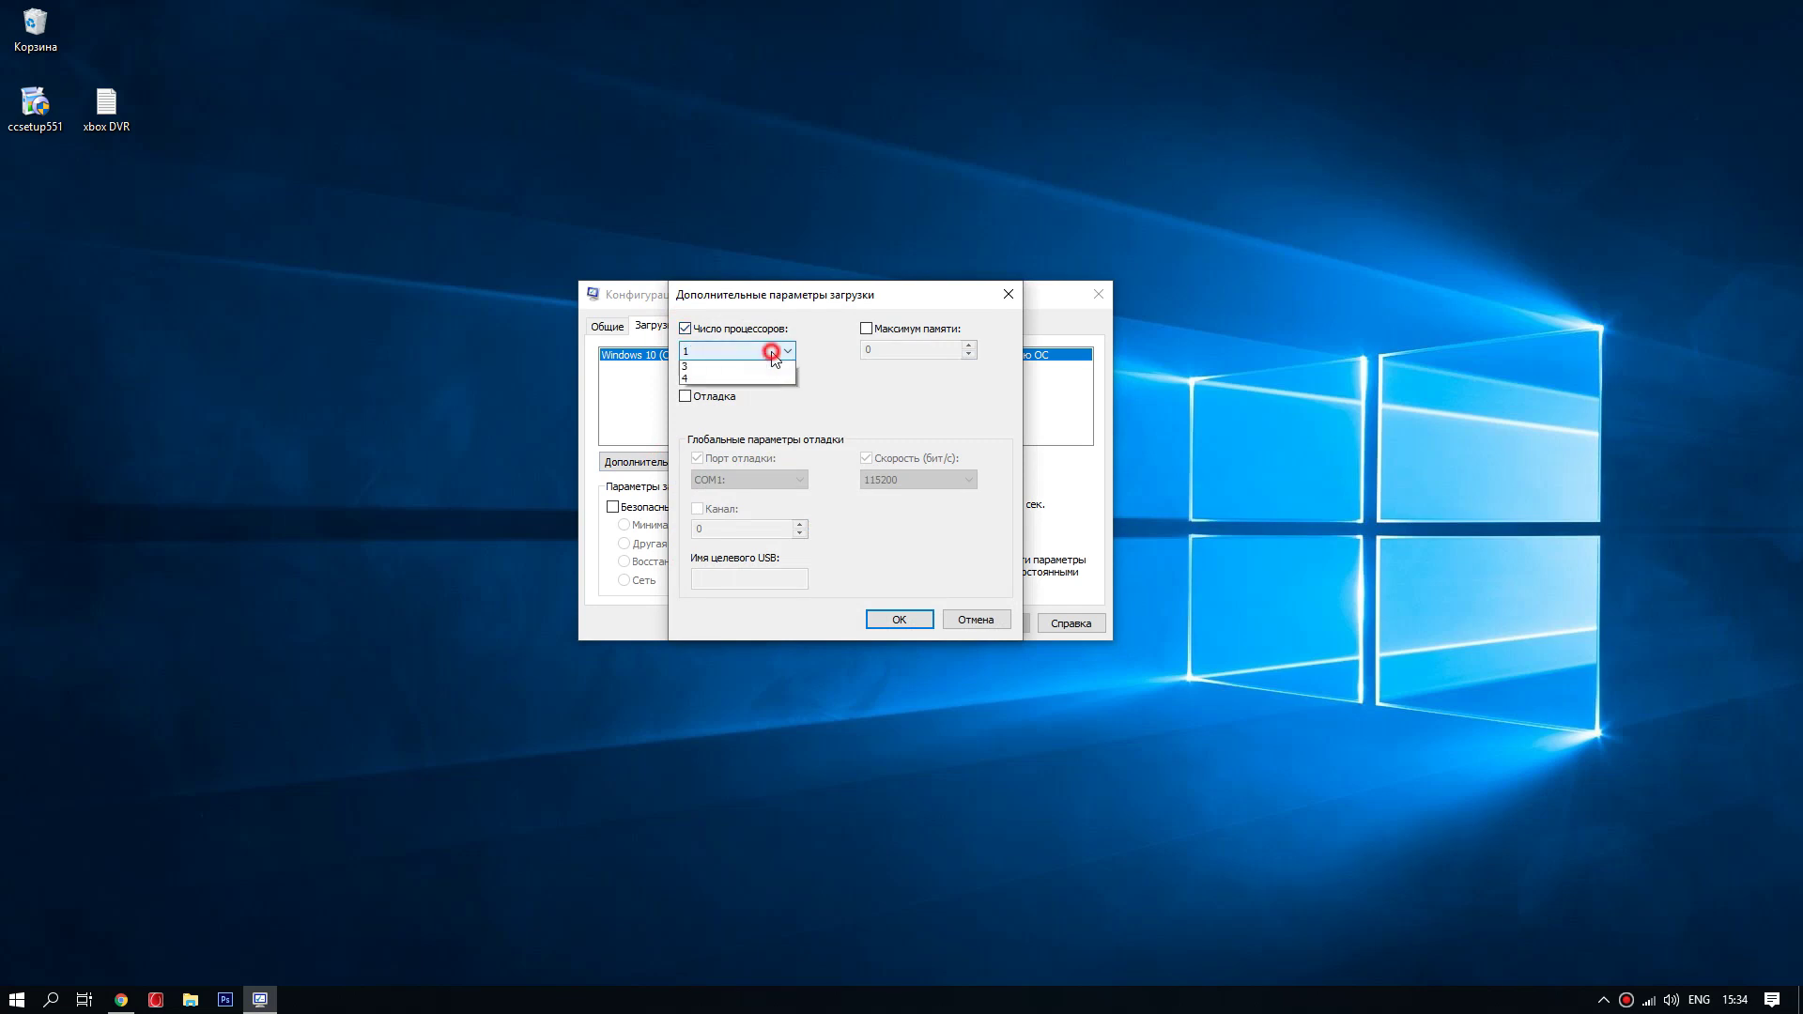
{"action": "left_click", "coordinate": [713, 417]}
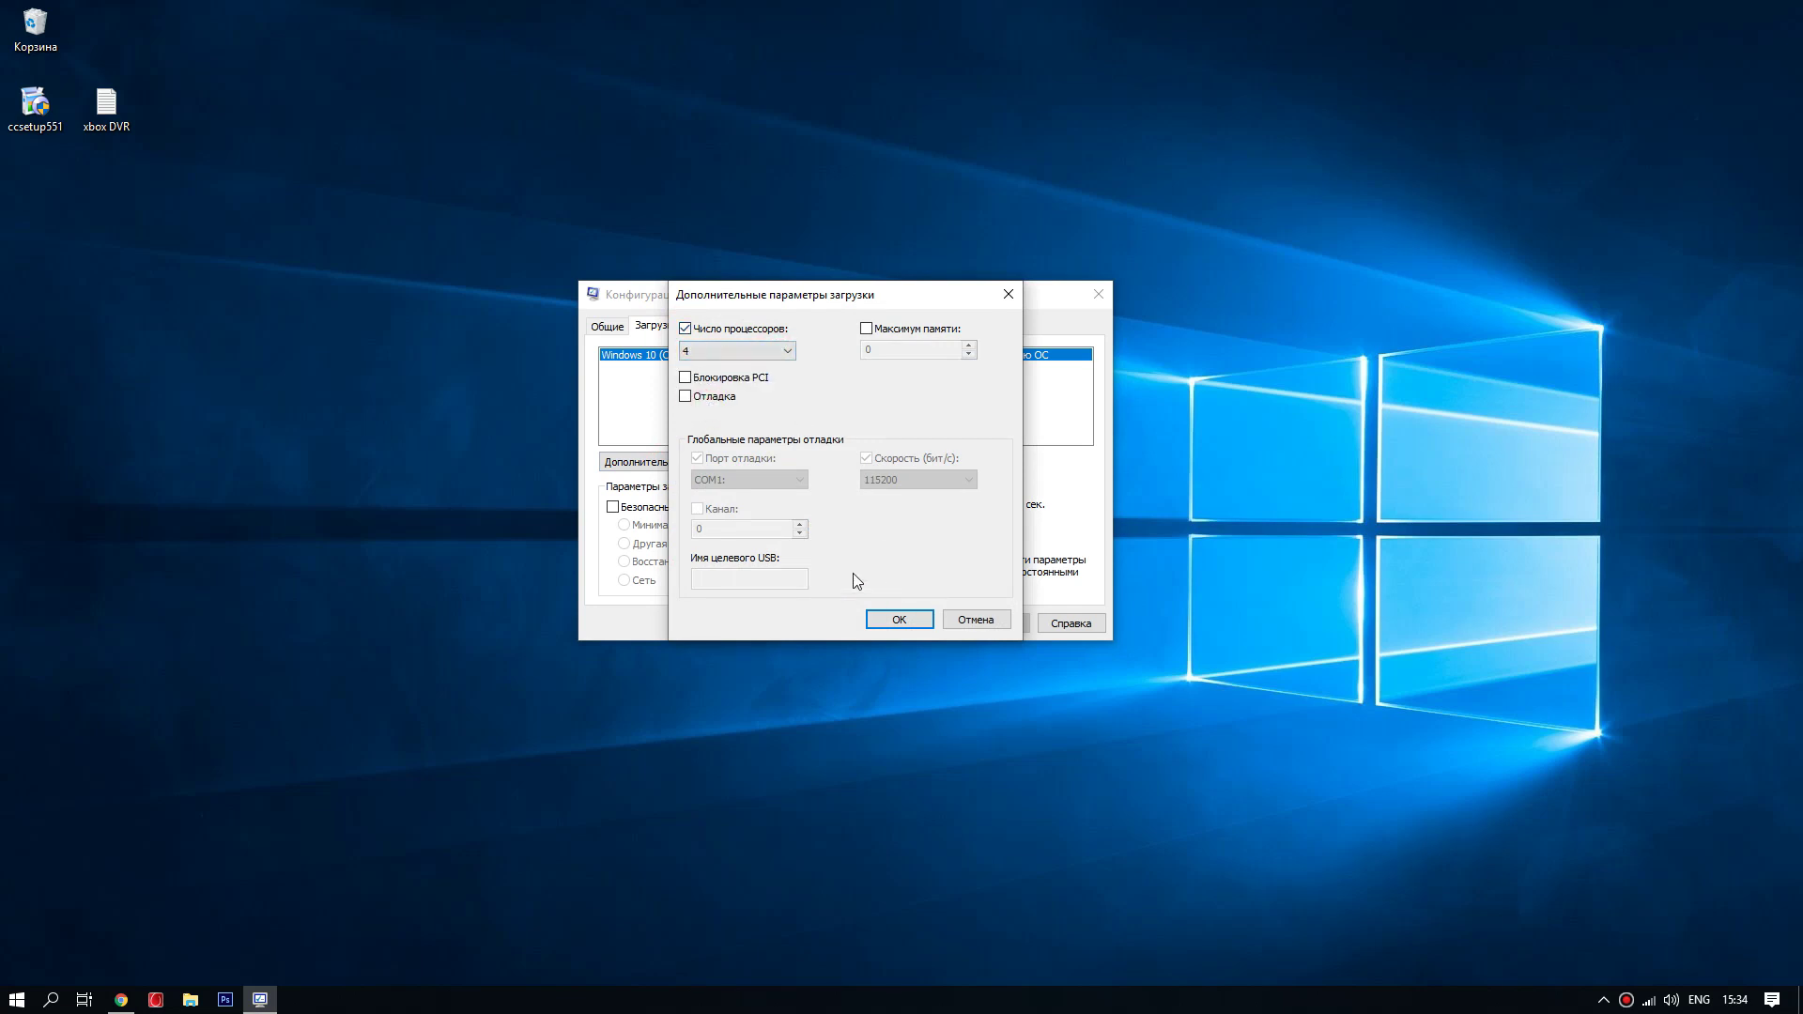
{"action": "left_click", "coordinate": [899, 620]}
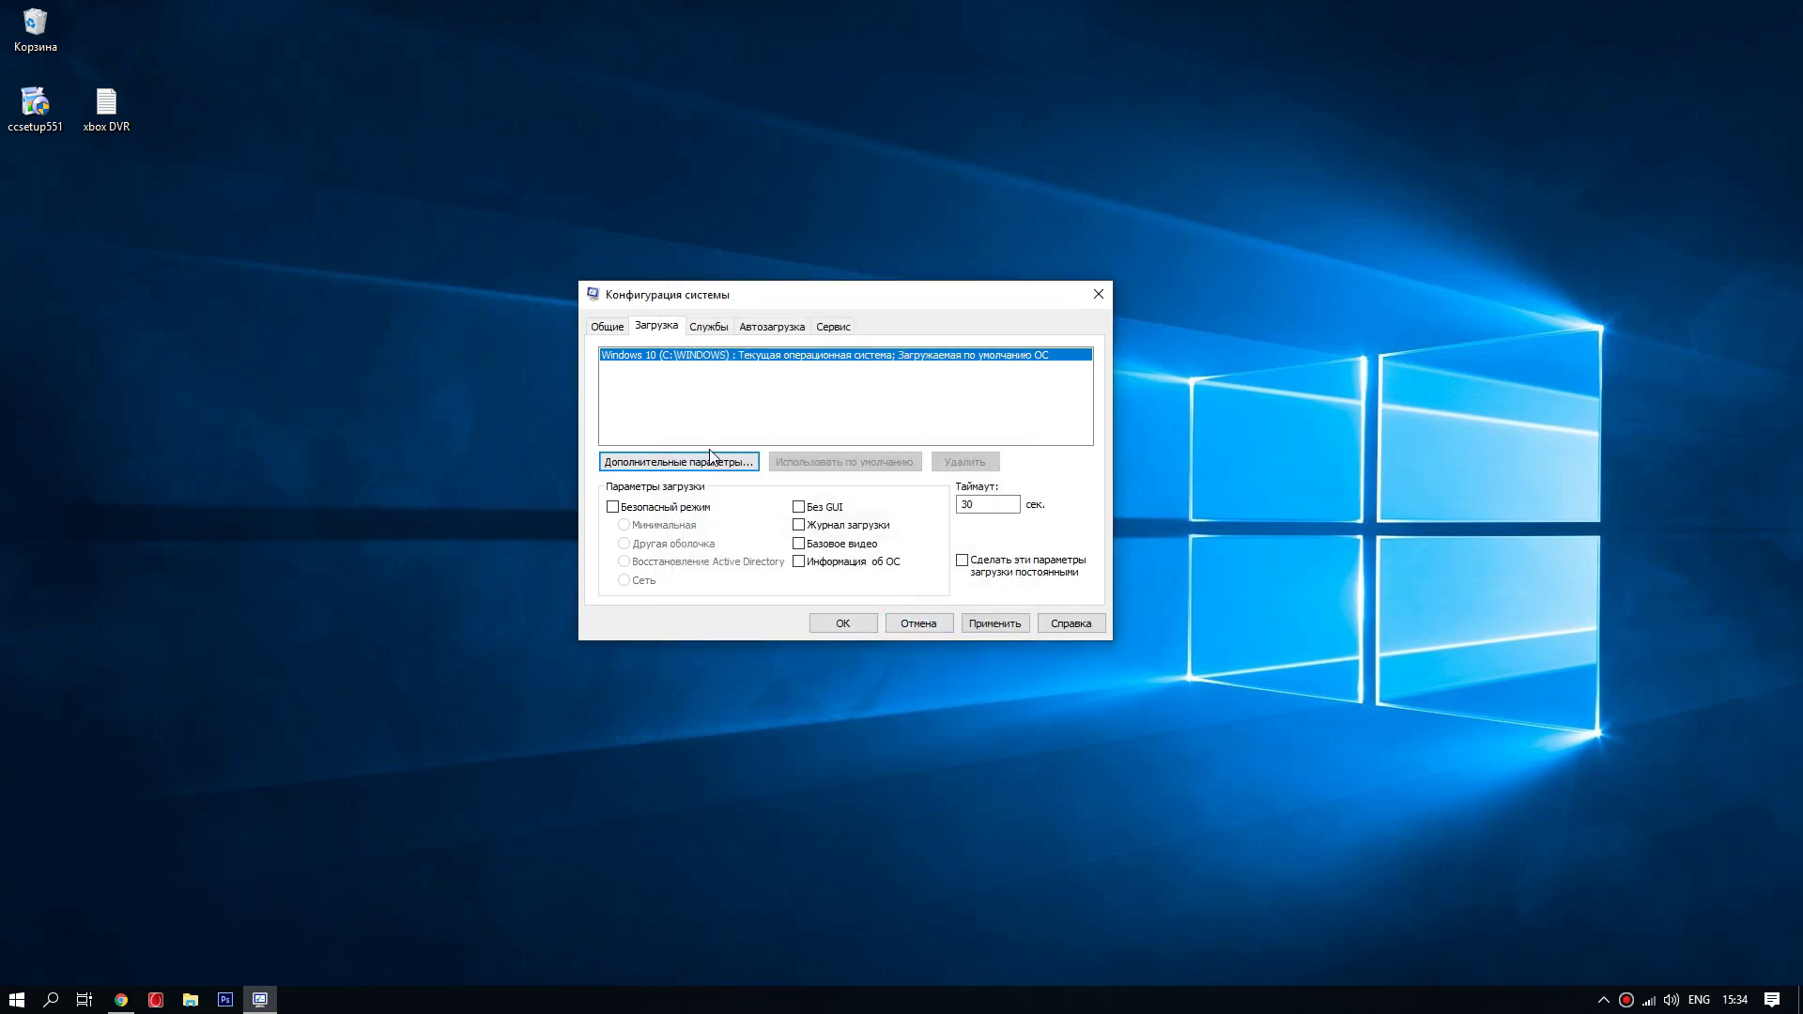
- Hide the Microsoft services and review the remaining third-party services, including Google Chrome Elevation Service
{"action": "left_click", "coordinate": [707, 329]}
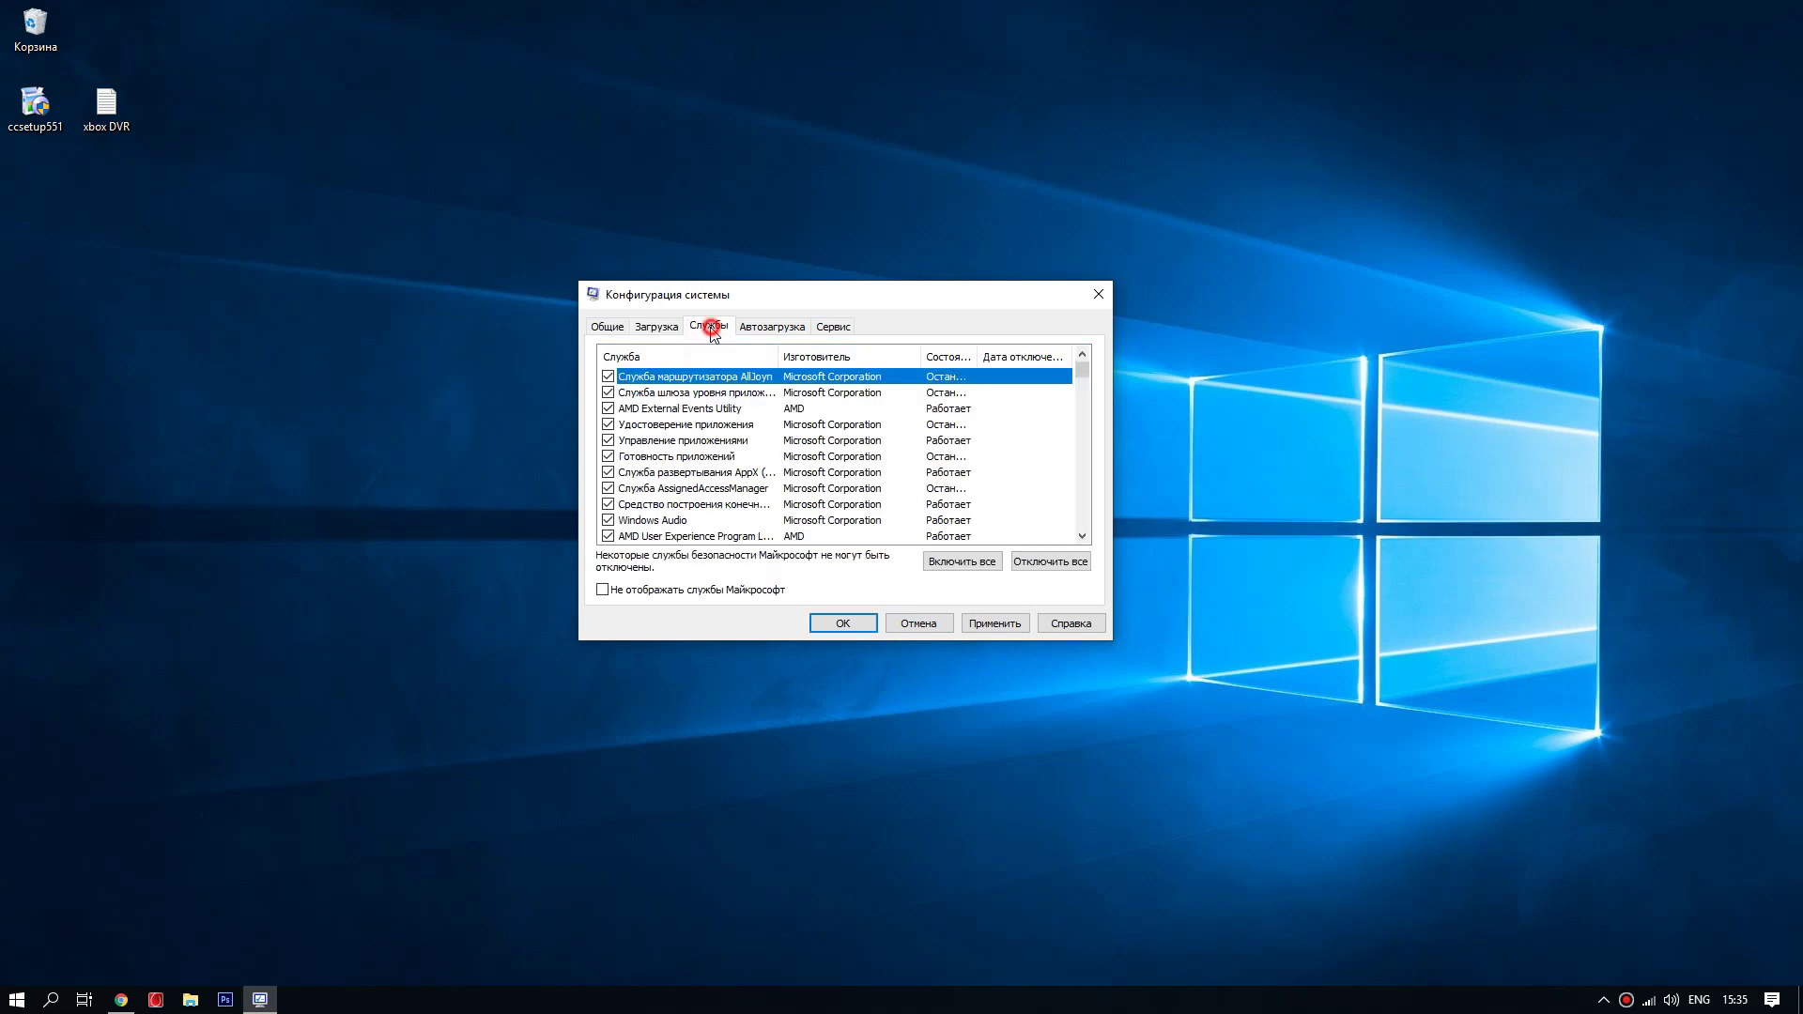
{"action": "left_click", "coordinate": [602, 590]}
{"action": "scroll", "coordinate": [667, 479], "scroll_direction": "down", "scroll_amount": 1}
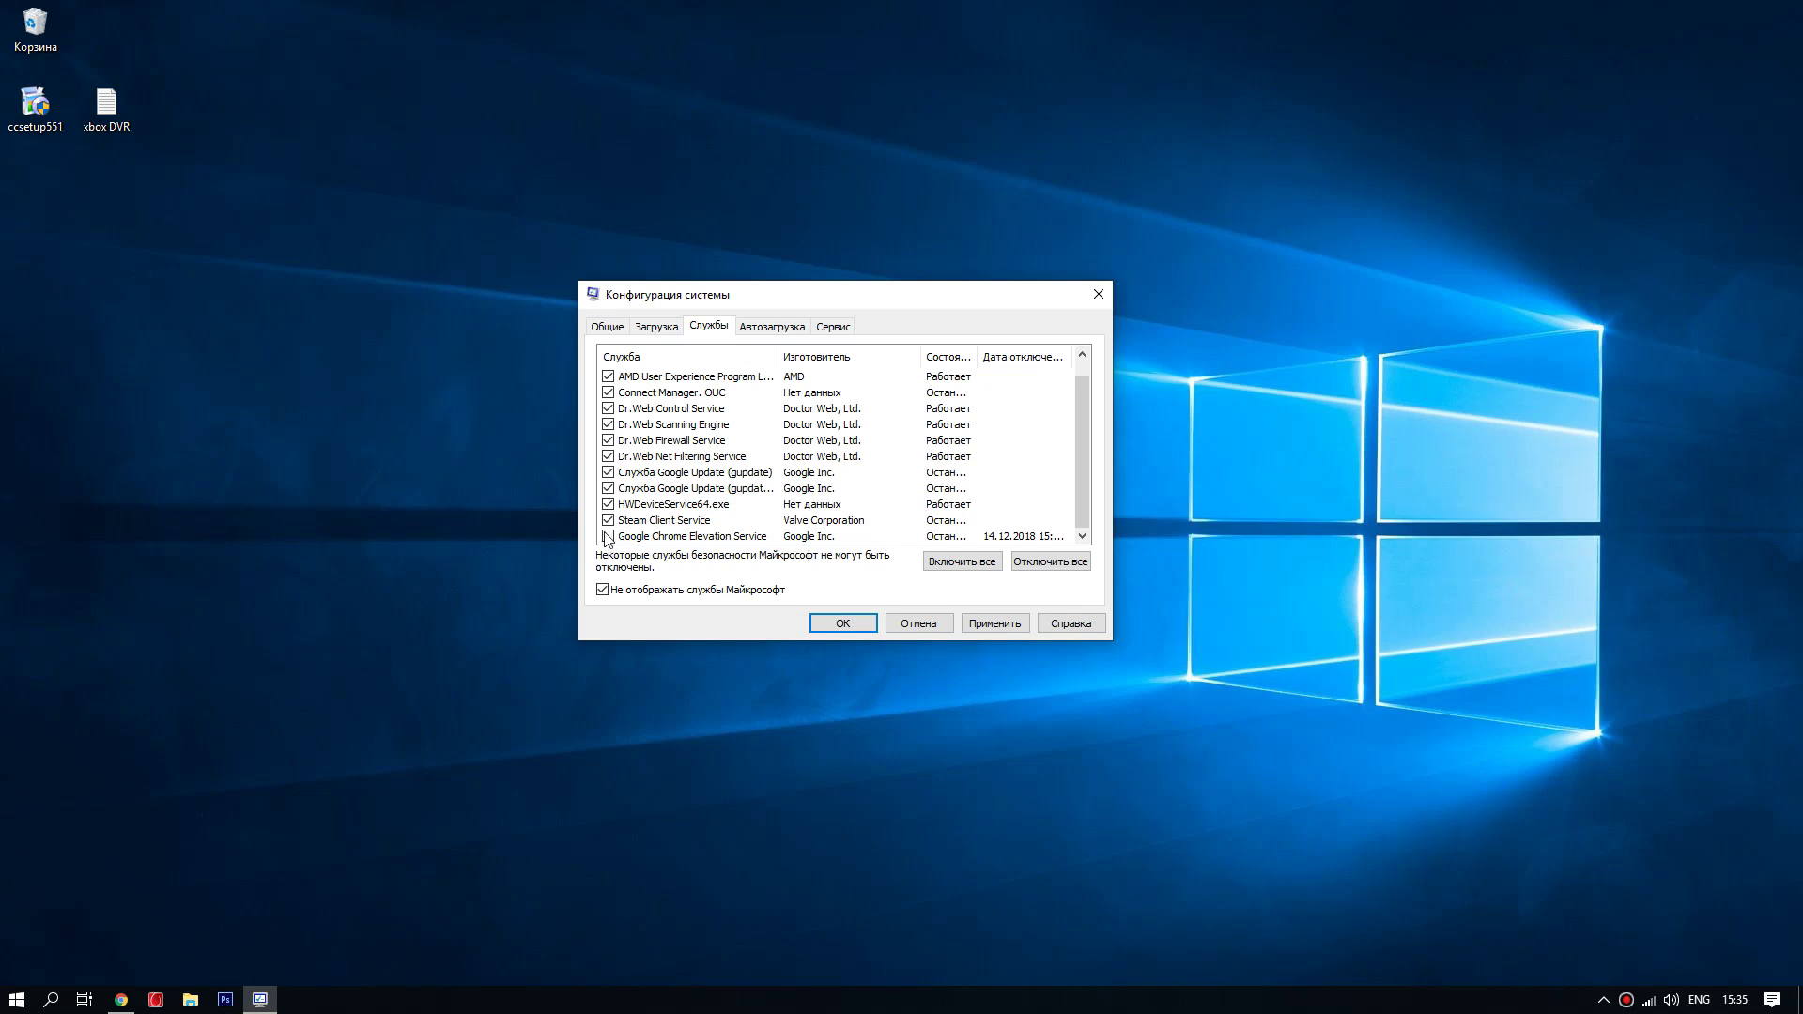
{"action": "scroll", "coordinate": [662, 515], "scroll_direction": "up", "scroll_amount": 1}
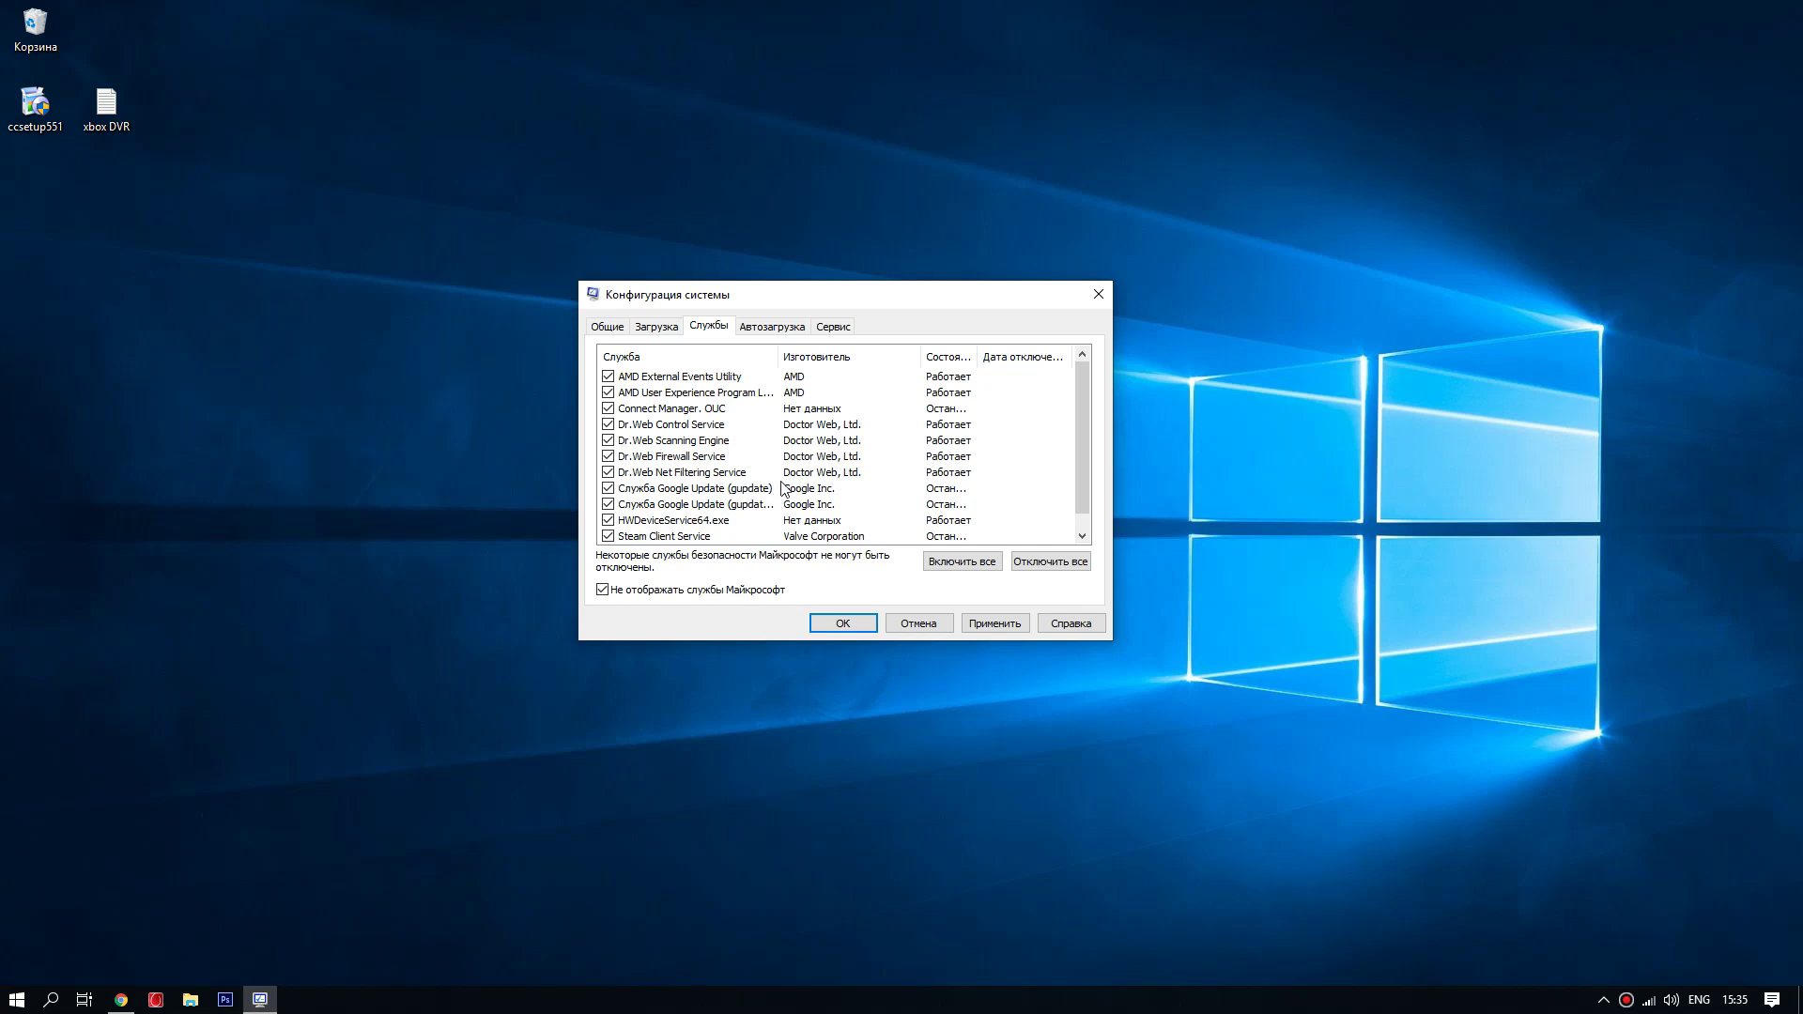
{"action": "scroll", "coordinate": [773, 495], "scroll_direction": "down", "scroll_amount": 1}
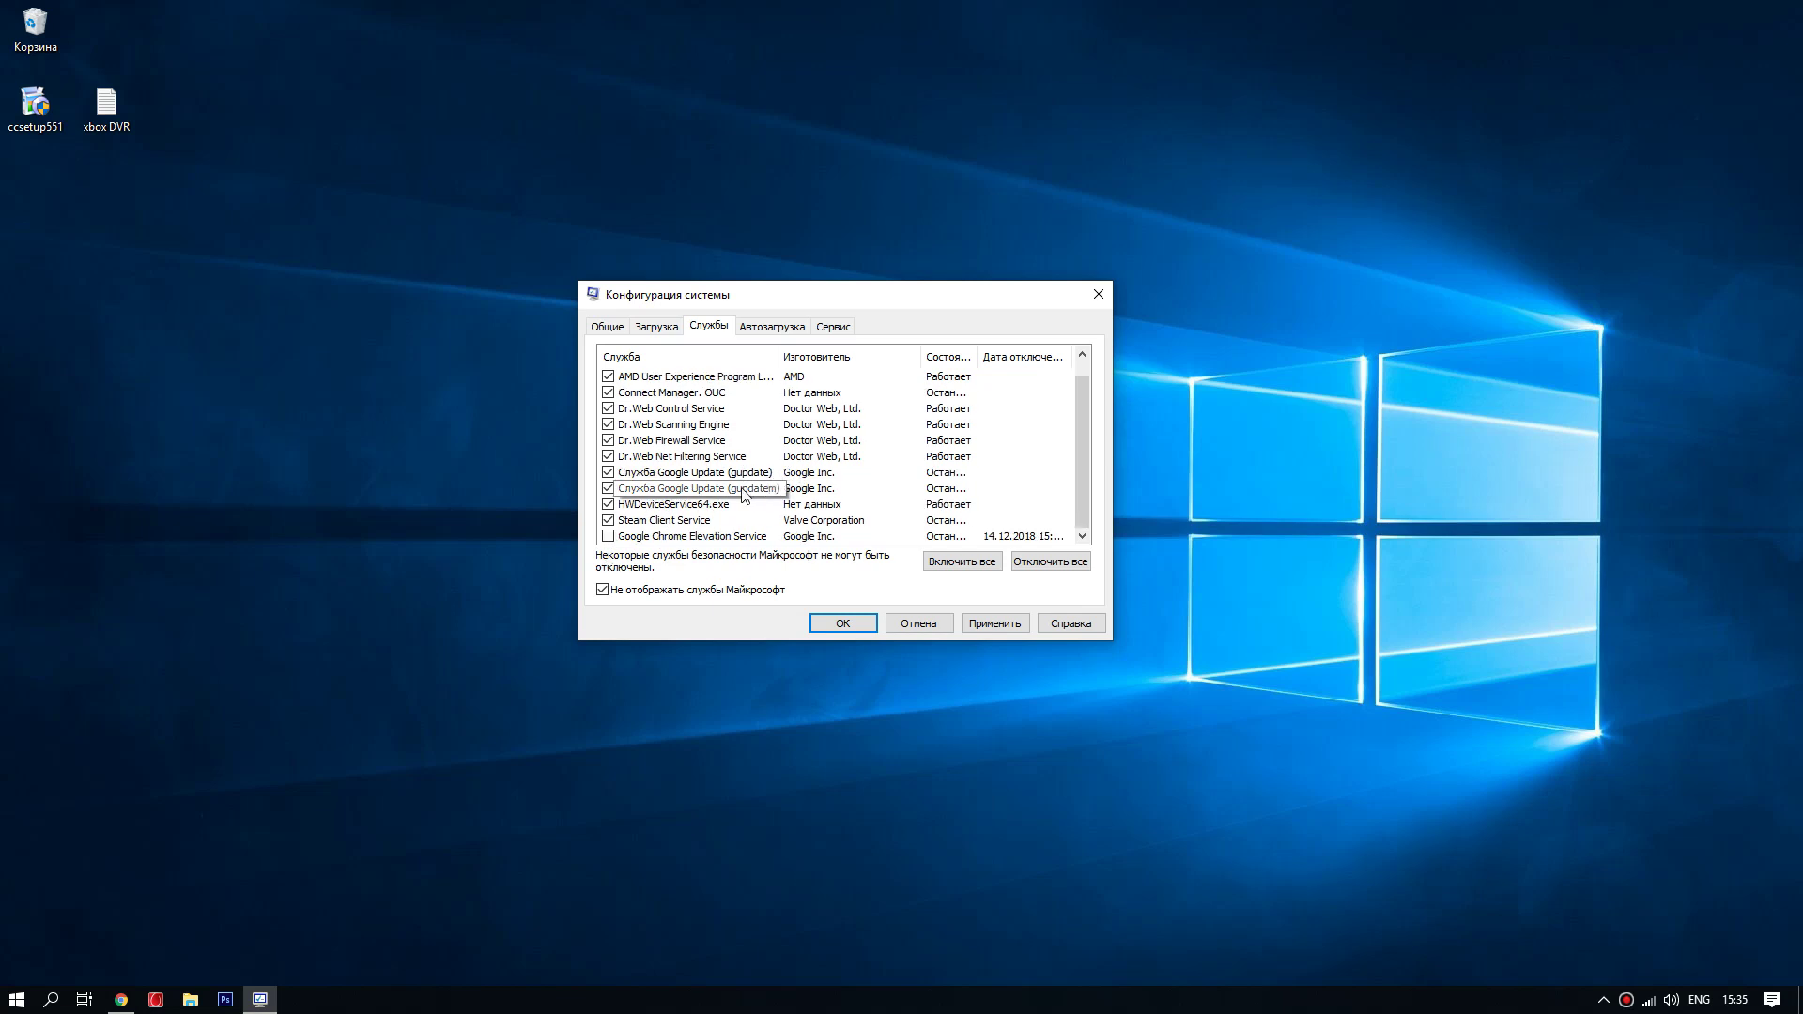
{"action": "left_click", "coordinate": [608, 536]}
{"action": "left_click", "coordinate": [608, 536]}
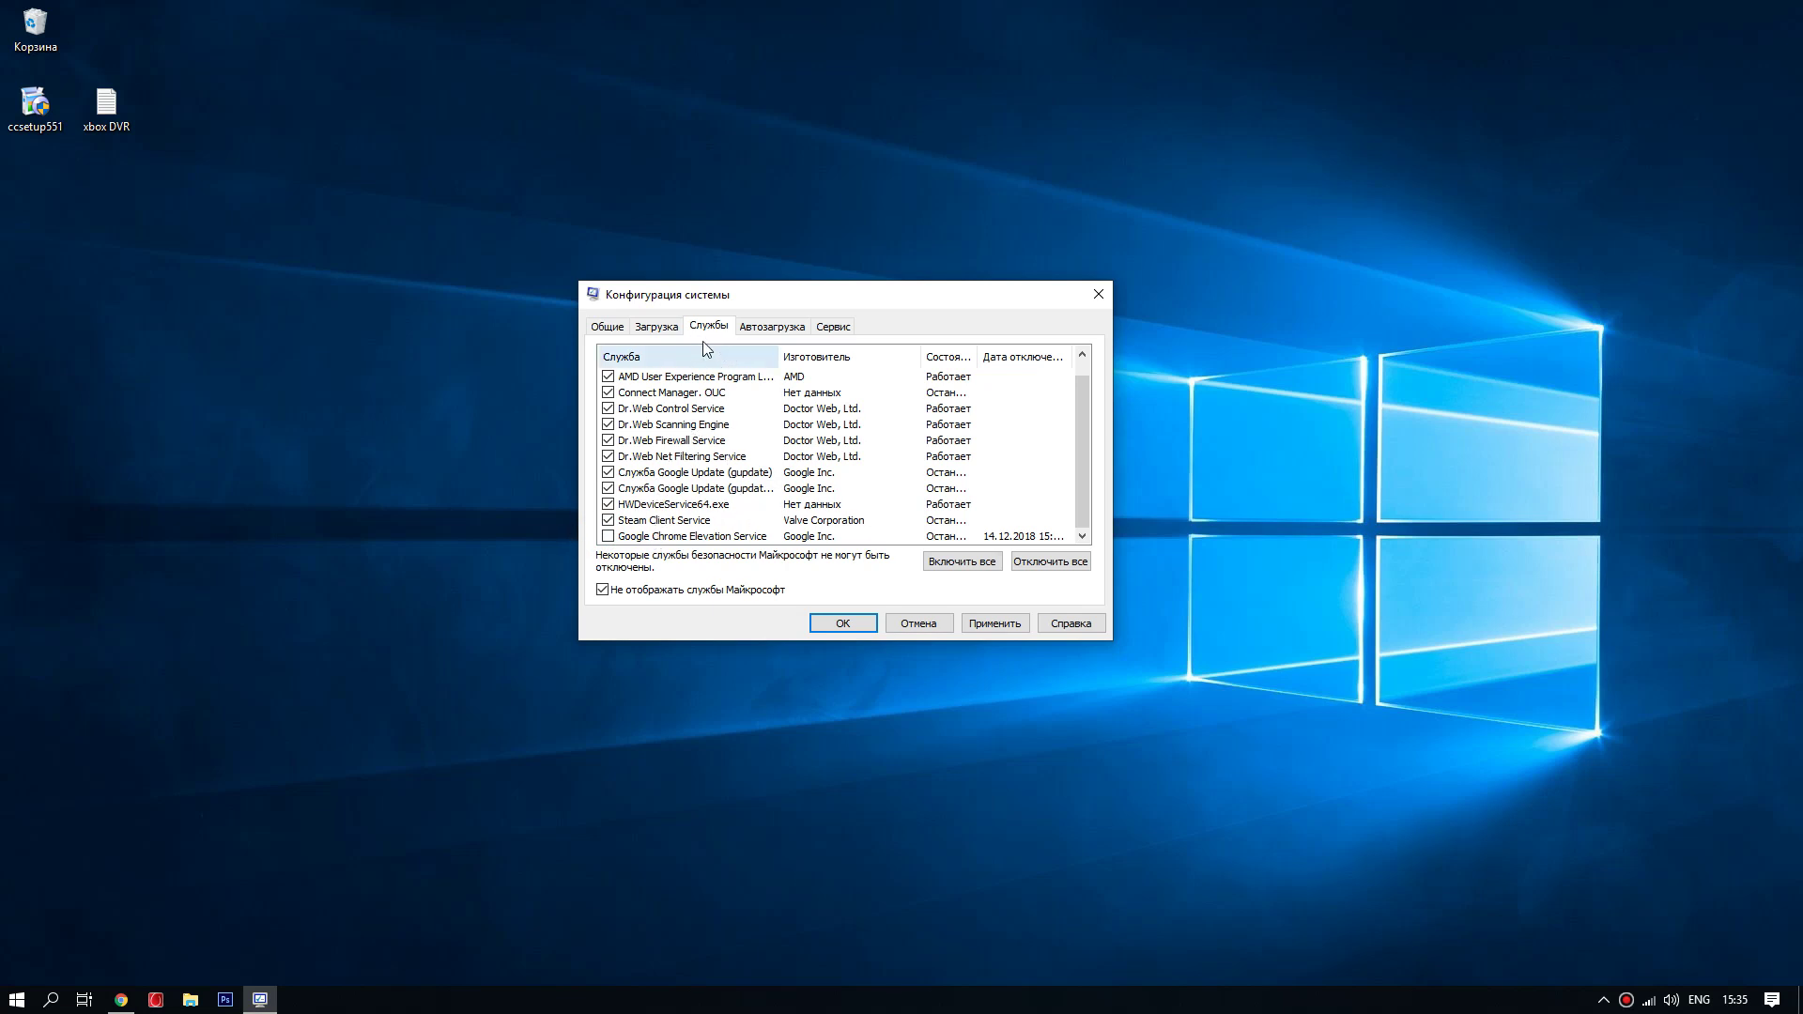
- Check which programs launch at startup in Task Manager and close it
{"action": "left_click", "coordinate": [770, 329]}
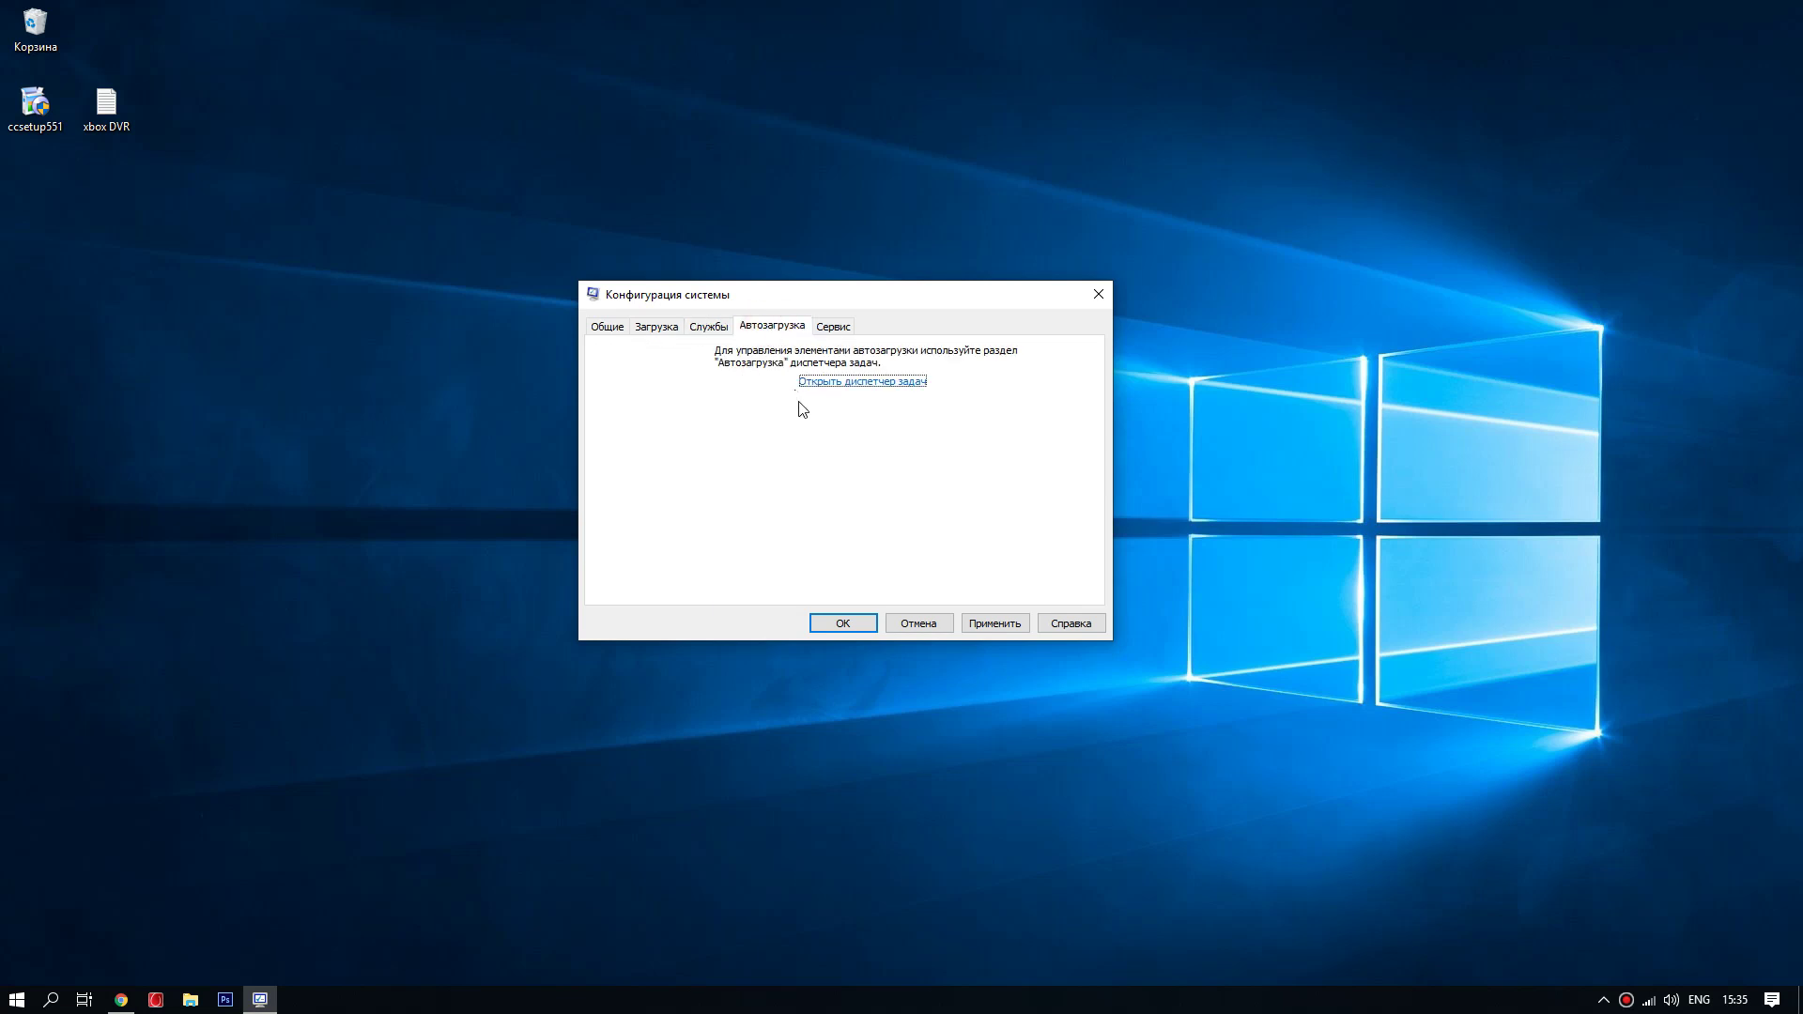
{"action": "left_click", "coordinate": [831, 383]}
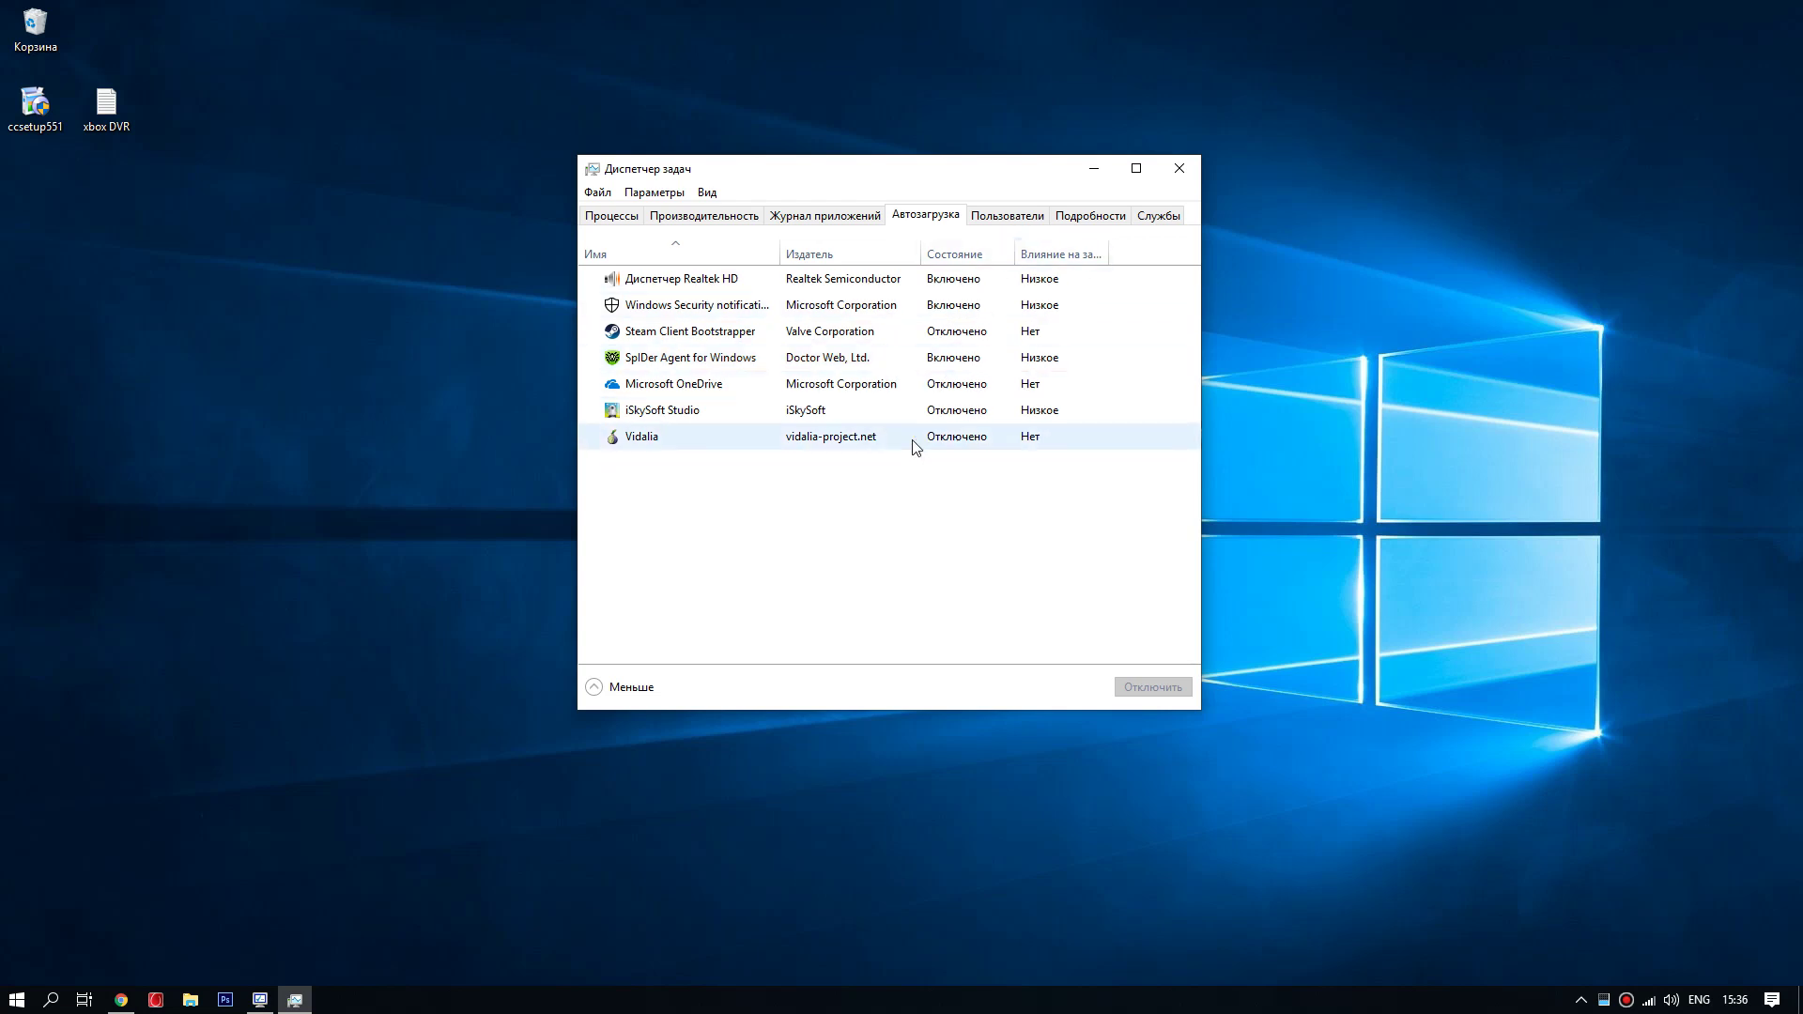
{"action": "left_click", "coordinate": [1181, 170]}
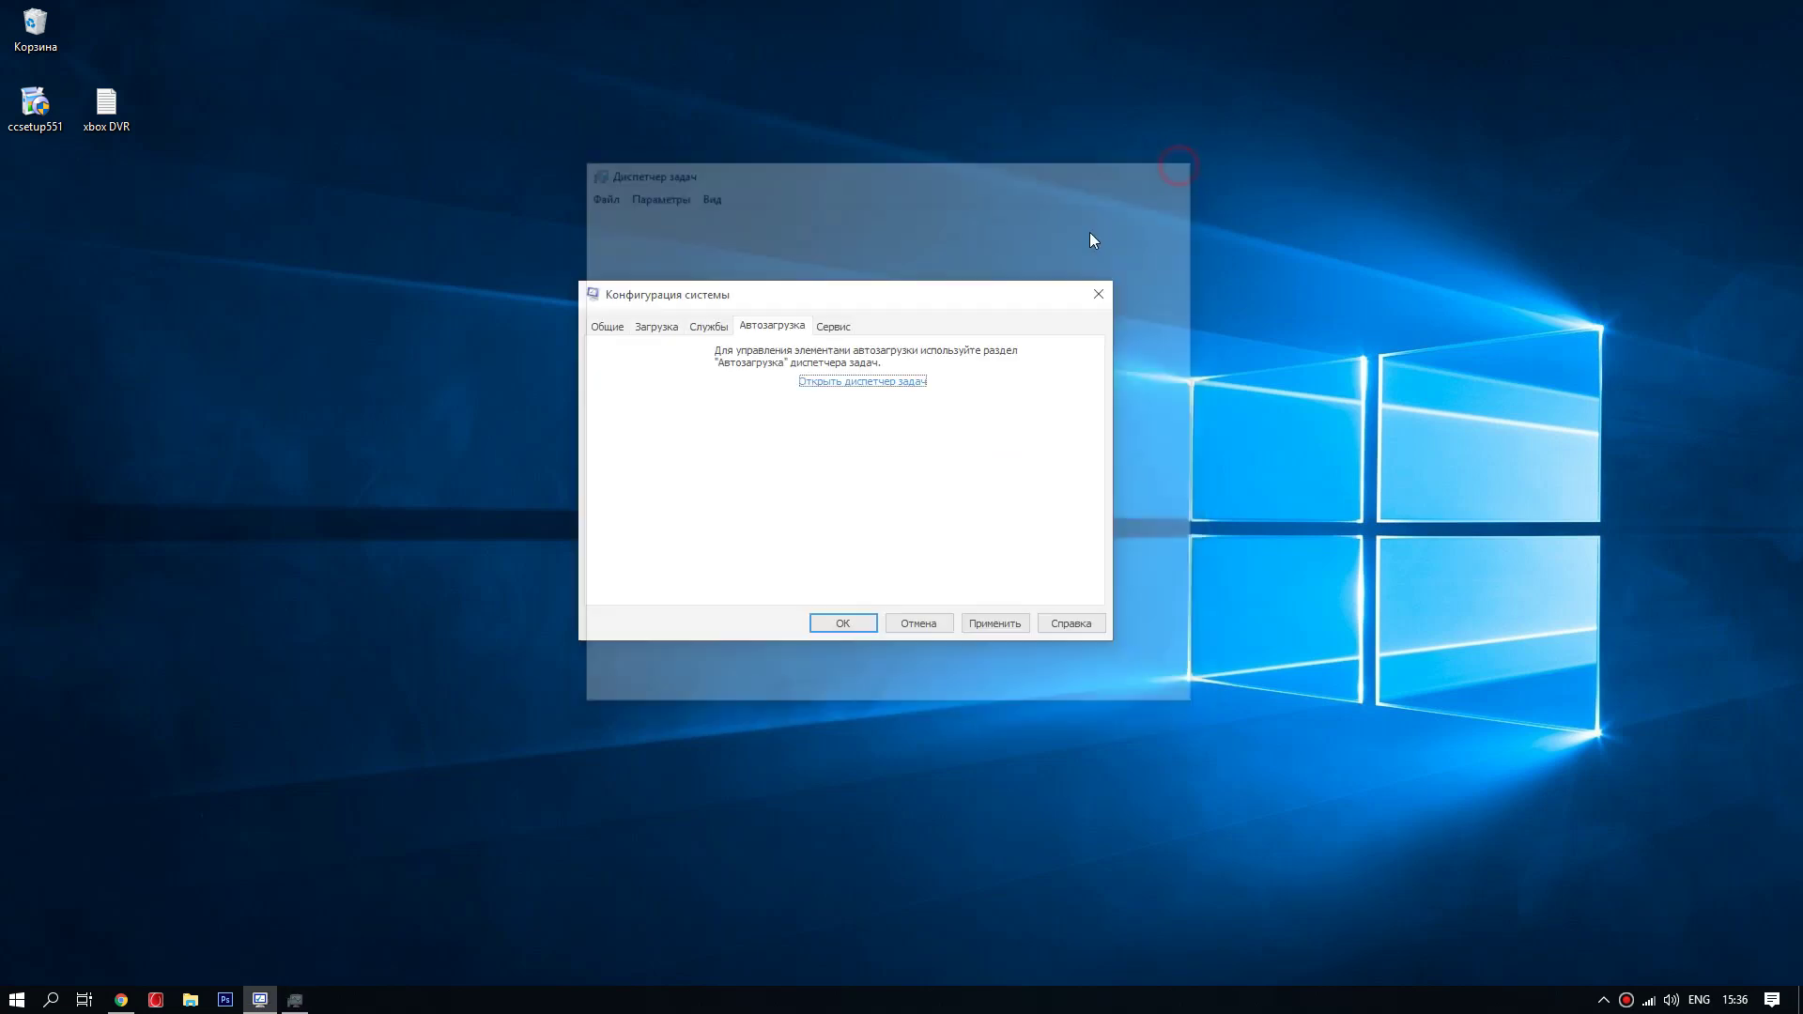
- Apply the System Configuration changes and exit without restarting the computer
{"action": "left_click", "coordinate": [801, 295]}
{"action": "left_click_drag", "start_coordinate": [801, 295], "coordinate": [730, 251]}
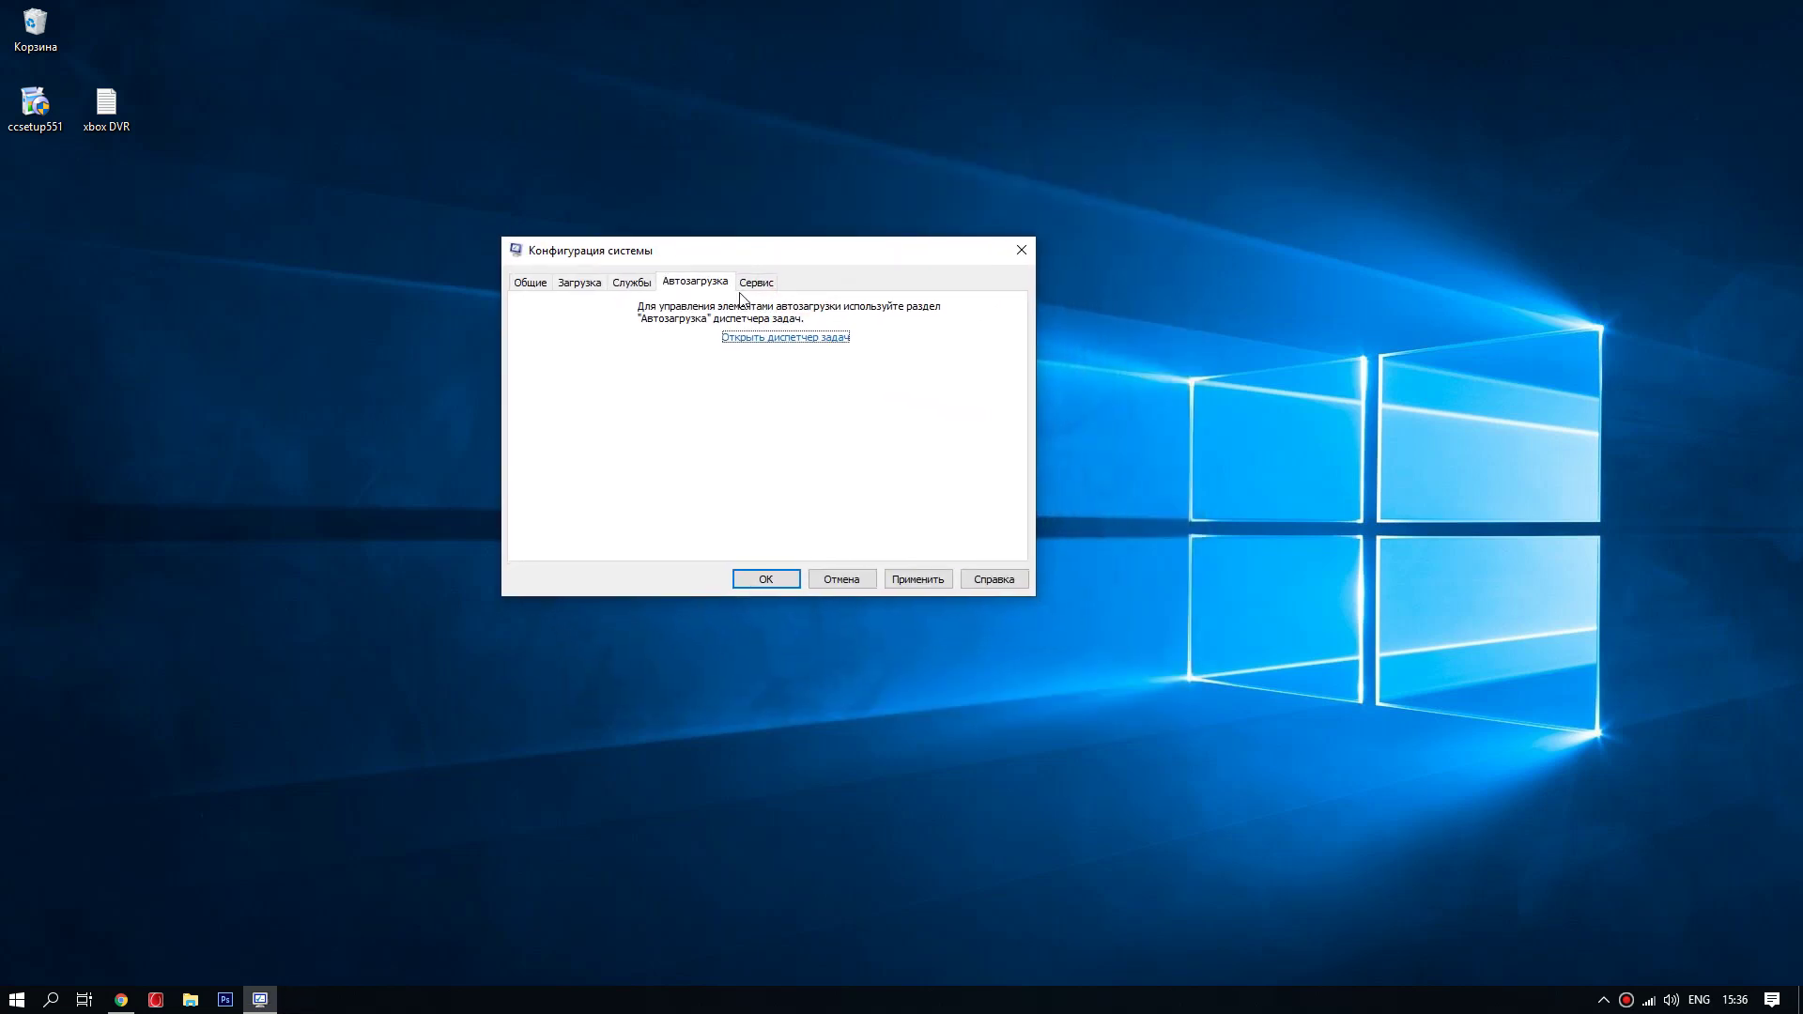
{"action": "left_click", "coordinate": [908, 579]}
{"action": "left_click", "coordinate": [781, 582]}
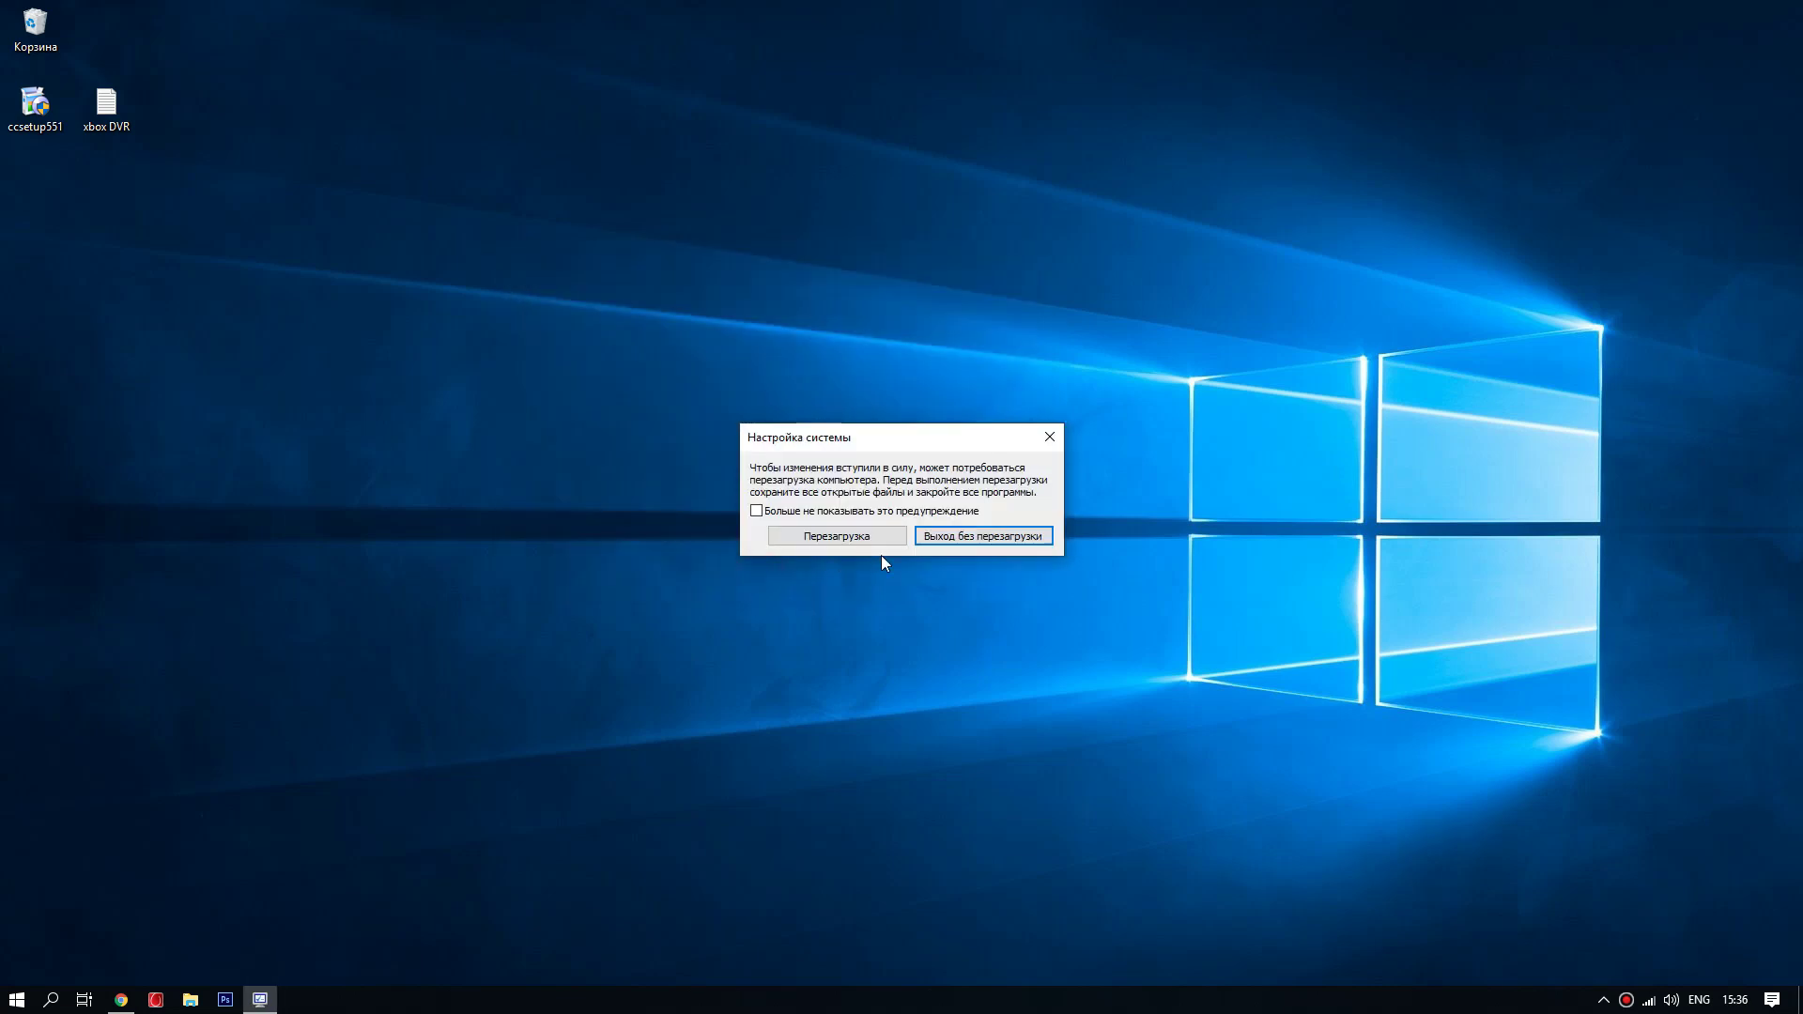
{"action": "left_click", "coordinate": [955, 537]}
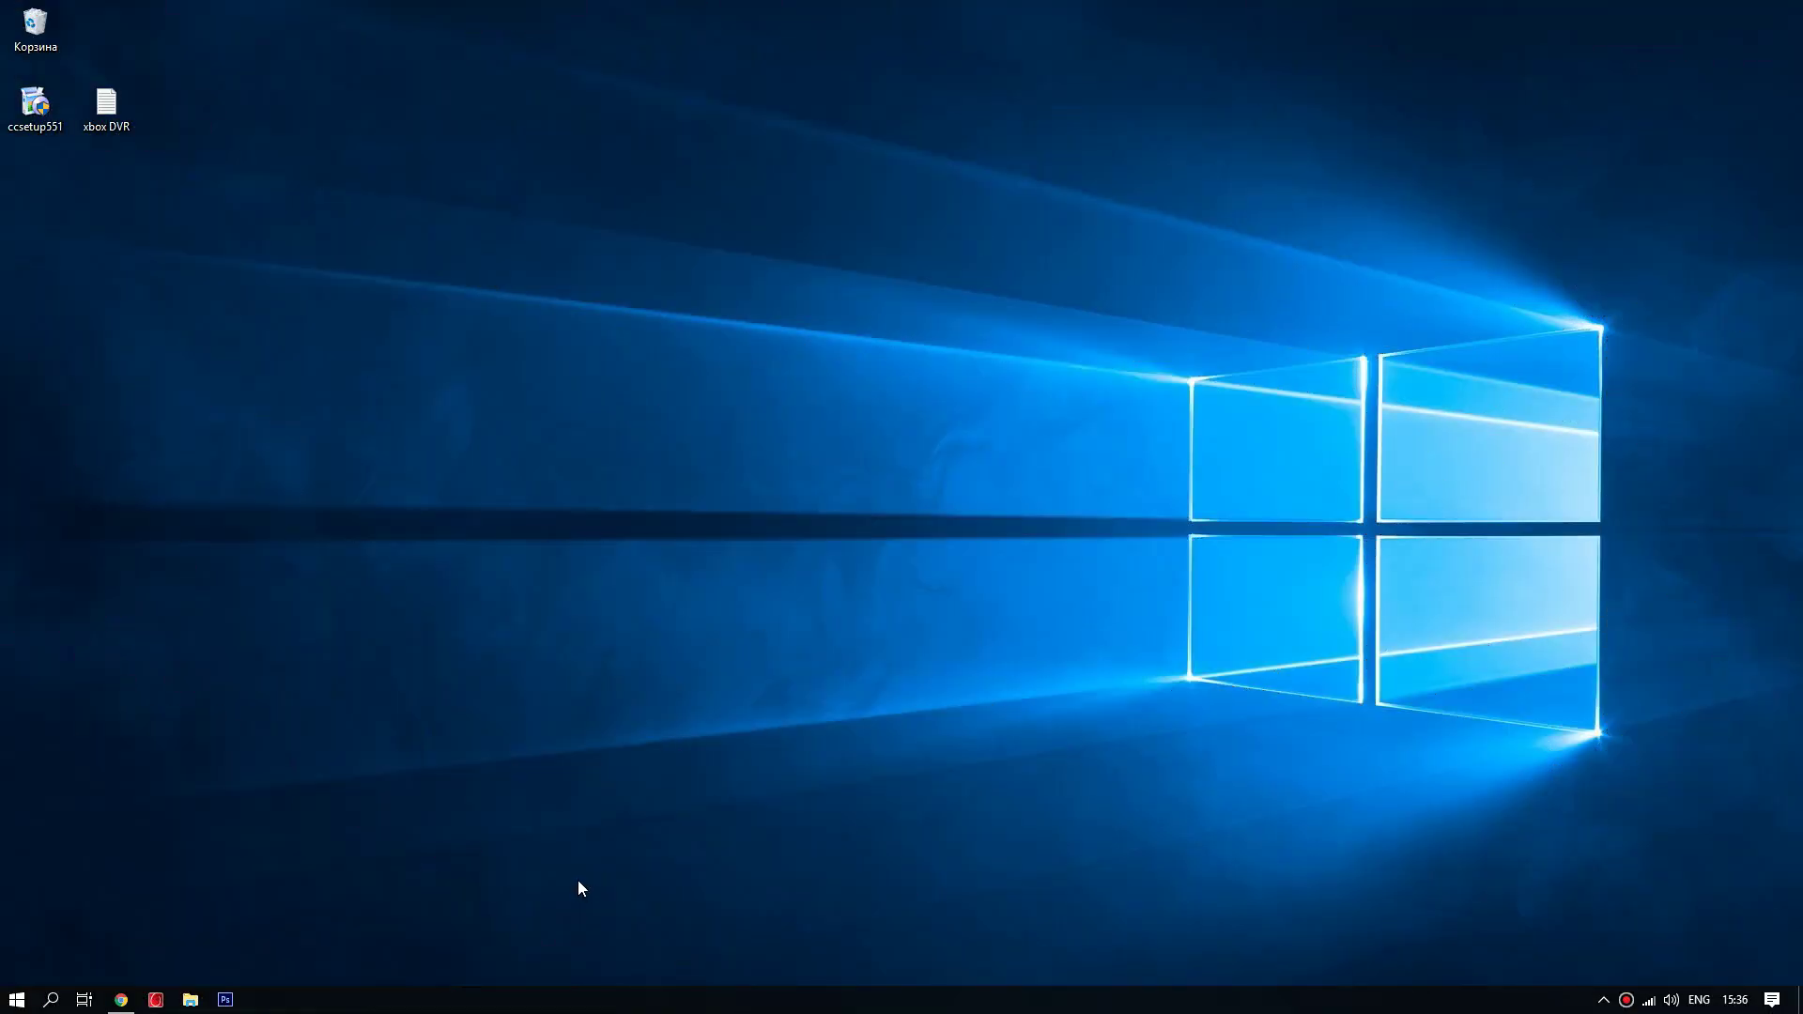
- Open the performance options (Параметры быстродействия) from this computer's advanced system settings
{"action": "left_click", "coordinate": [190, 999]}
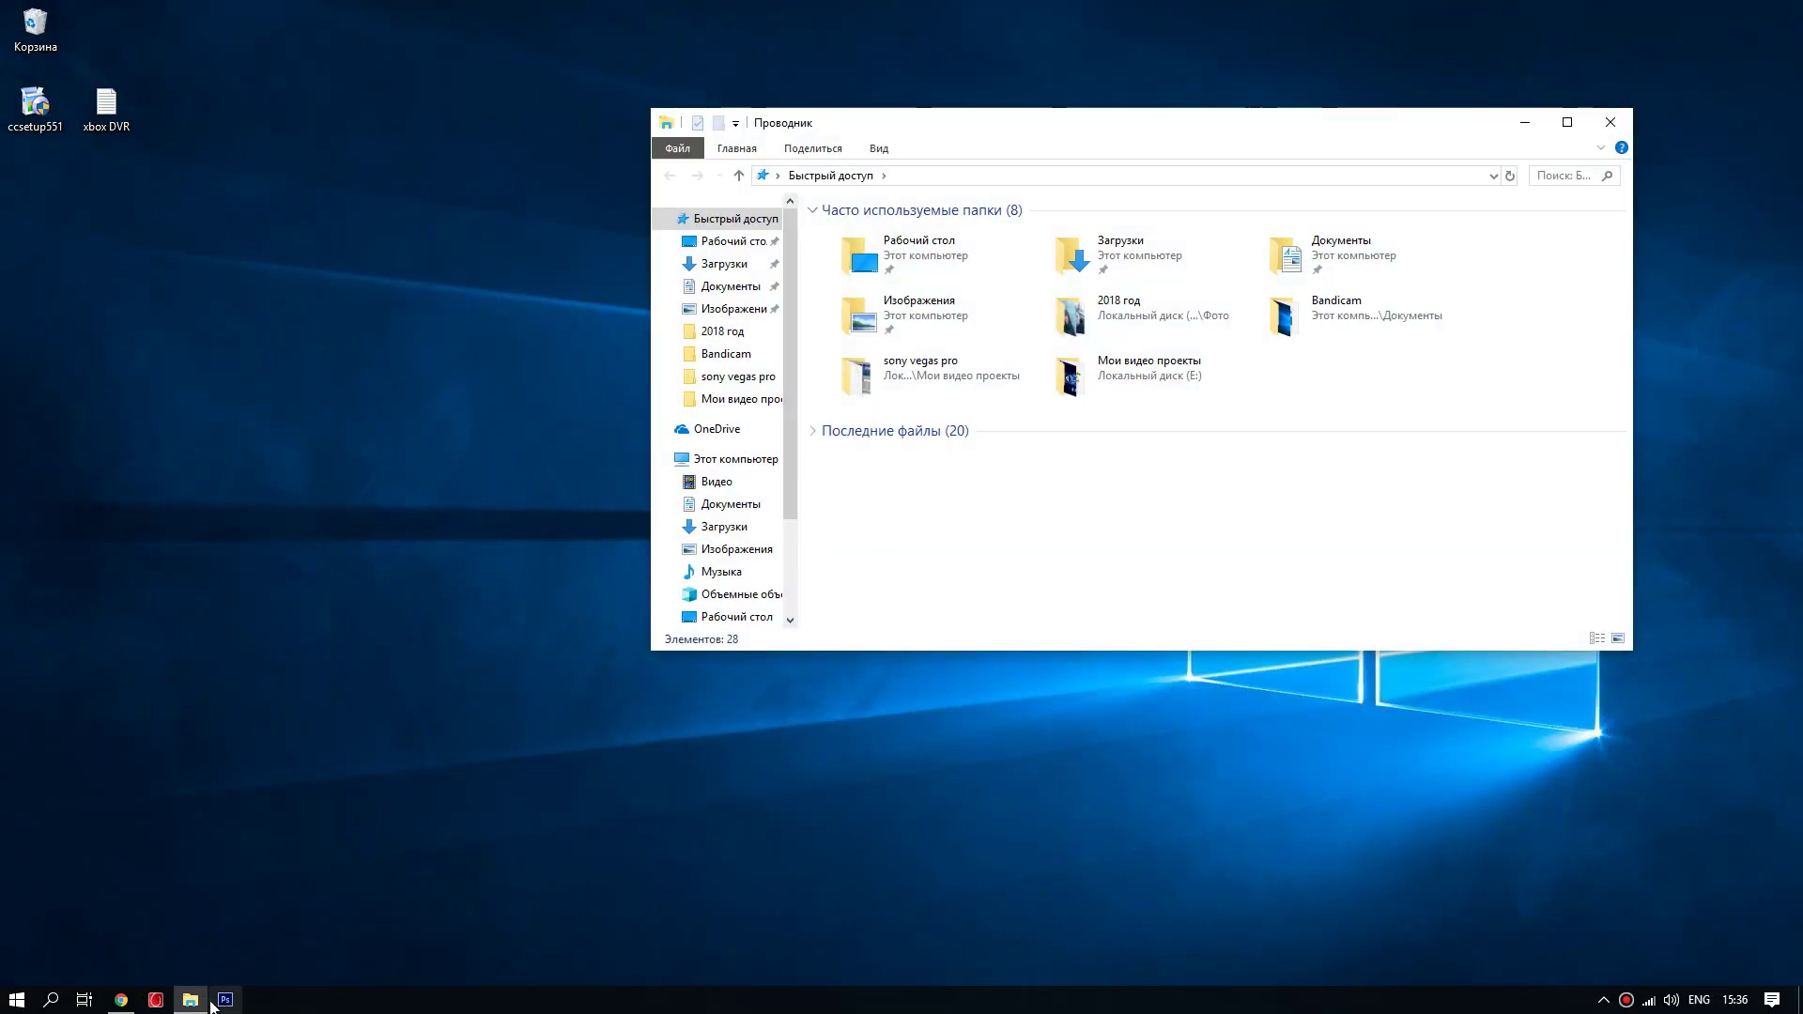
{"action": "left_click", "coordinate": [717, 458]}
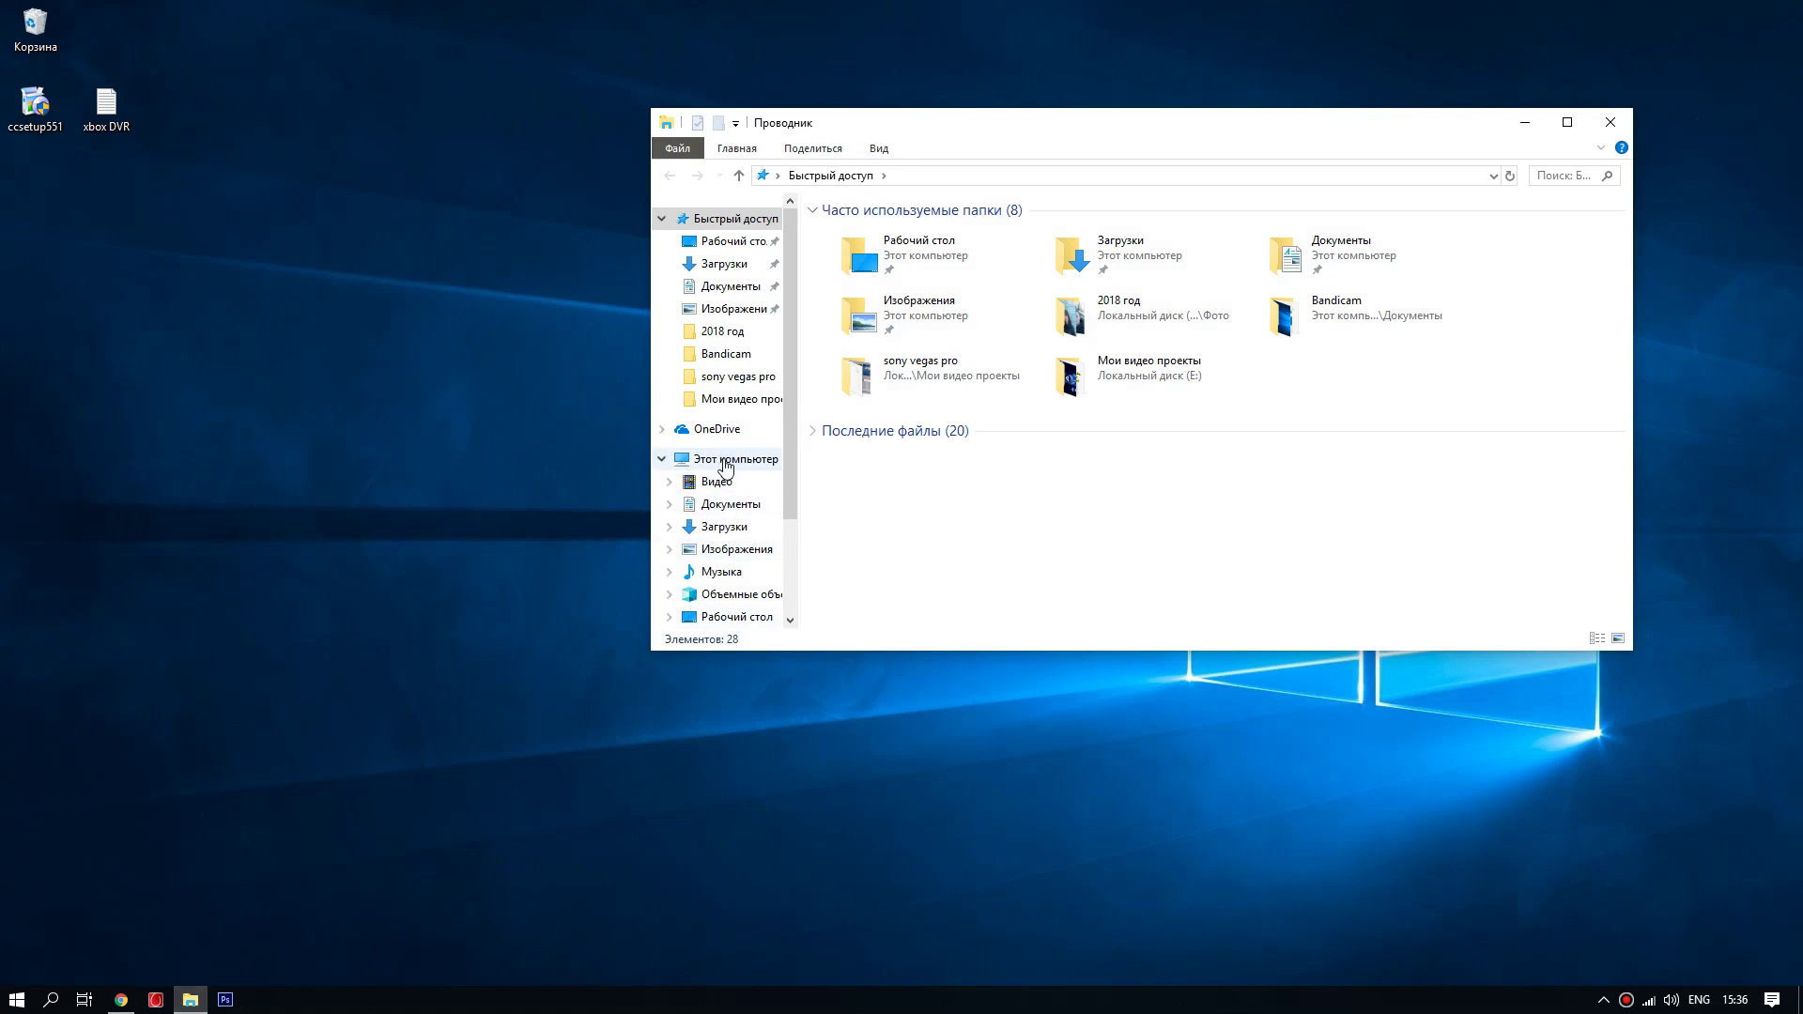
{"action": "left_click", "coordinate": [1043, 551]}
{"action": "right_click", "coordinate": [1043, 551]}
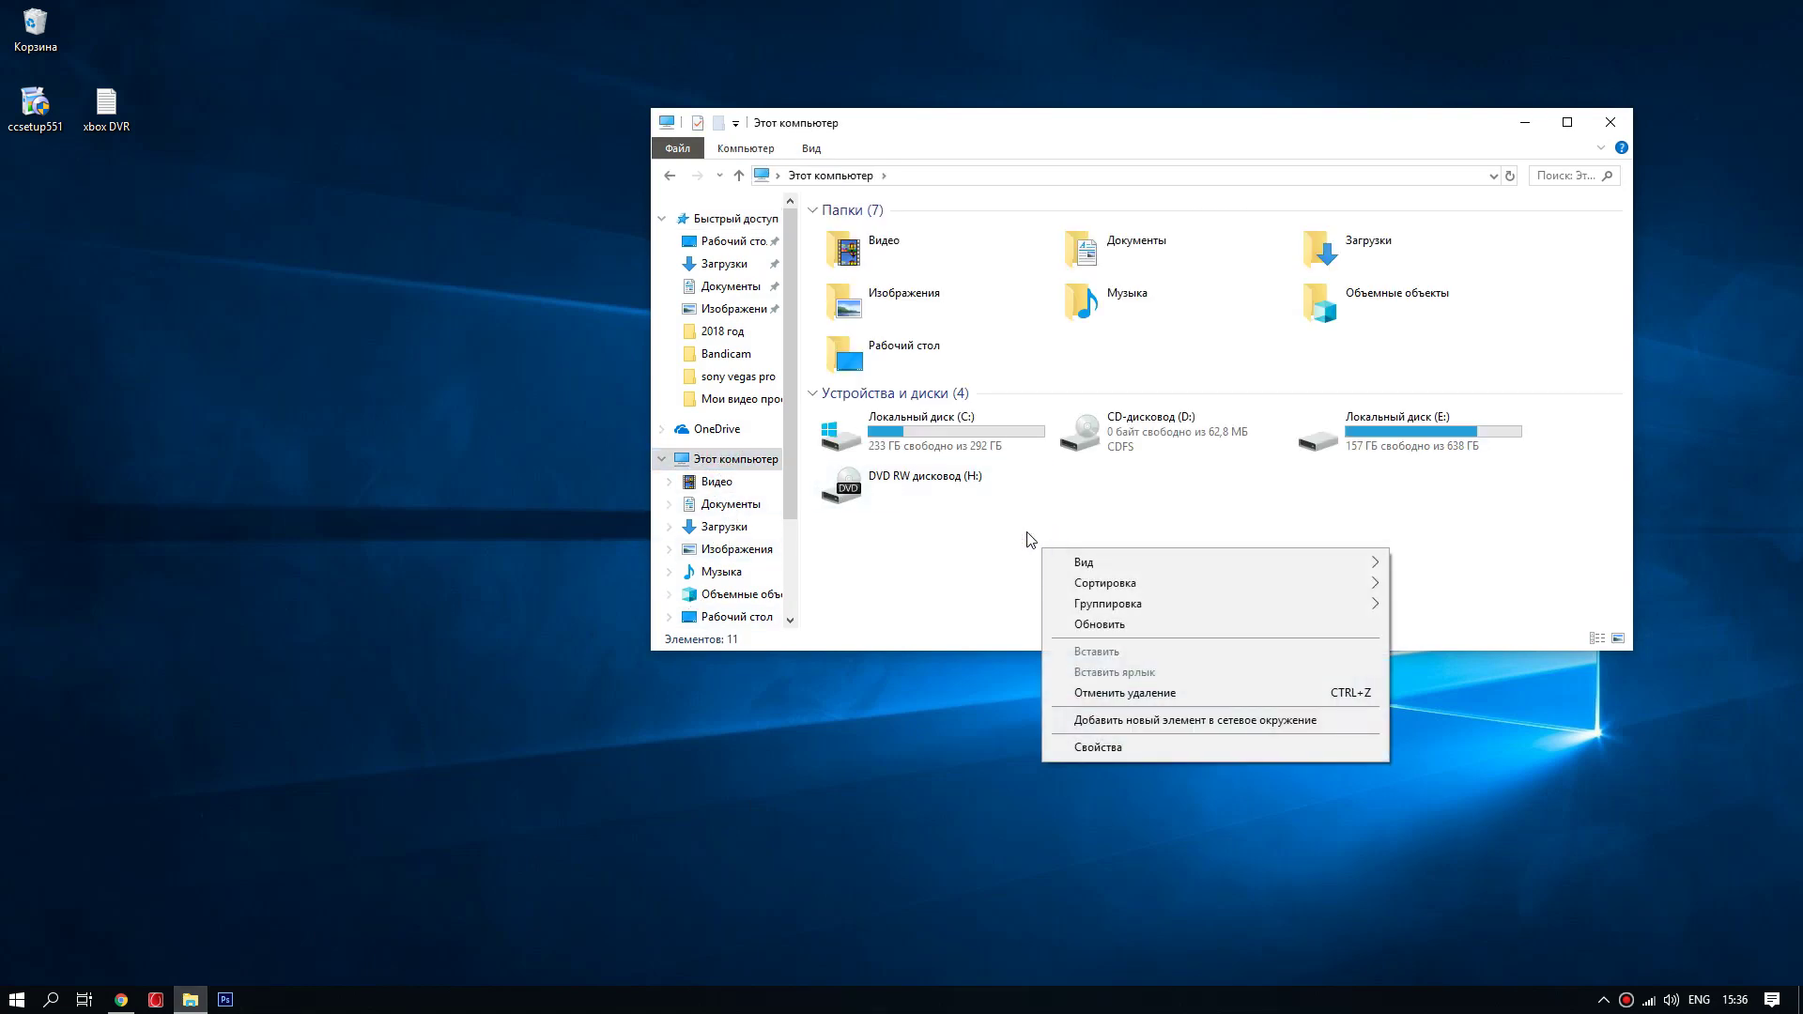
{"action": "left_click", "coordinate": [1089, 751]}
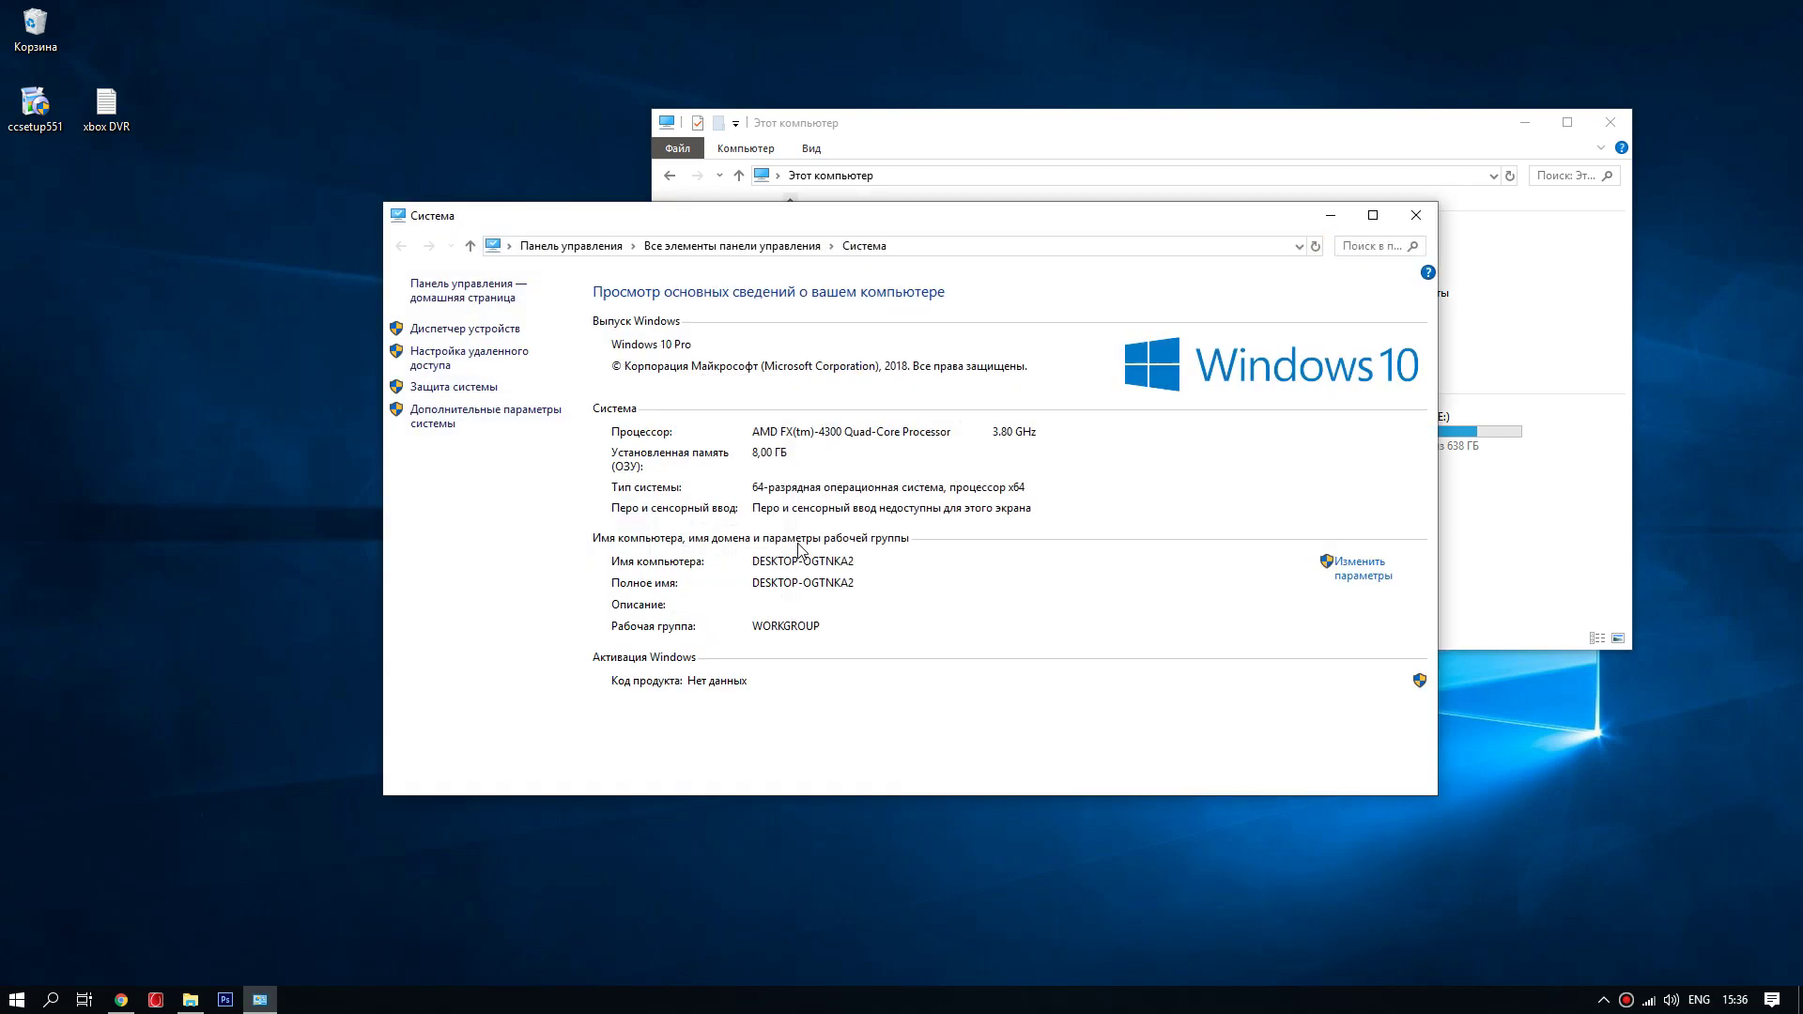
{"action": "left_click", "coordinate": [434, 419]}
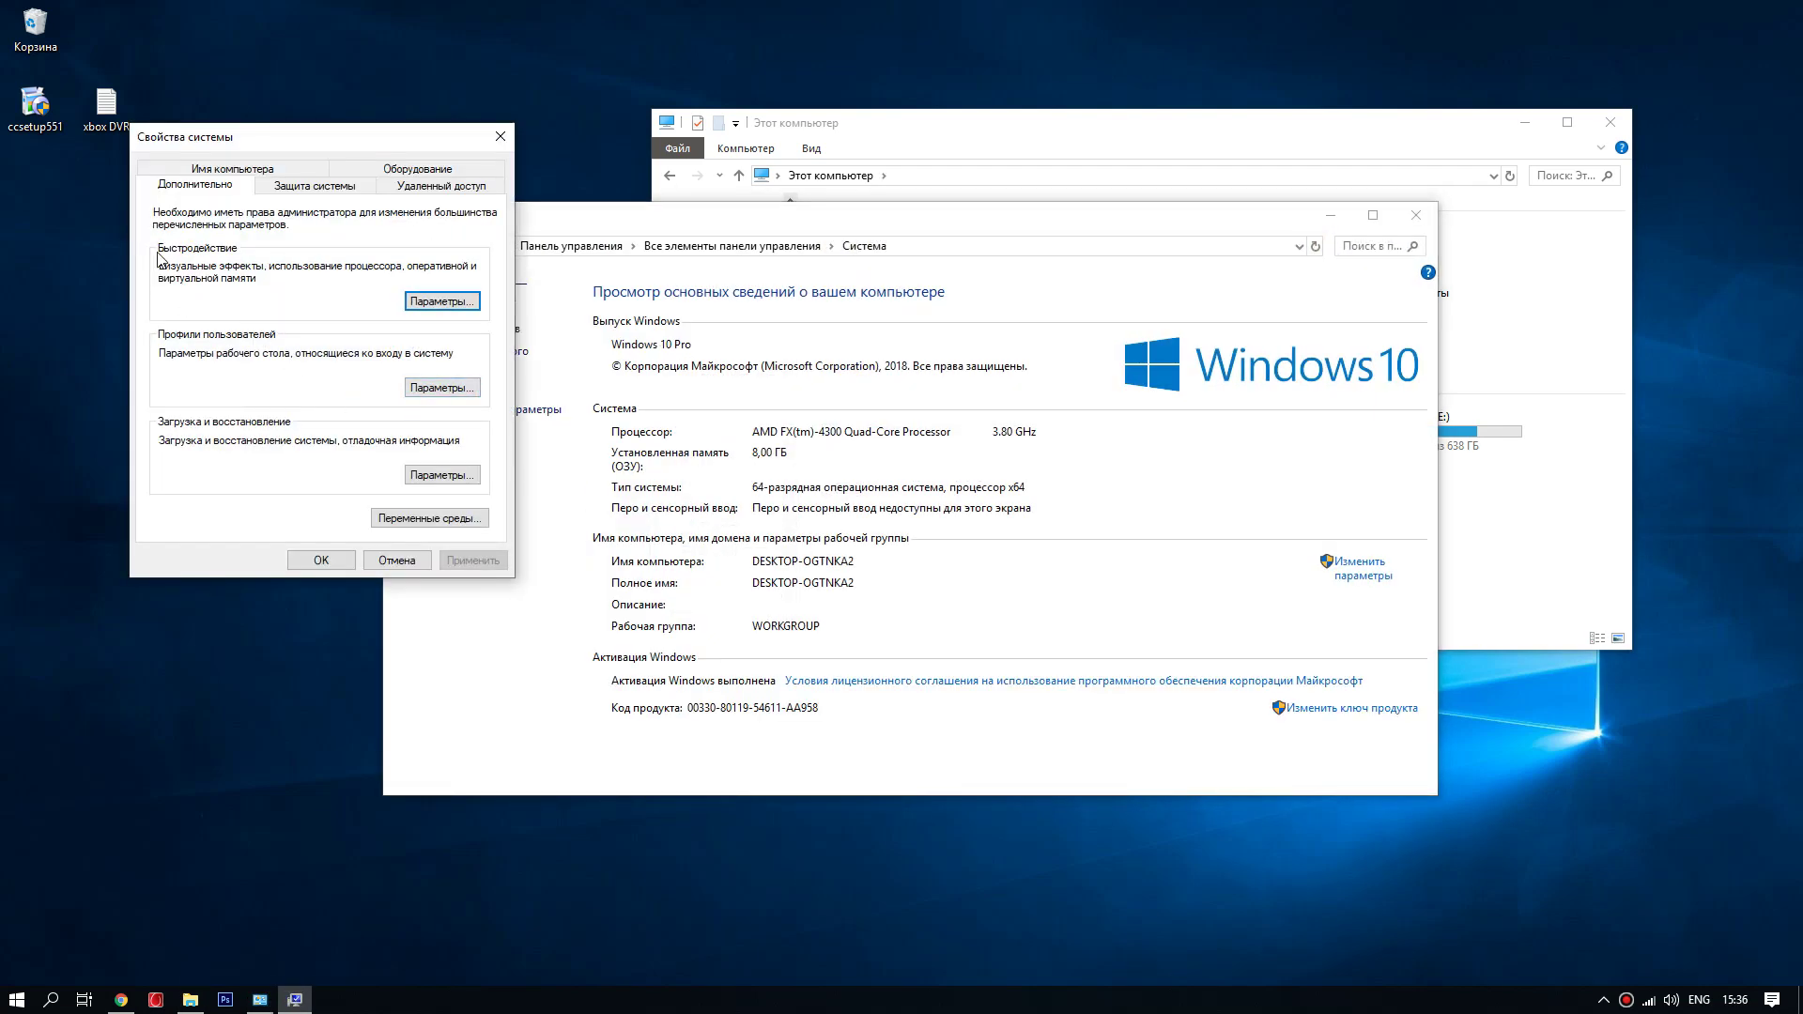
{"action": "left_click", "coordinate": [441, 301]}
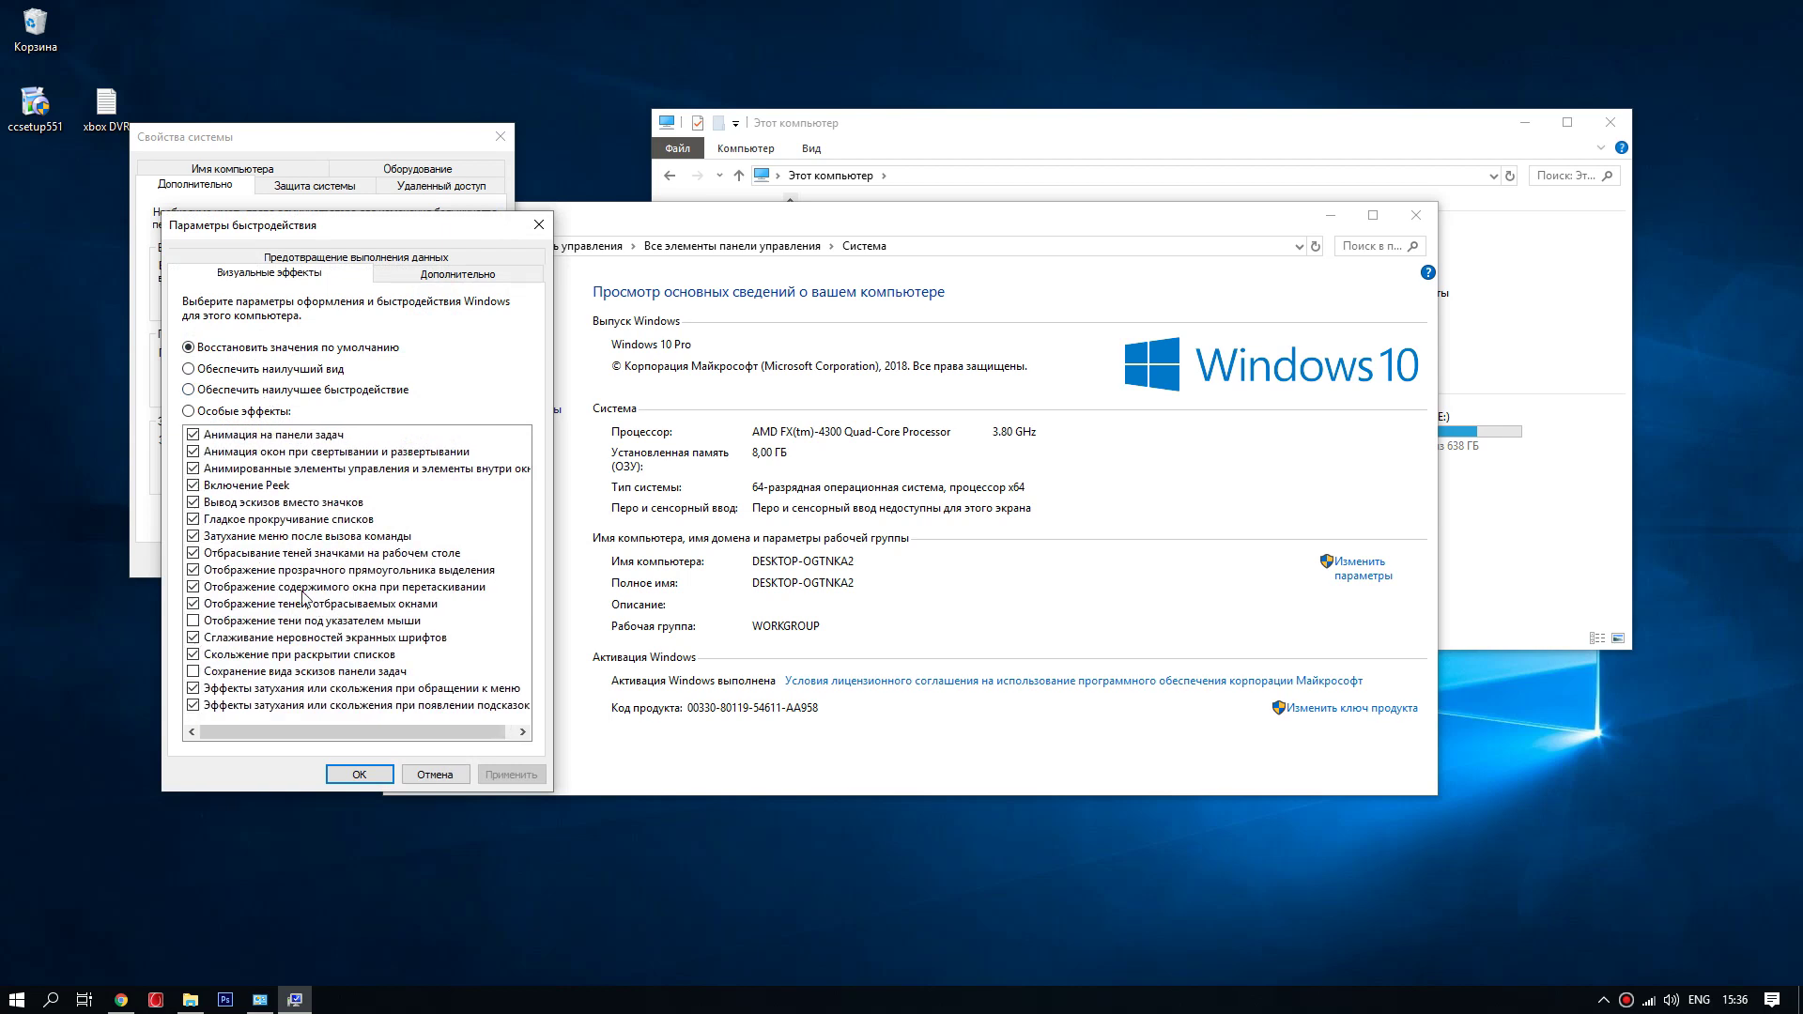
- Set the visual effects to best performance (Обеспечить наилучшее быстродействие) and apply the change
{"action": "left_click", "coordinate": [208, 391]}
{"action": "left_click", "coordinate": [432, 274]}
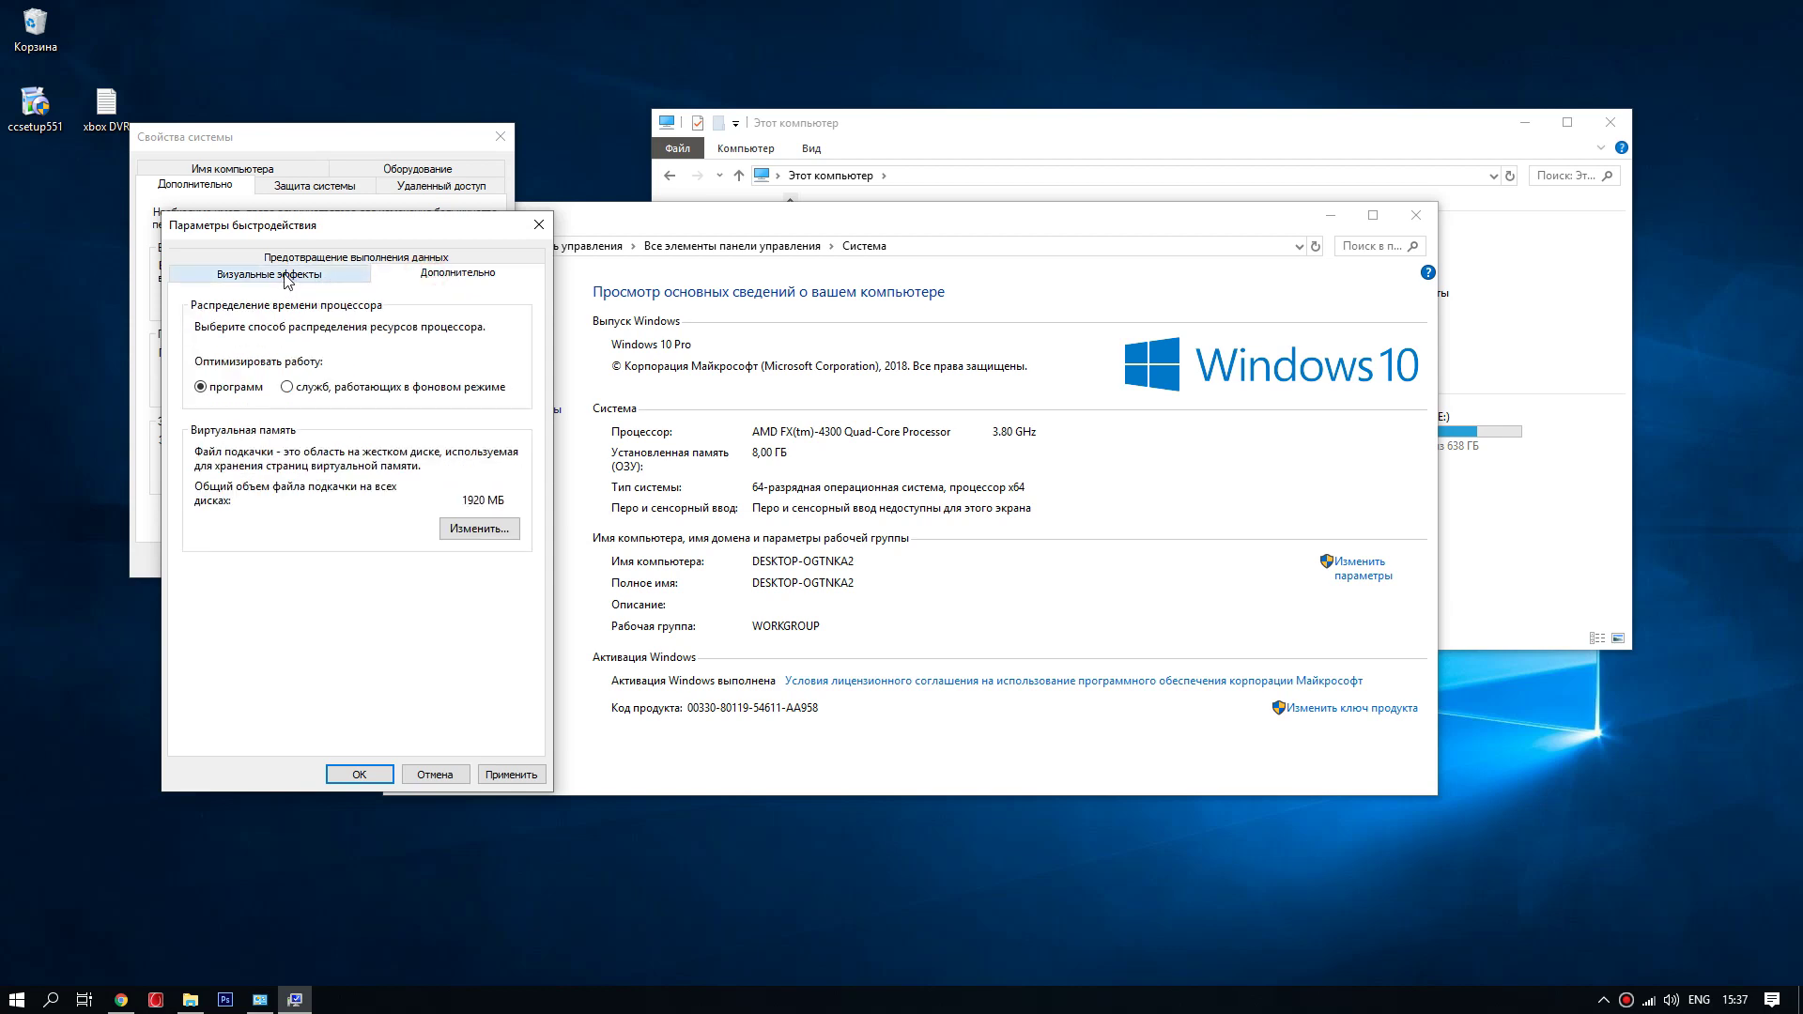
{"action": "left_click", "coordinate": [285, 274]}
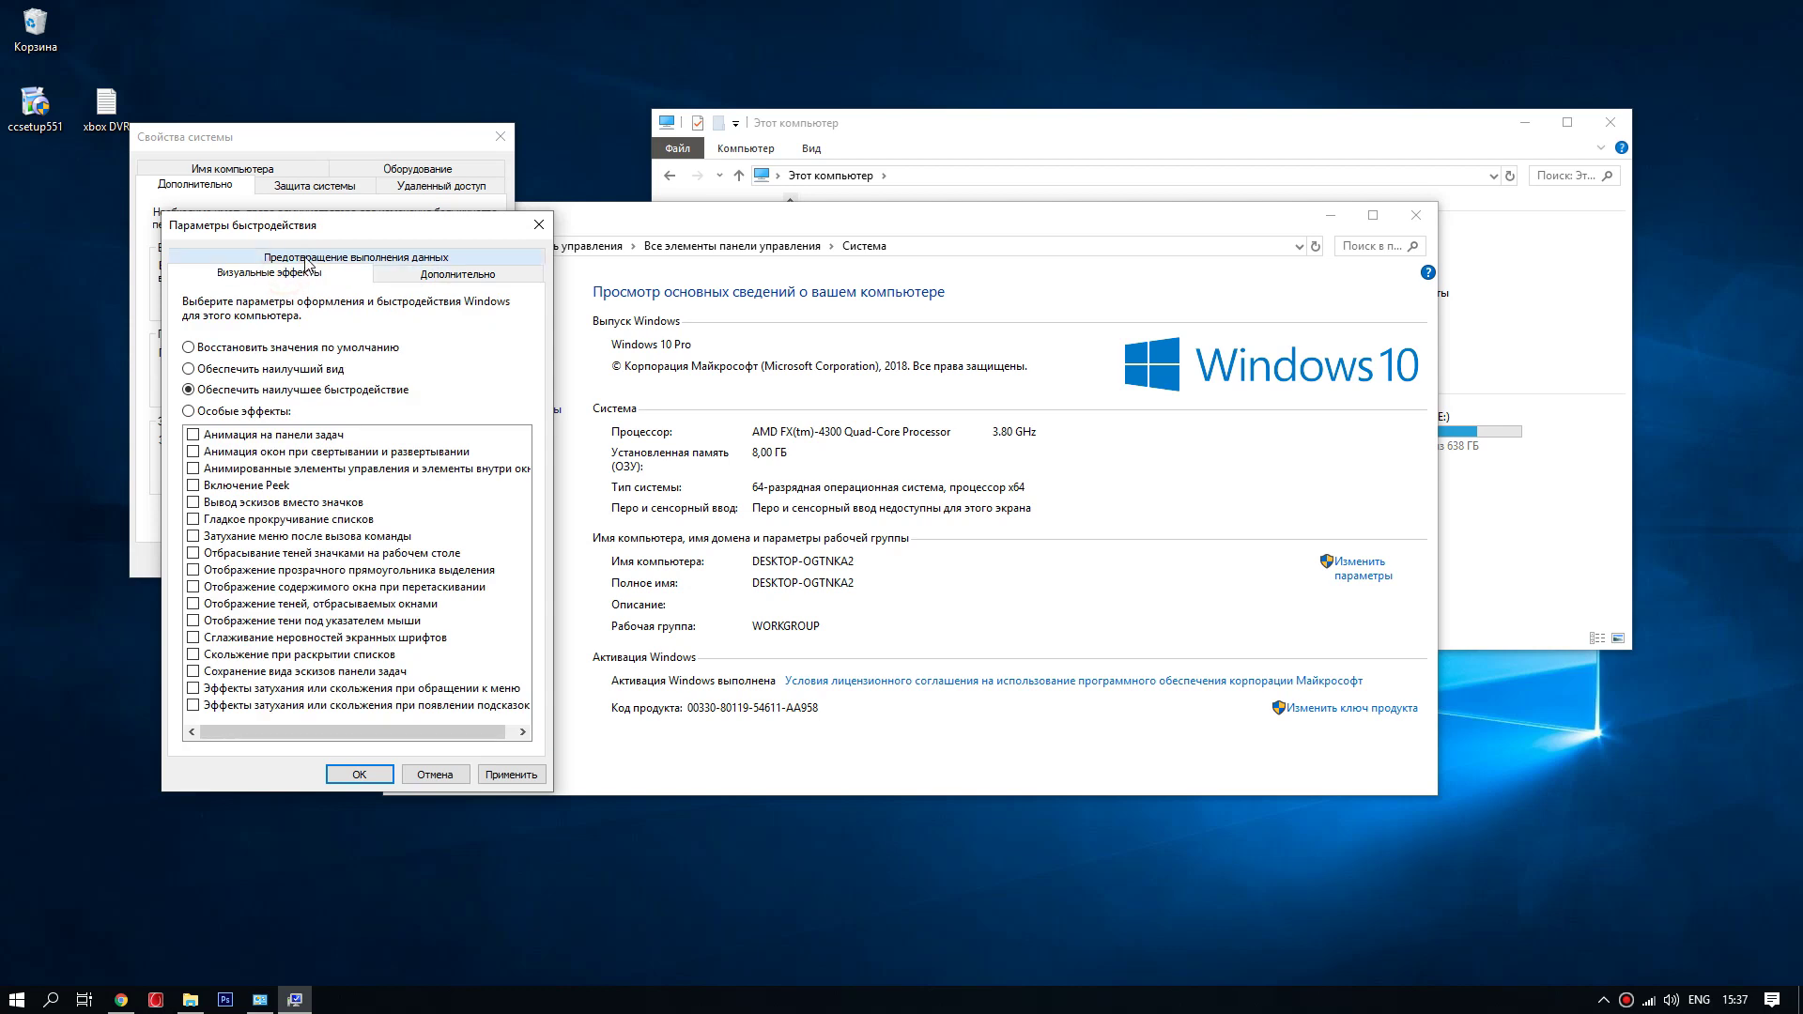
{"action": "left_click", "coordinate": [287, 258]}
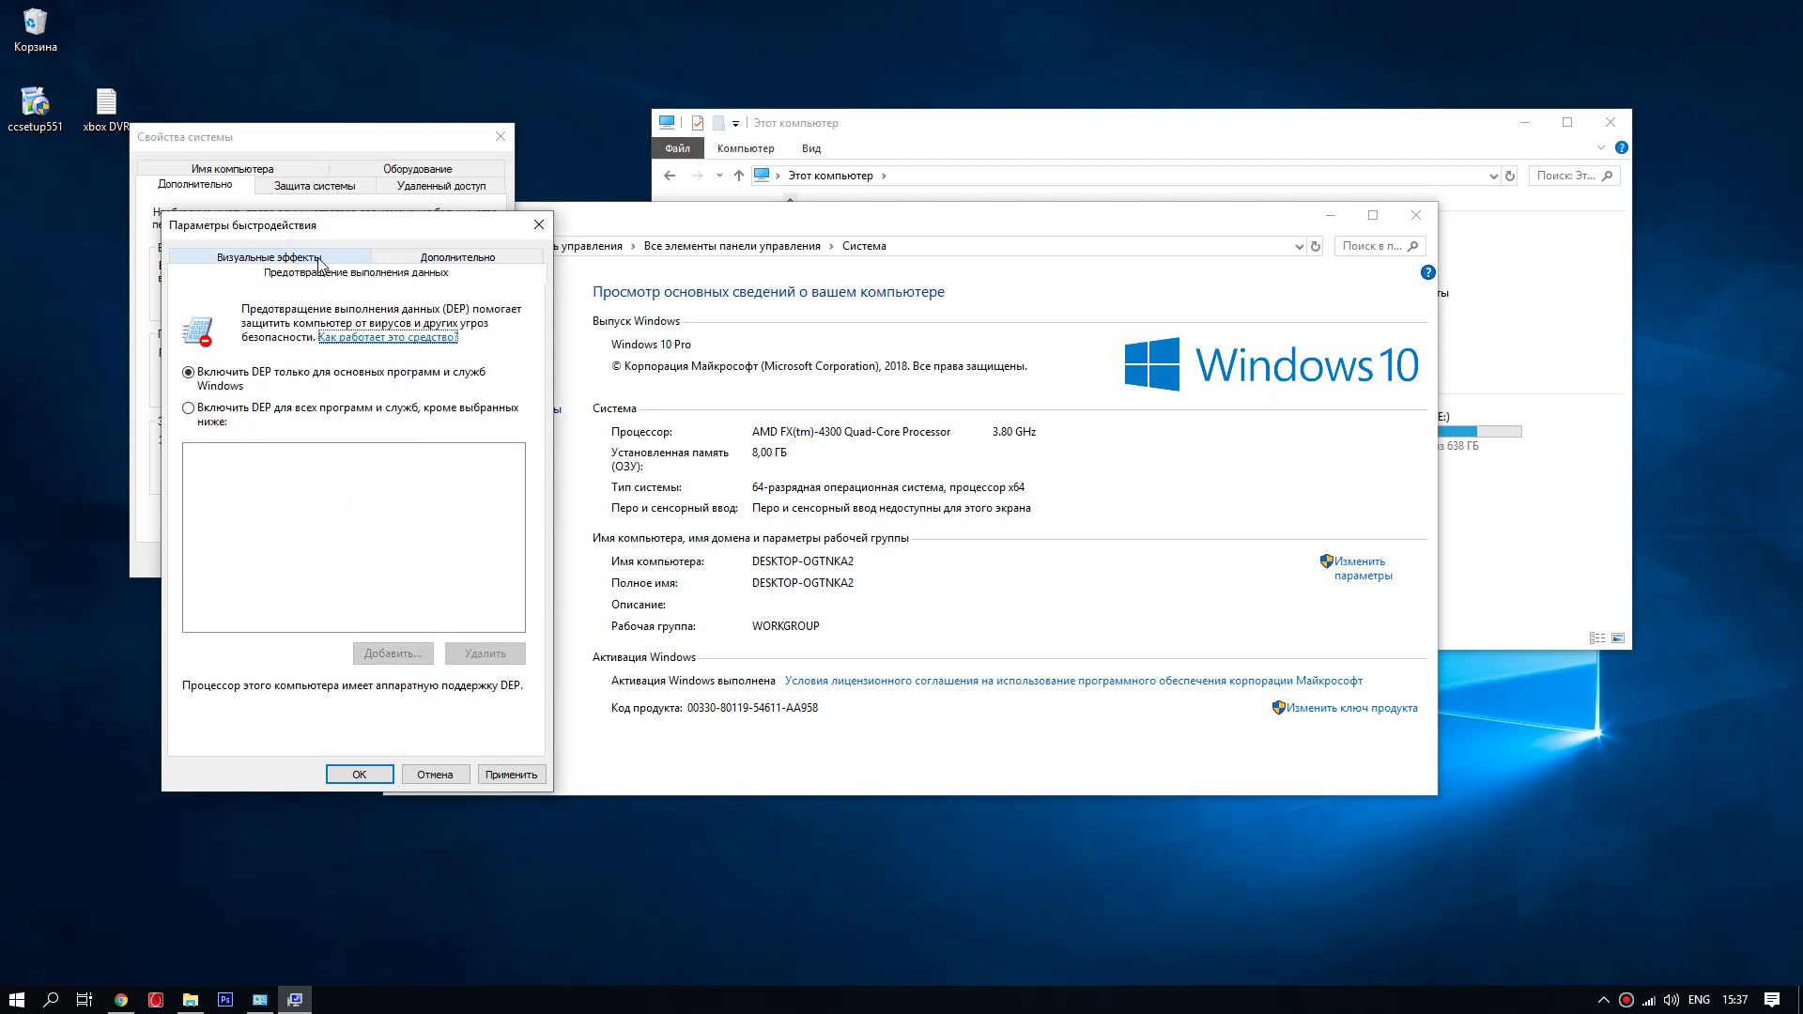
{"action": "left_click", "coordinate": [319, 263]}
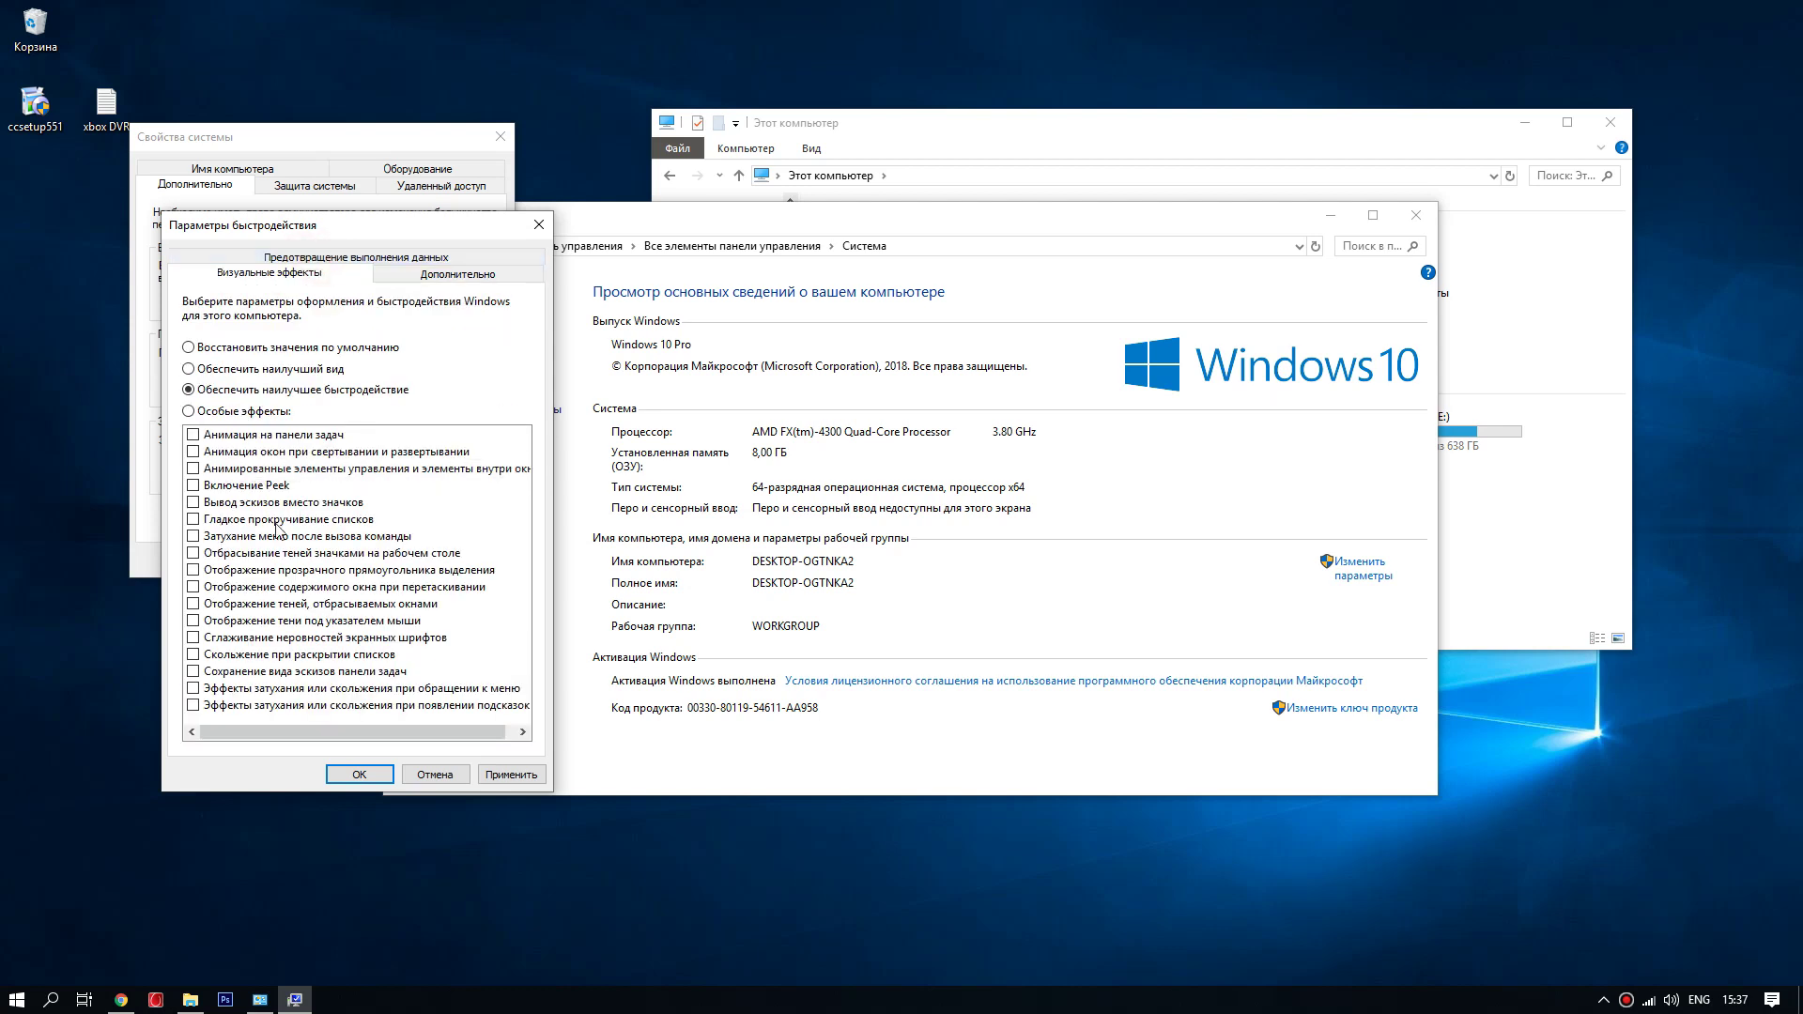
{"action": "left_click", "coordinate": [512, 775]}
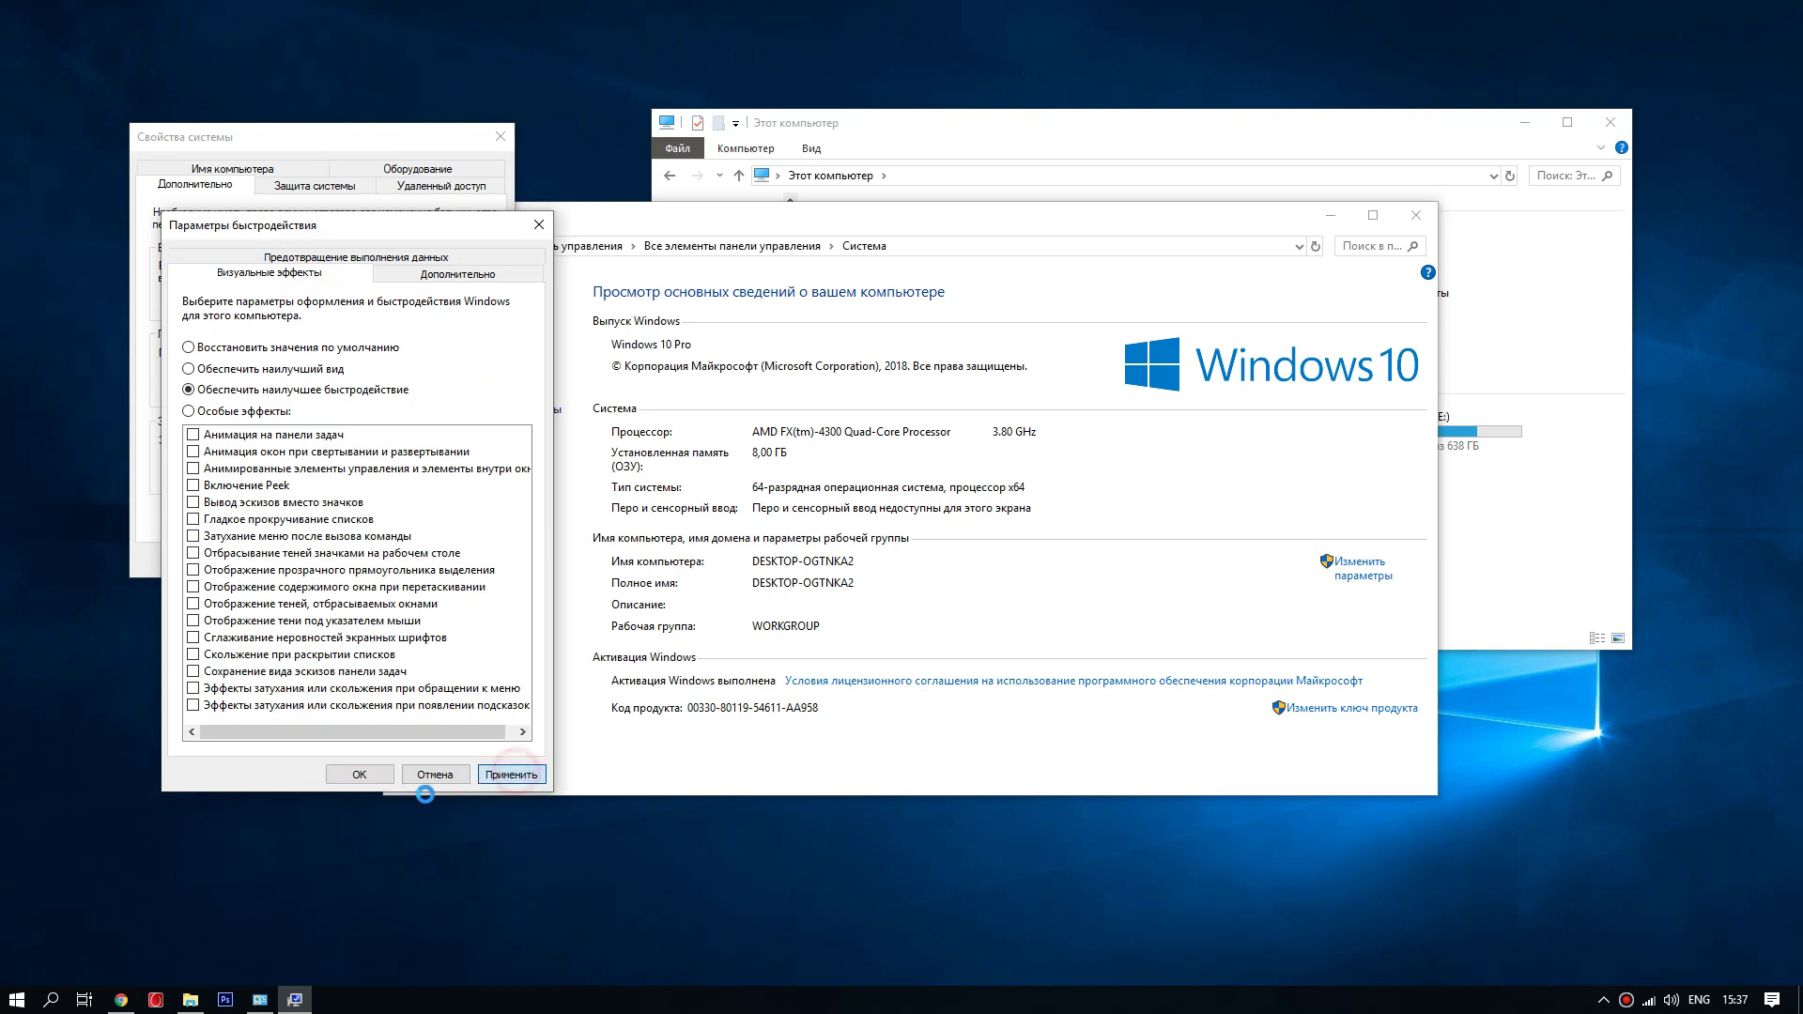
{"action": "left_click", "coordinate": [353, 775]}
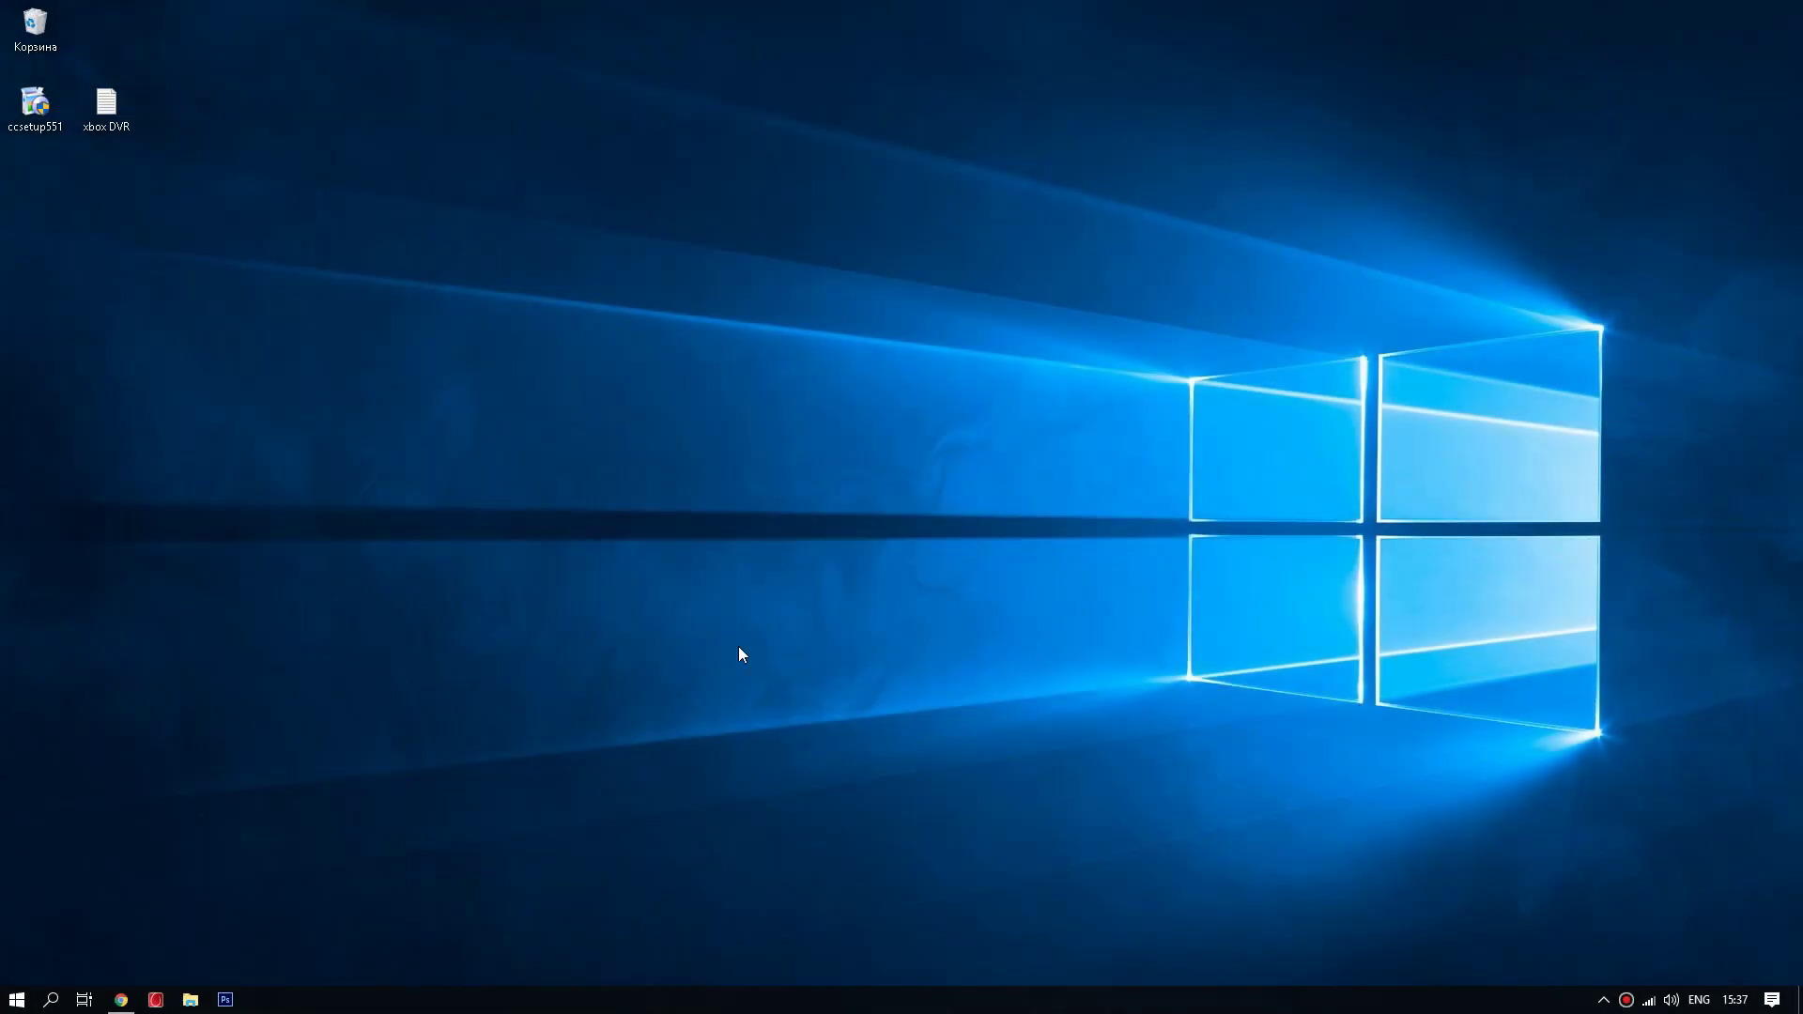
- Turn off the transparency effects (Эффекты прозрачности) in the color personalization settings
{"action": "right_click", "coordinate": [748, 635]}
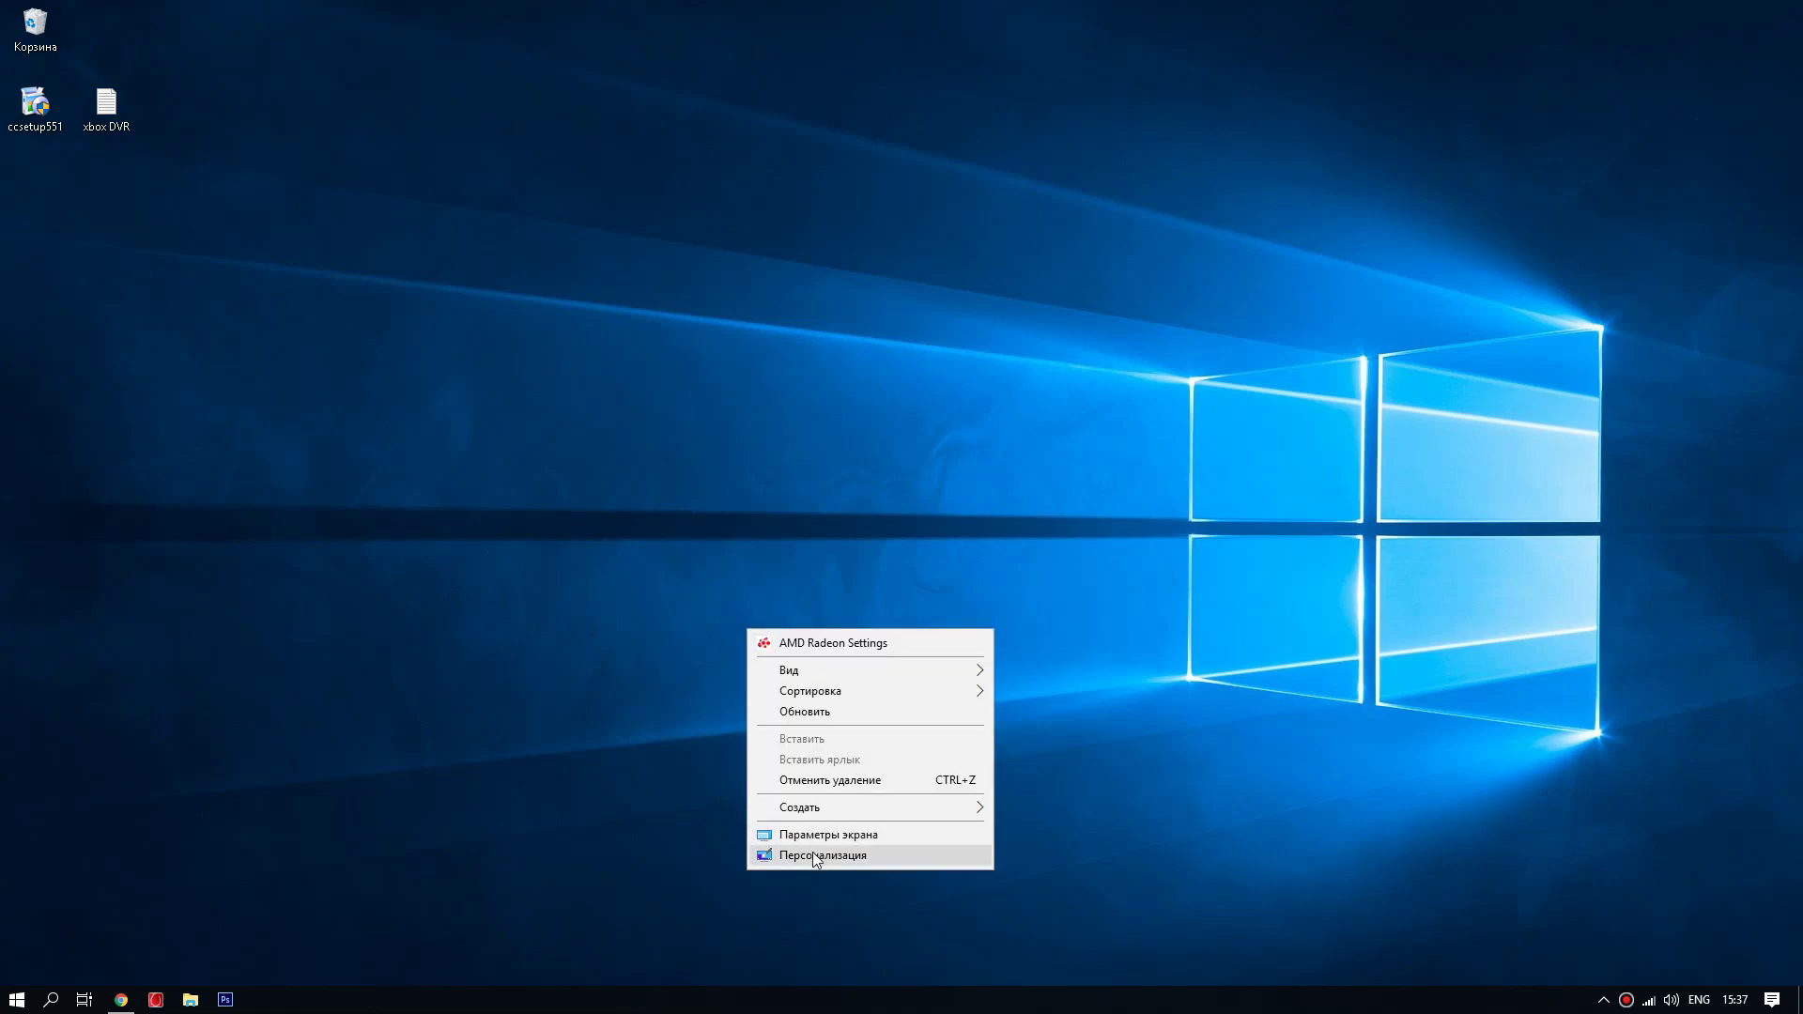
{"action": "left_click", "coordinate": [798, 856]}
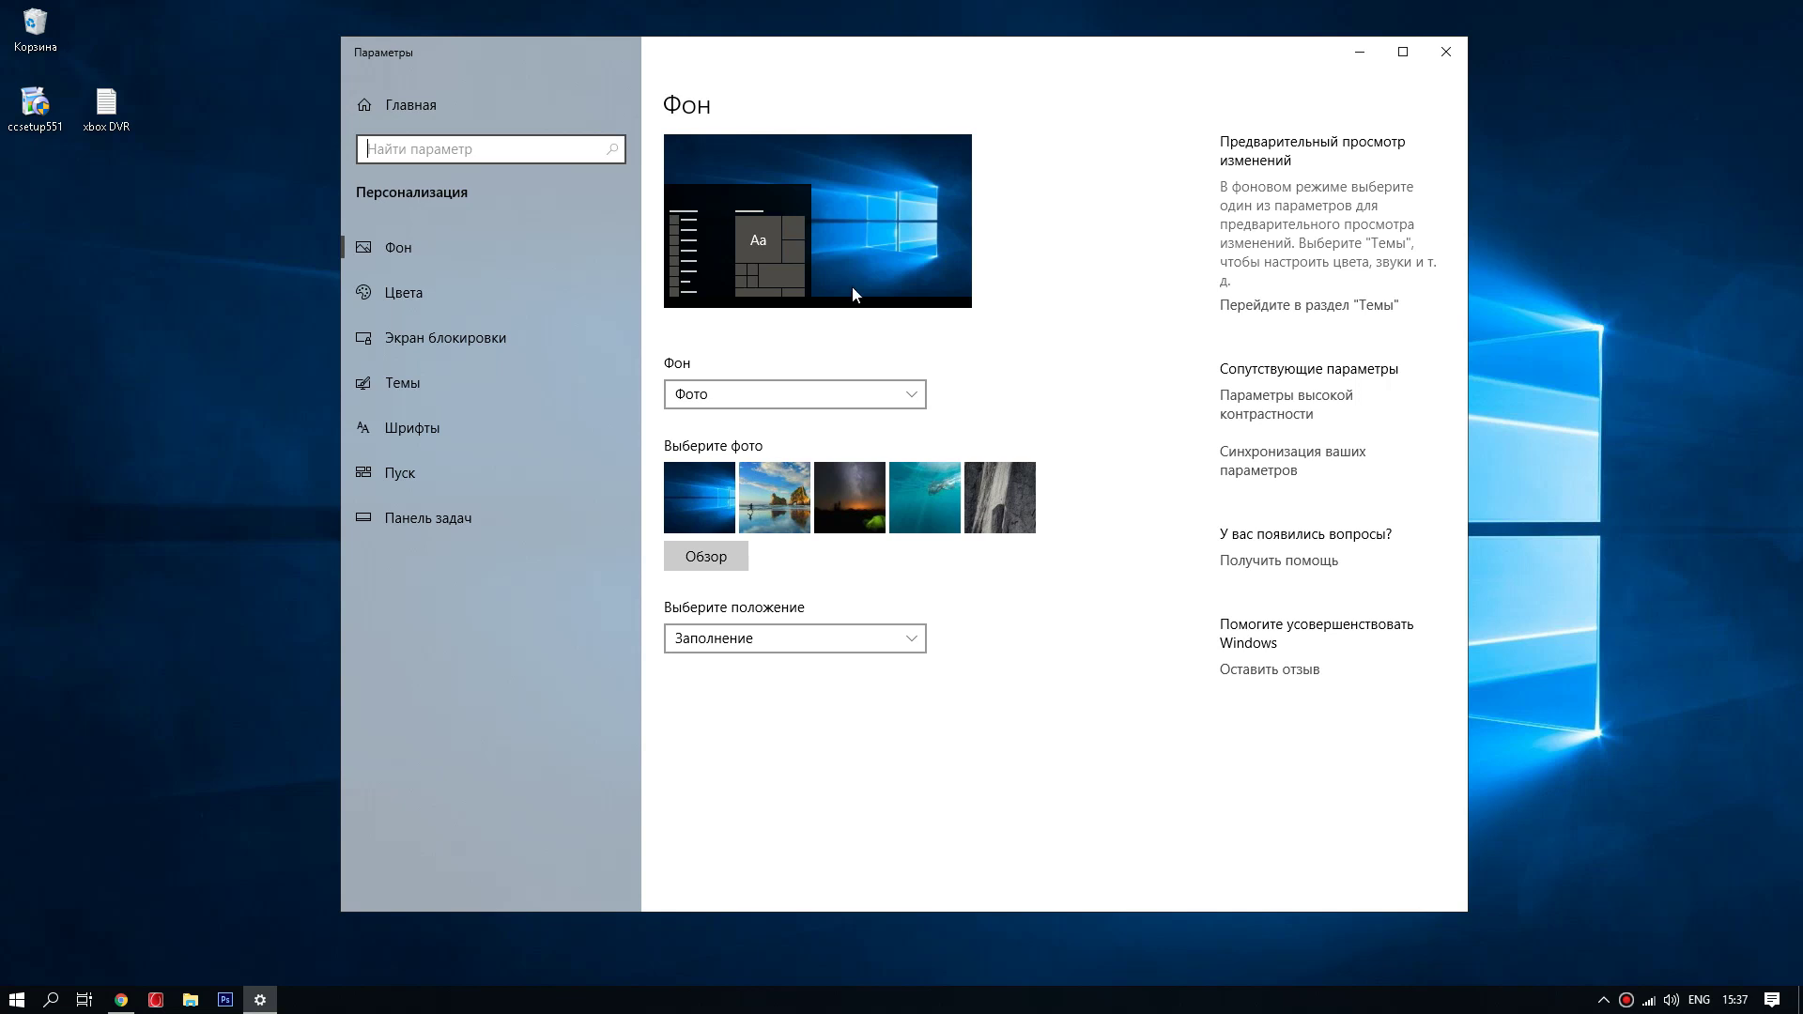
{"action": "left_click", "coordinate": [403, 292]}
{"action": "scroll", "coordinate": [868, 628], "scroll_direction": "down", "scroll_amount": 4}
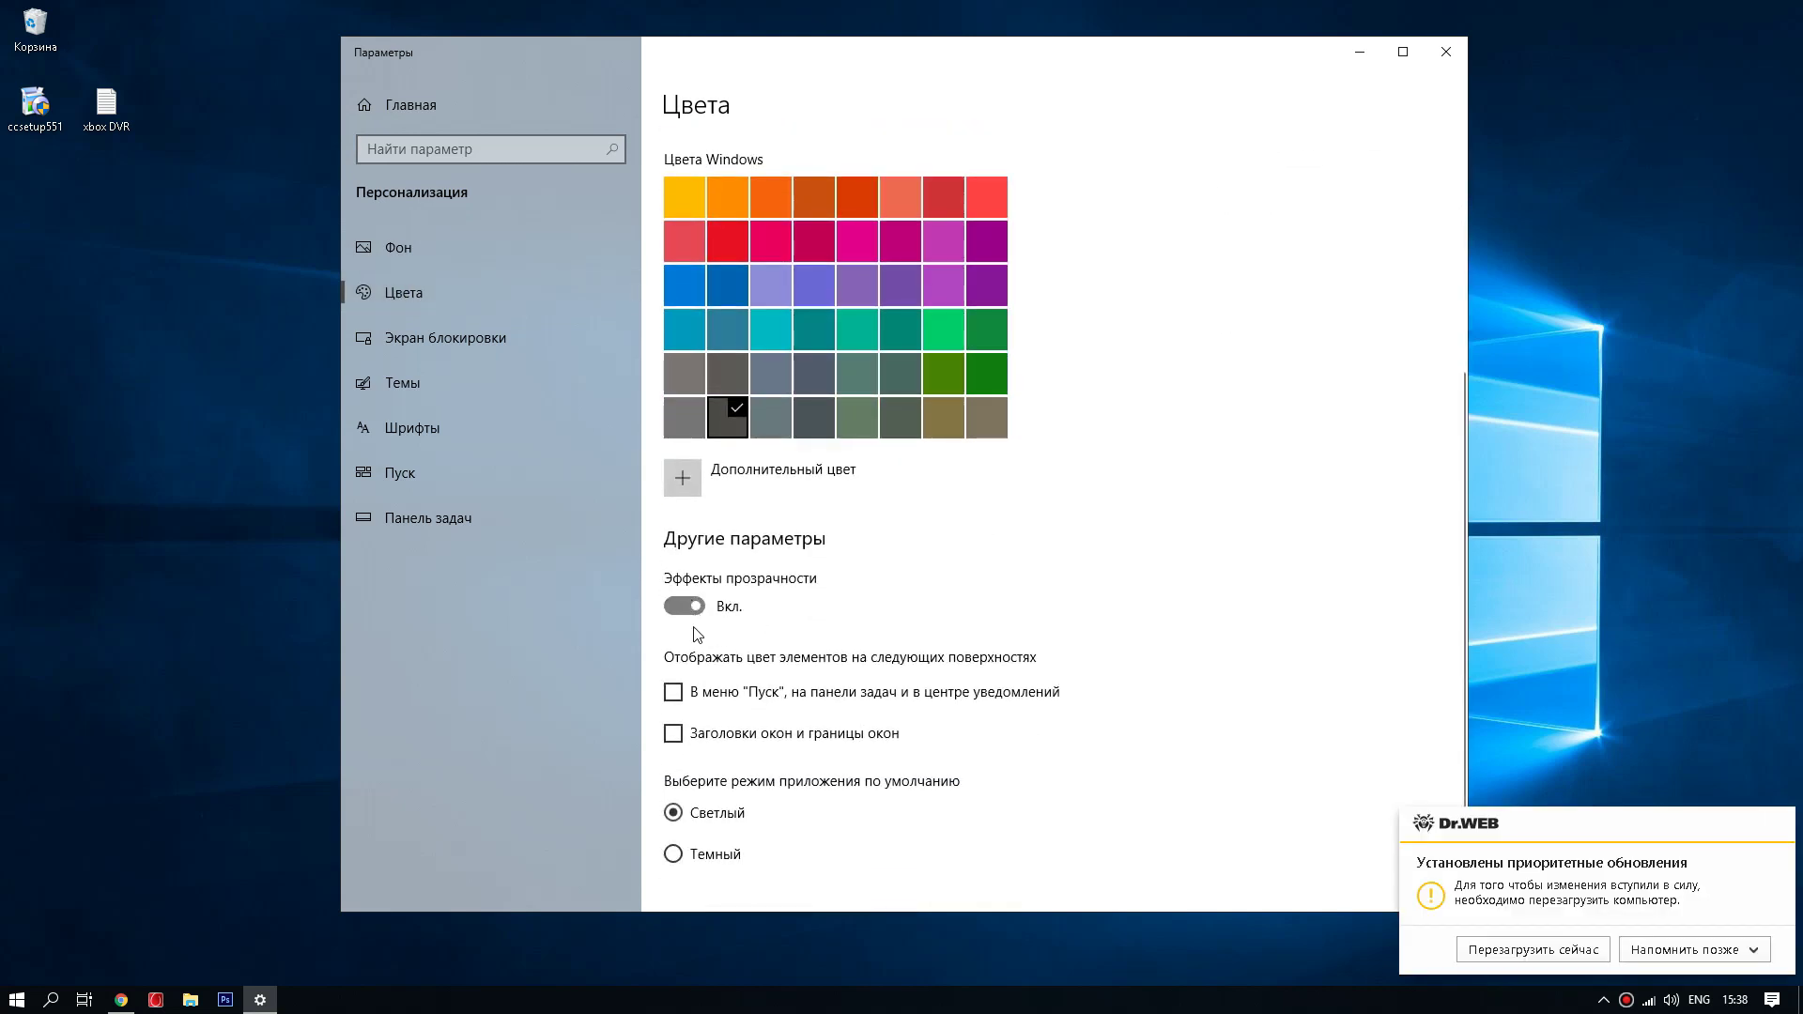
{"action": "left_click", "coordinate": [696, 607]}
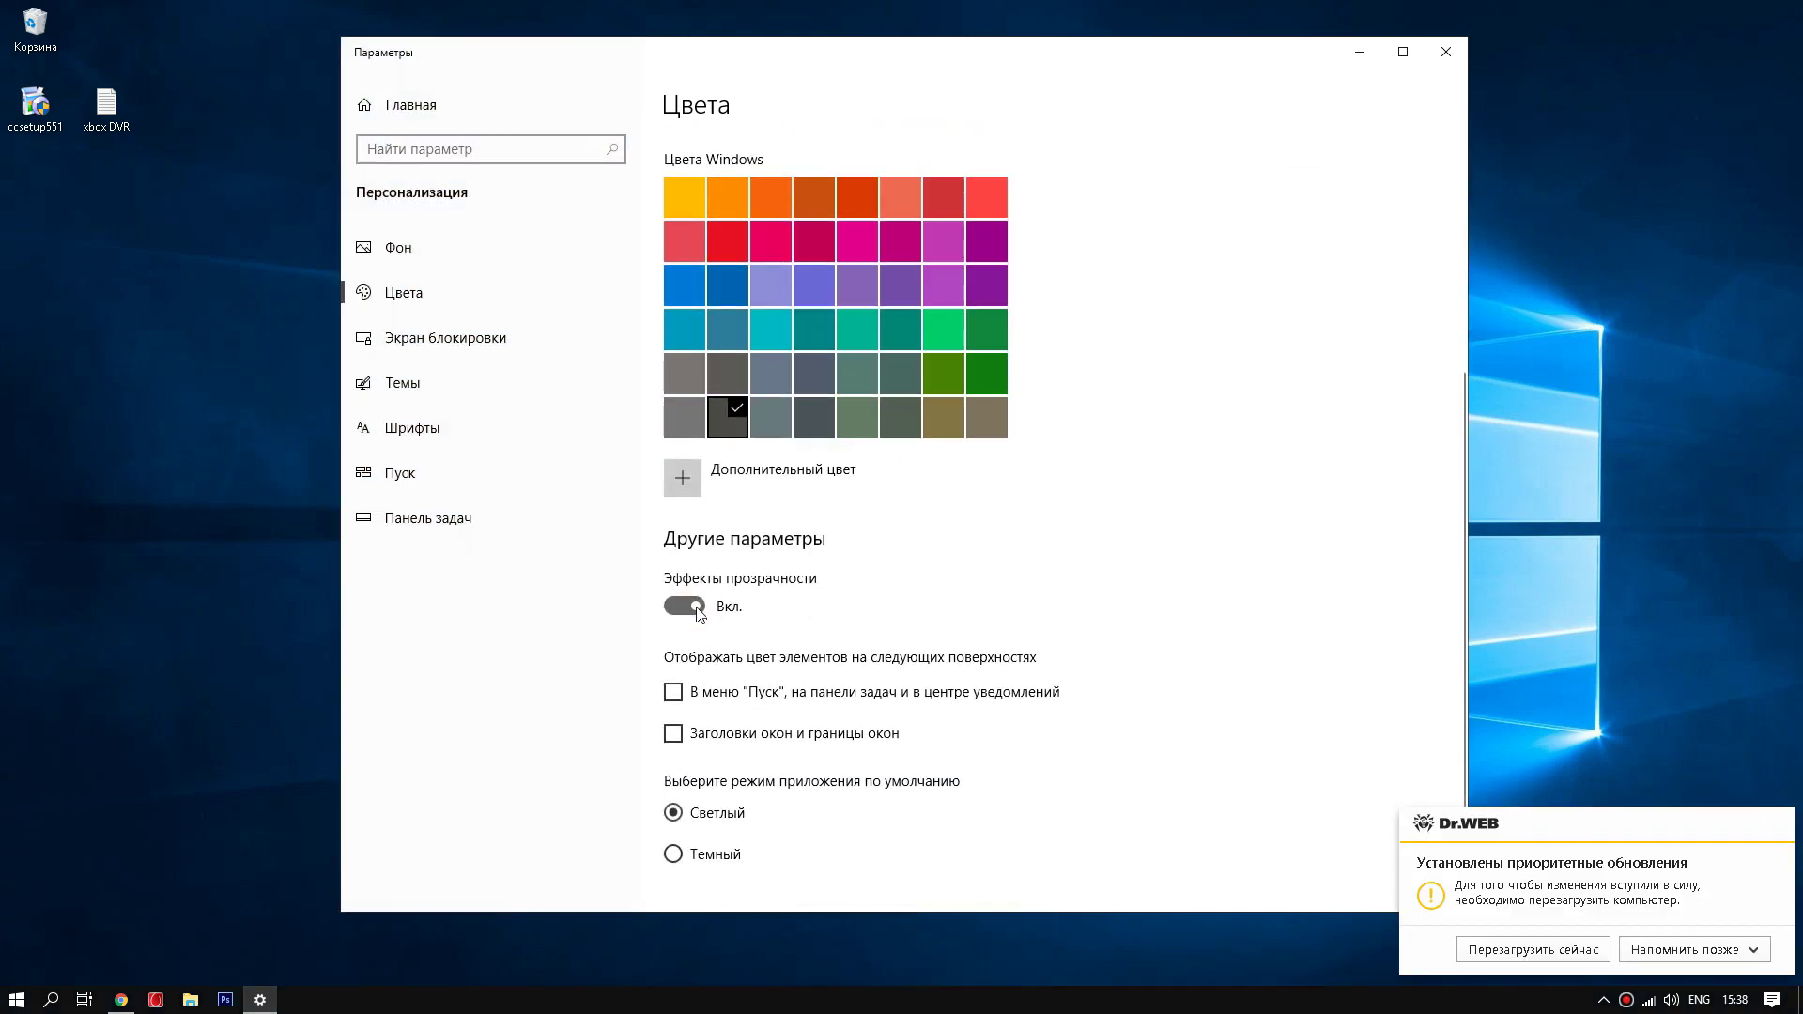
{"action": "left_click", "coordinate": [697, 609]}
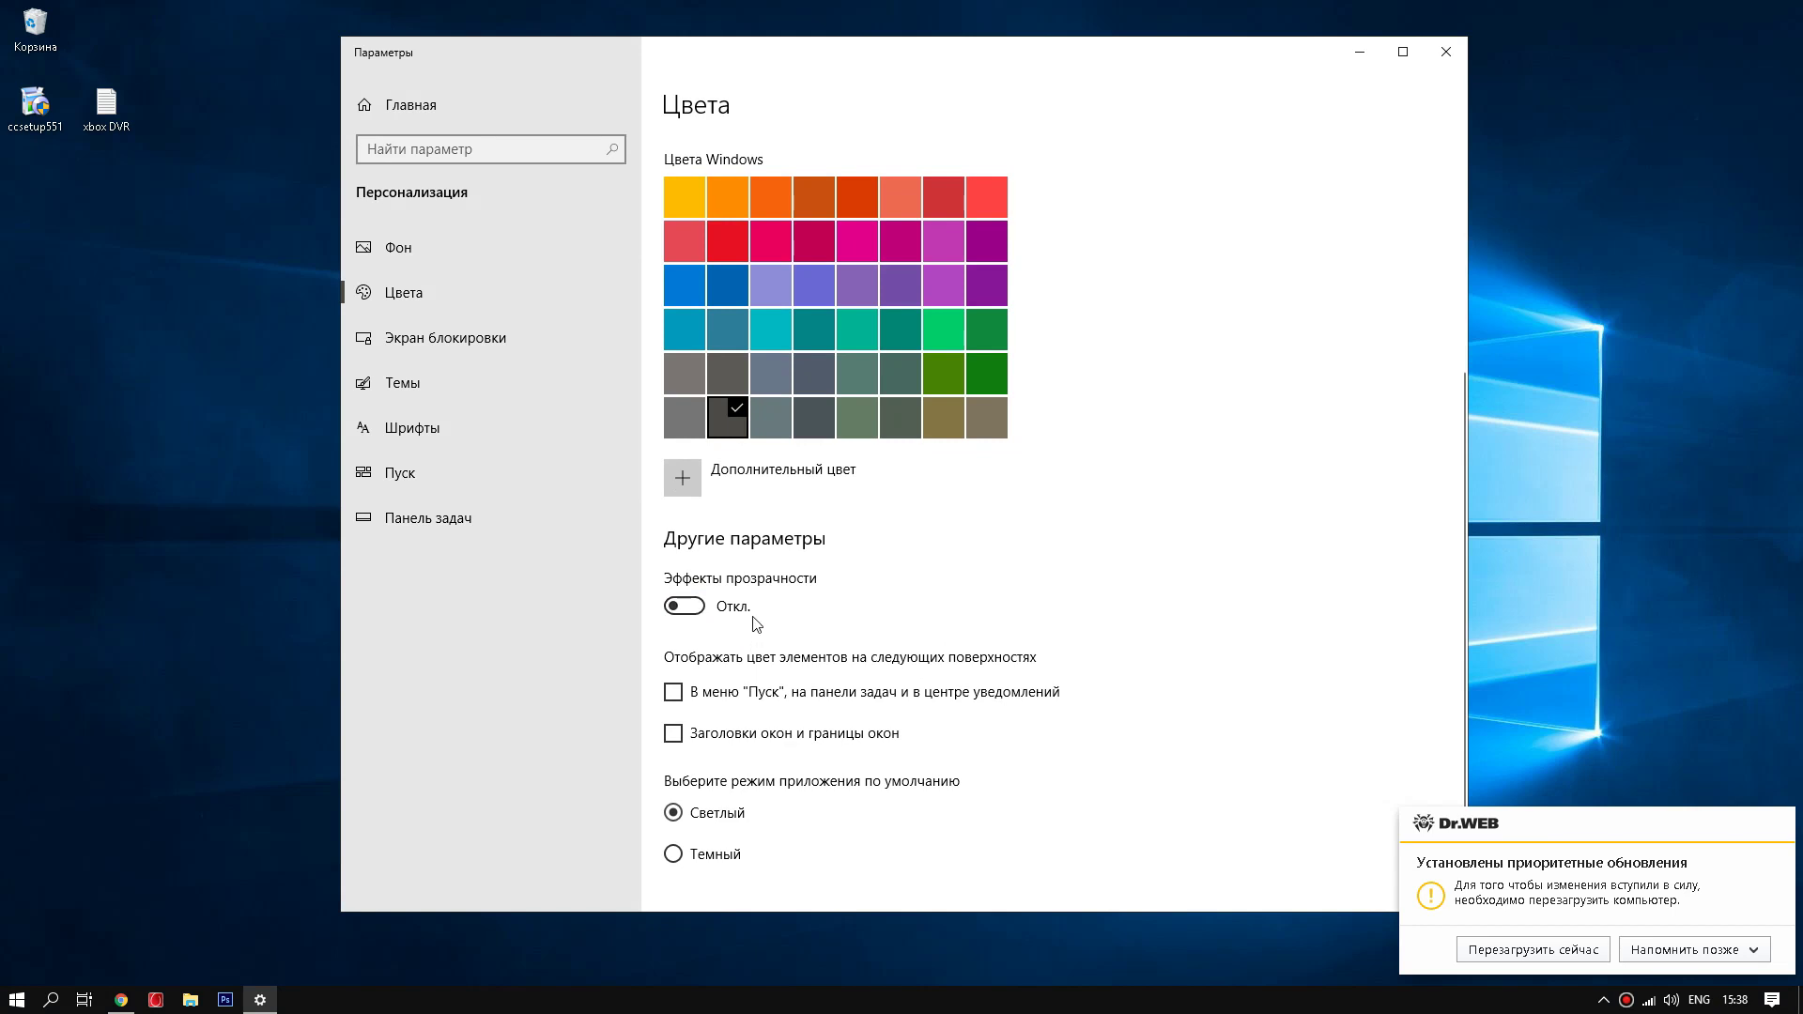
- Postpone the Dr.Web restart reminder and leave the color personalization settings
{"action": "left_click", "coordinate": [1676, 950]}
{"action": "left_click", "coordinate": [1668, 852]}
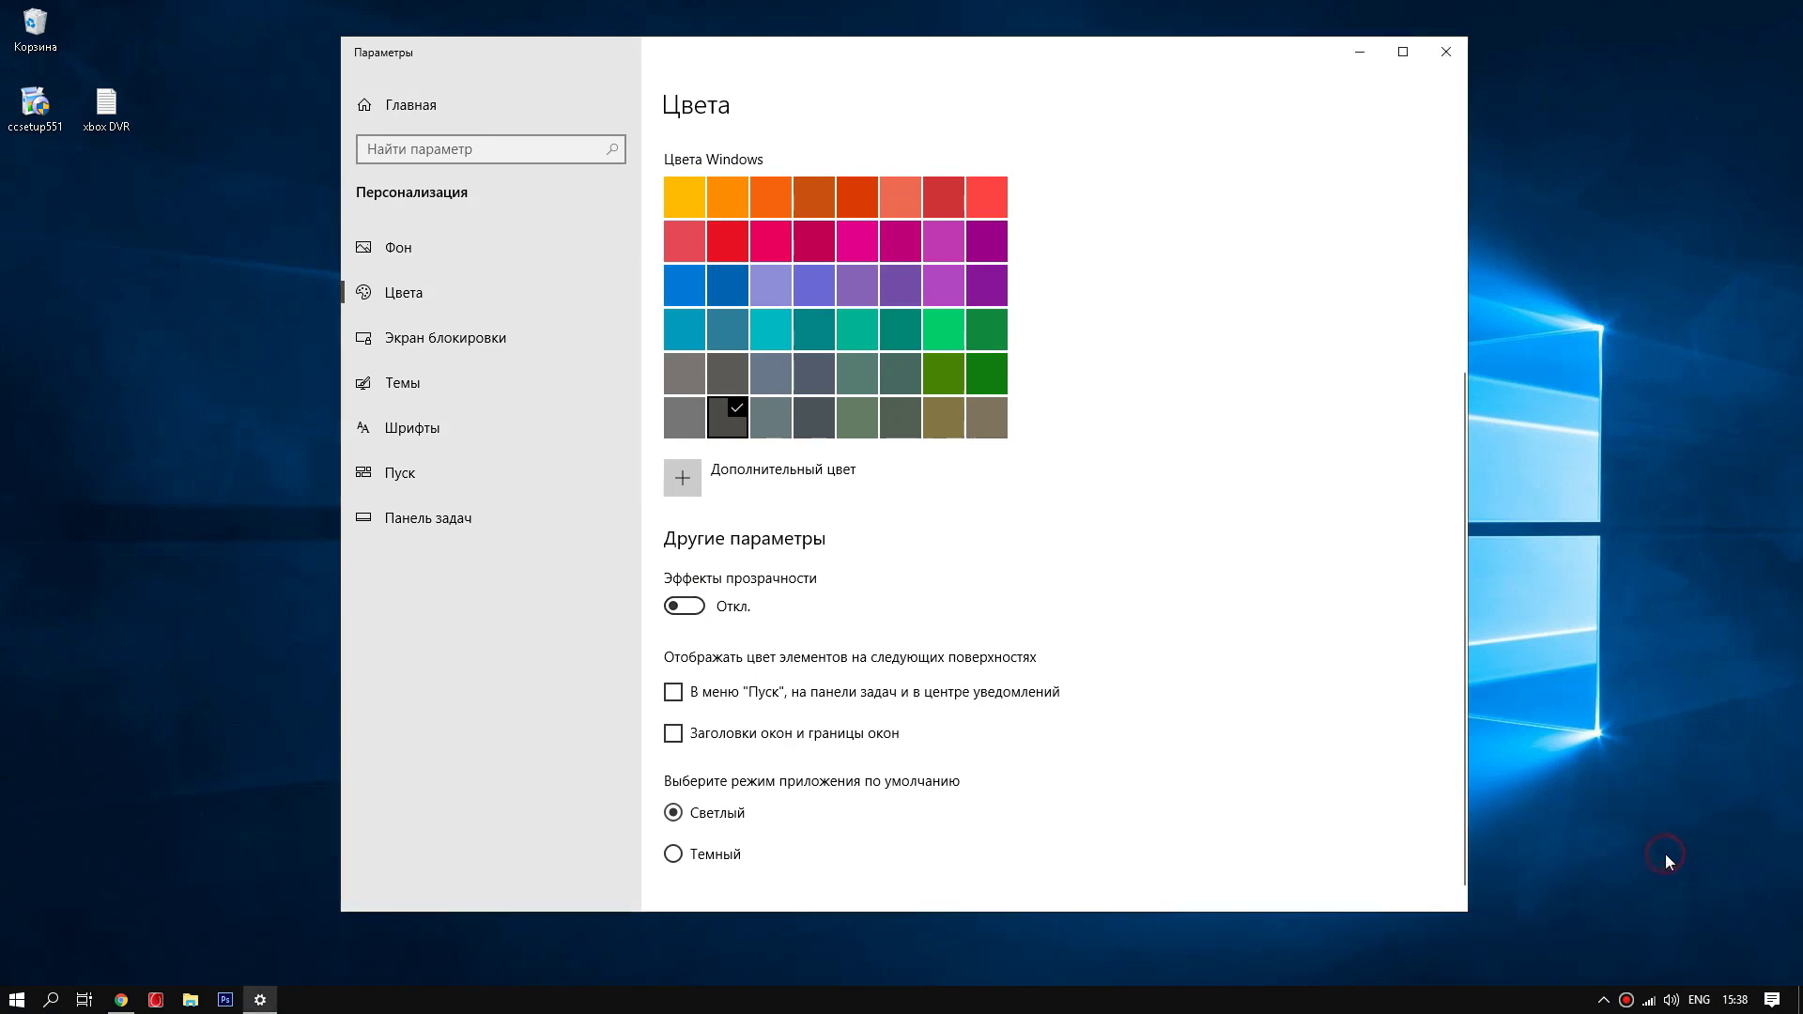
{"action": "scroll", "coordinate": [814, 502], "scroll_direction": "up", "scroll_amount": 5}
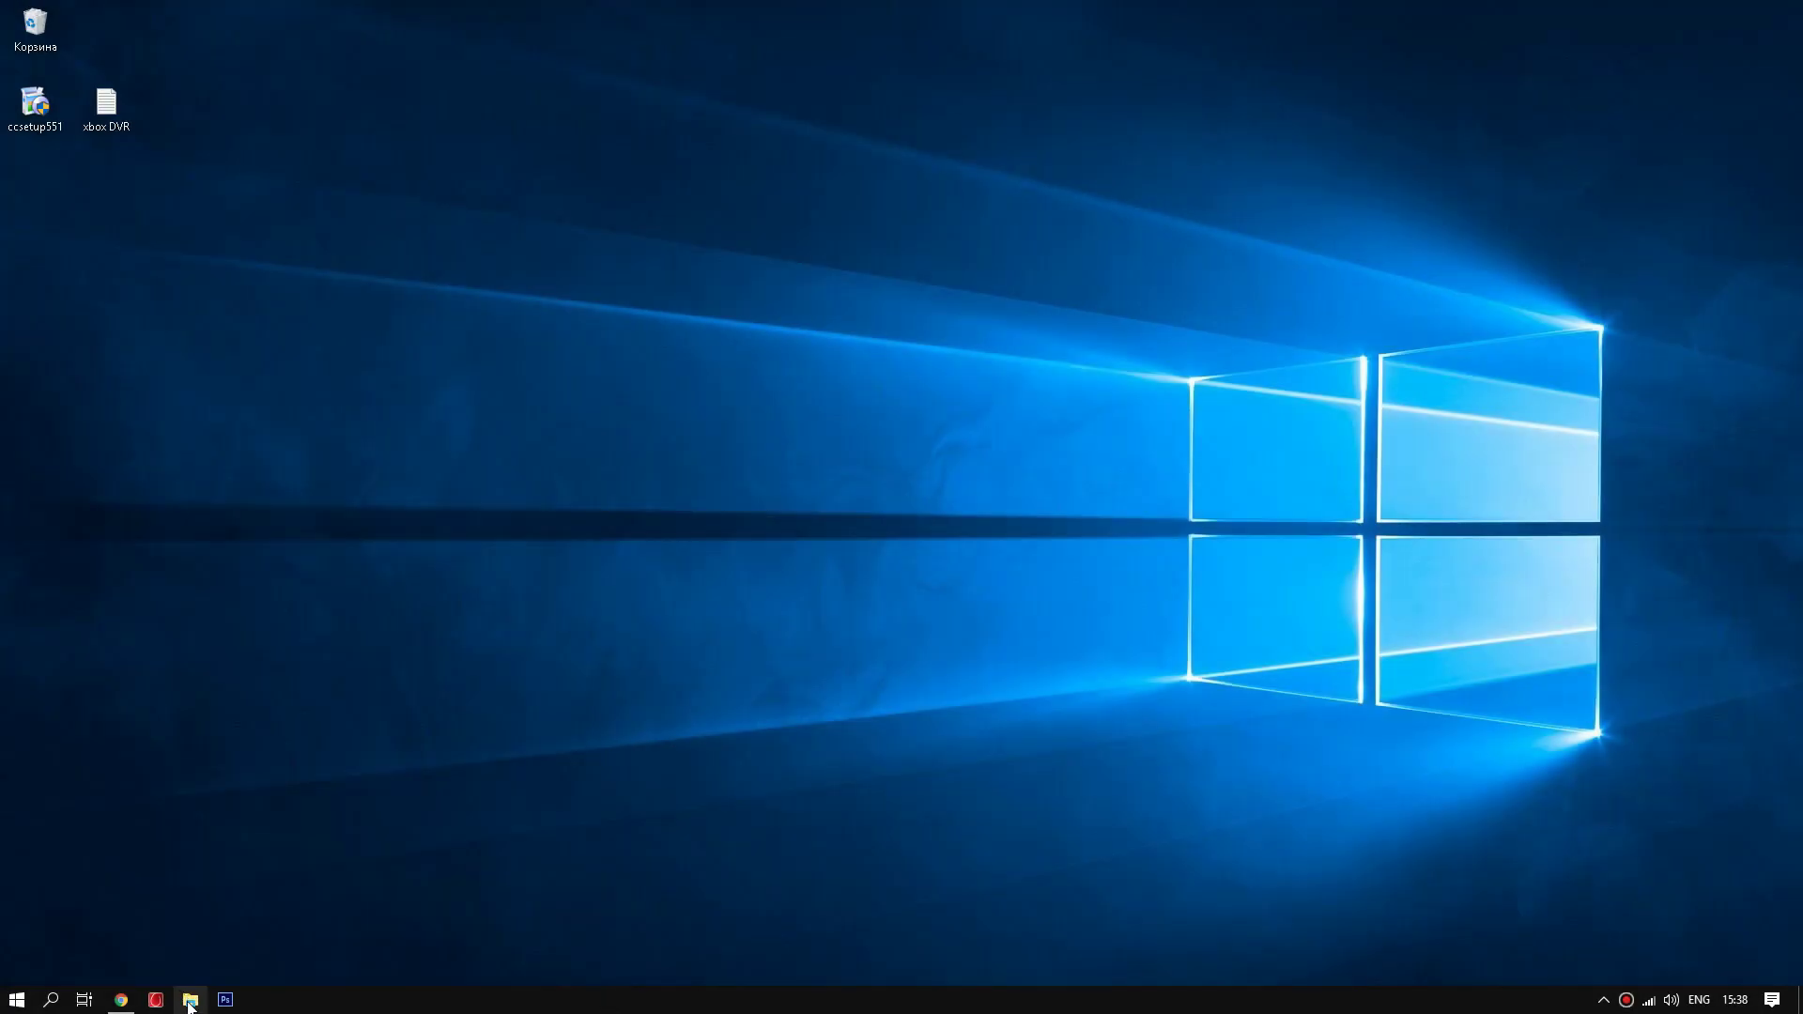
- Check the animation and transparency options in the accessibility display settings (Специальные возможности, Дисплей) and close the settings
{"action": "left_click", "coordinate": [1772, 999]}
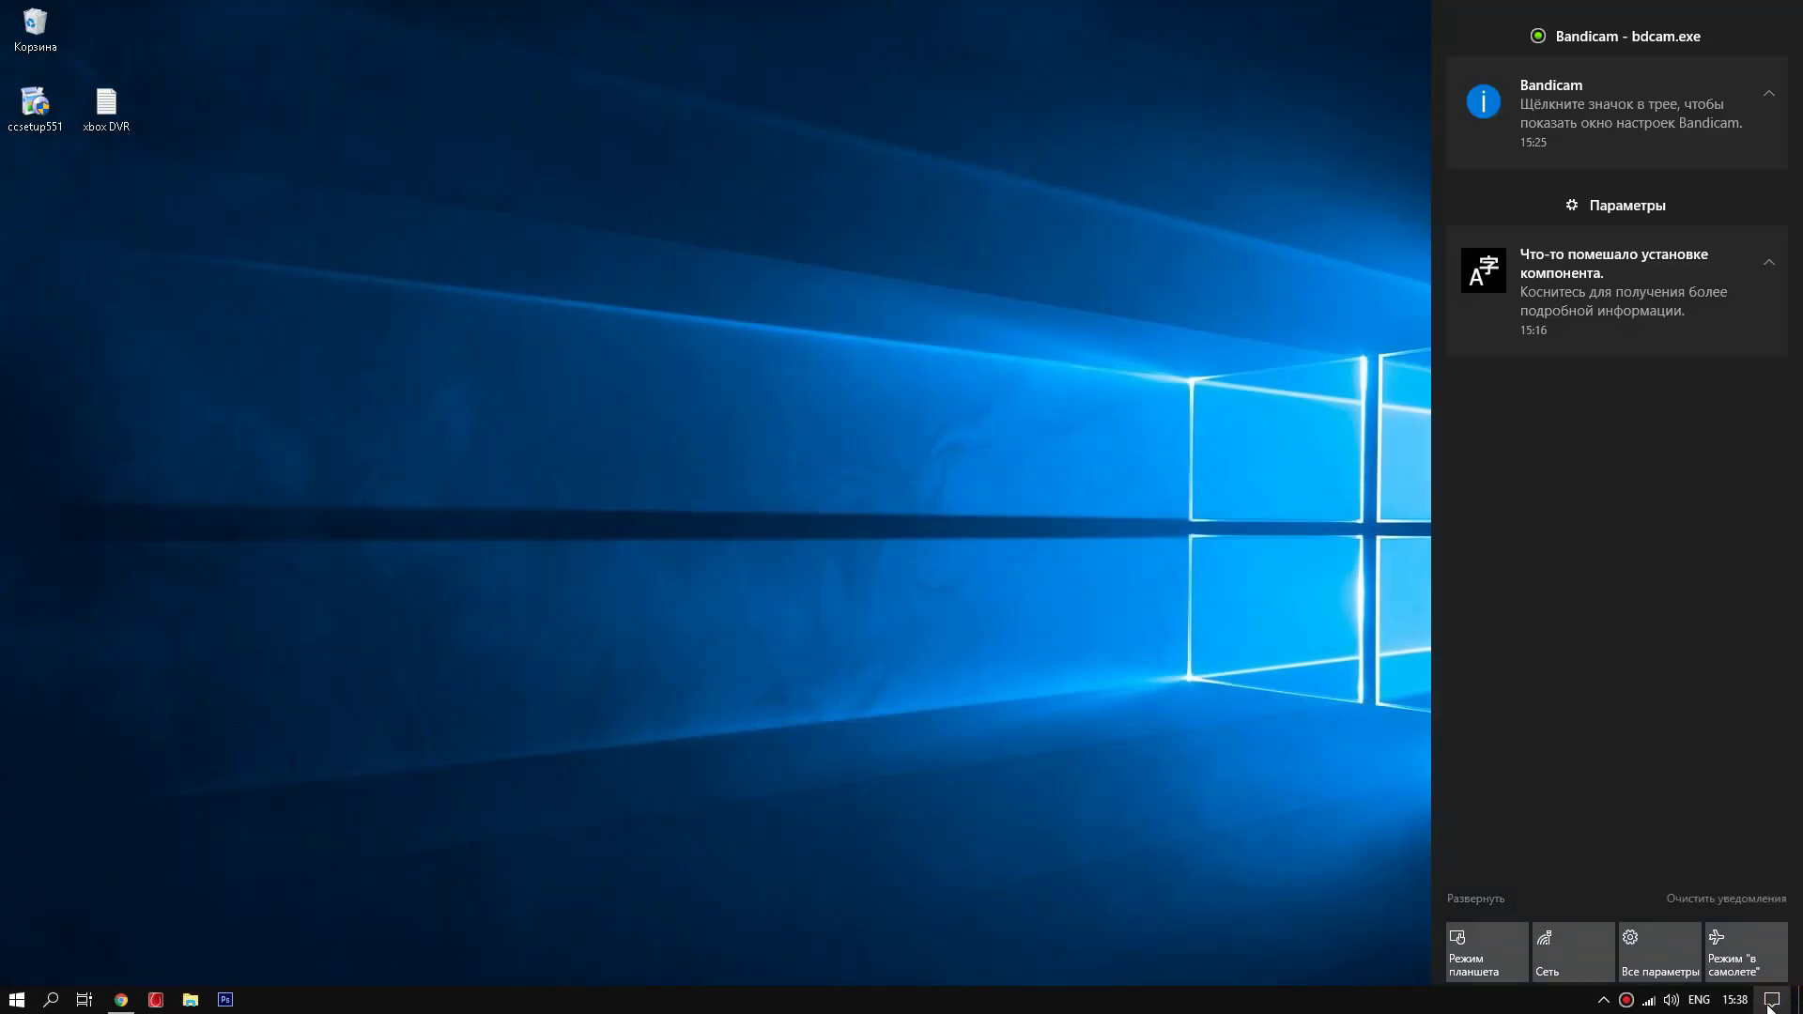
{"action": "left_click", "coordinate": [1659, 965]}
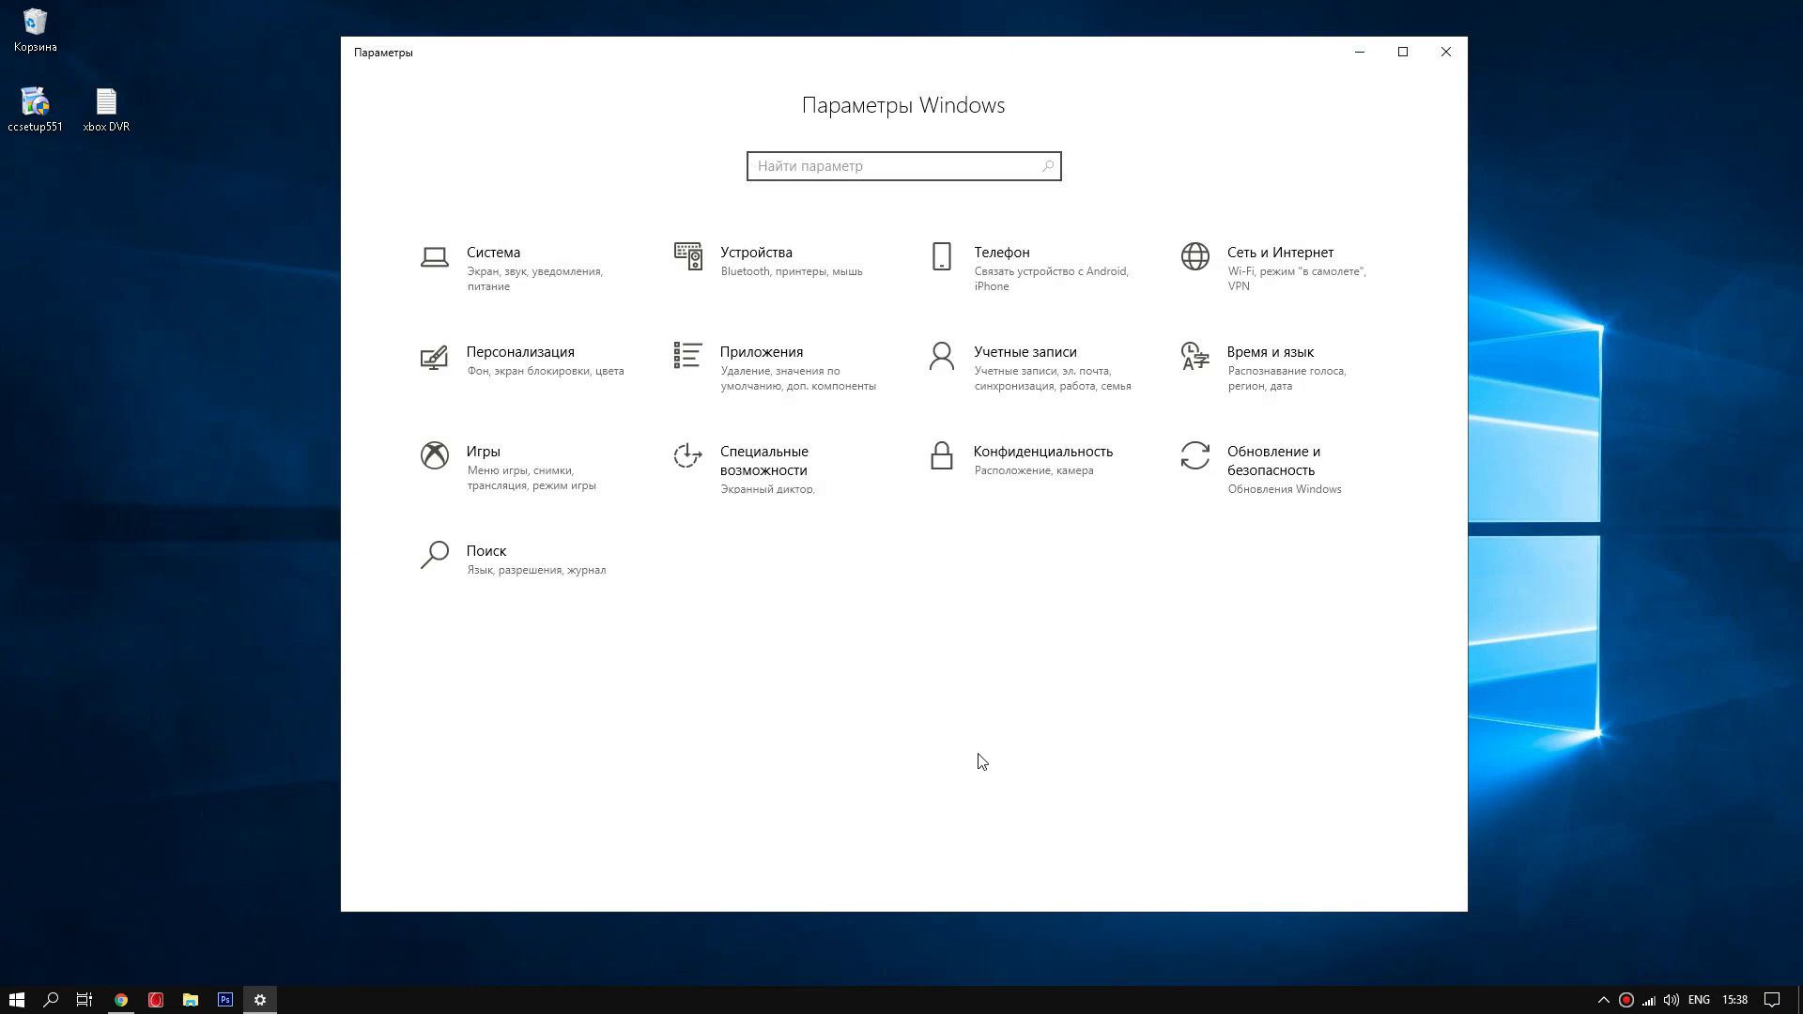
{"action": "left_click", "coordinate": [763, 472]}
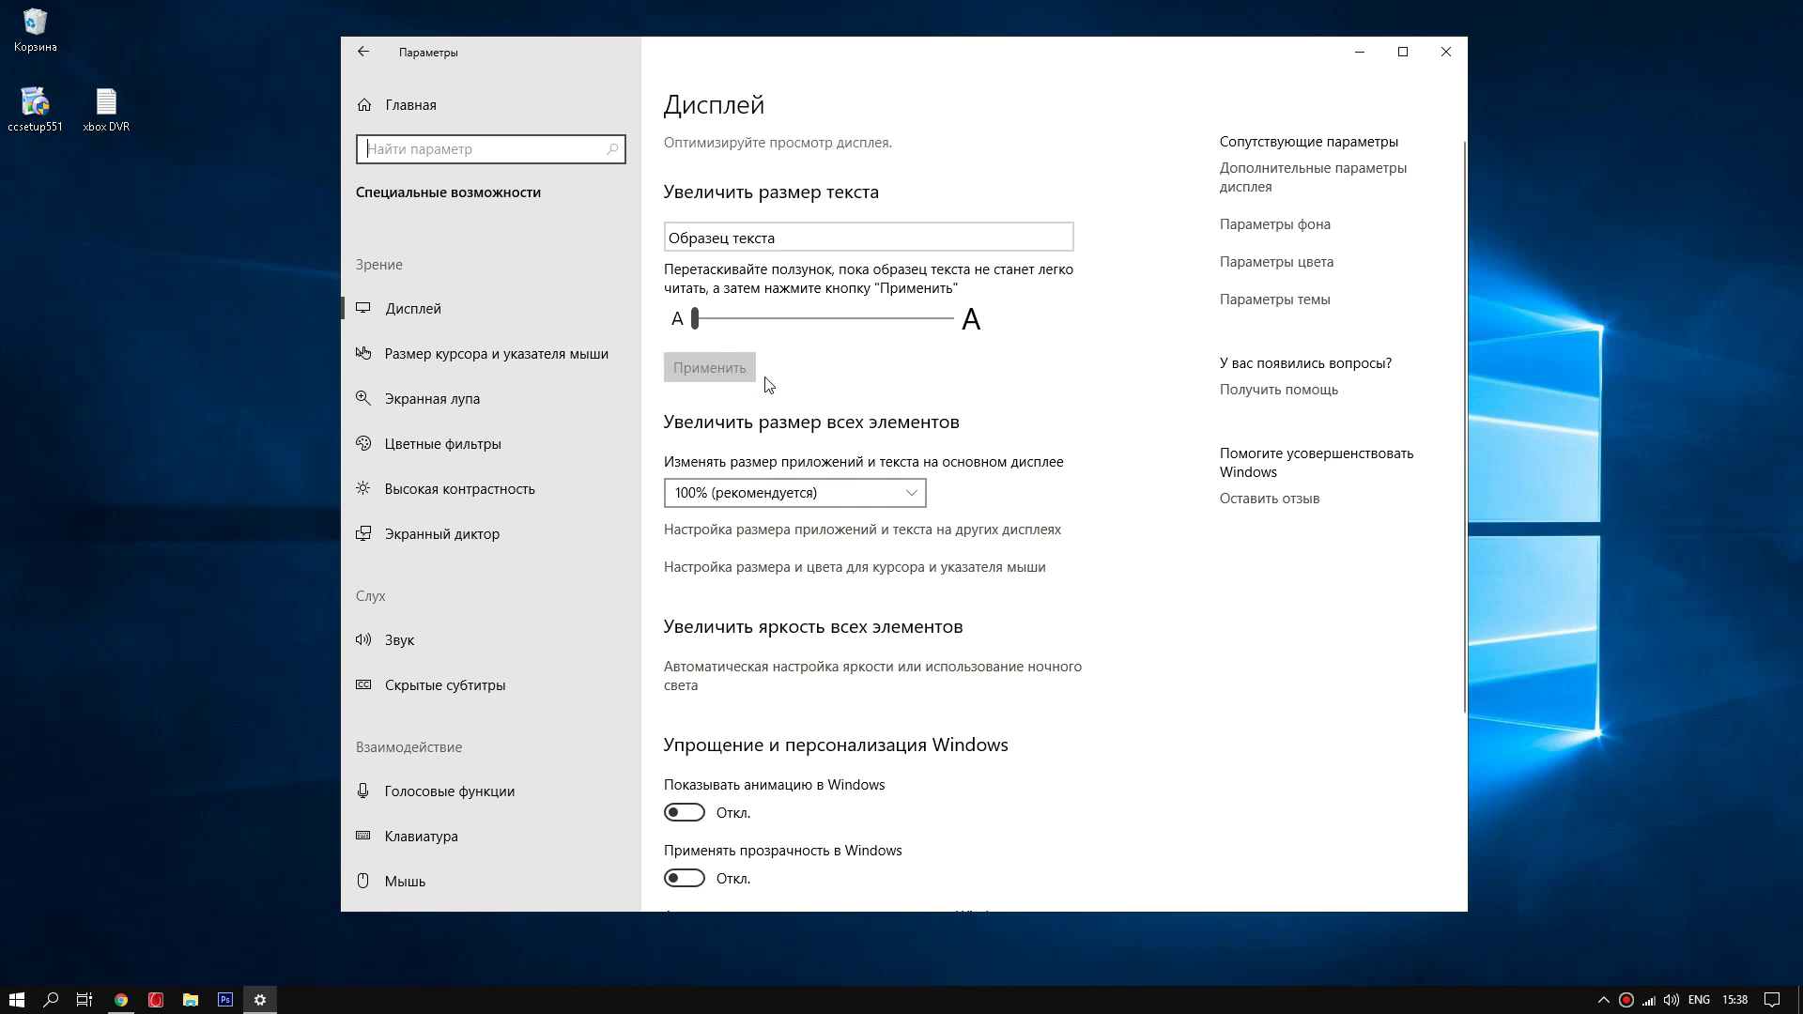
{"action": "scroll", "coordinate": [817, 577], "scroll_direction": "down", "scroll_amount": 3}
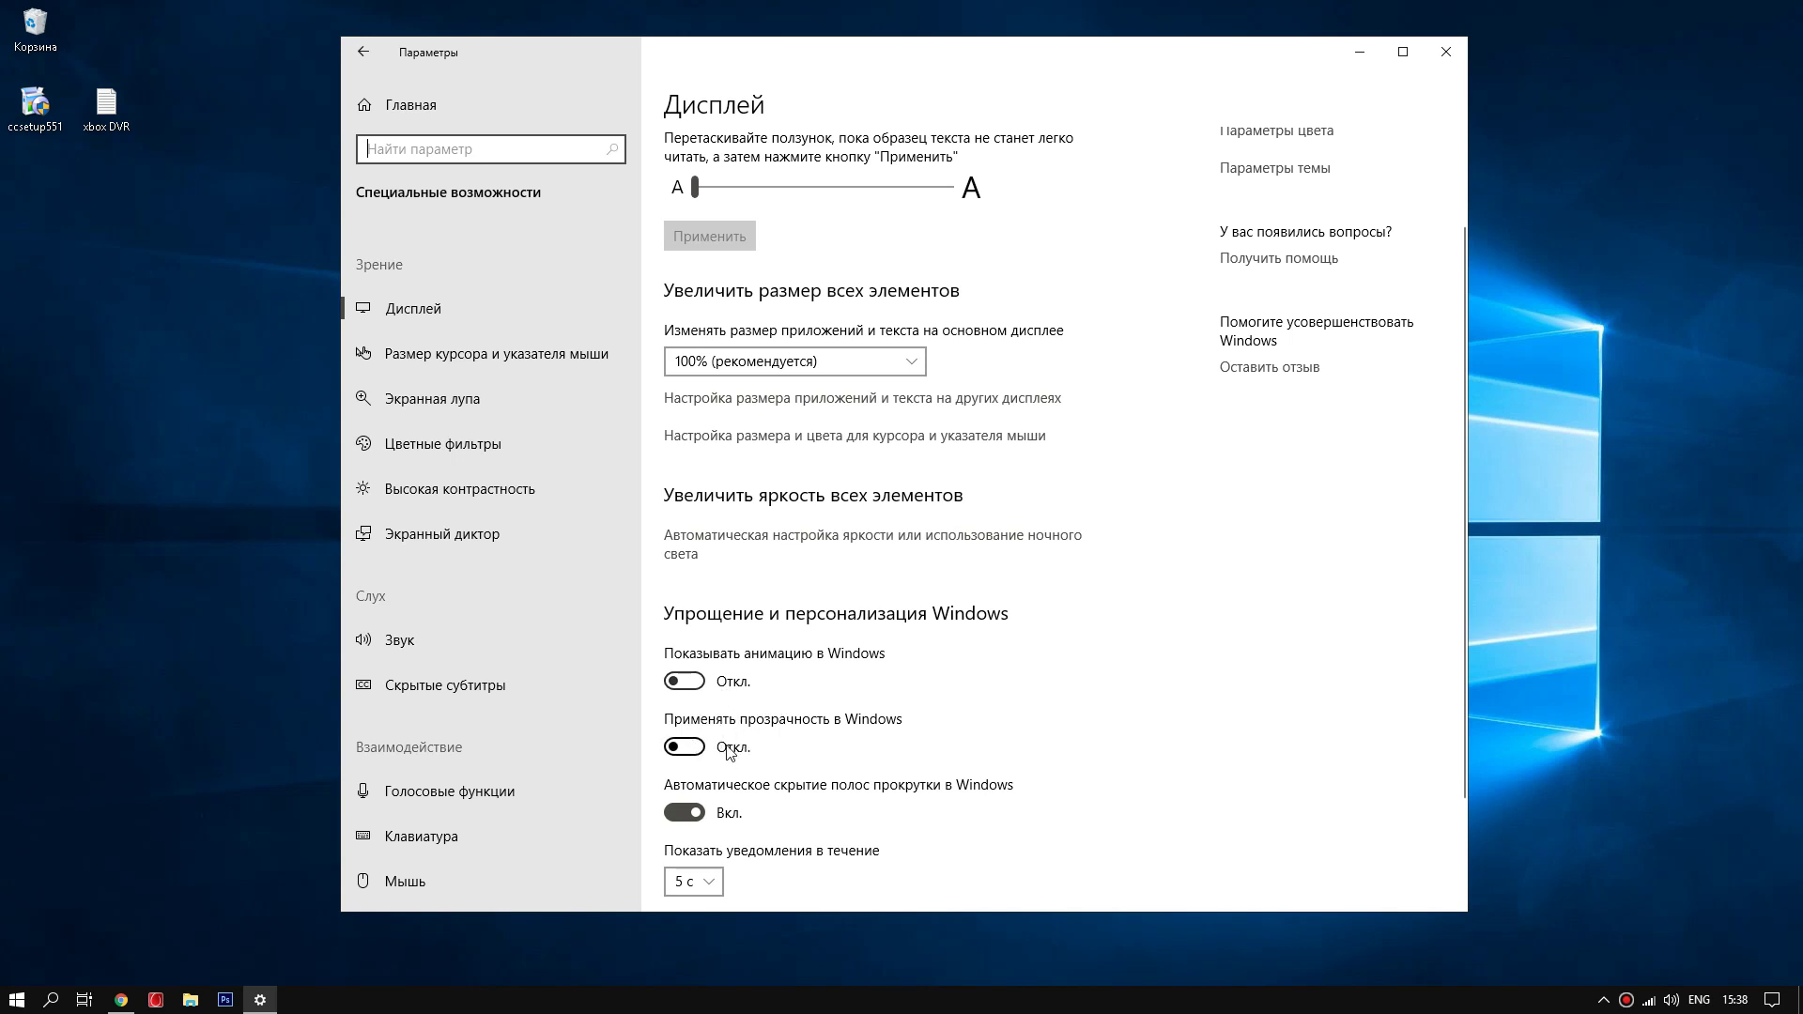
{"action": "scroll", "coordinate": [879, 798], "scroll_direction": "down", "scroll_amount": 3}
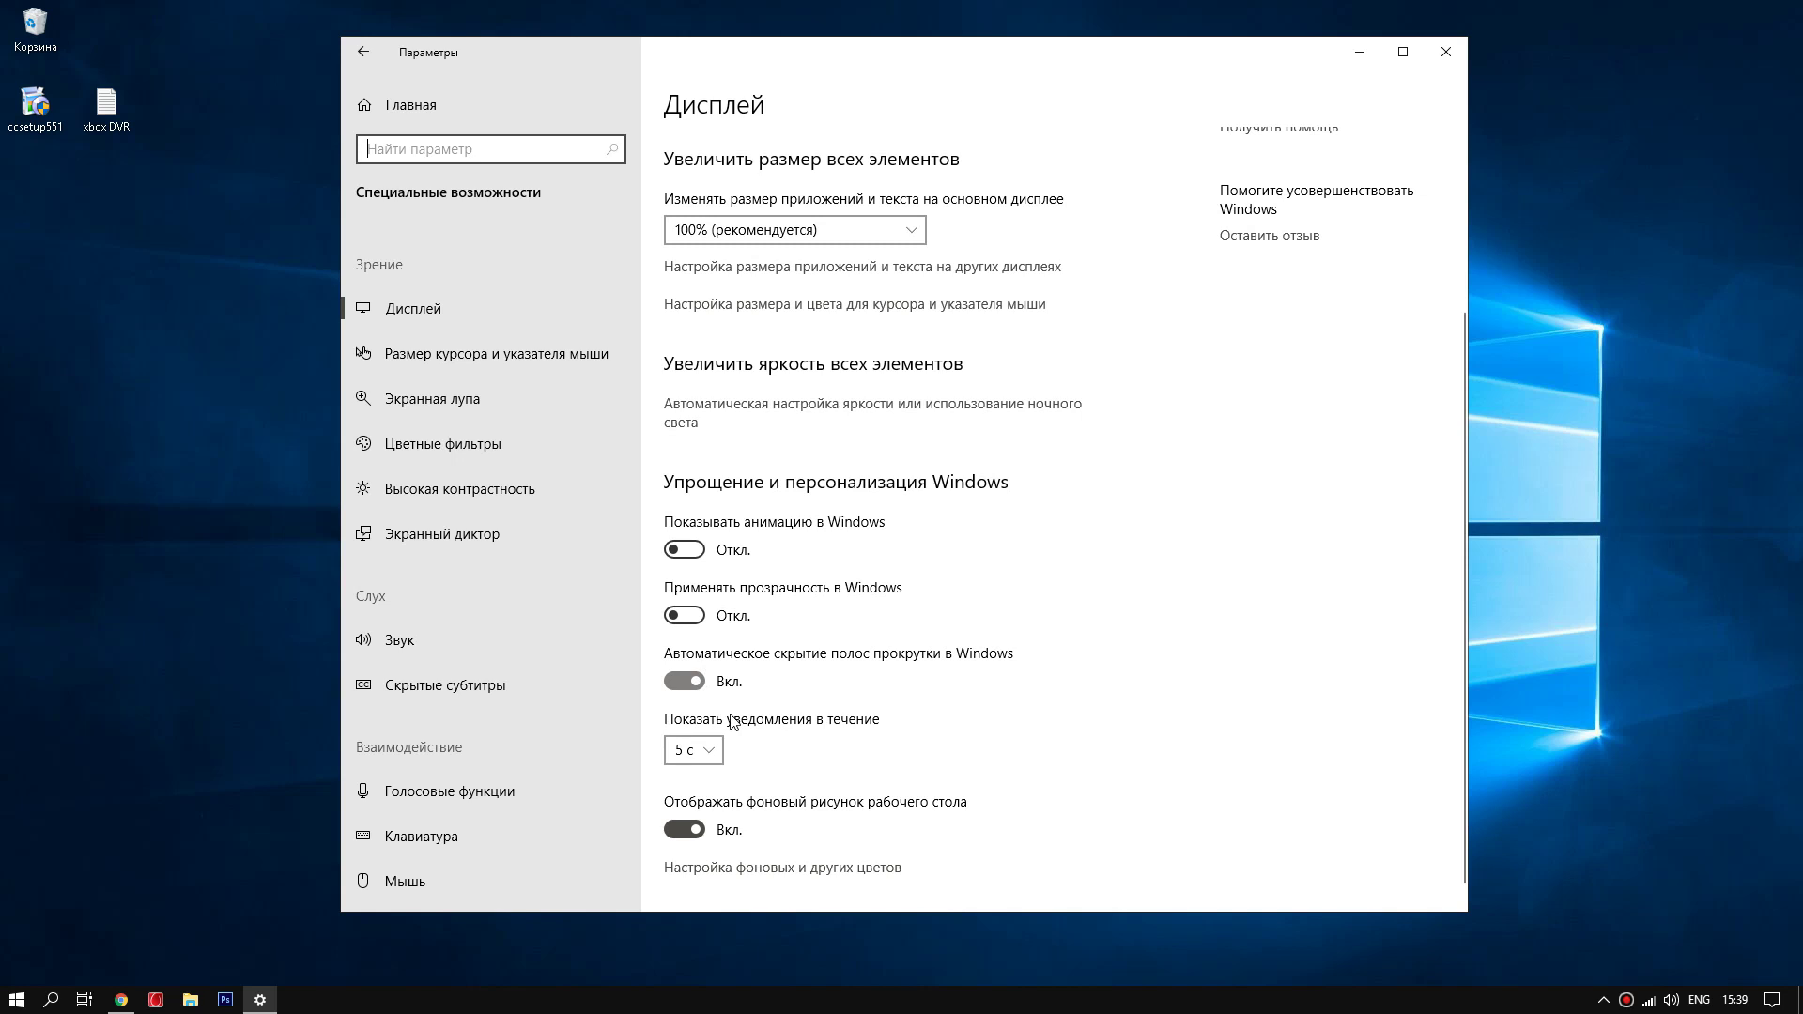
{"action": "scroll", "coordinate": [738, 851], "scroll_direction": "up", "scroll_amount": 5}
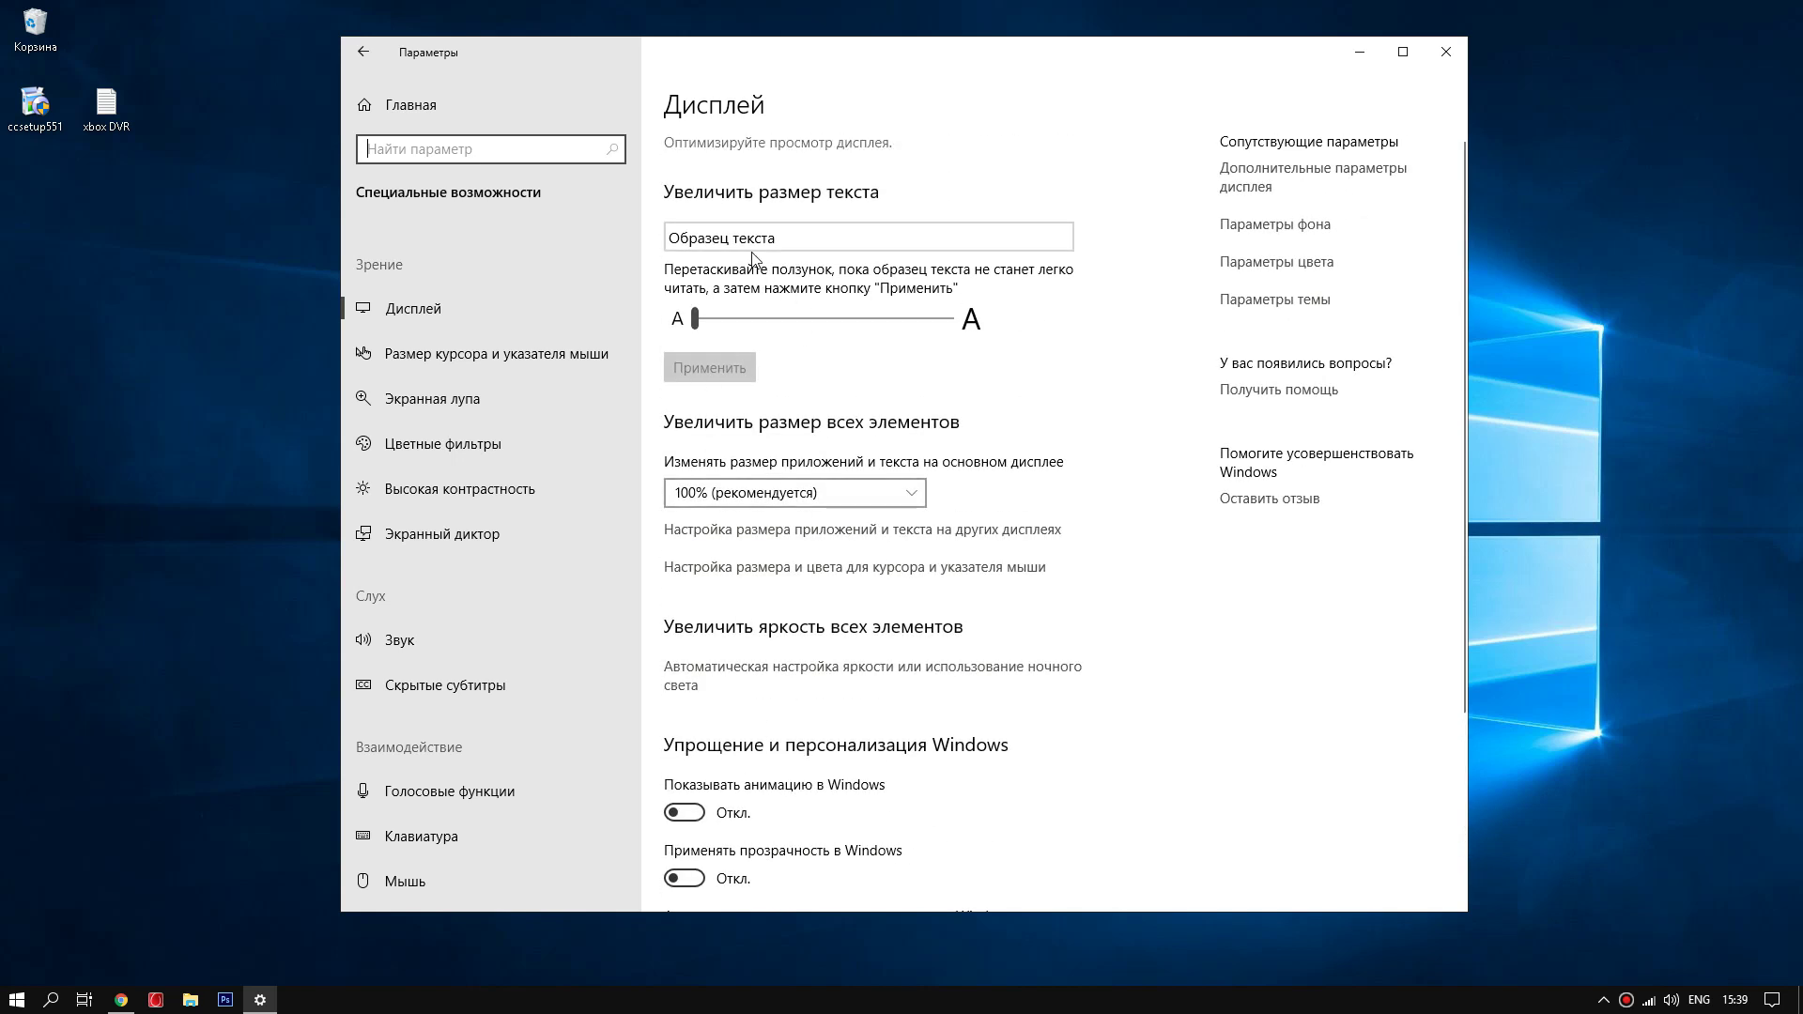
{"action": "left_click", "coordinate": [768, 1005]}
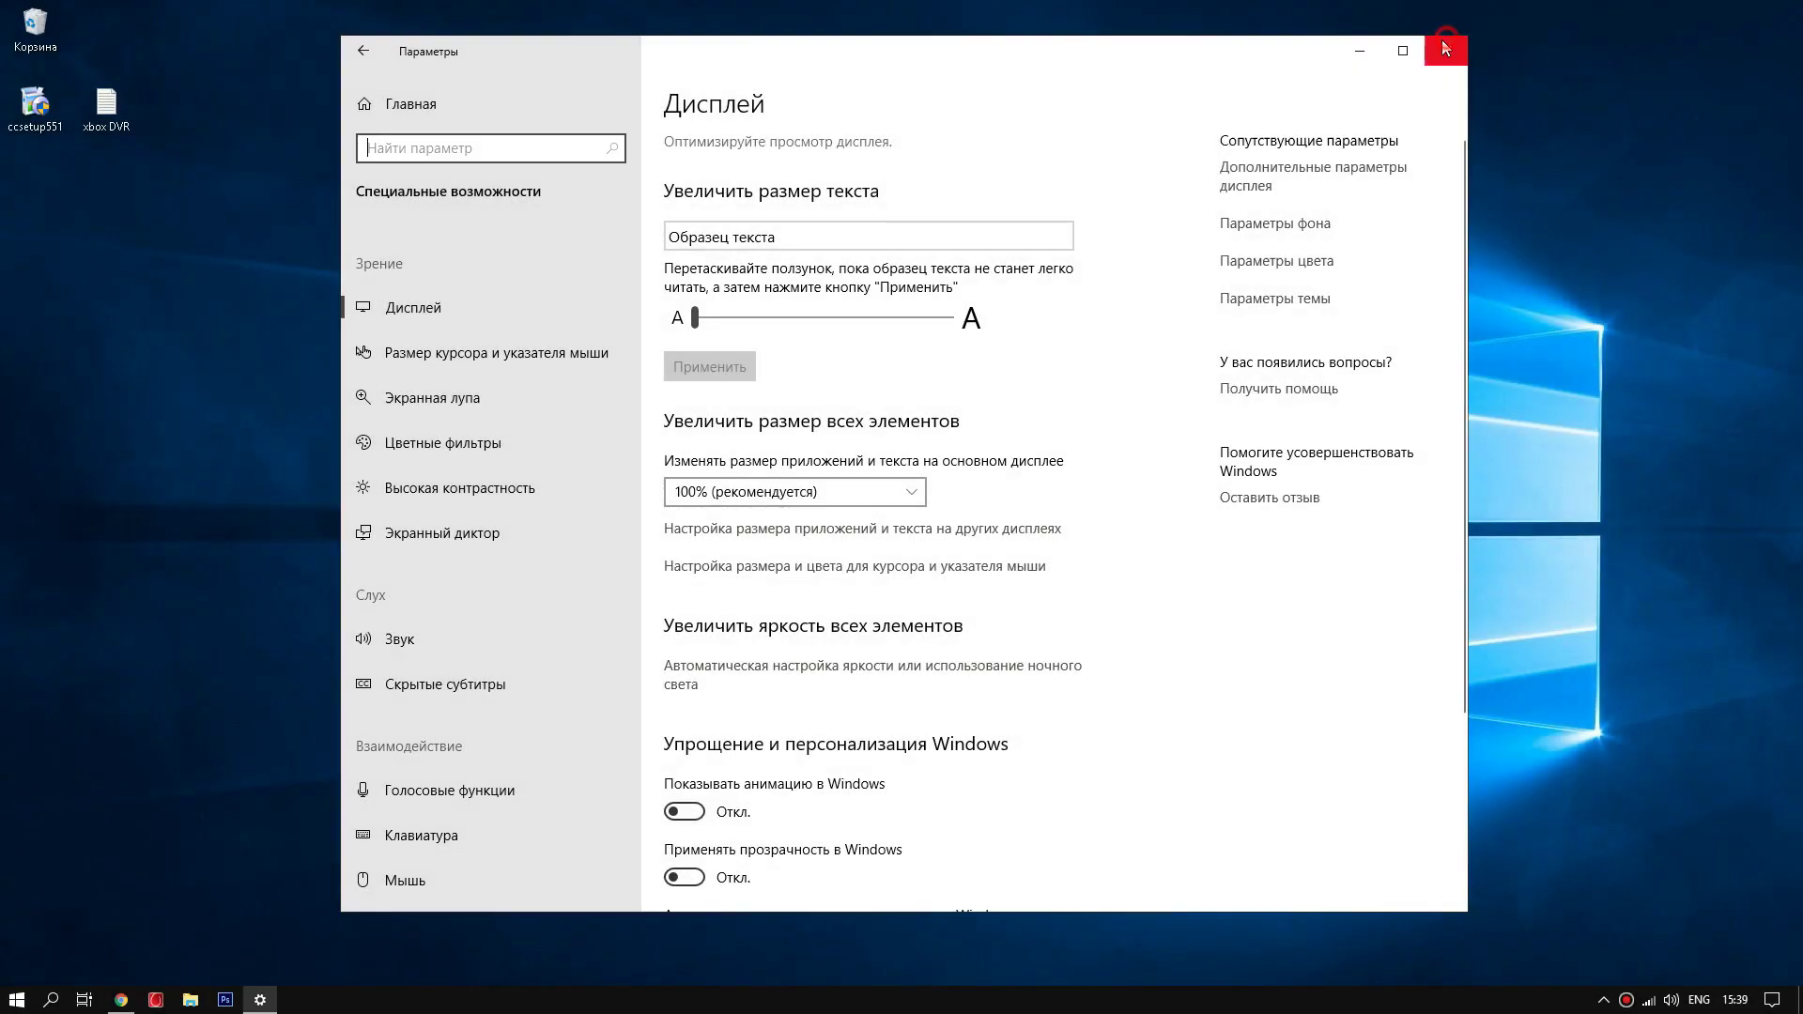
{"action": "left_click", "coordinate": [1446, 51]}
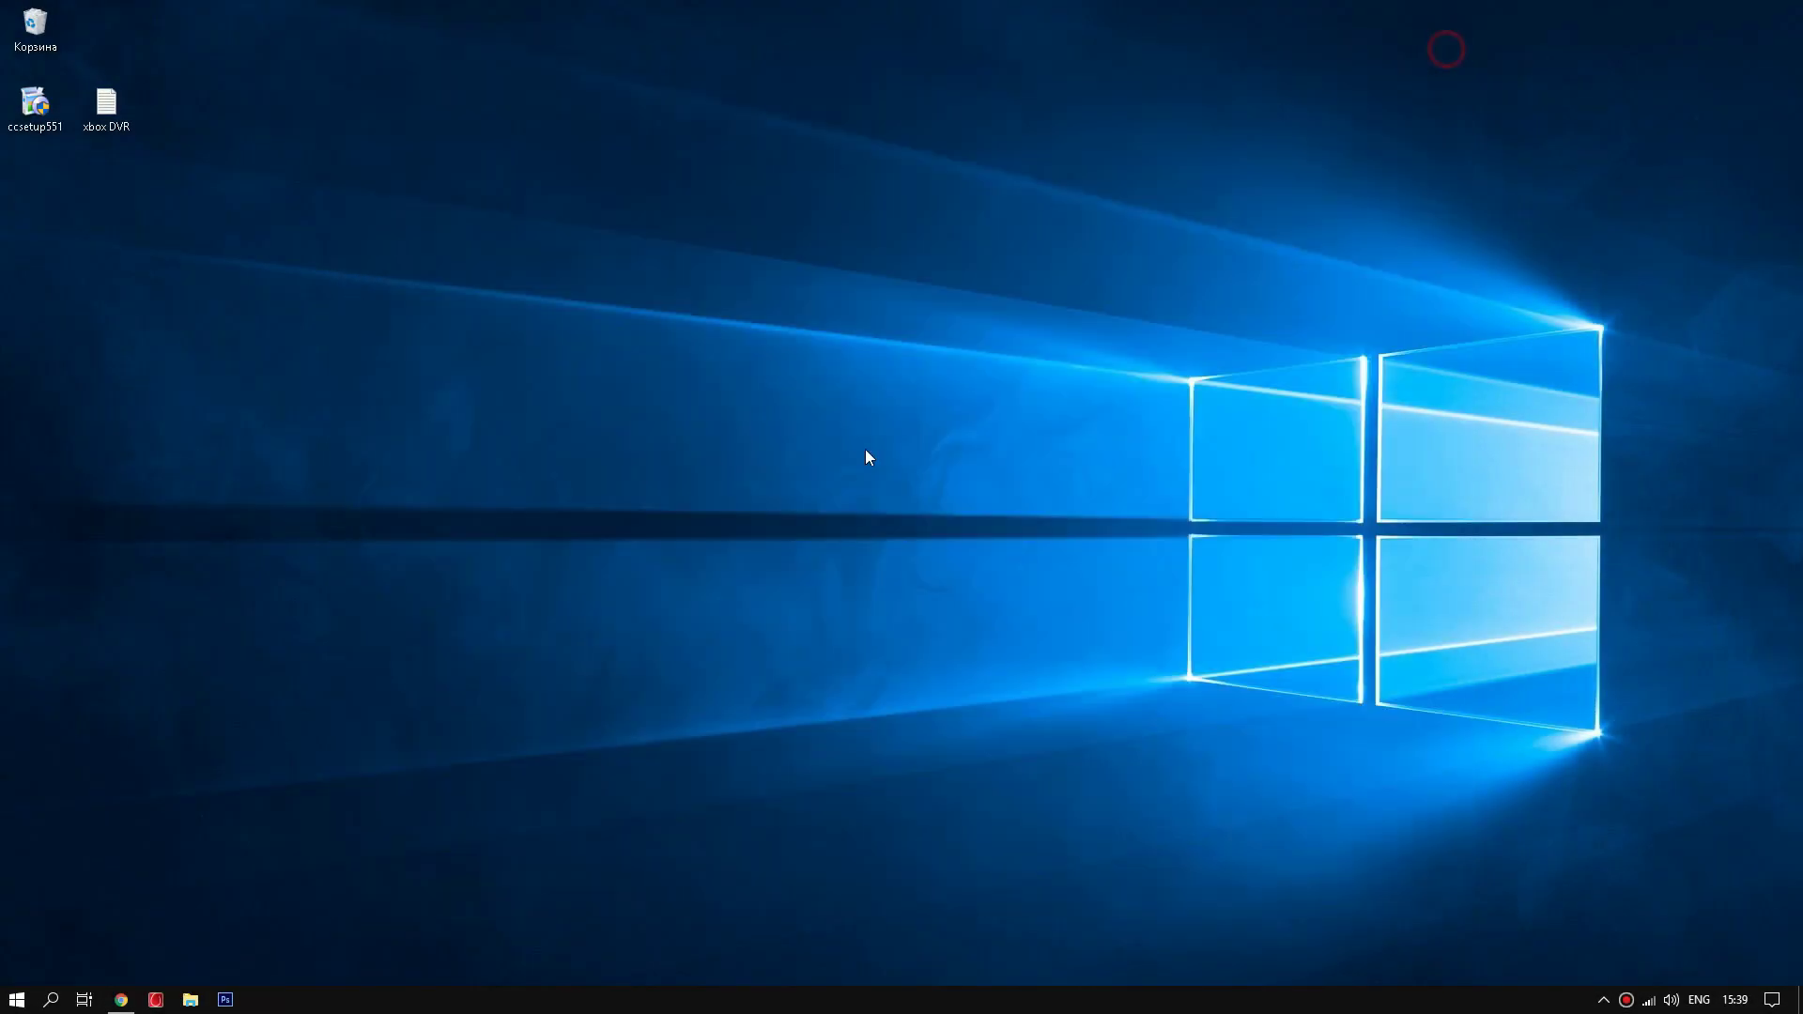
- Search Windows for "службы" and run the Службы application as administrator
{"action": "left_click", "coordinate": [51, 999]}
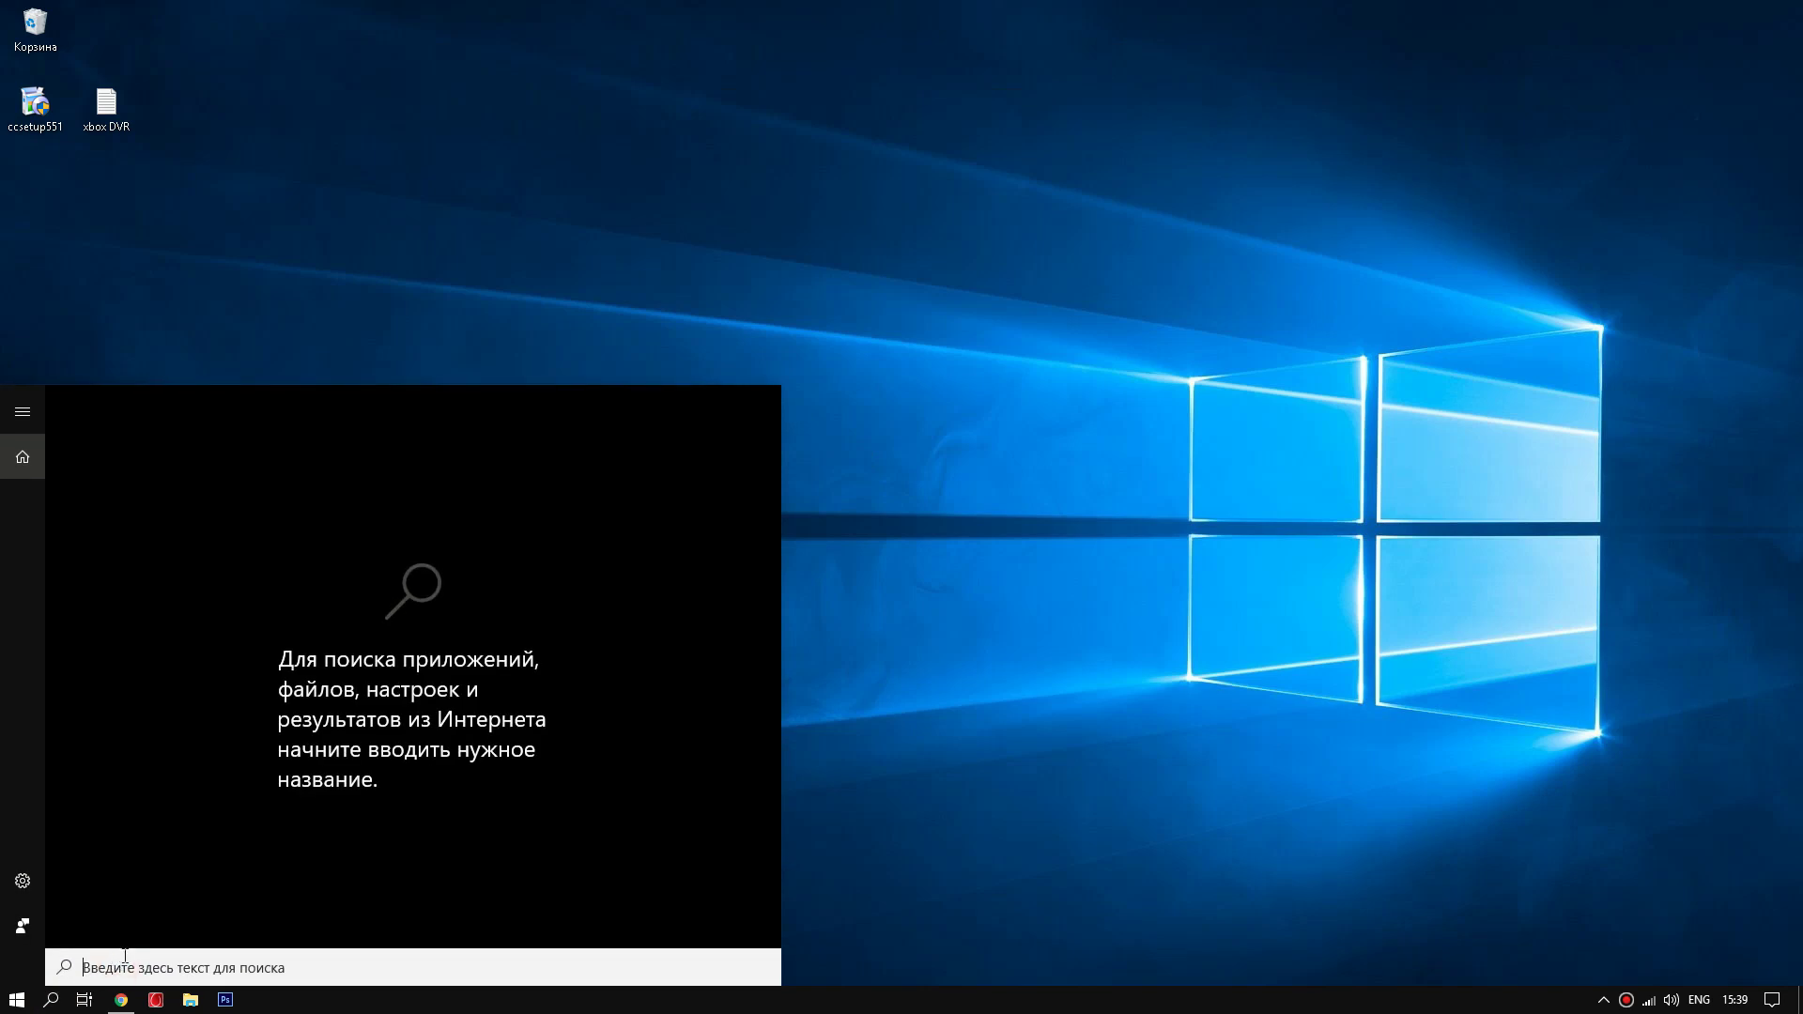
{"action": "type", "text": "d"}
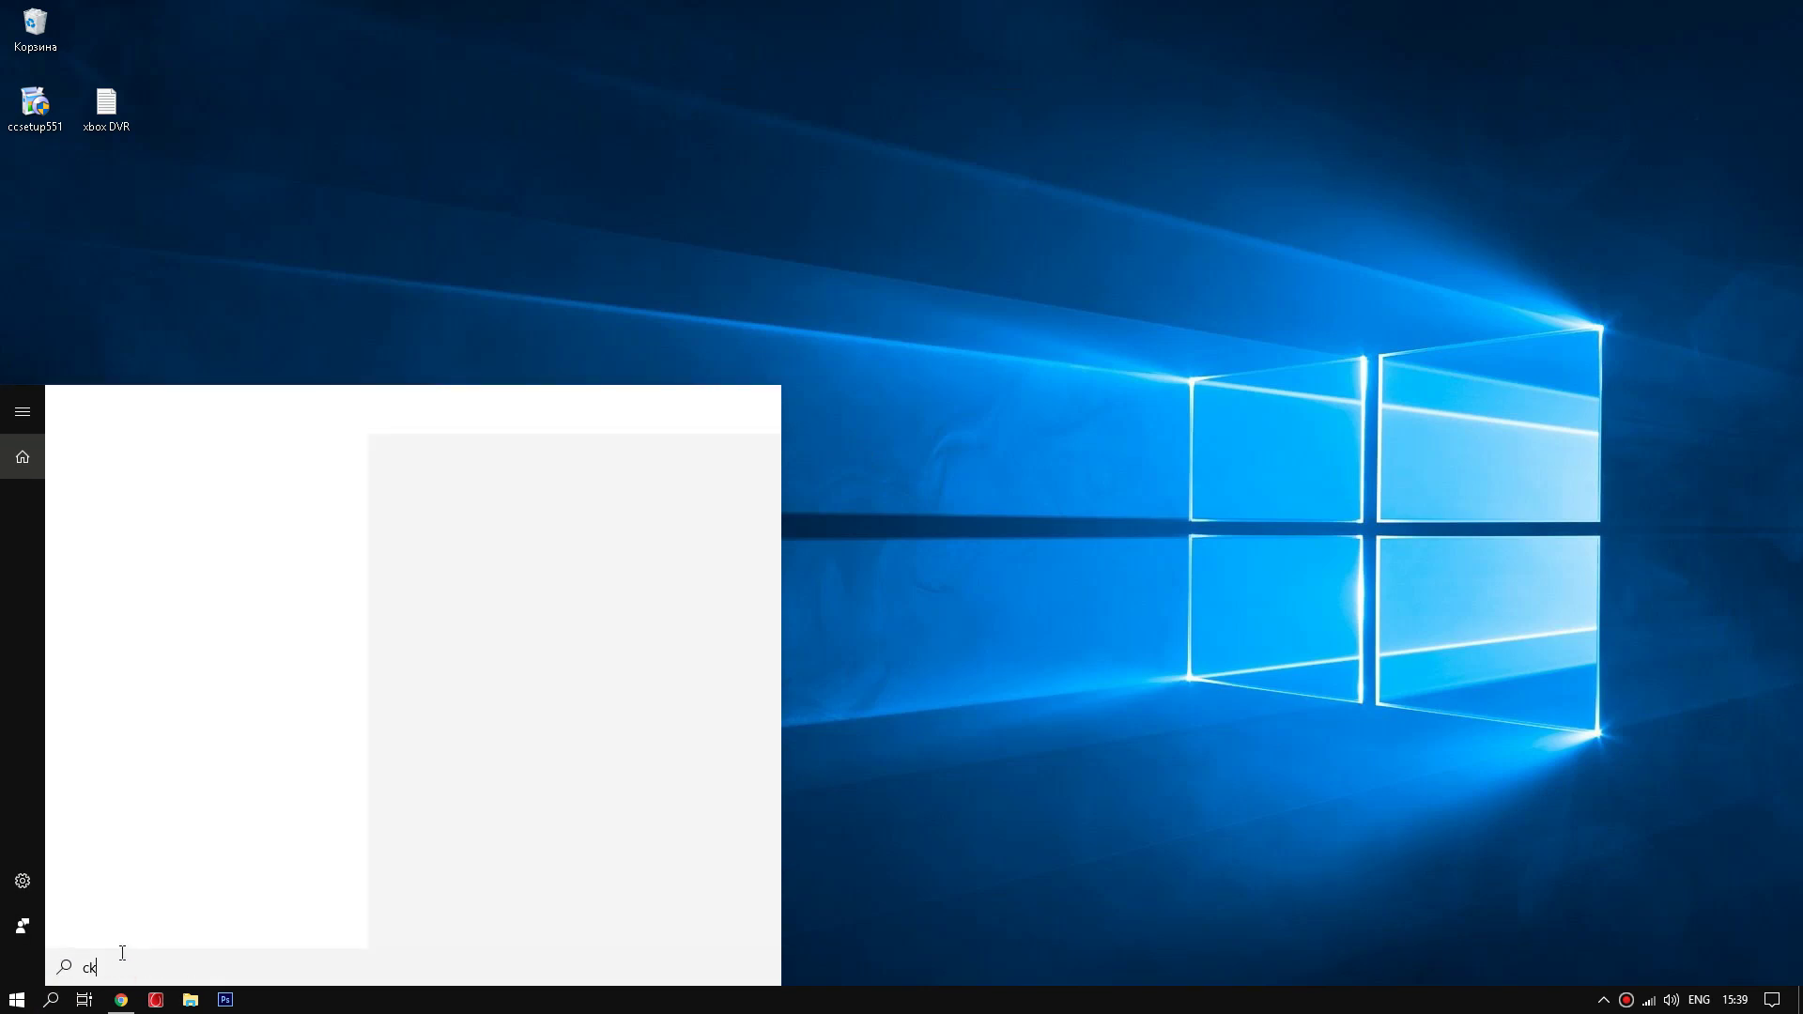
{"action": "key", "text": "BackSpace"}
{"action": "key", "text": "alt+shift"}
{"action": "type", "text": "службы"}
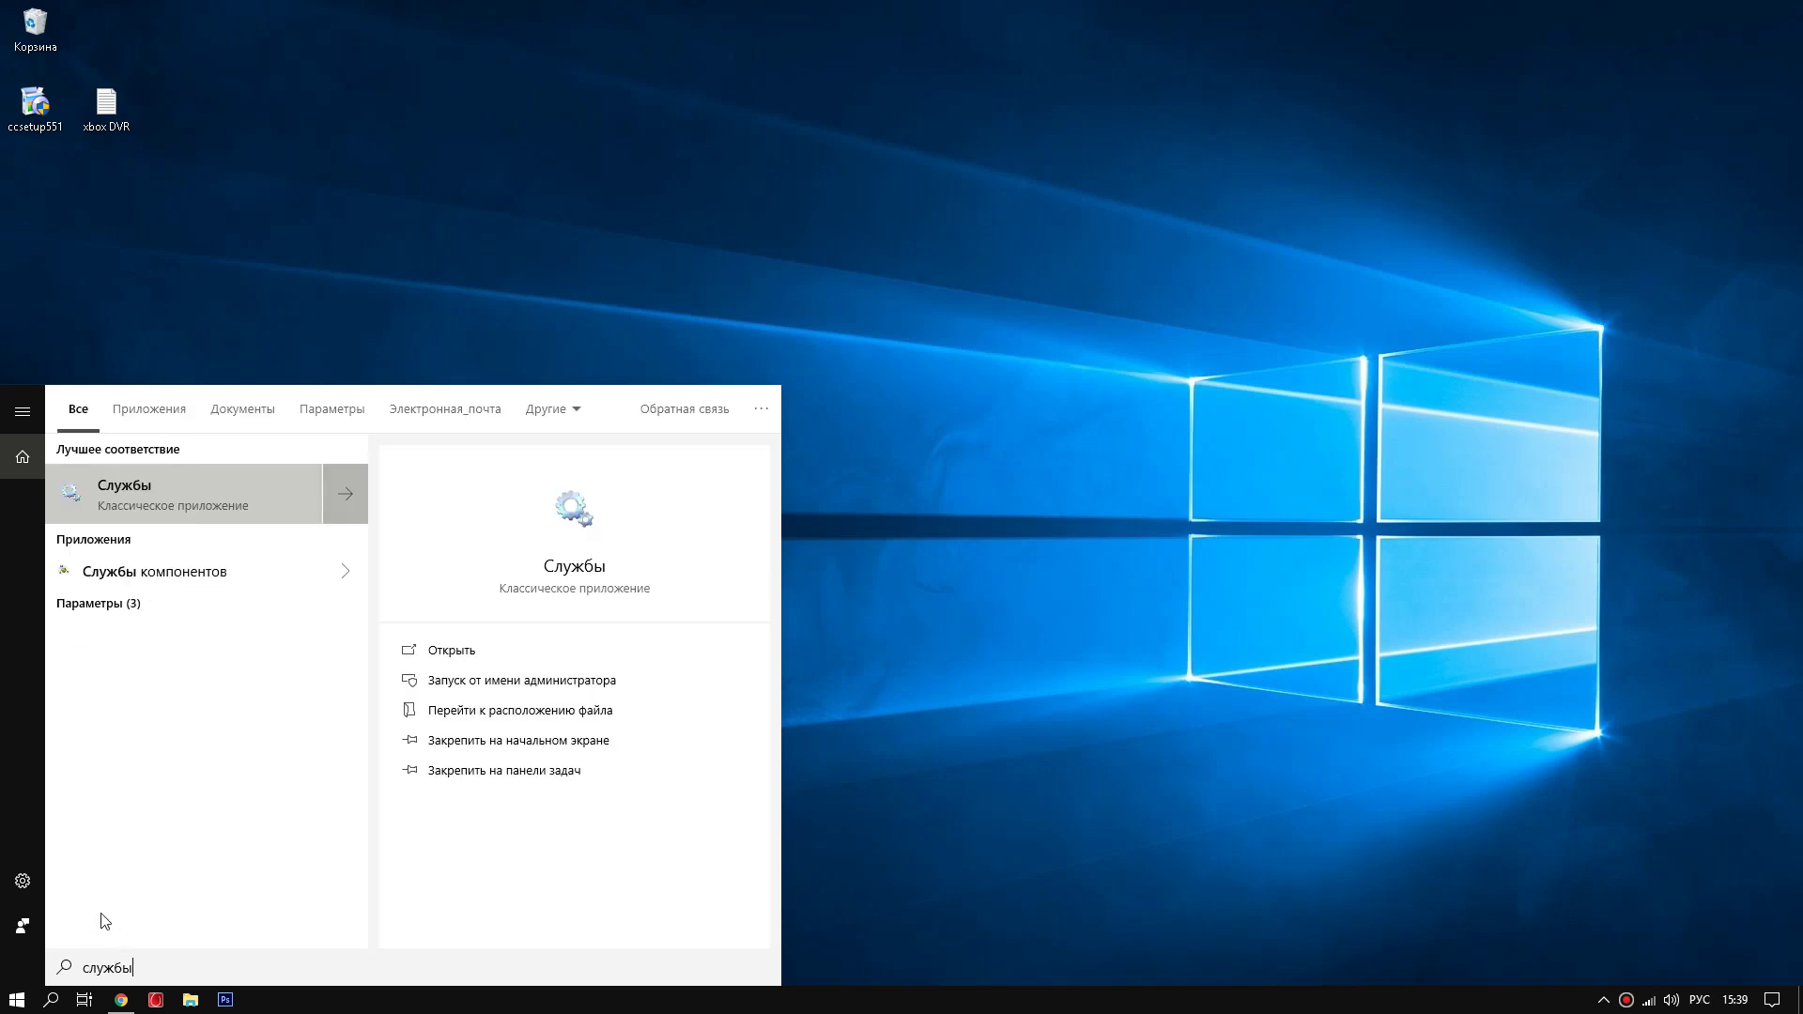
{"action": "right_click", "coordinate": [212, 494]}
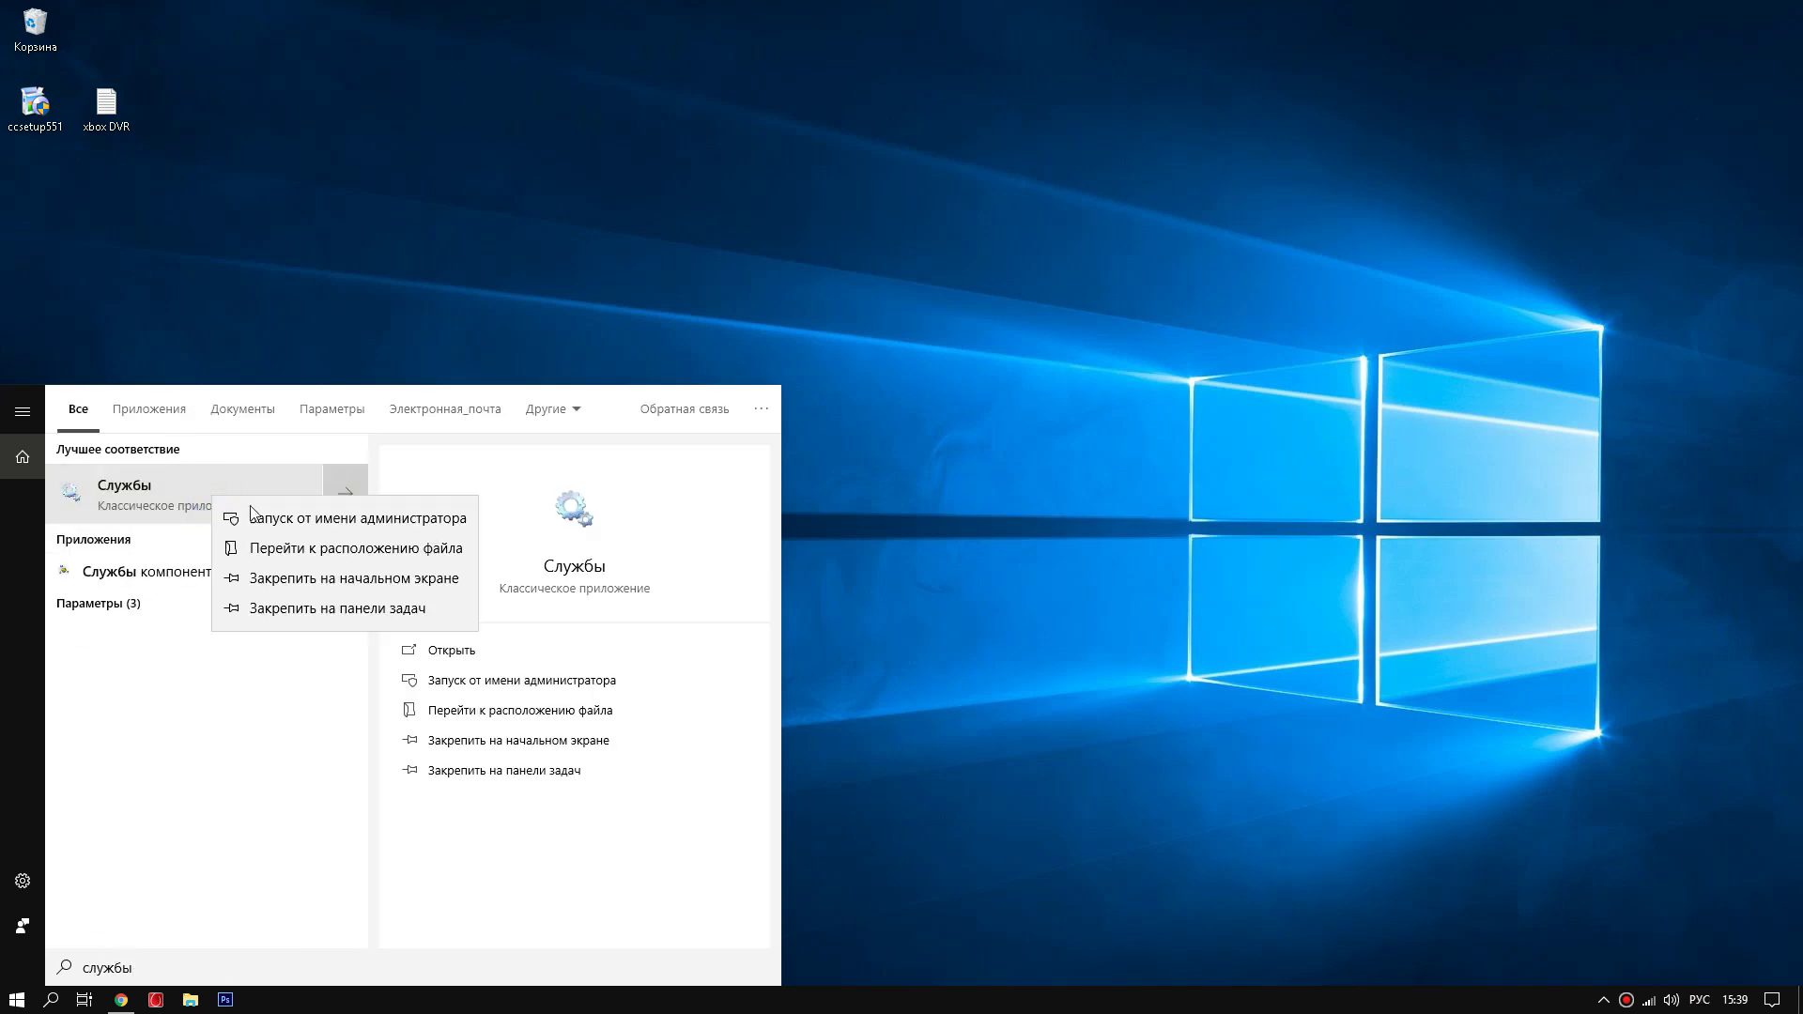
{"action": "left_click", "coordinate": [281, 512]}
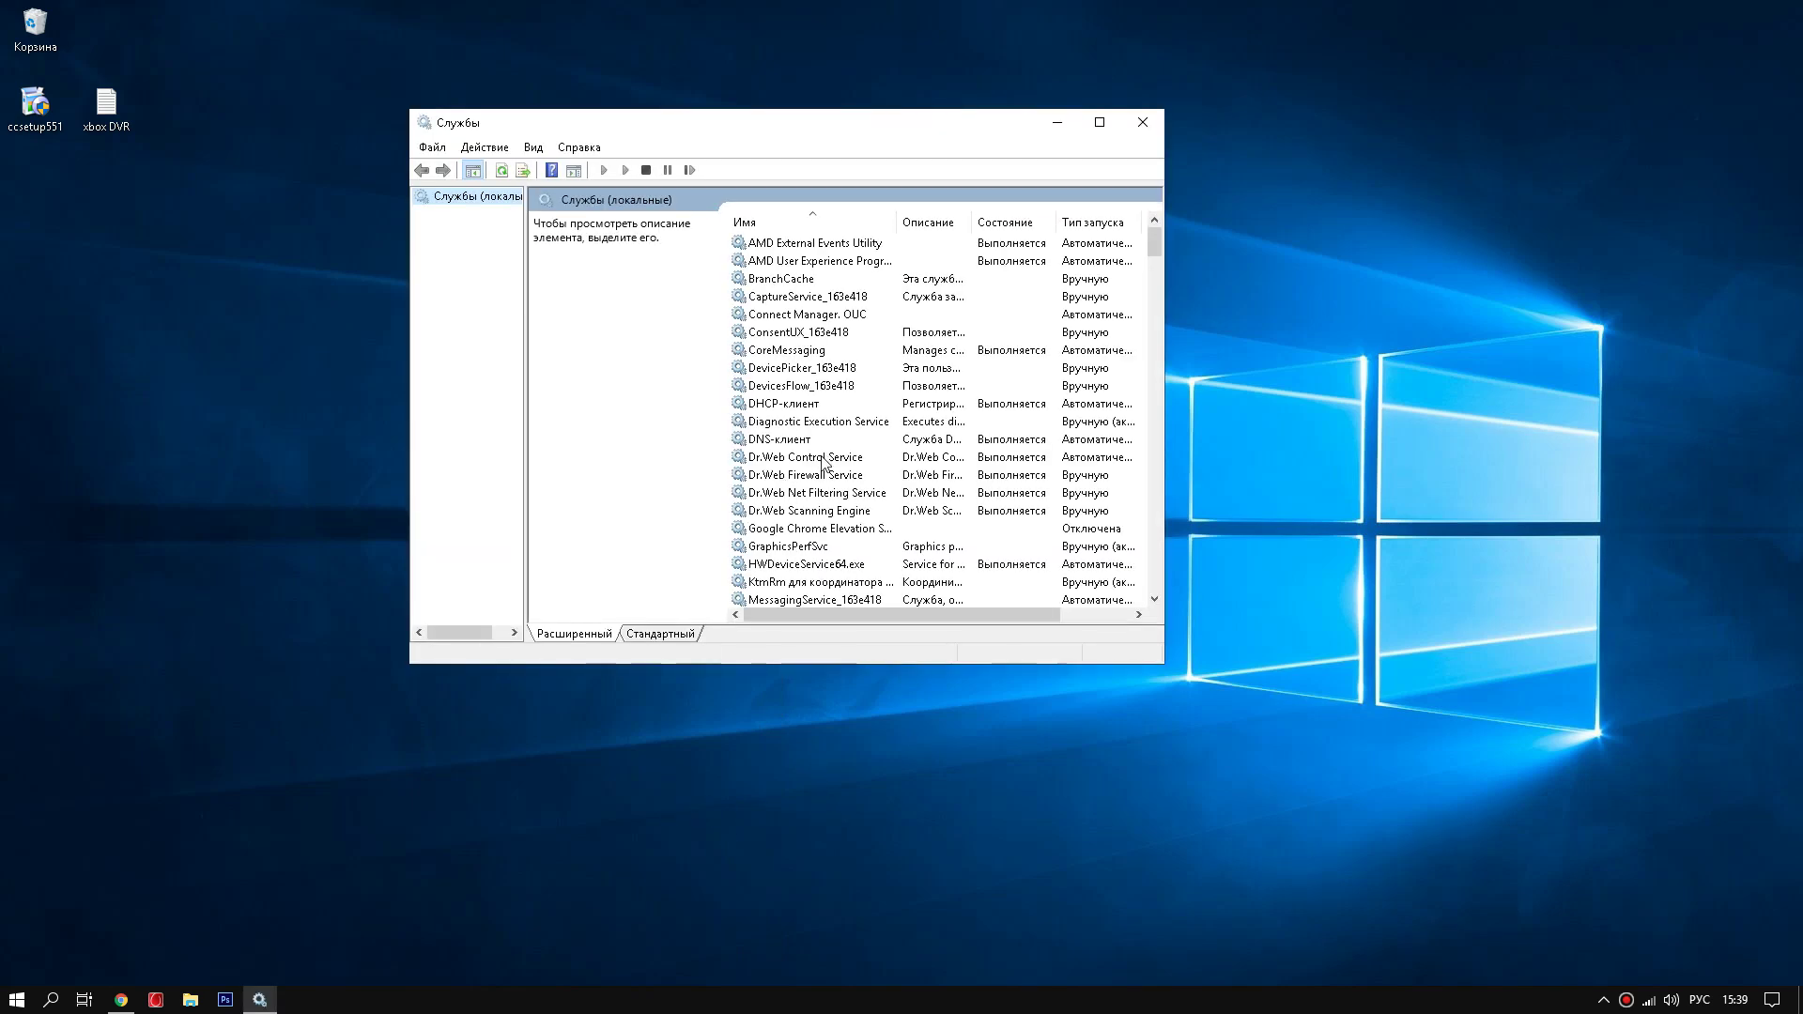
- Set the startup type of the Windows Search service to disabled (Отключена) and apply the change
{"action": "scroll", "coordinate": [808, 448], "scroll_direction": "down", "scroll_amount": 7}
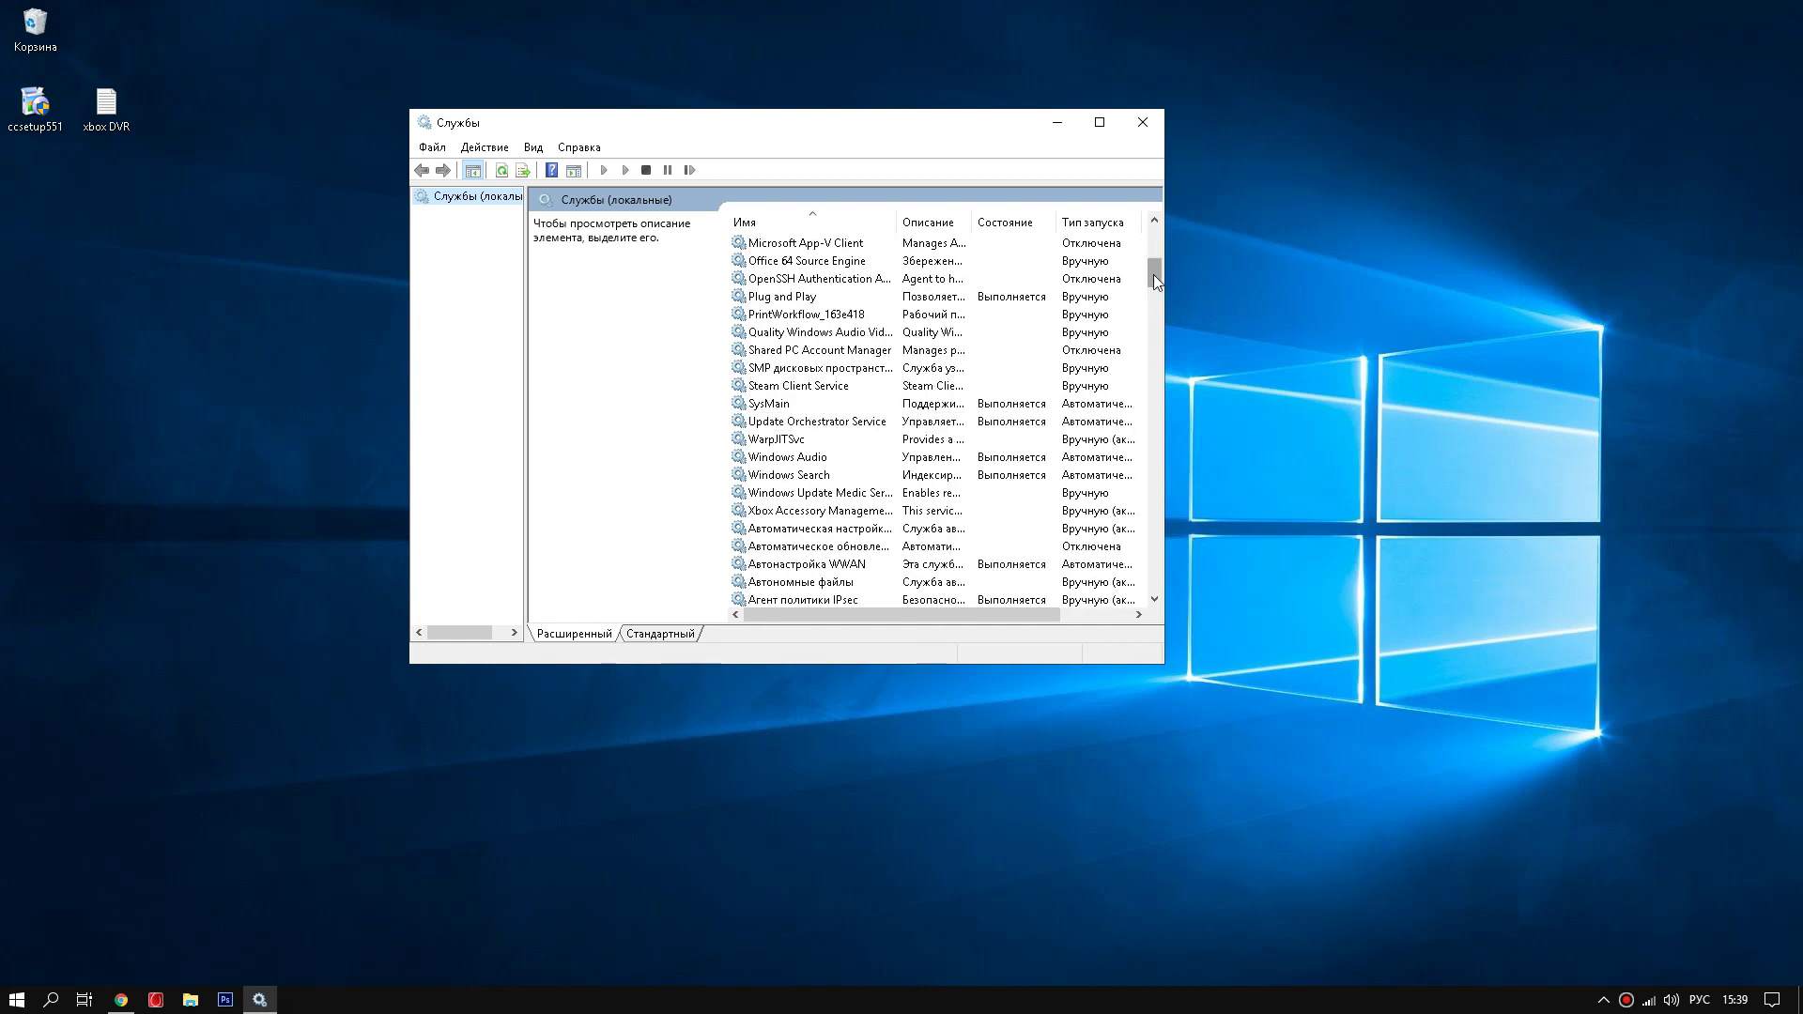
{"action": "left_click_drag", "start_coordinate": [1154, 273], "coordinate": [1153, 280]}
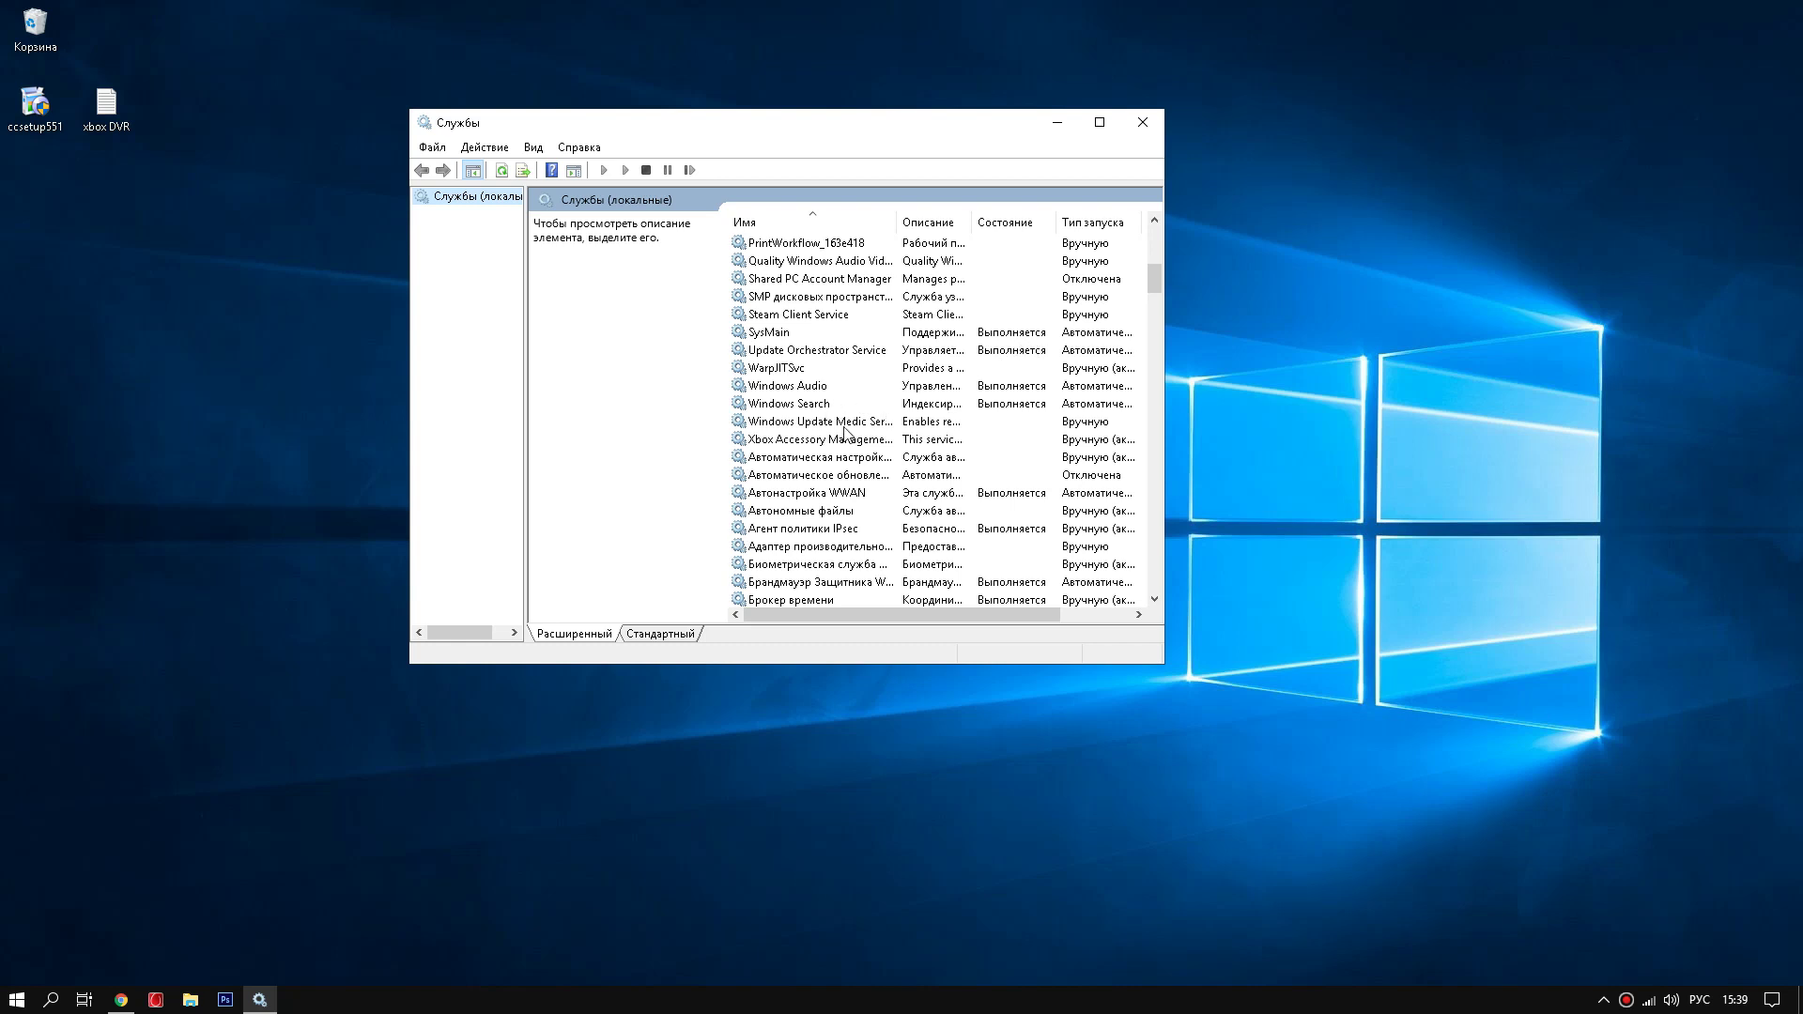
{"action": "left_click", "coordinate": [790, 406]}
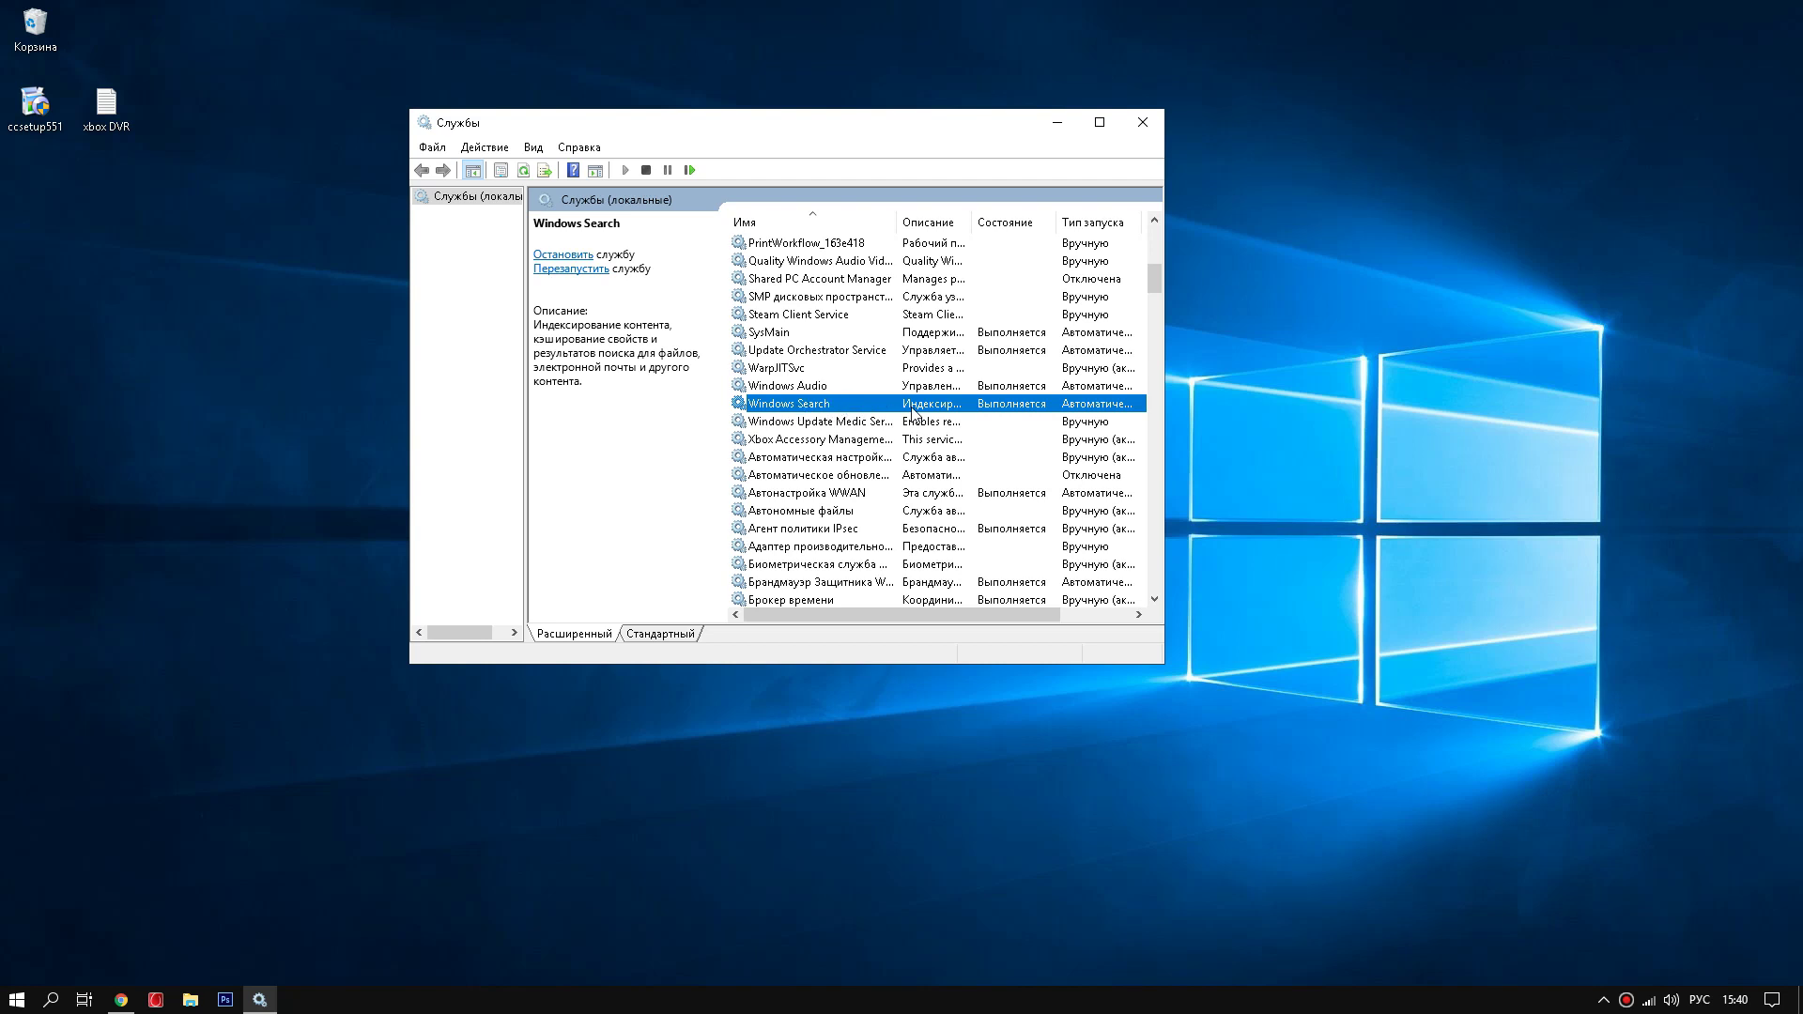
{"action": "right_click", "coordinate": [804, 405]}
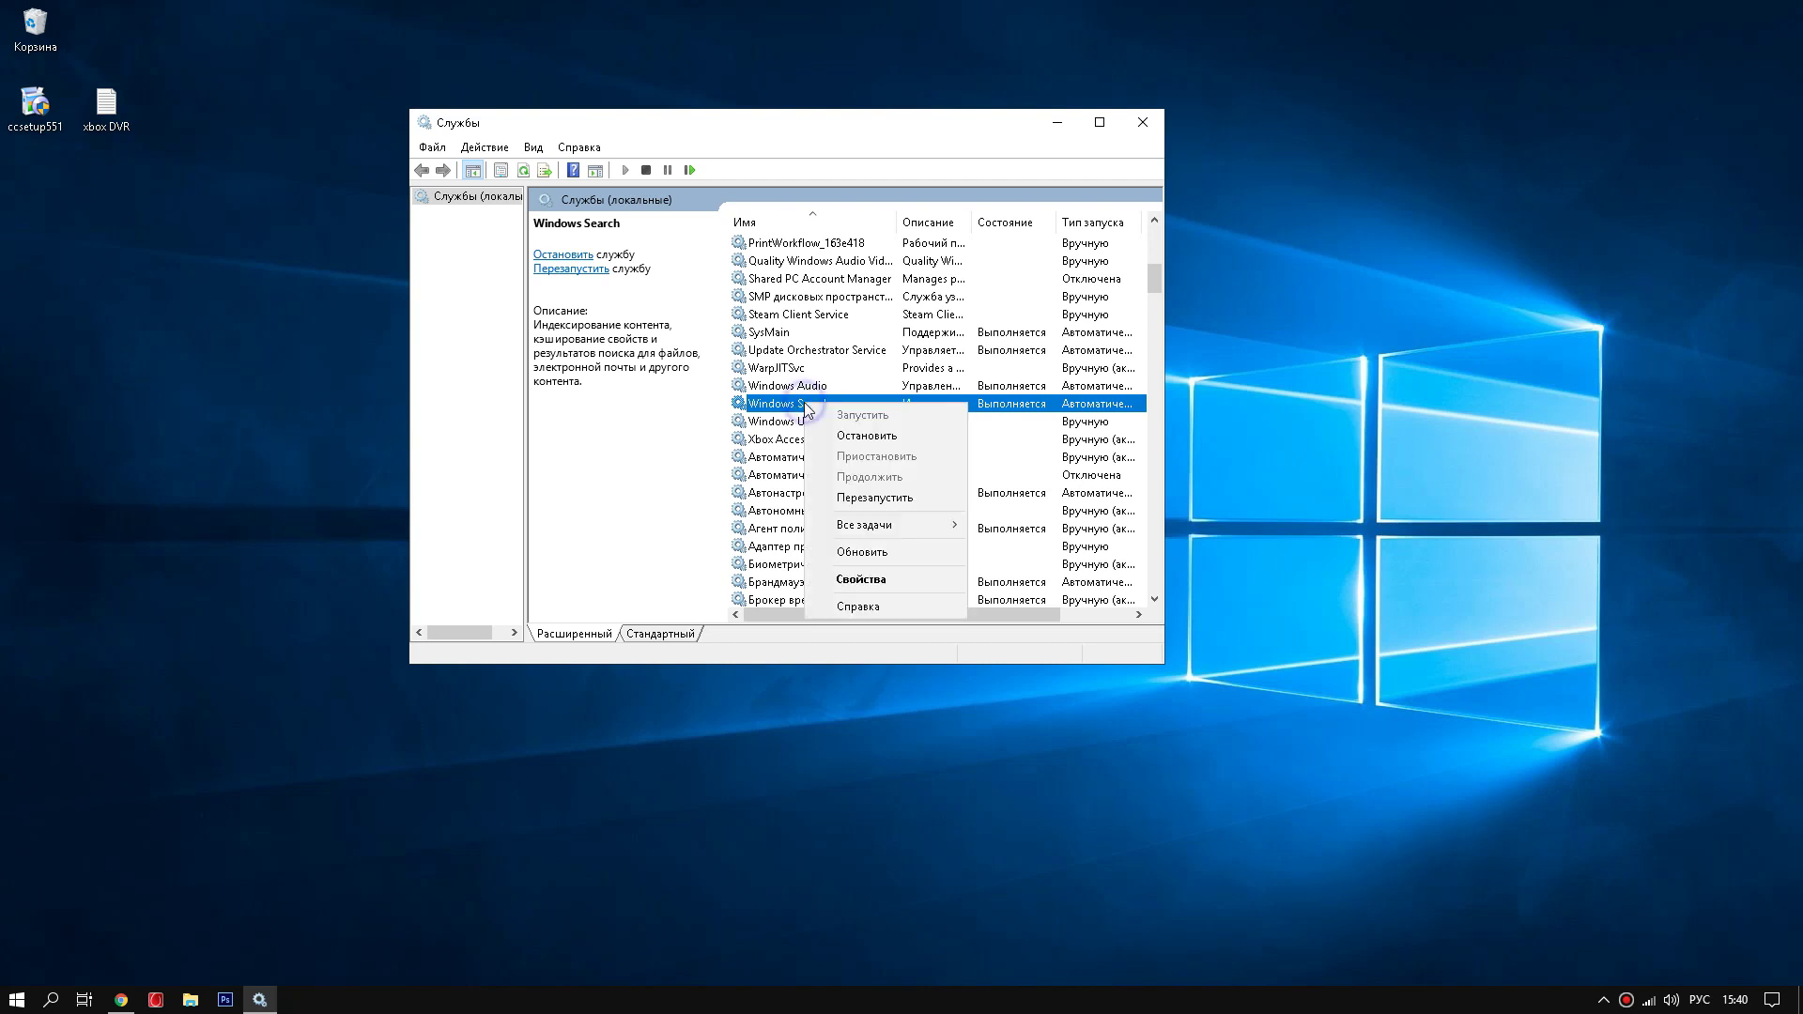
{"action": "left_click", "coordinate": [862, 579]}
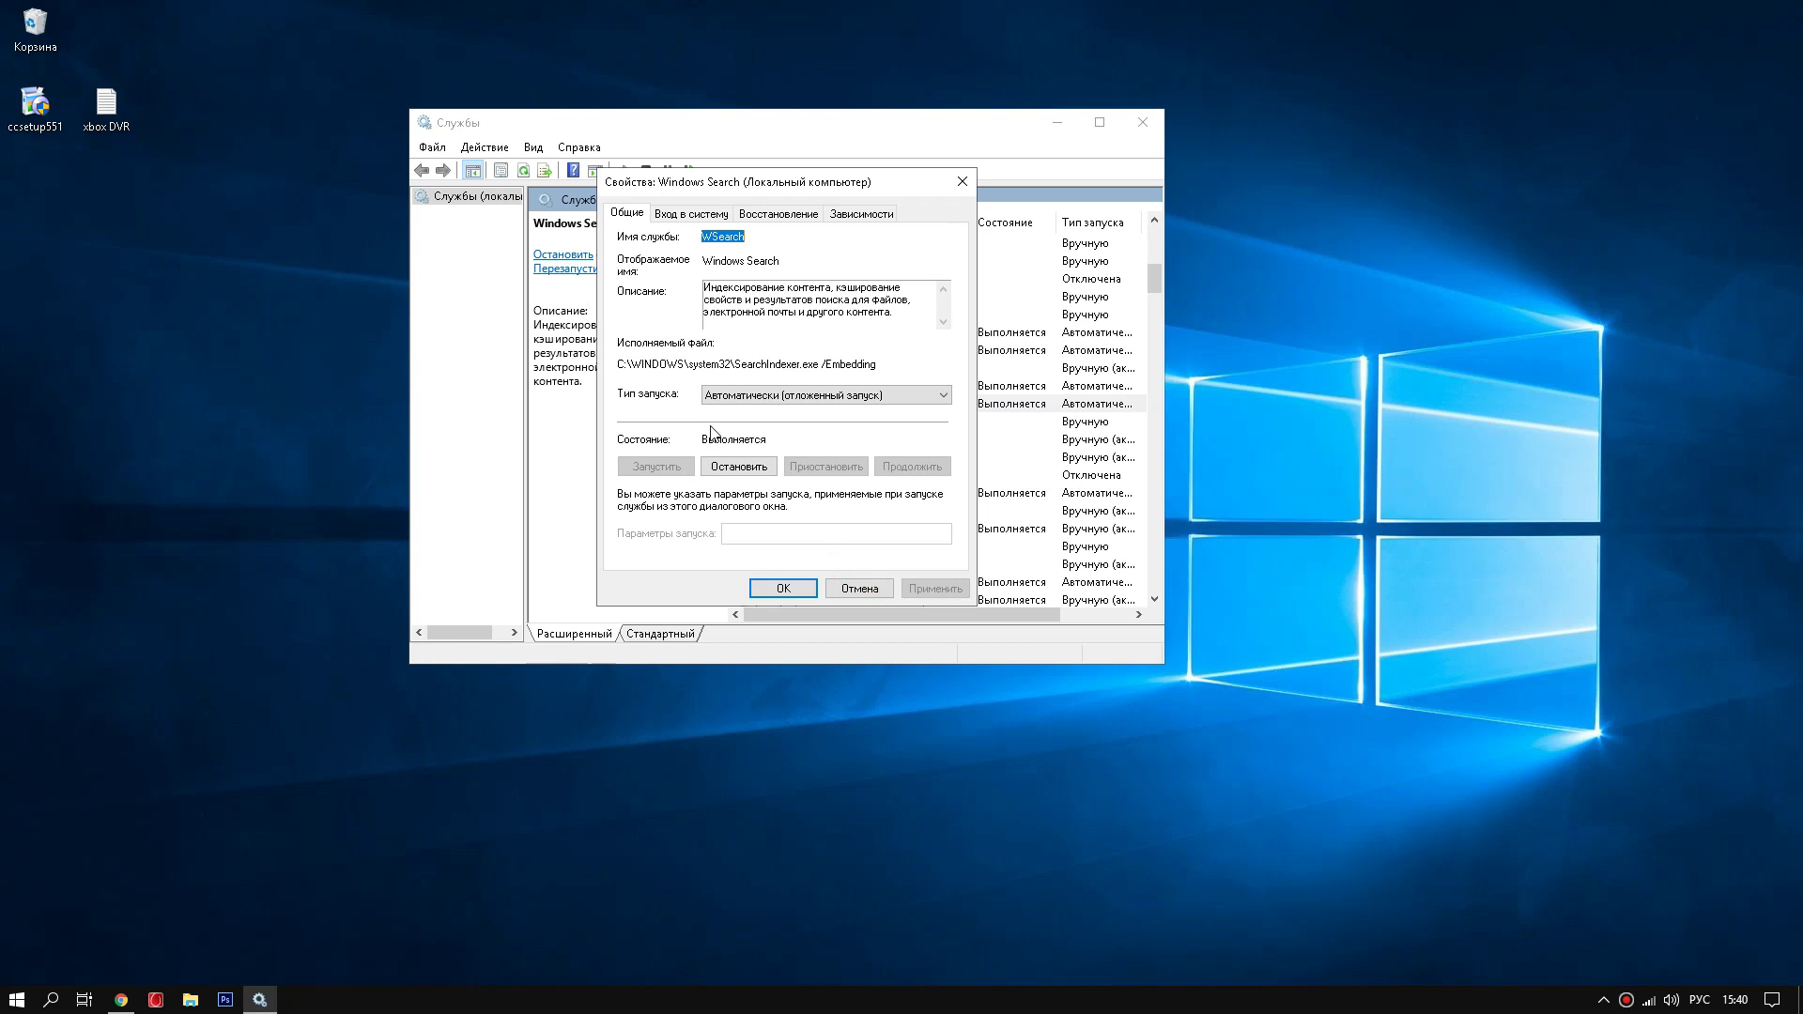
{"action": "left_click", "coordinate": [743, 396]}
{"action": "left_click", "coordinate": [740, 448]}
{"action": "left_click", "coordinate": [932, 588]}
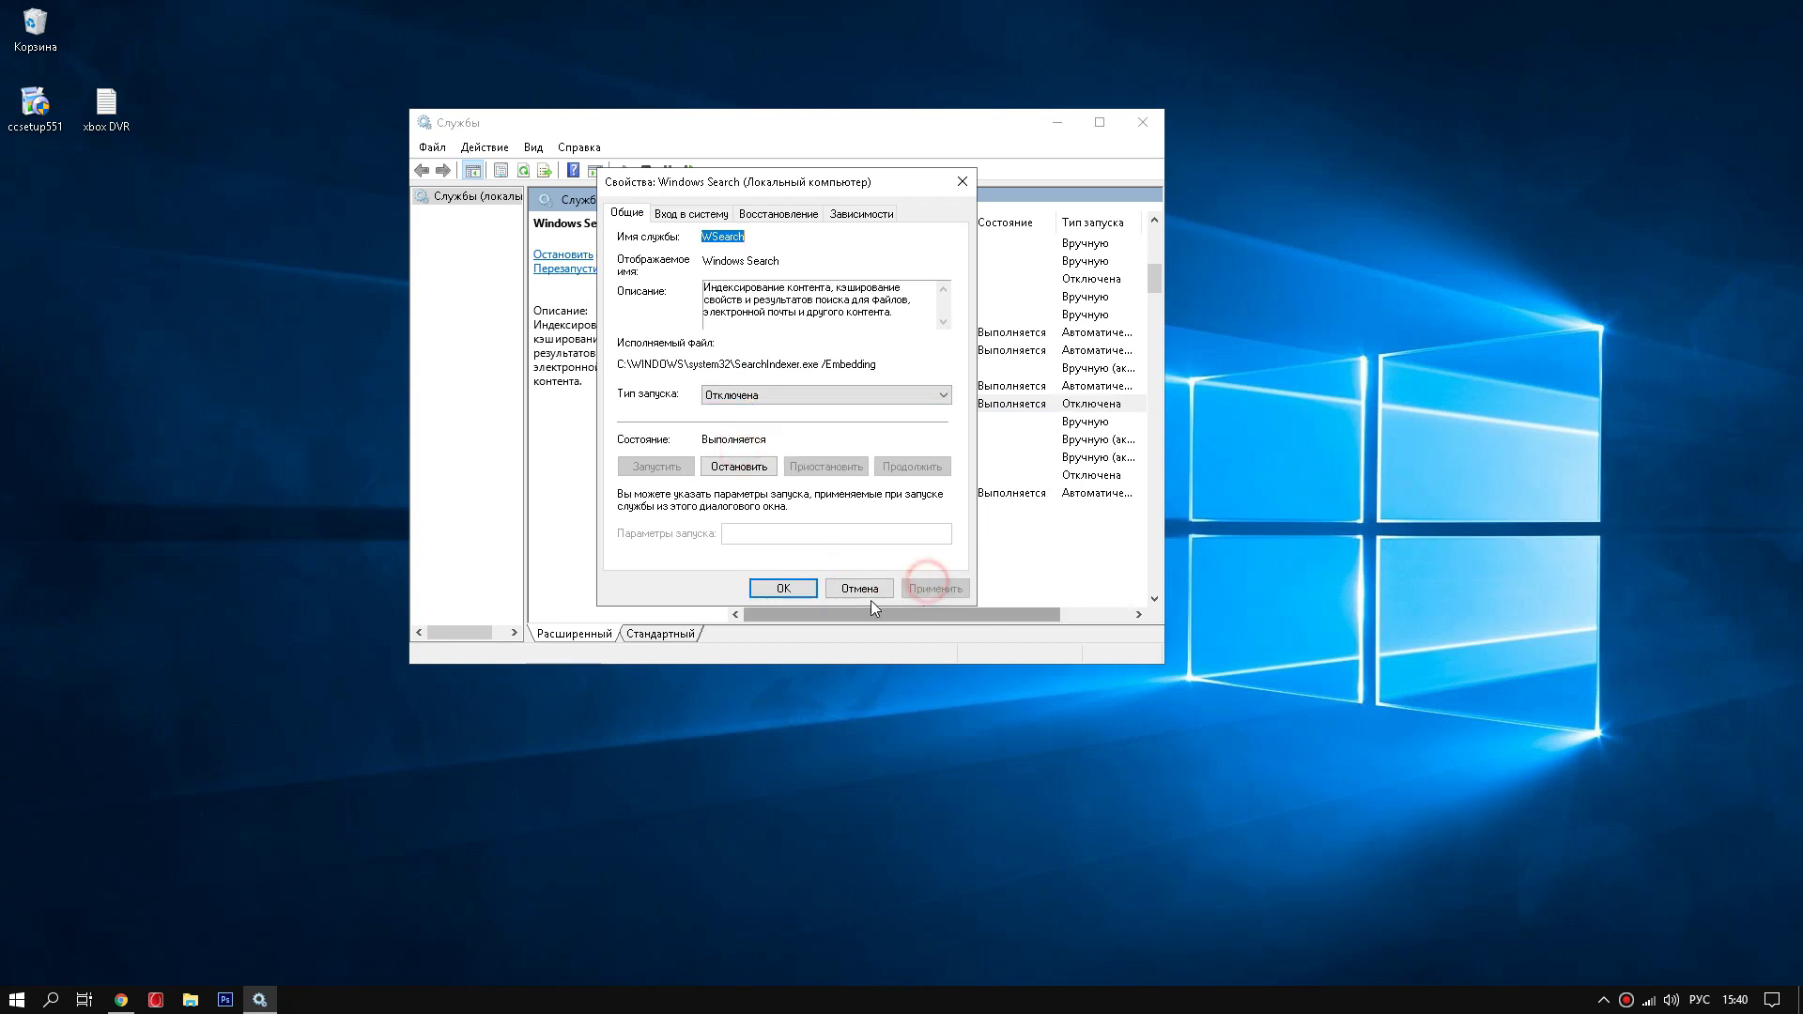
{"action": "left_click", "coordinate": [787, 591]}
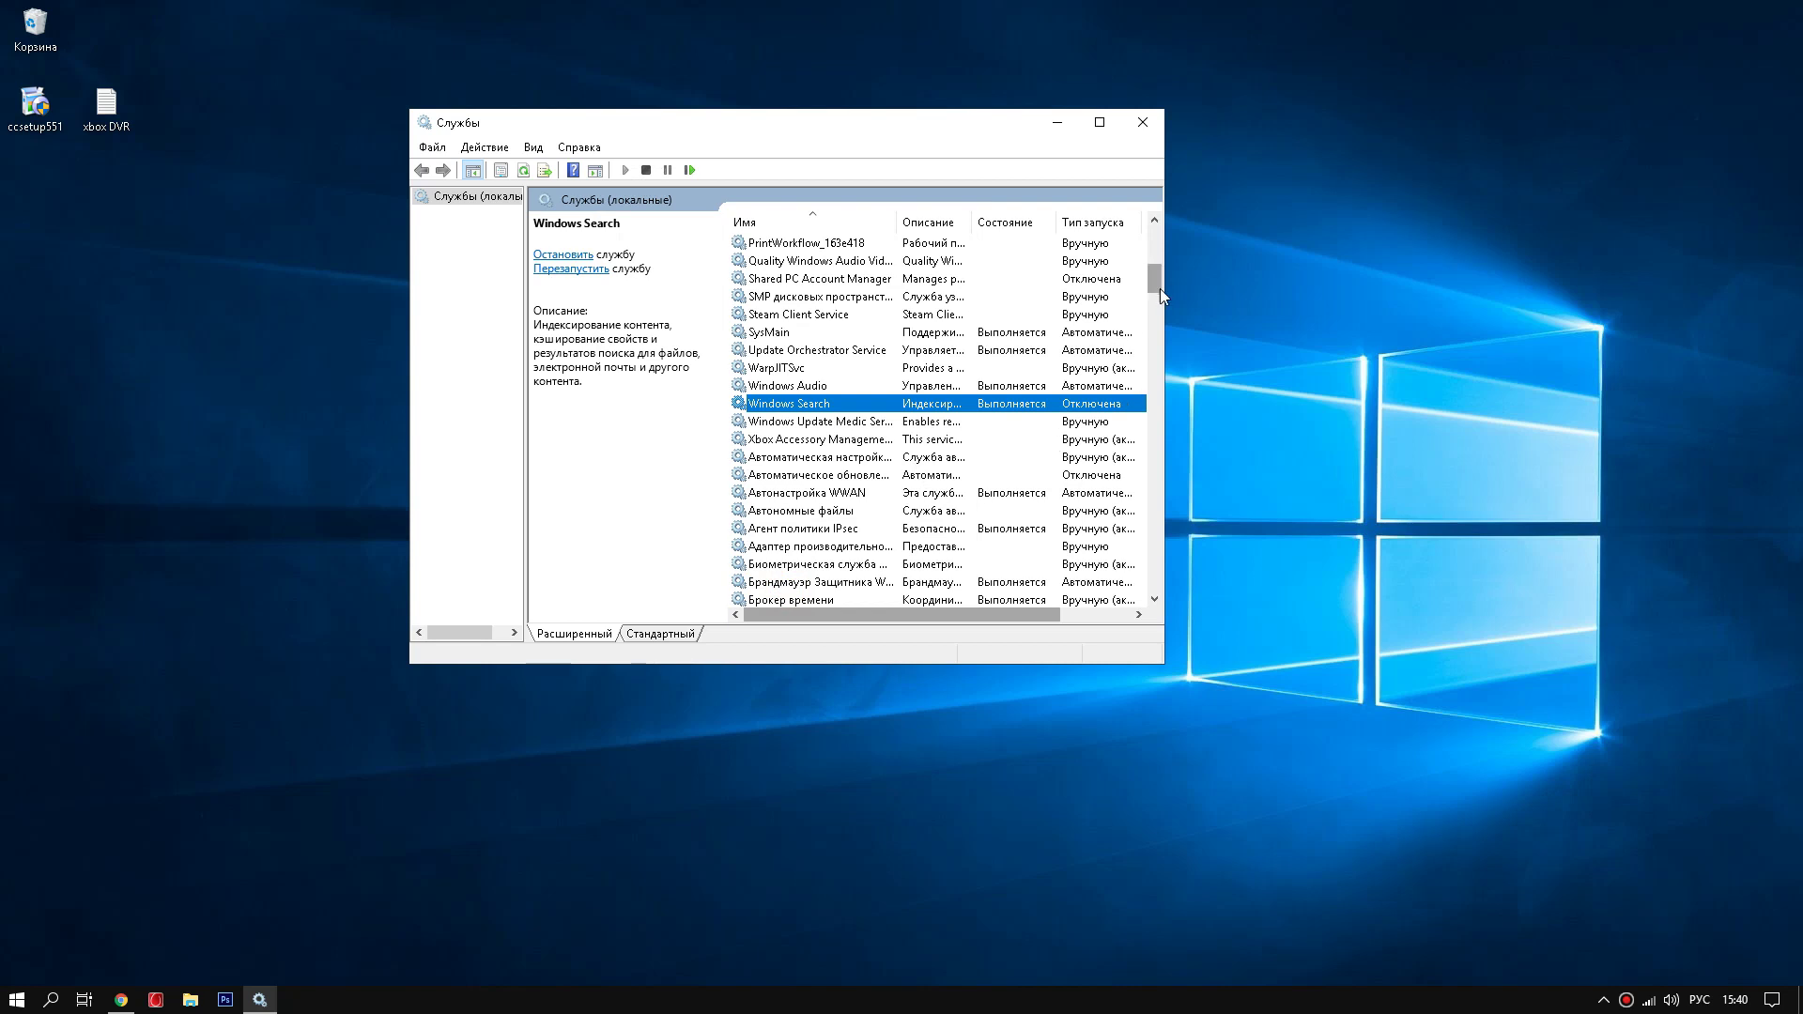
- Look through the remaining services in the list and close the Службы window
{"action": "left_click_drag", "start_coordinate": [1159, 284], "coordinate": [1124, 609]}
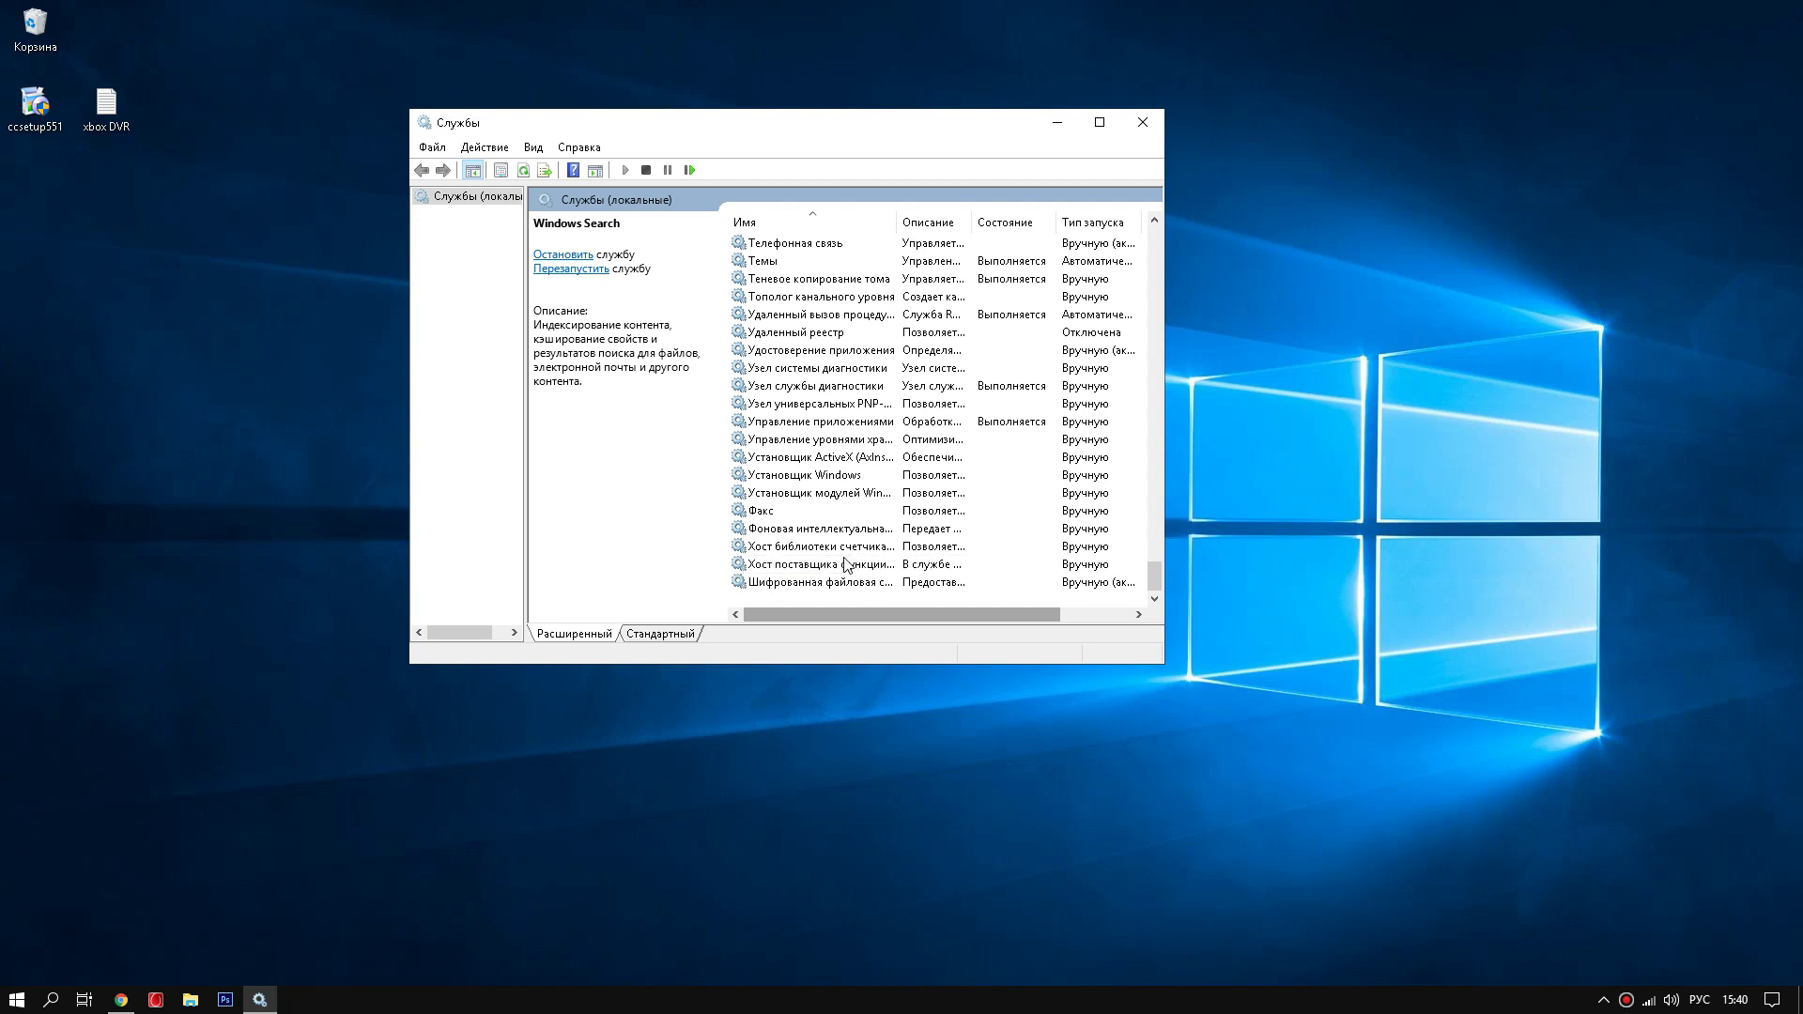
{"action": "scroll", "coordinate": [841, 562], "scroll_direction": "up", "scroll_amount": 8}
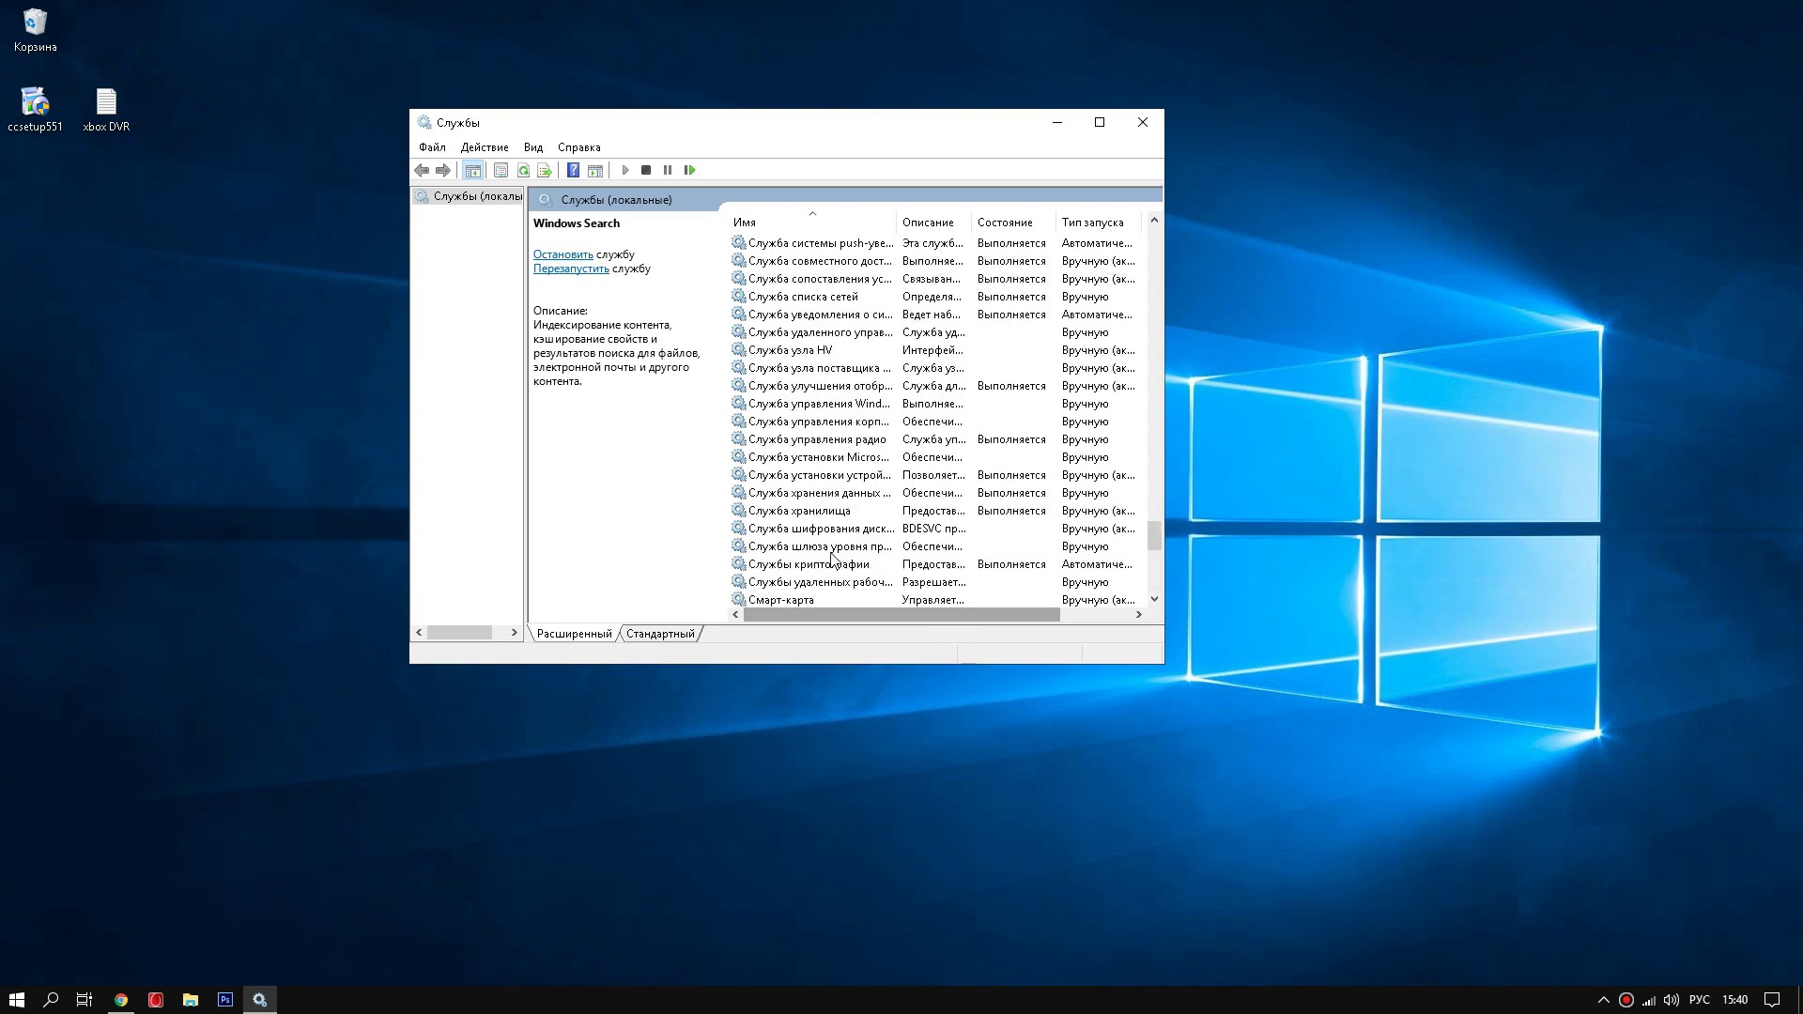
{"action": "scroll", "coordinate": [865, 498], "scroll_direction": "up", "scroll_amount": 6}
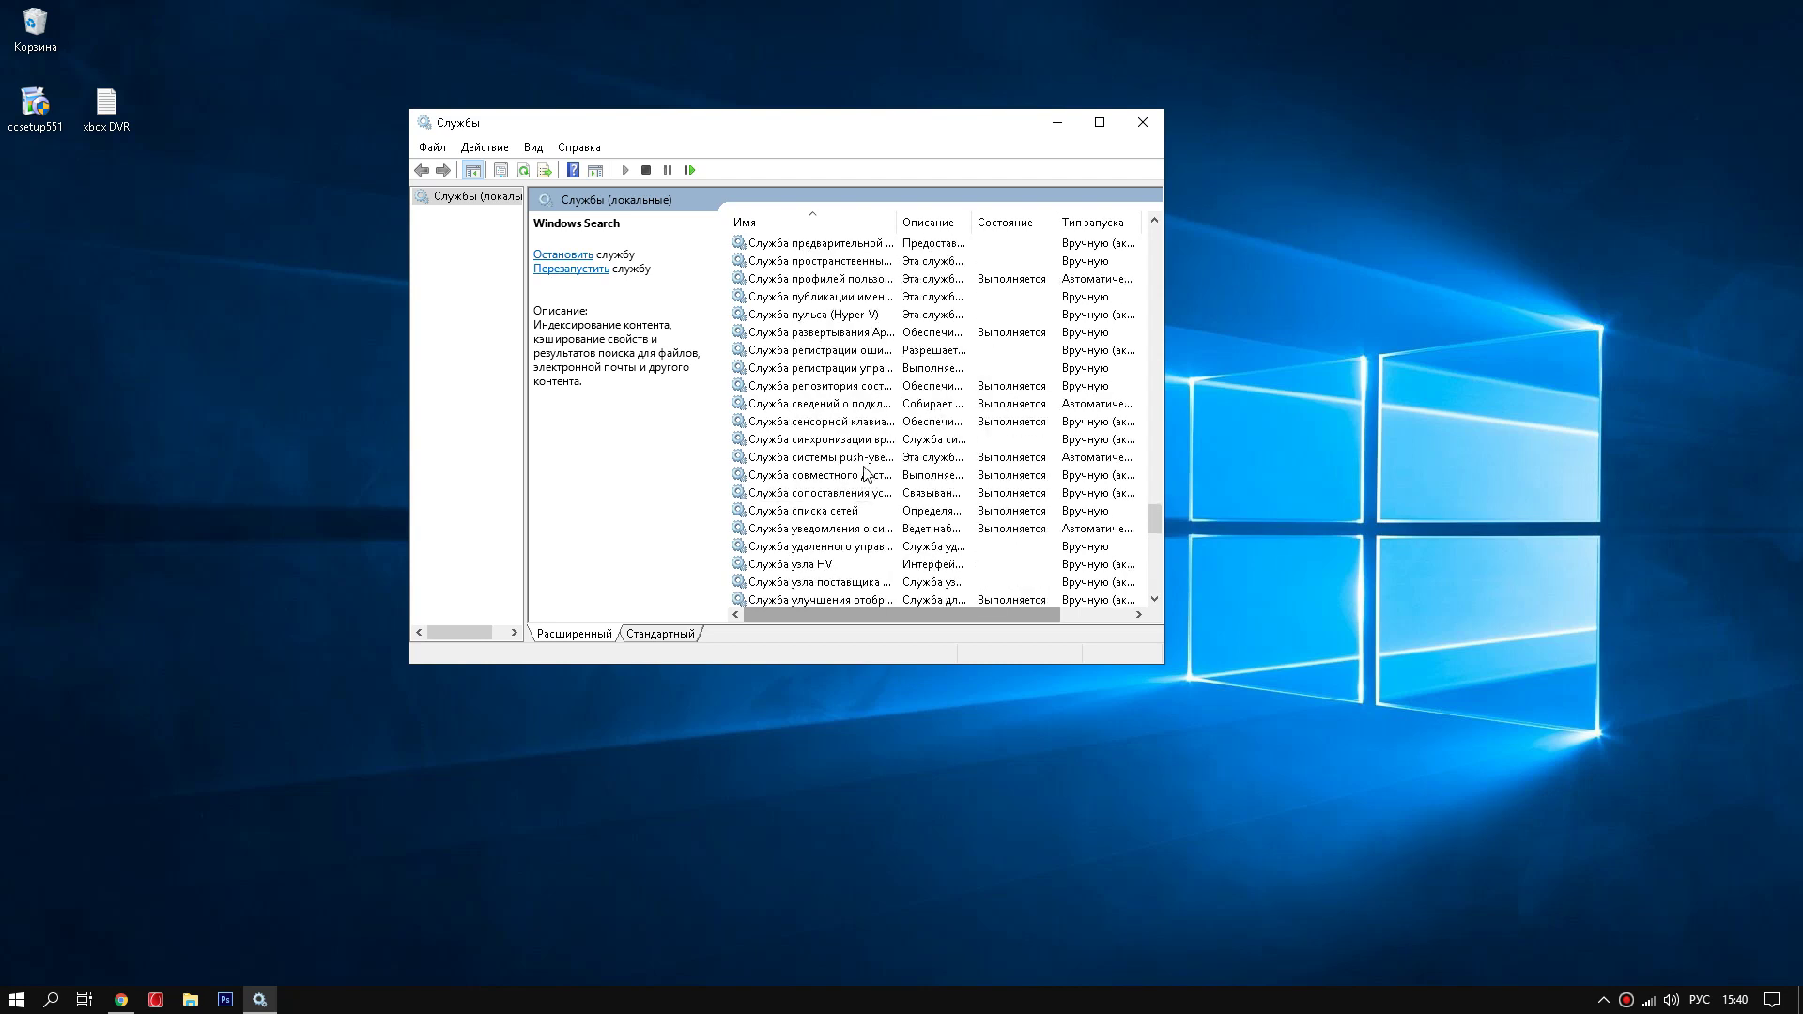
{"action": "scroll", "coordinate": [859, 482], "scroll_direction": "up", "scroll_amount": 10}
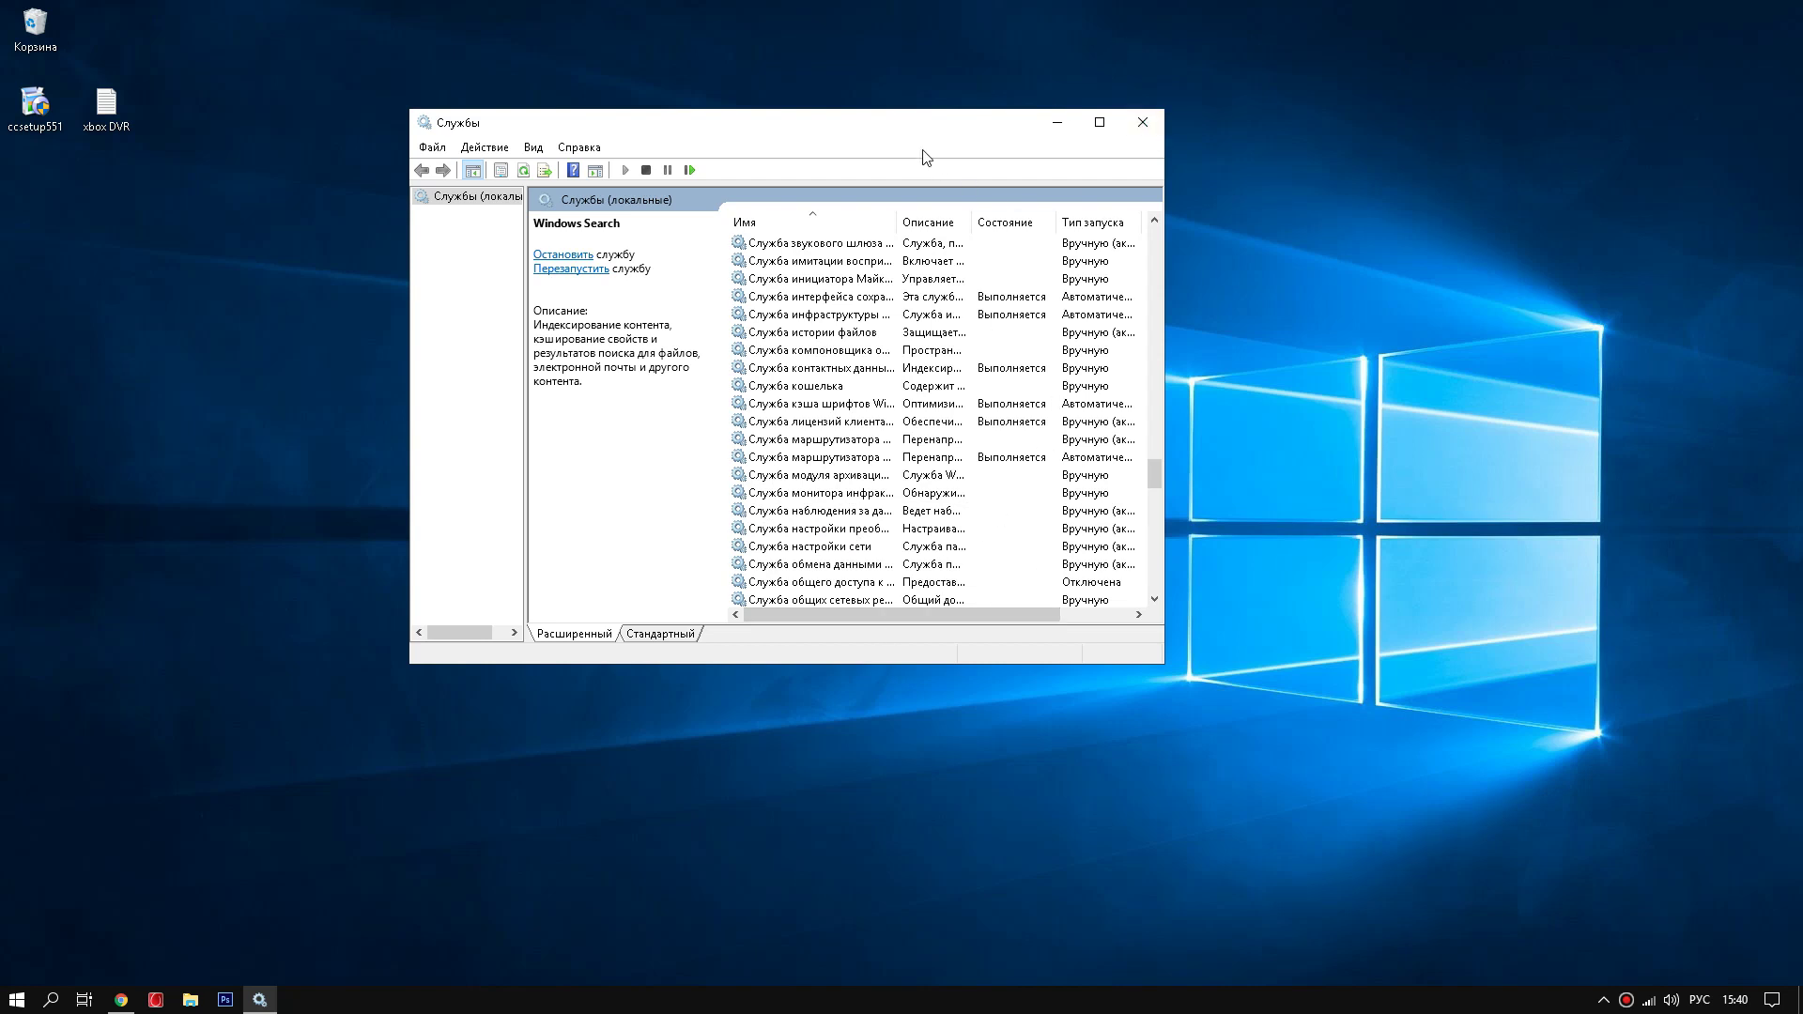
{"action": "left_click", "coordinate": [1140, 123]}
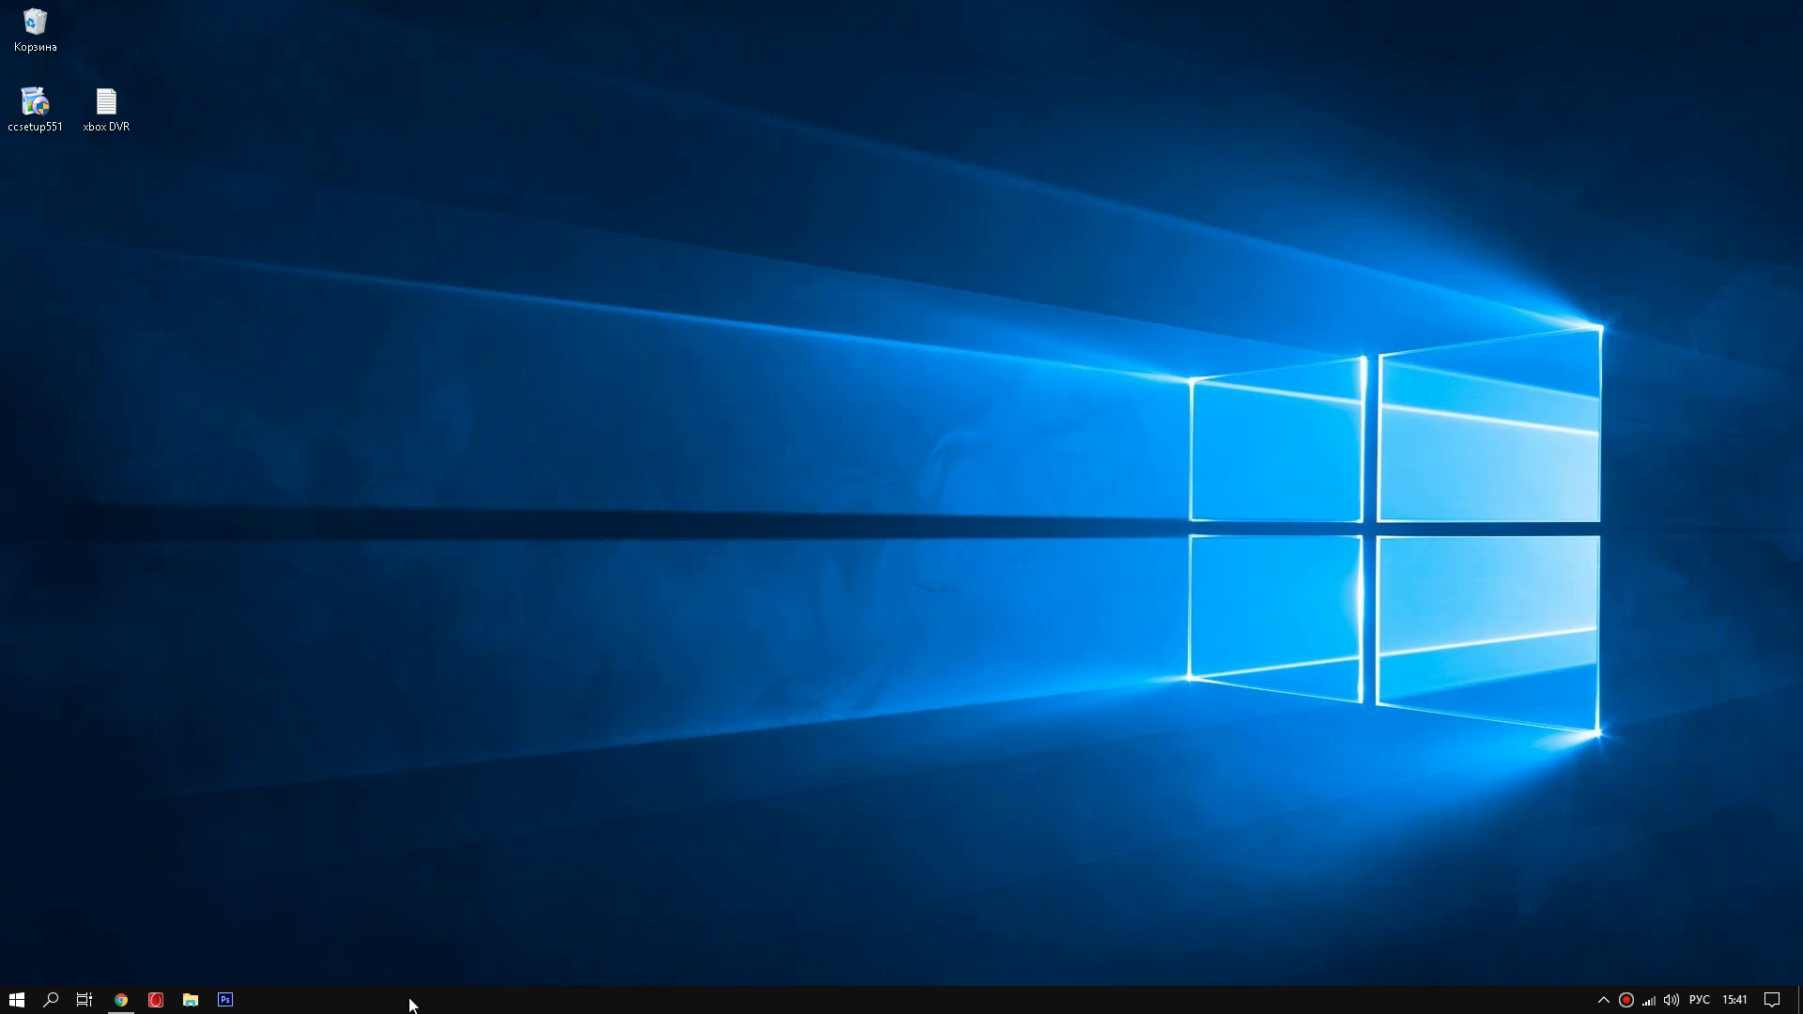
- Open Disk Cleanup (Очистка диска) for Локальный диск (C:) from the drive's properties in Этот компьютер
{"action": "left_click", "coordinate": [190, 999]}
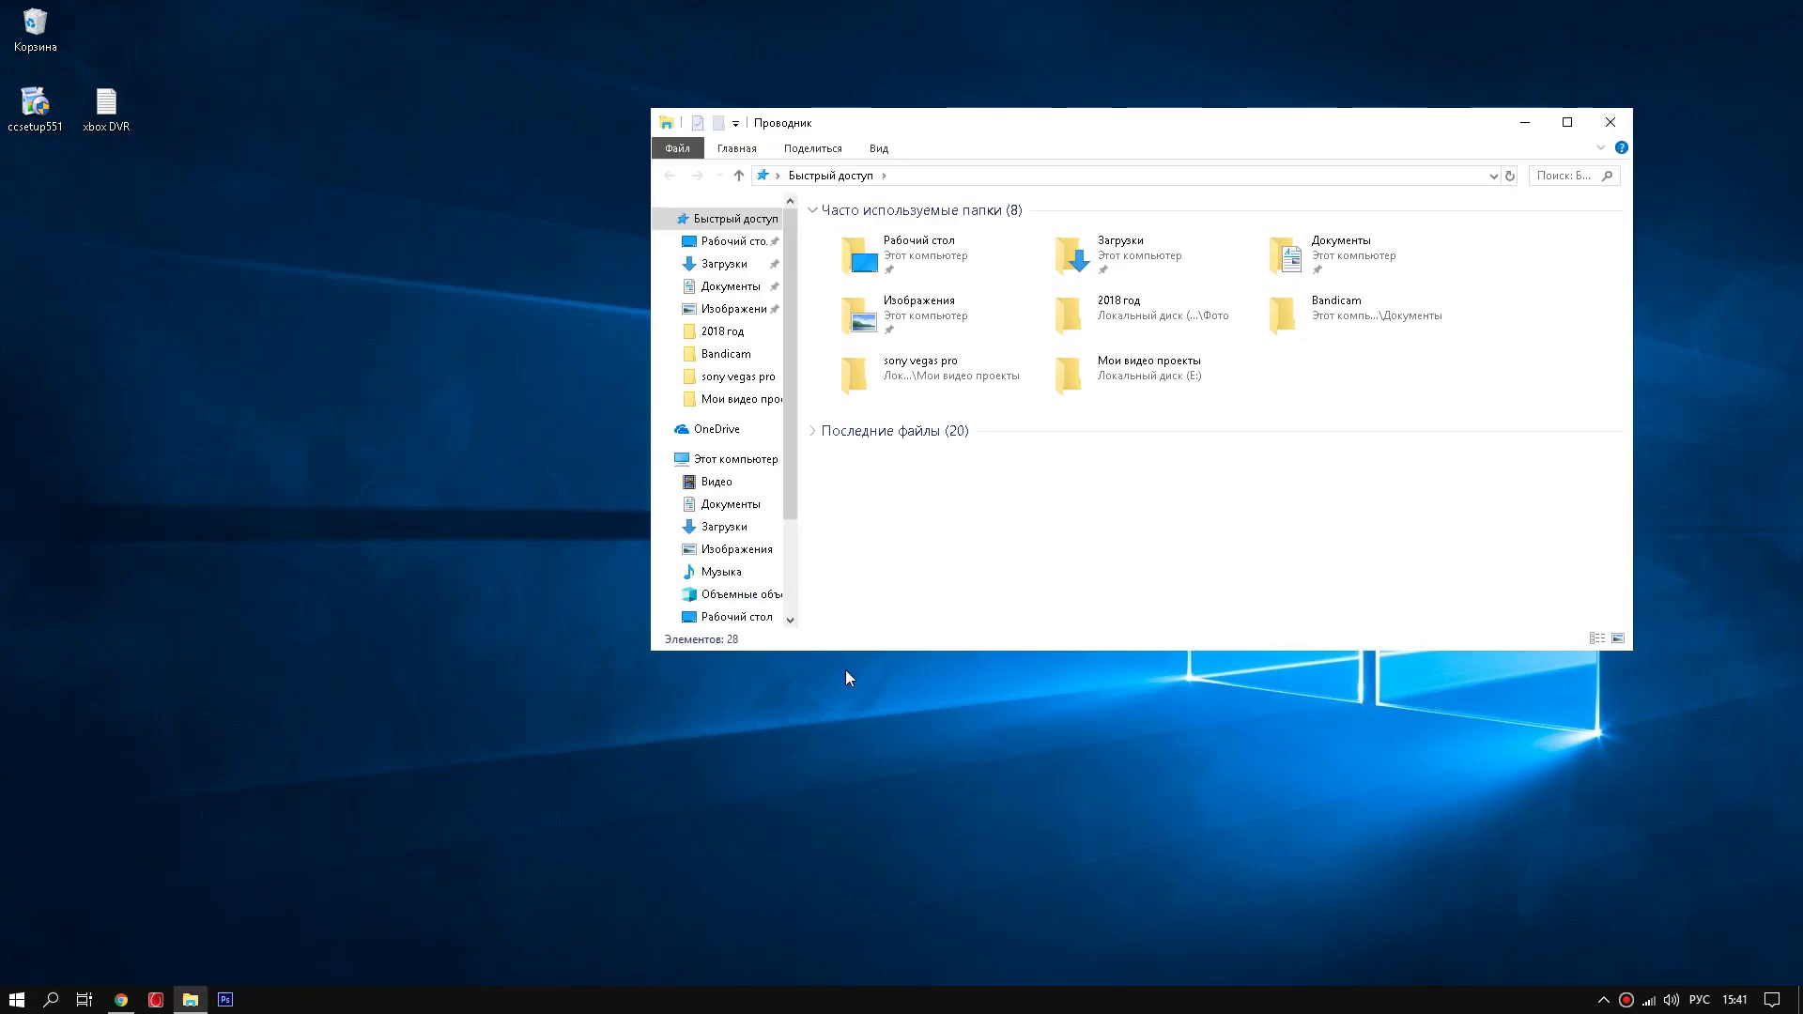
{"action": "left_click", "coordinate": [1612, 122]}
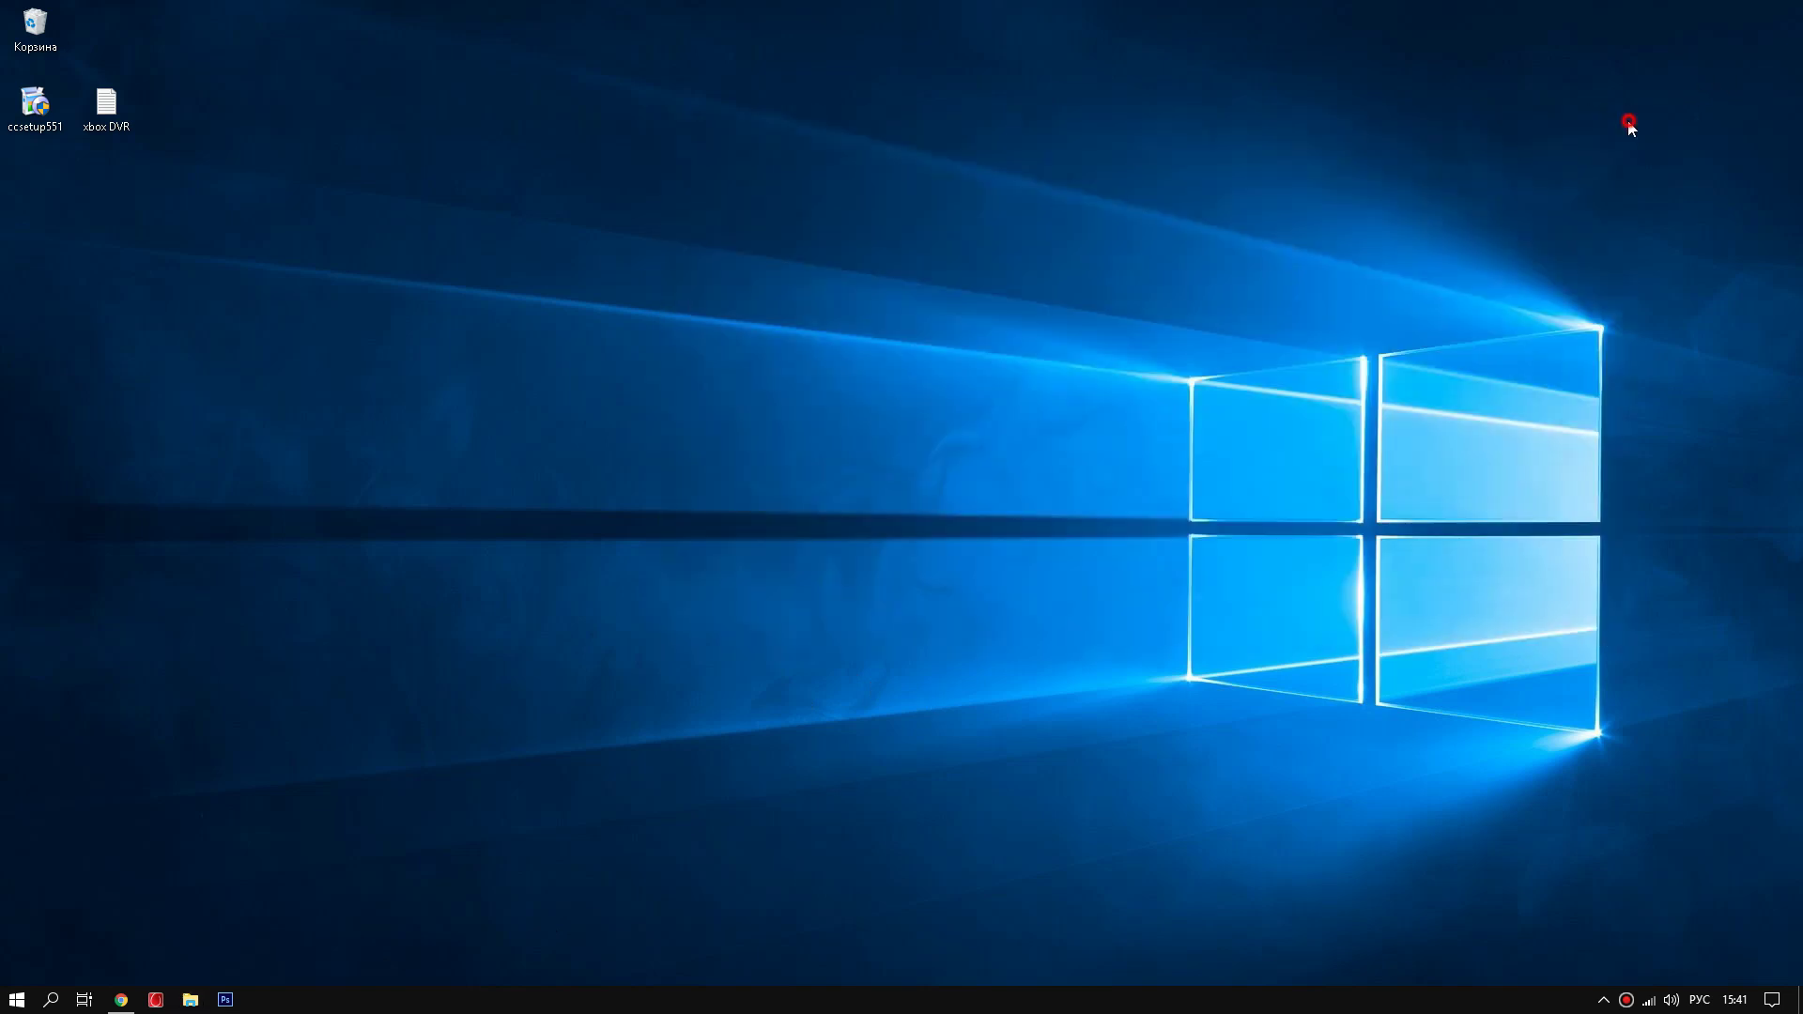
{"action": "left_click", "coordinate": [190, 998]}
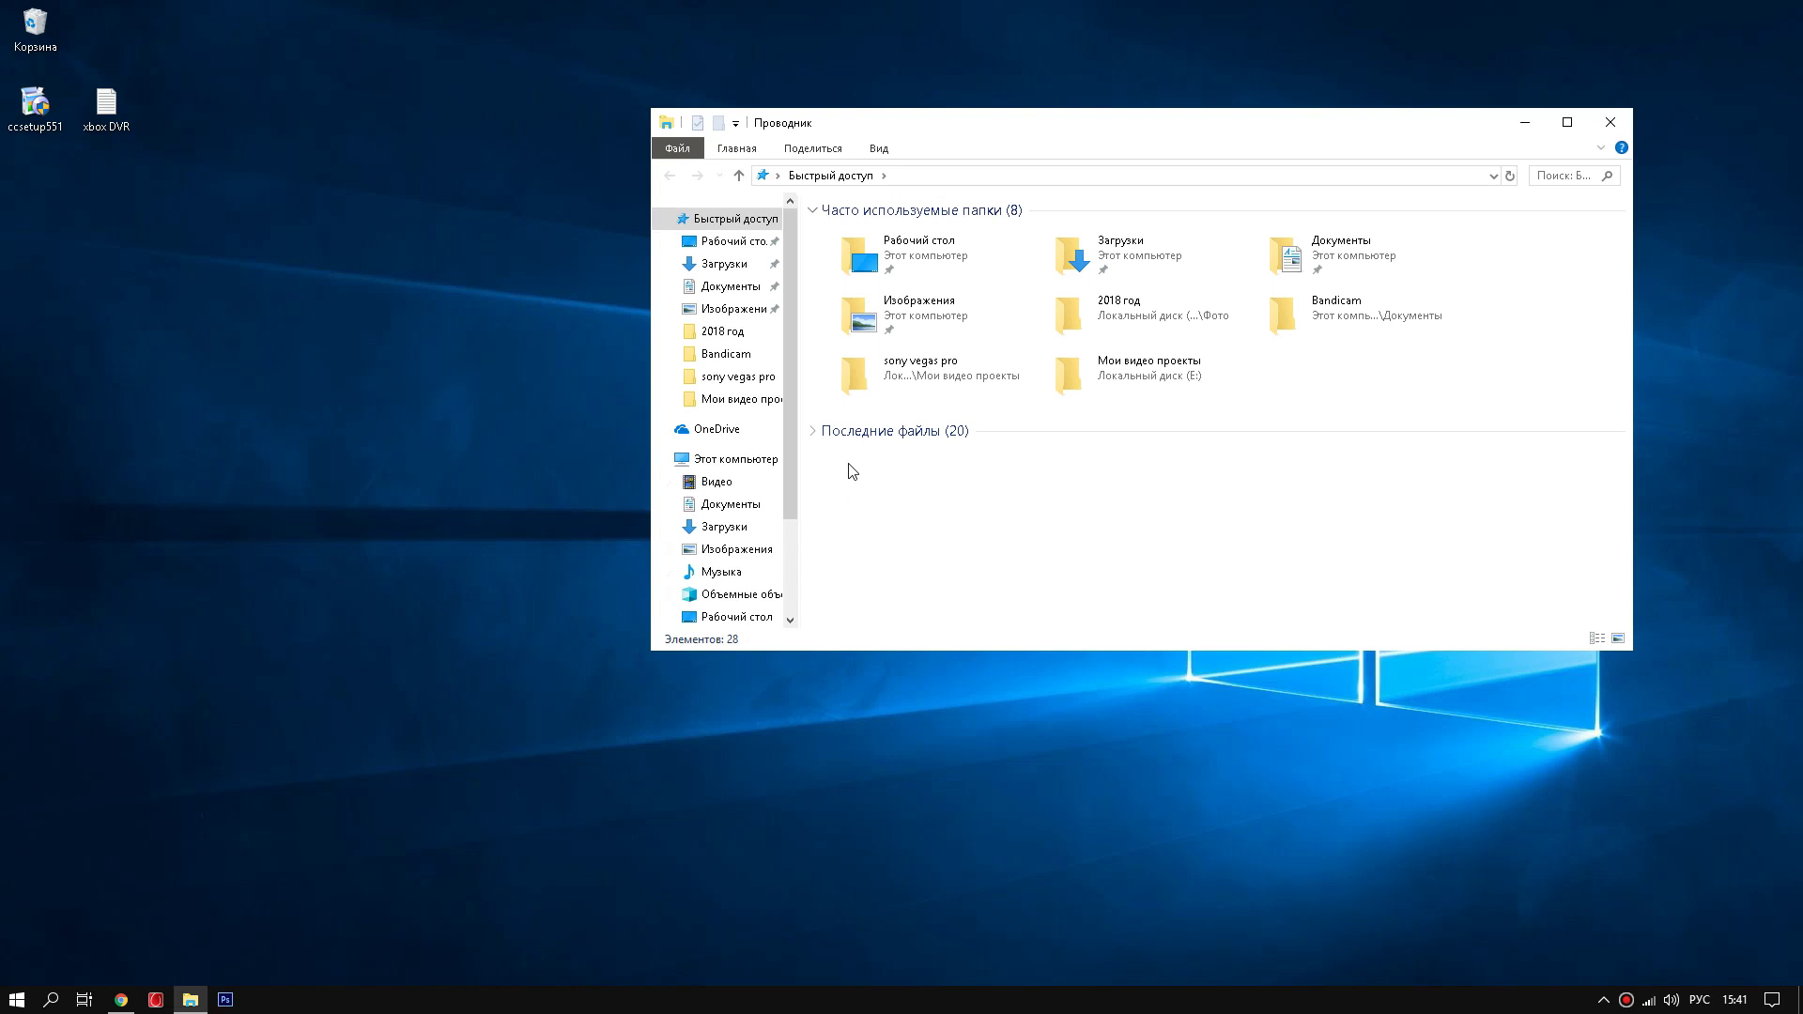
{"action": "left_click", "coordinate": [747, 464]}
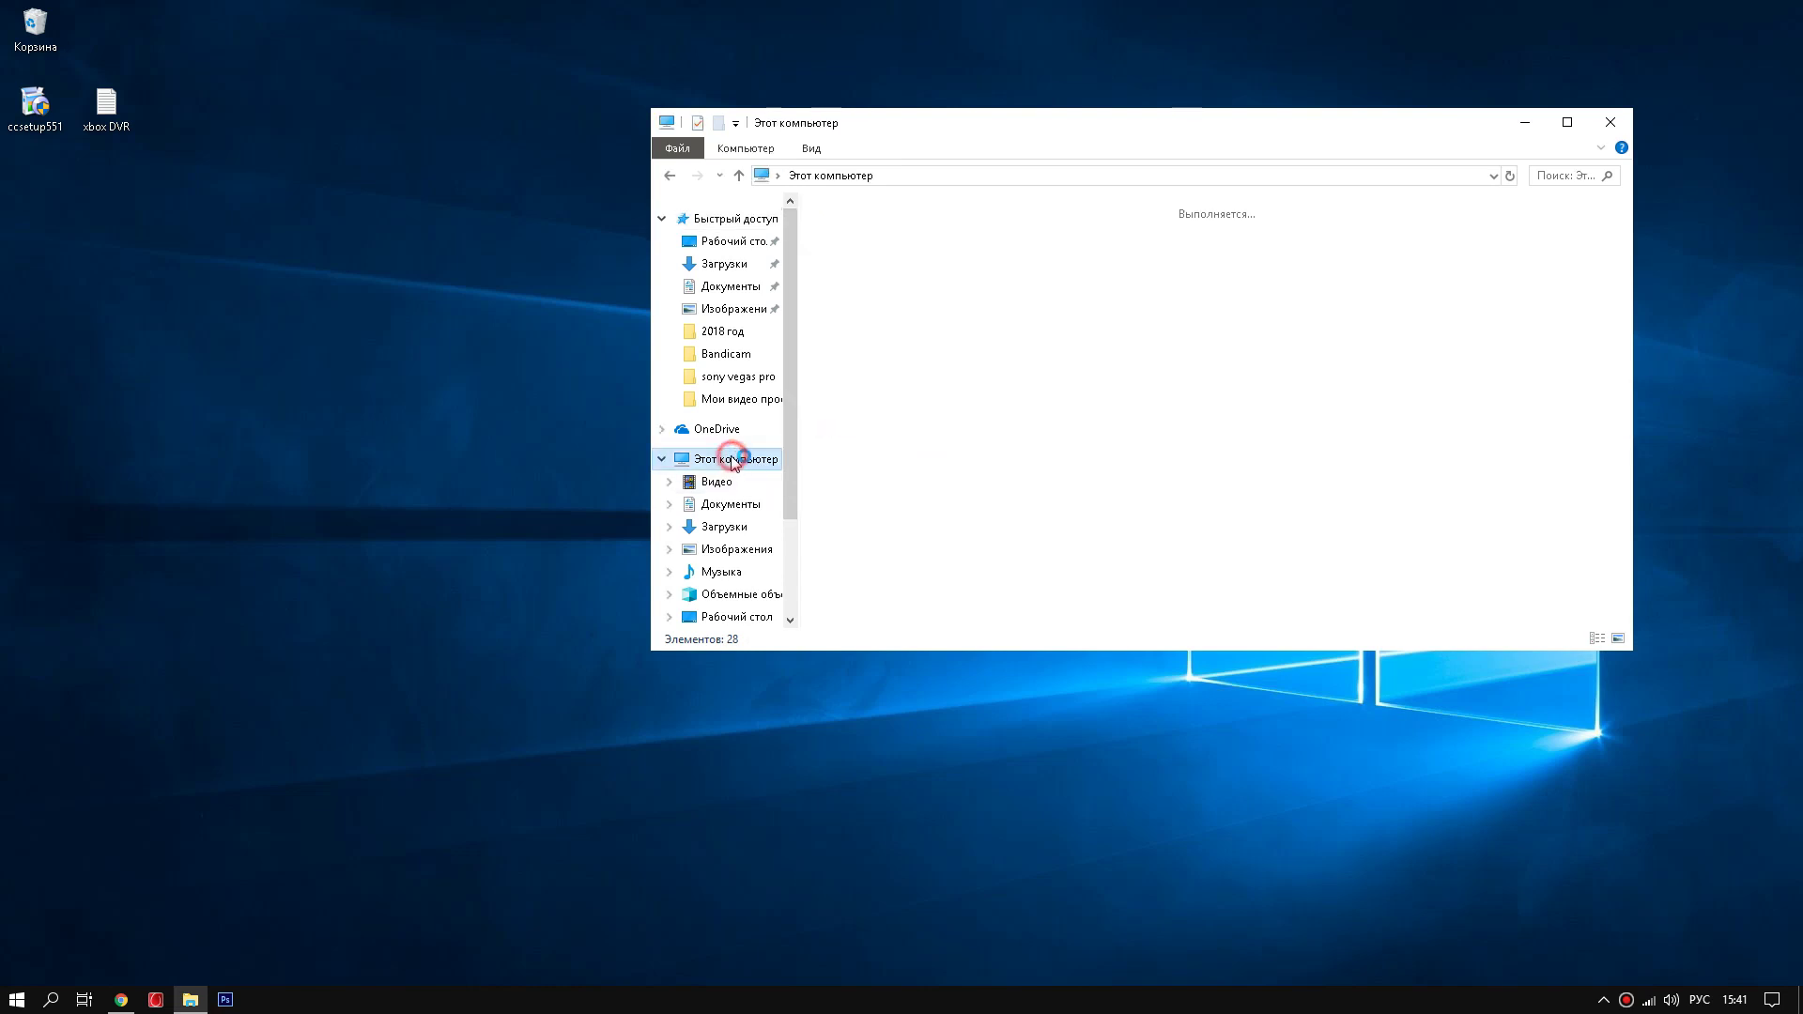
{"action": "right_click", "coordinate": [893, 434]}
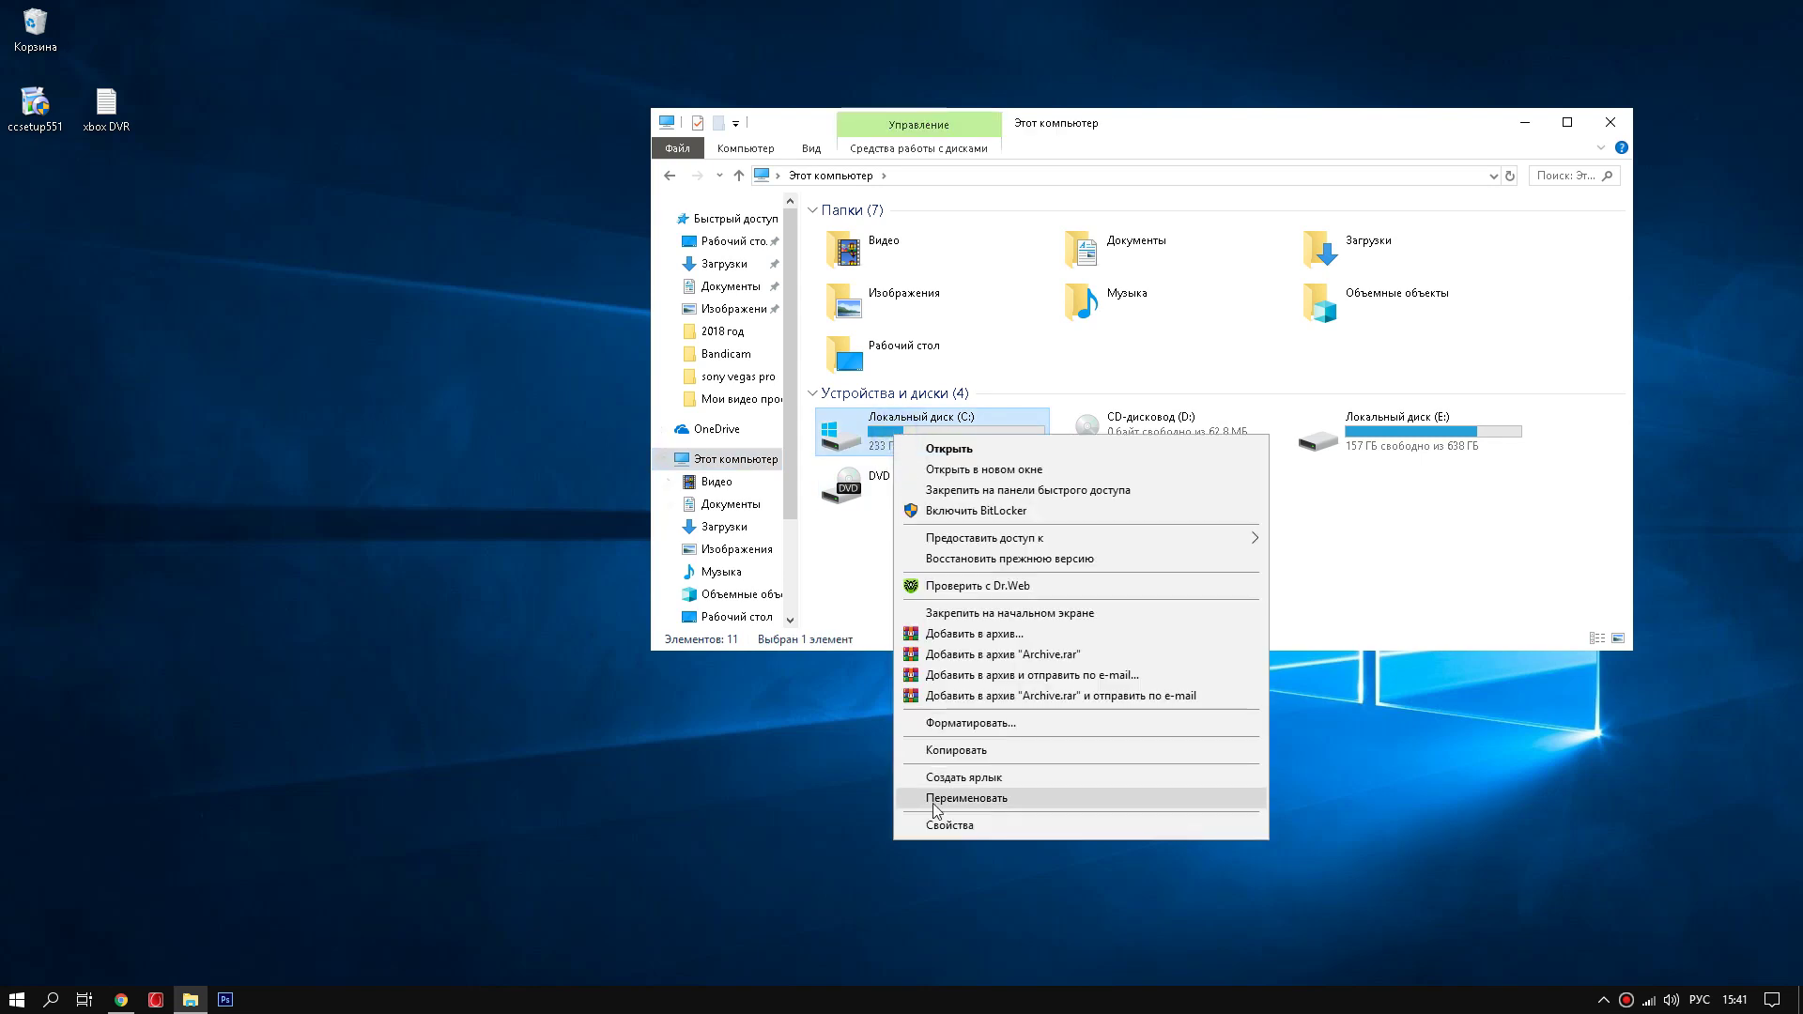
{"action": "left_click", "coordinate": [949, 825]}
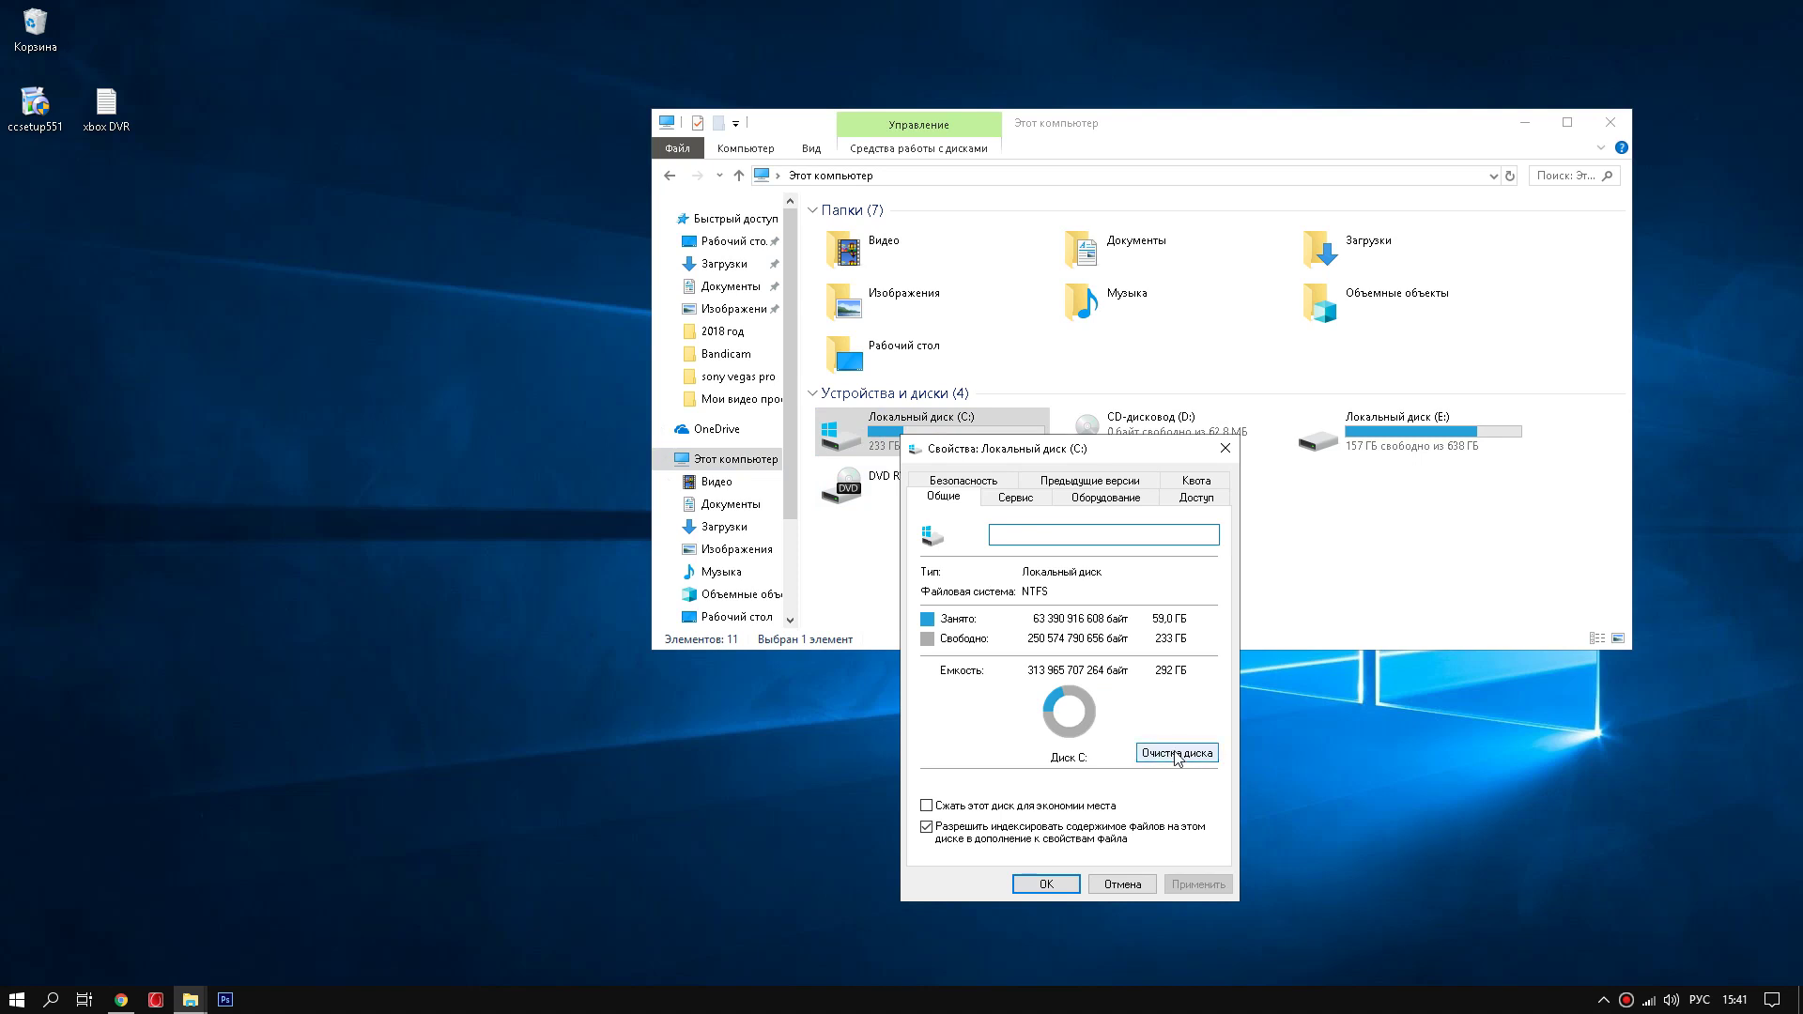
{"action": "left_click", "coordinate": [1176, 754]}
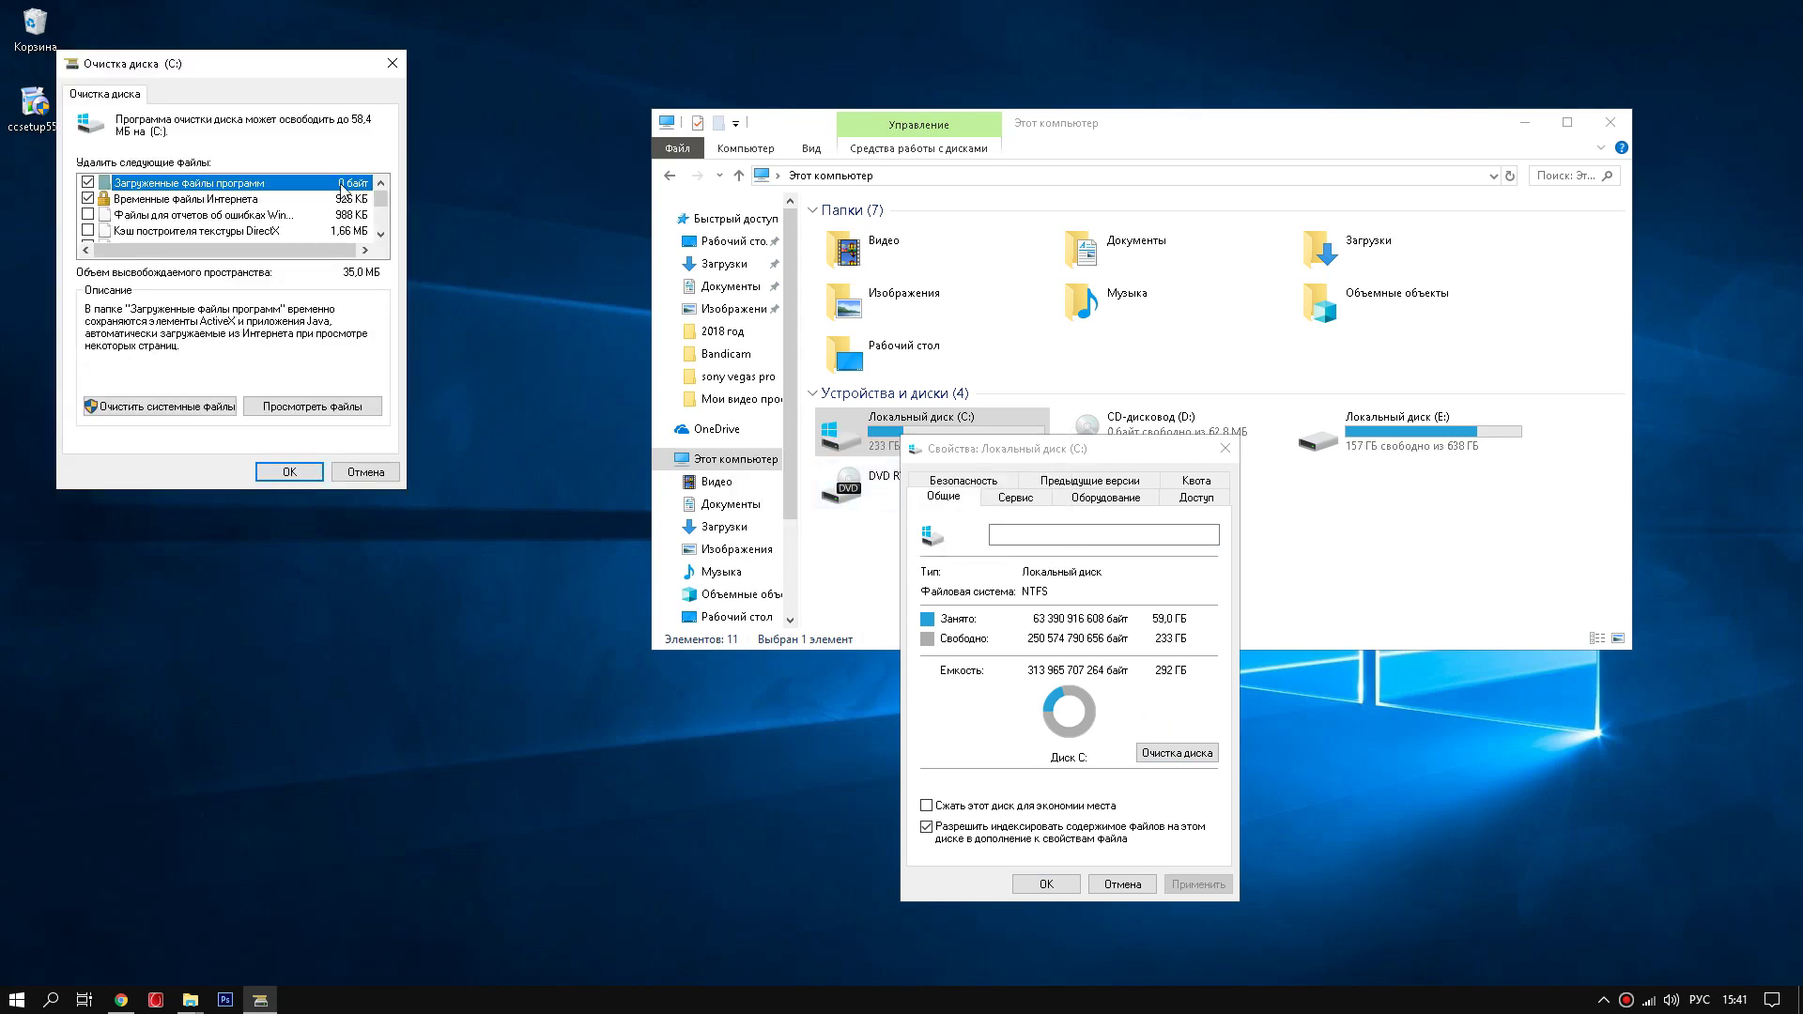
- Deselect Загруженные файлы программ and Эскизы and select Временные файлы among the files for cleanup on drive C:
{"action": "left_click", "coordinate": [87, 182]}
{"action": "left_click_drag", "start_coordinate": [380, 198], "coordinate": [381, 235]}
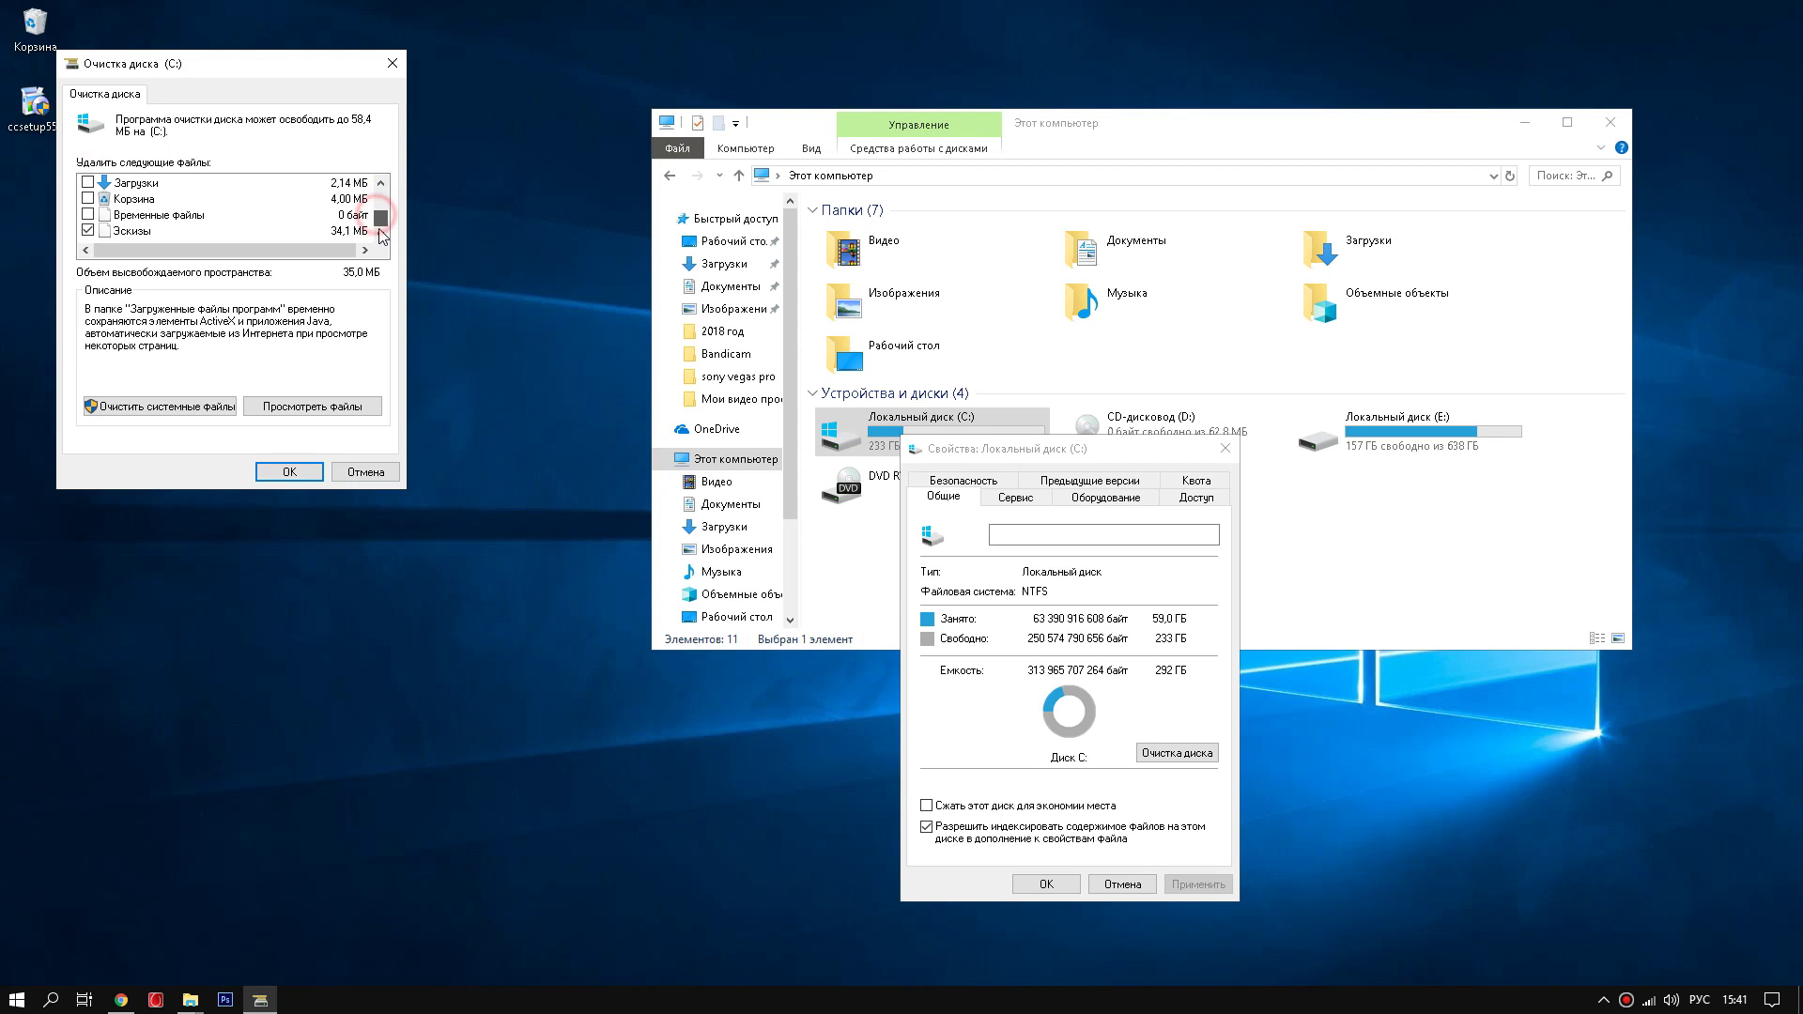
{"action": "left_click", "coordinate": [87, 214]}
{"action": "left_click", "coordinate": [88, 230]}
{"action": "mouse_move", "coordinate": [381, 218]}
{"action": "left_mouse_down"}
{"action": "mouse_move", "coordinate": [385, 199]}
{"action": "mouse_move", "coordinate": [383, 221]}
{"action": "left_mouse_up"}
- Run the cleanup, confirm the permanent deletion of the selected files, and close the properties of drive C:
{"action": "left_click", "coordinate": [285, 475]}
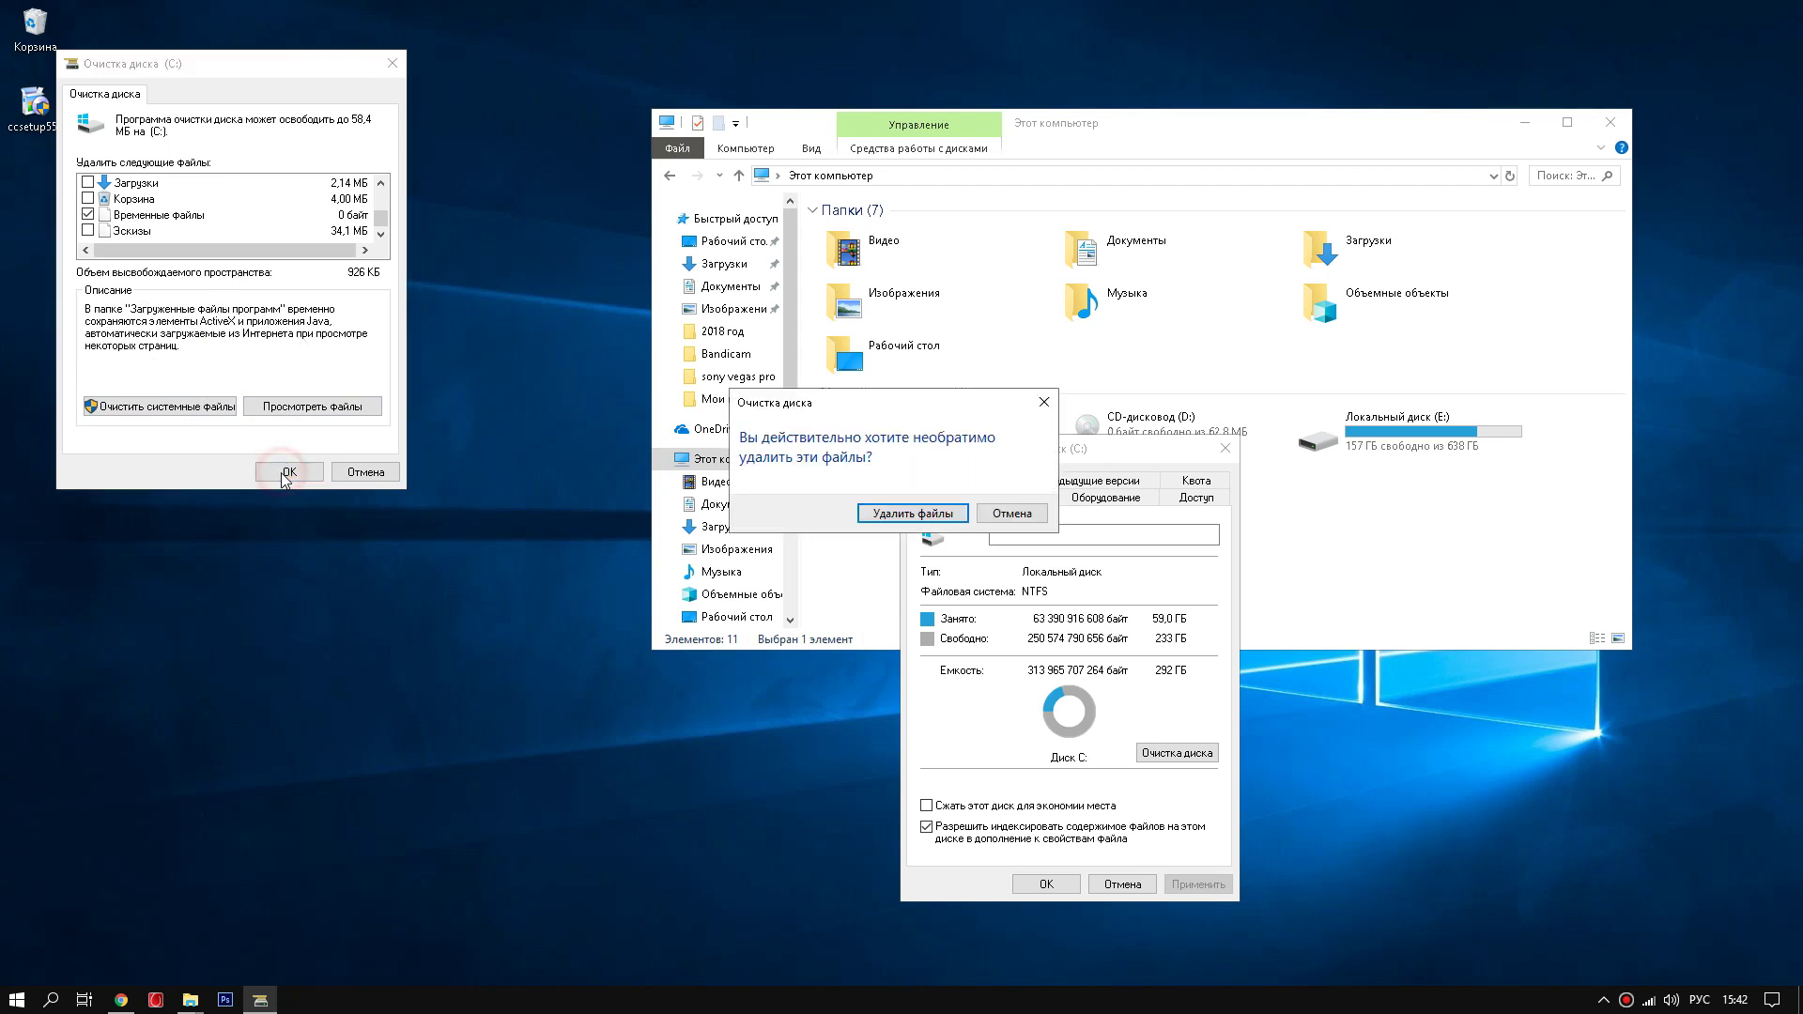
{"action": "left_click", "coordinate": [896, 513]}
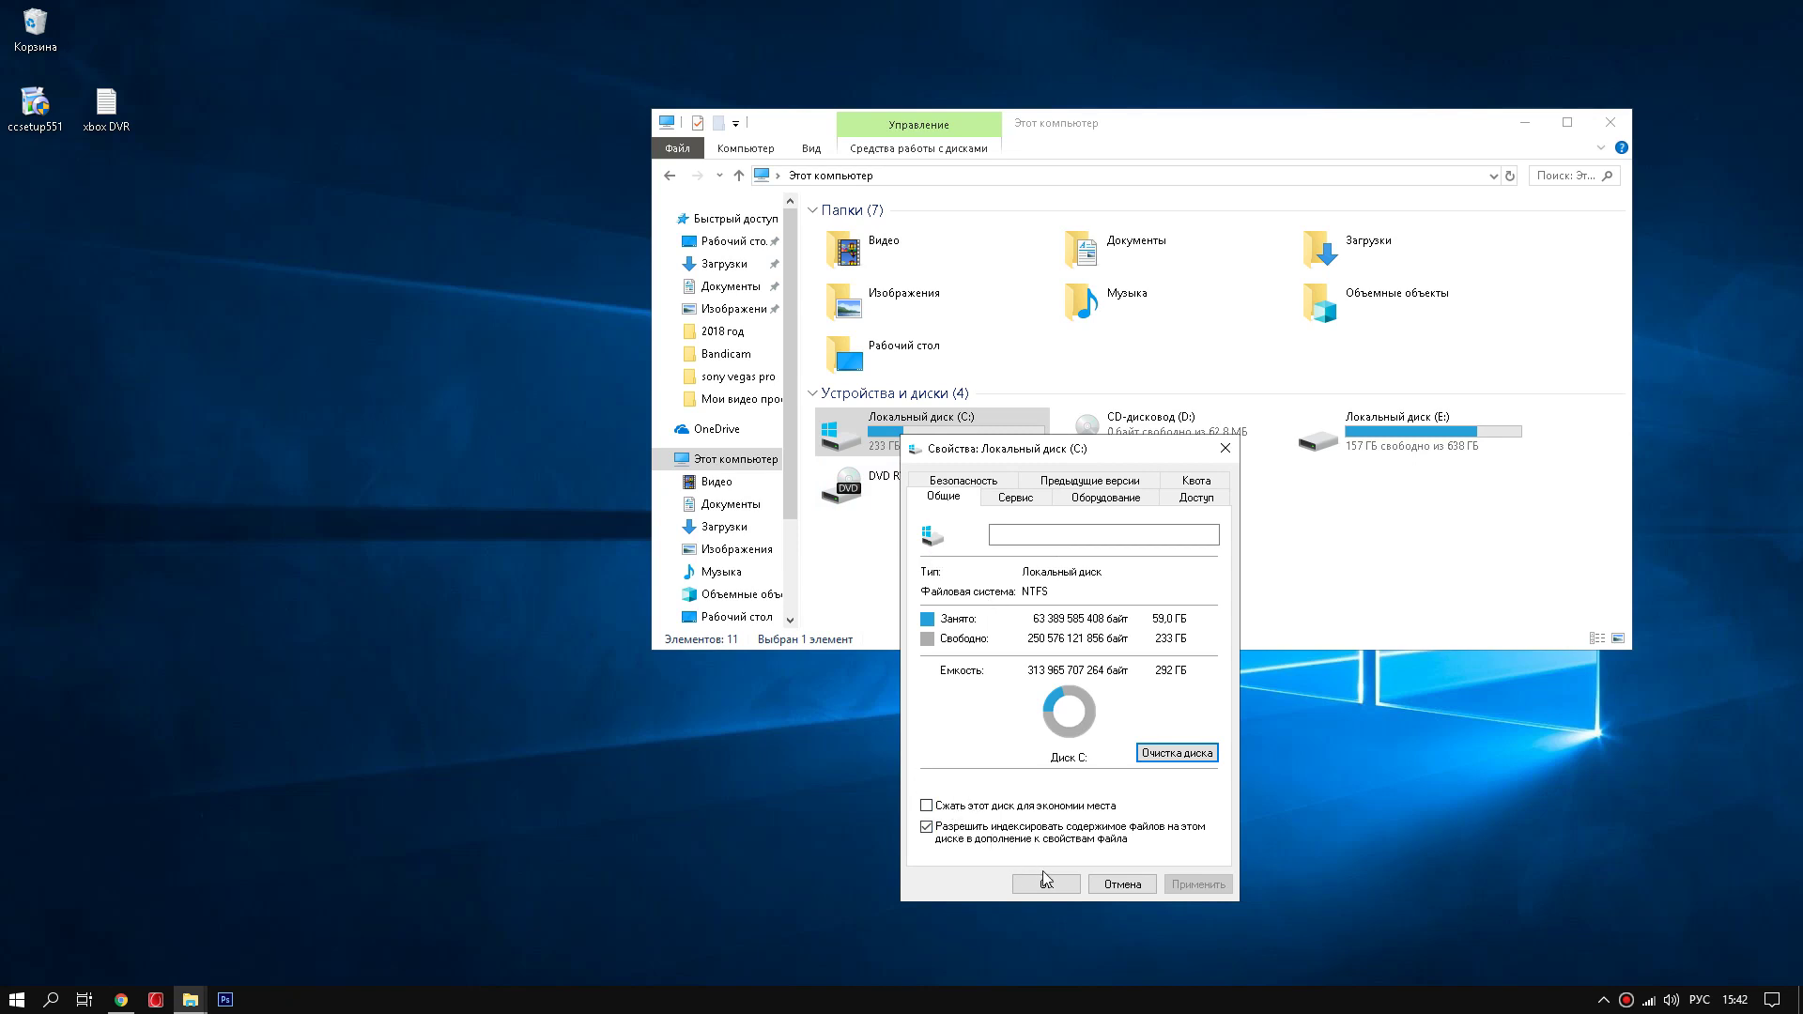
{"action": "left_click", "coordinate": [923, 1010]}
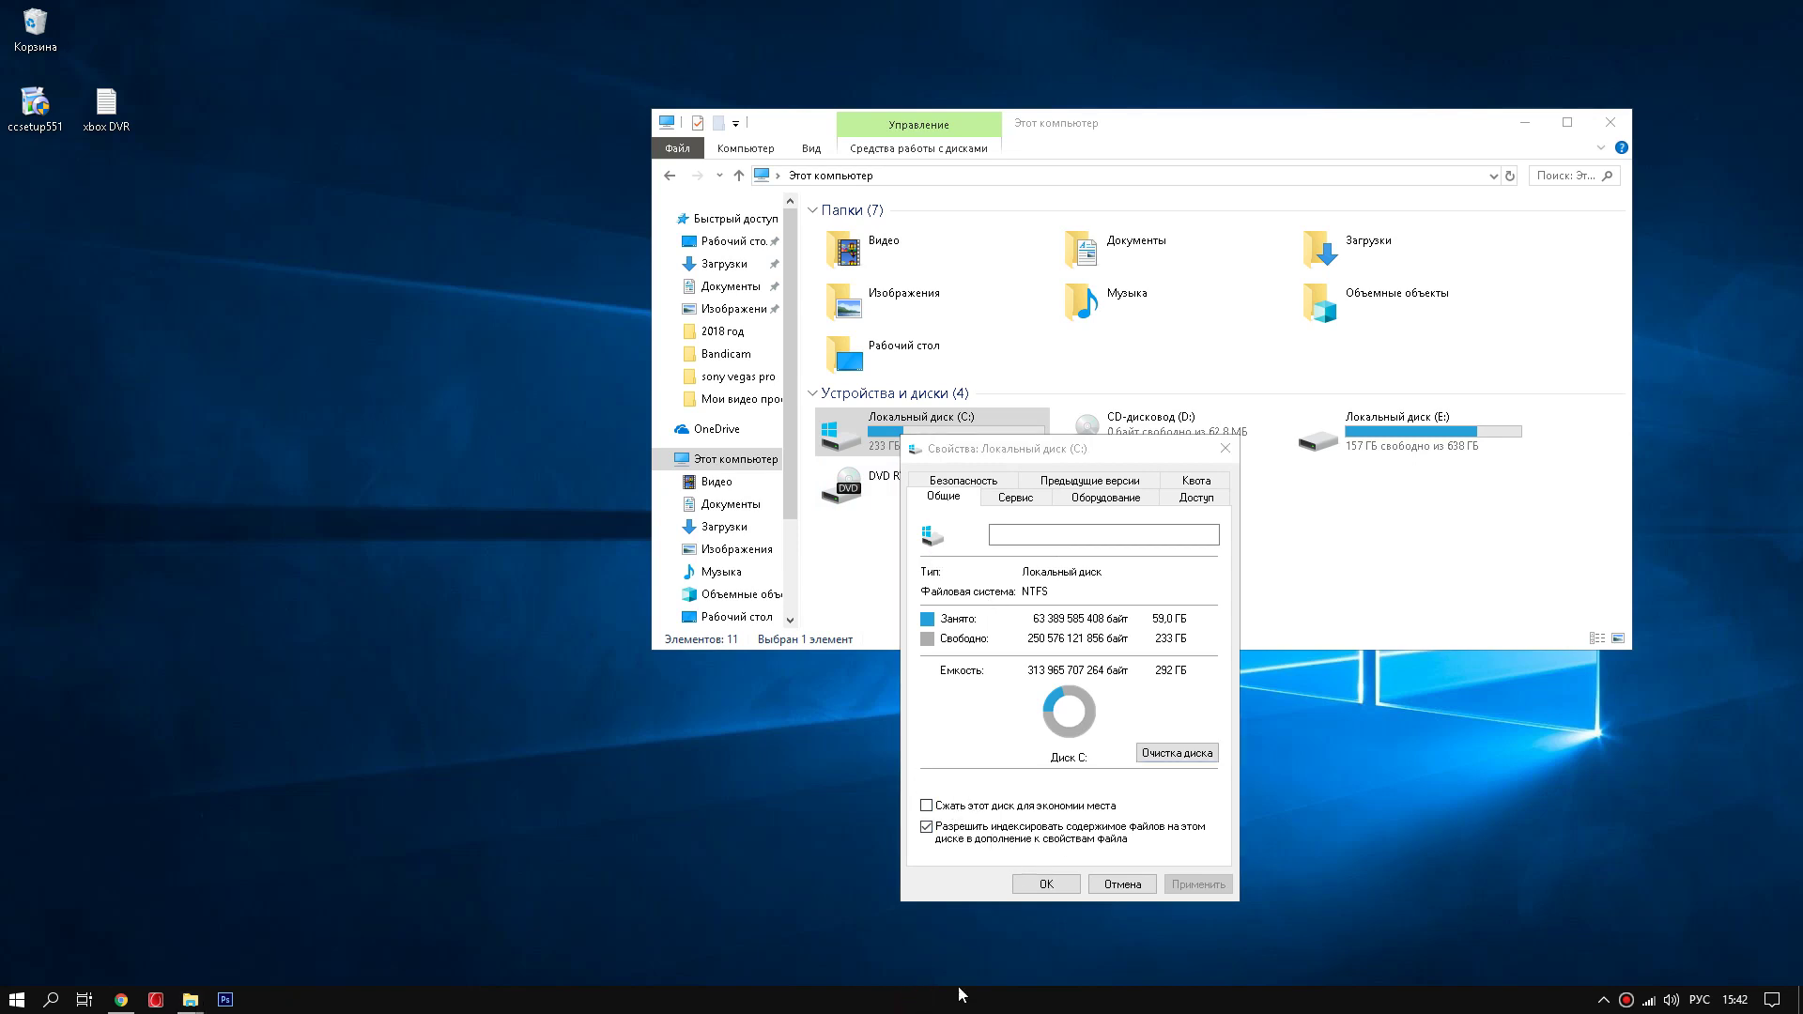
{"action": "left_click", "coordinate": [1046, 884]}
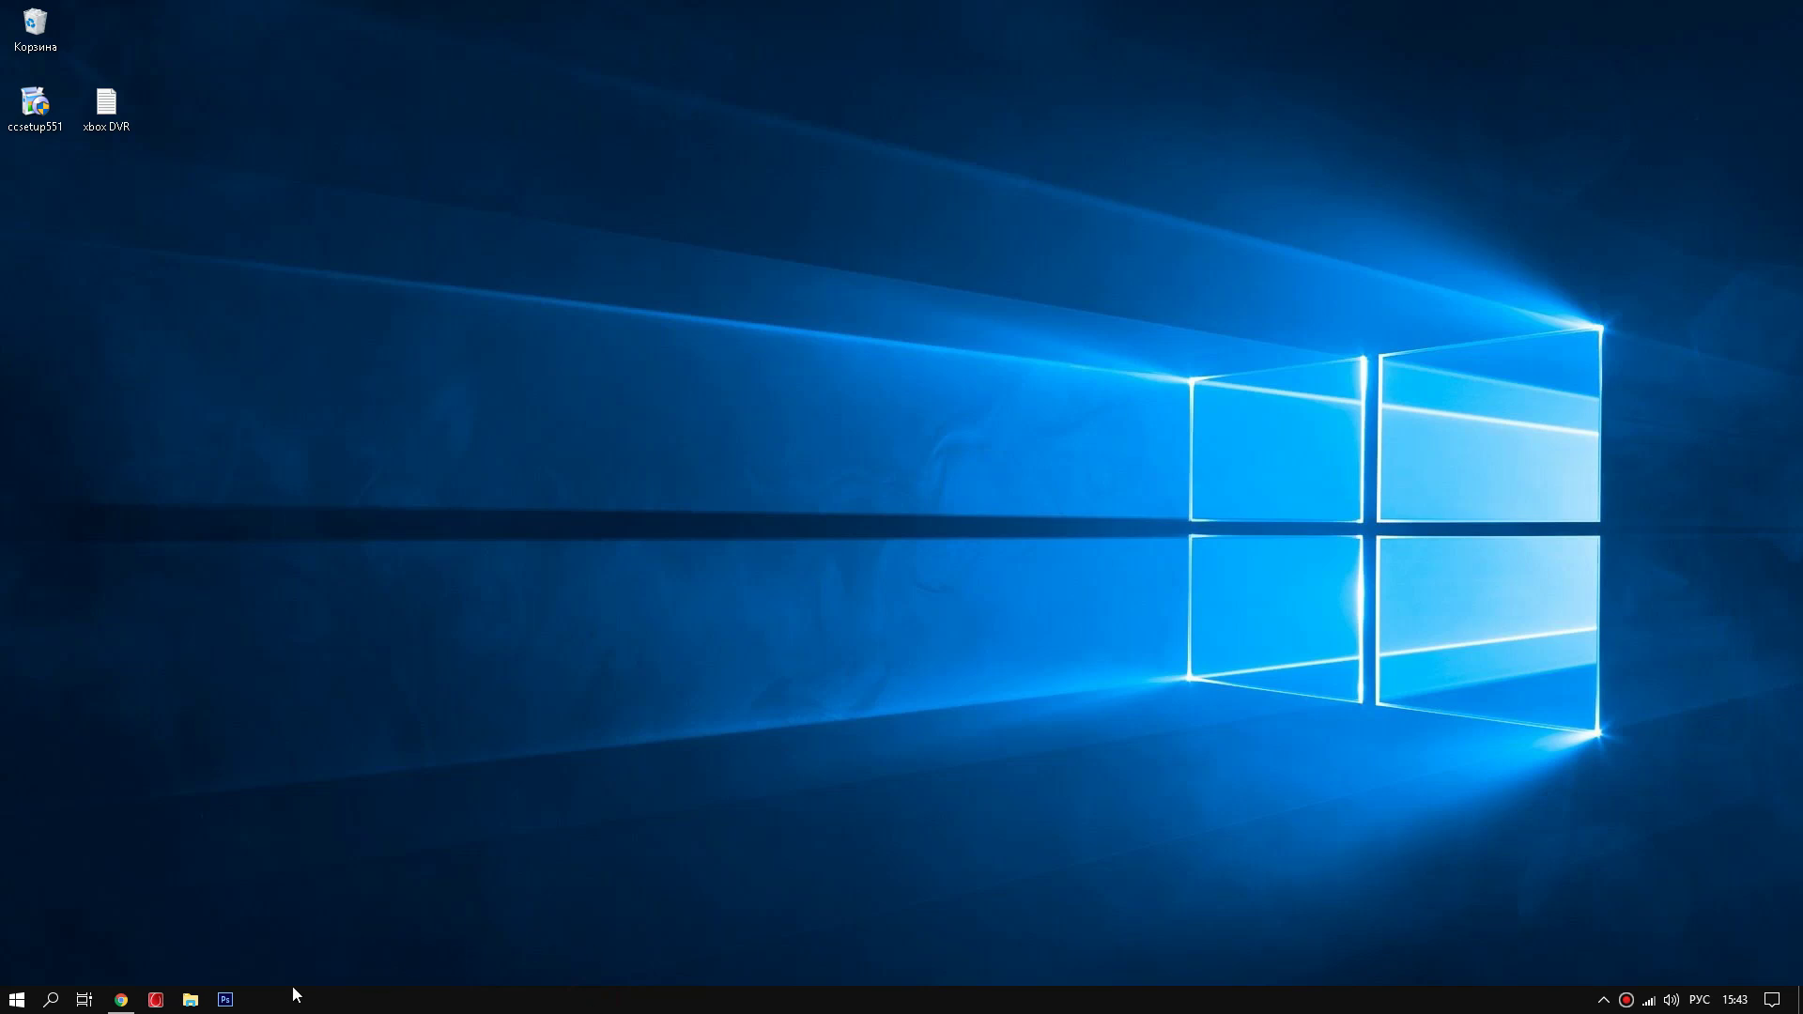
- Open Панель управления from the file explorer, switch it to large icons (Крупные значки), and open Электропитание
{"action": "left_click", "coordinate": [192, 1001]}
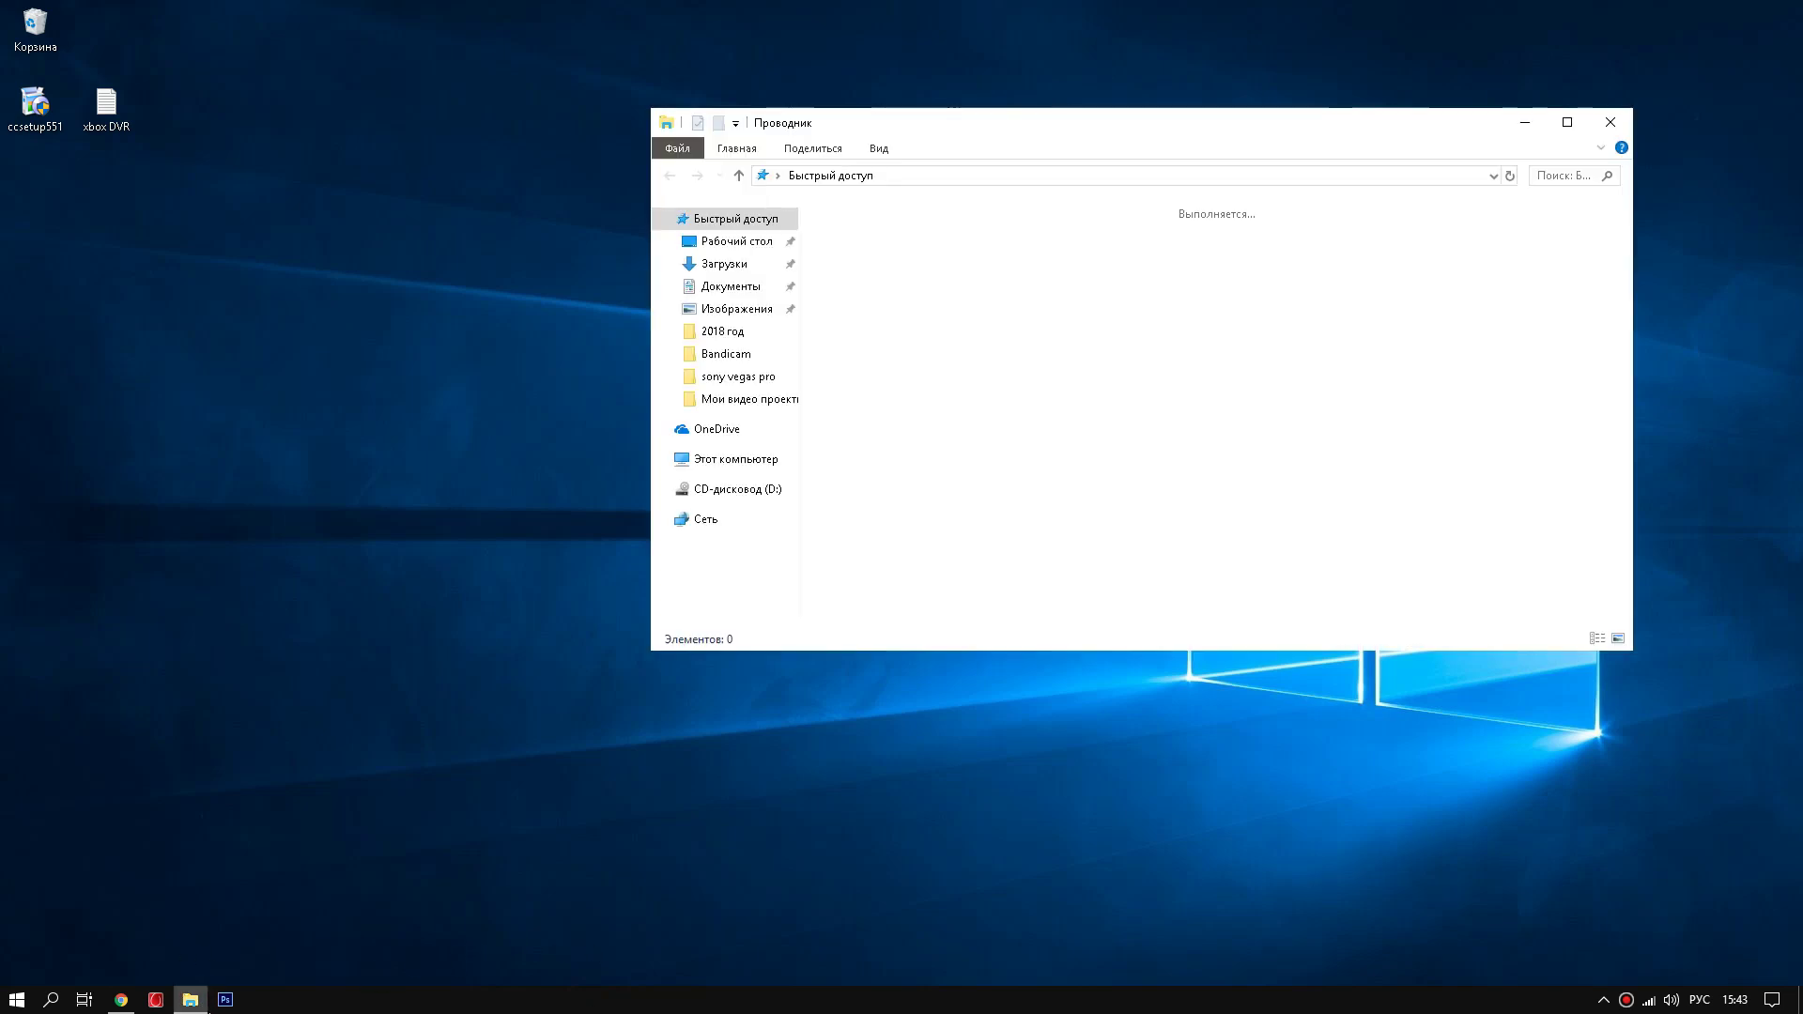
{"action": "left_click", "coordinate": [779, 175]}
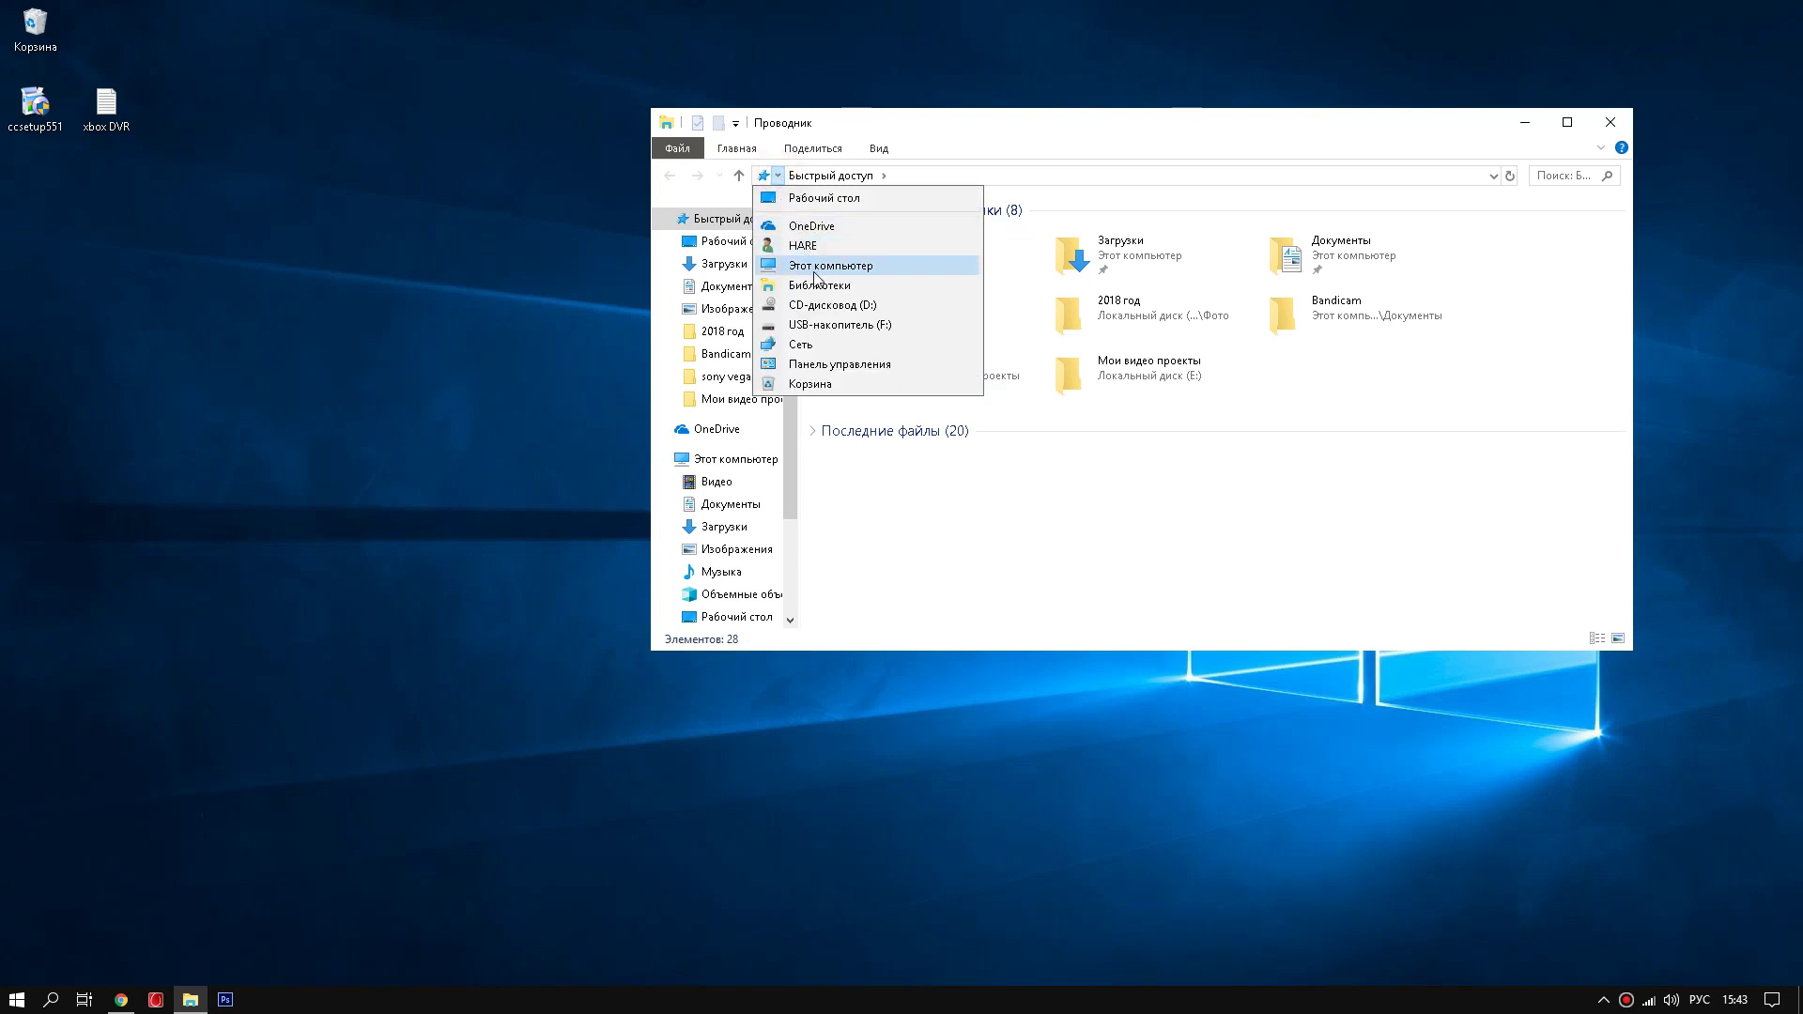
{"action": "left_click", "coordinate": [820, 363]}
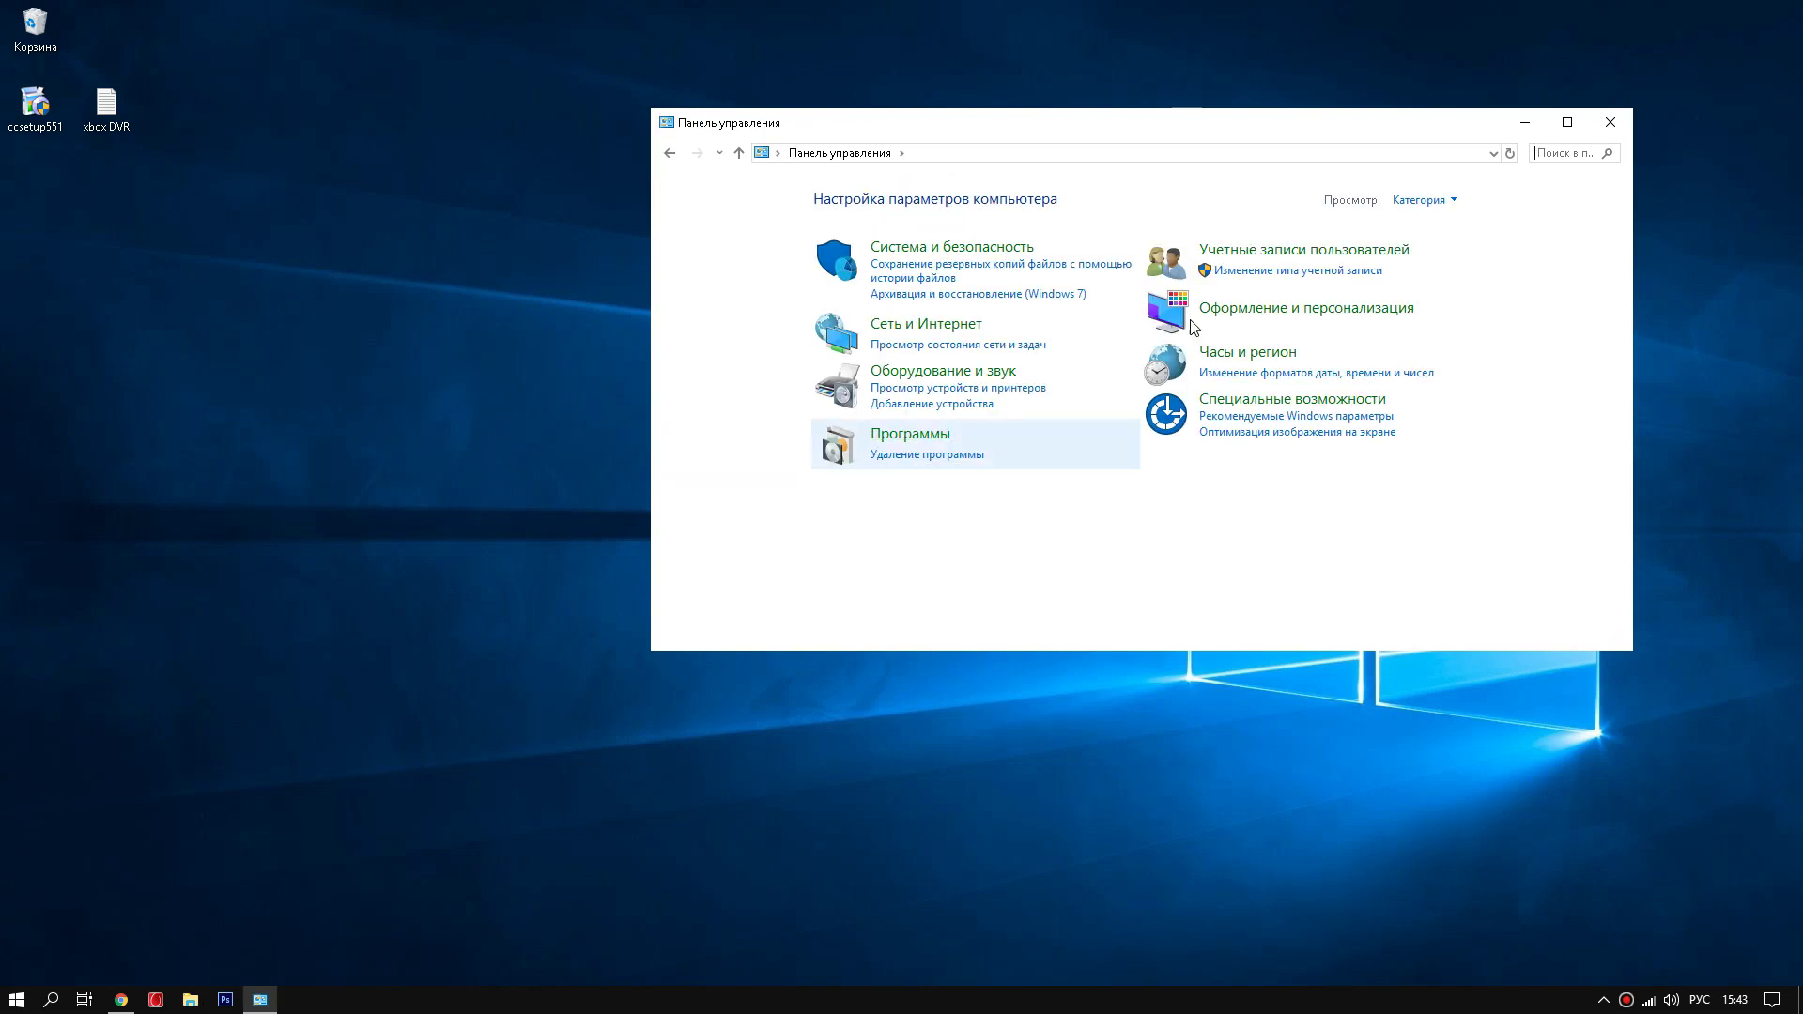
{"action": "left_click", "coordinate": [1423, 200]}
{"action": "left_click", "coordinate": [1434, 252]}
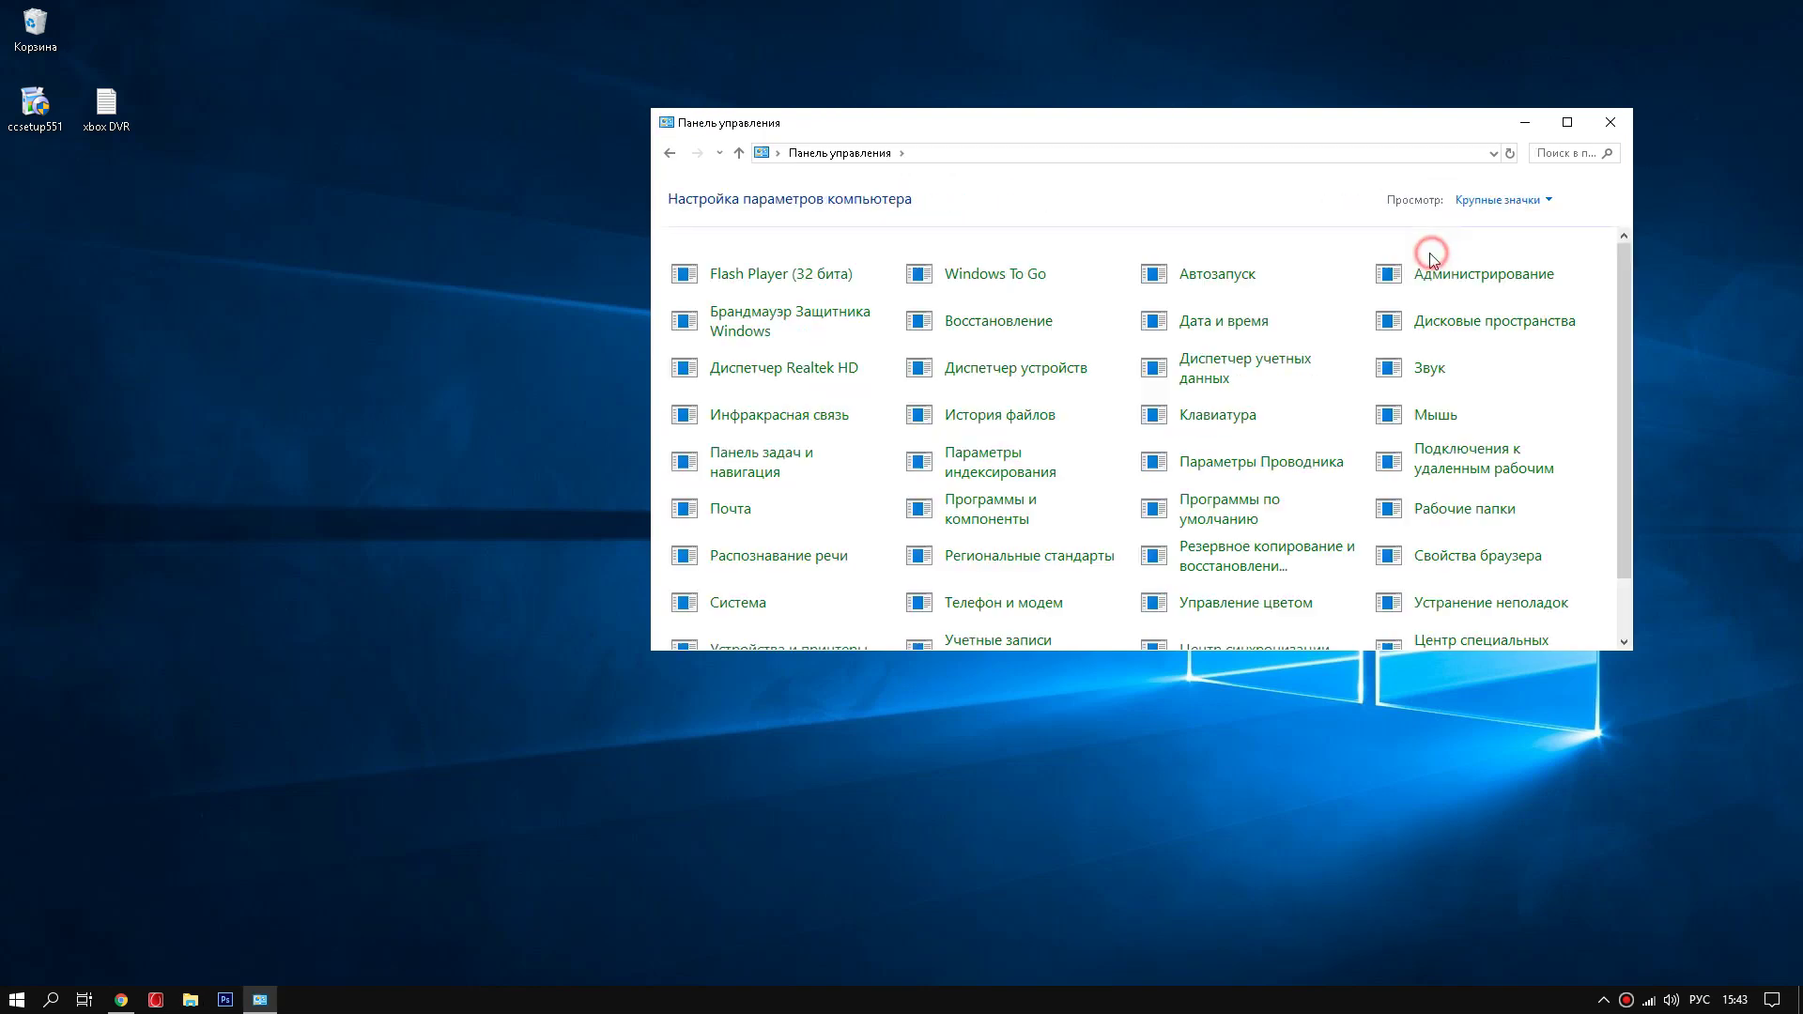
{"action": "scroll", "coordinate": [1212, 489], "scroll_direction": "down", "scroll_amount": 1}
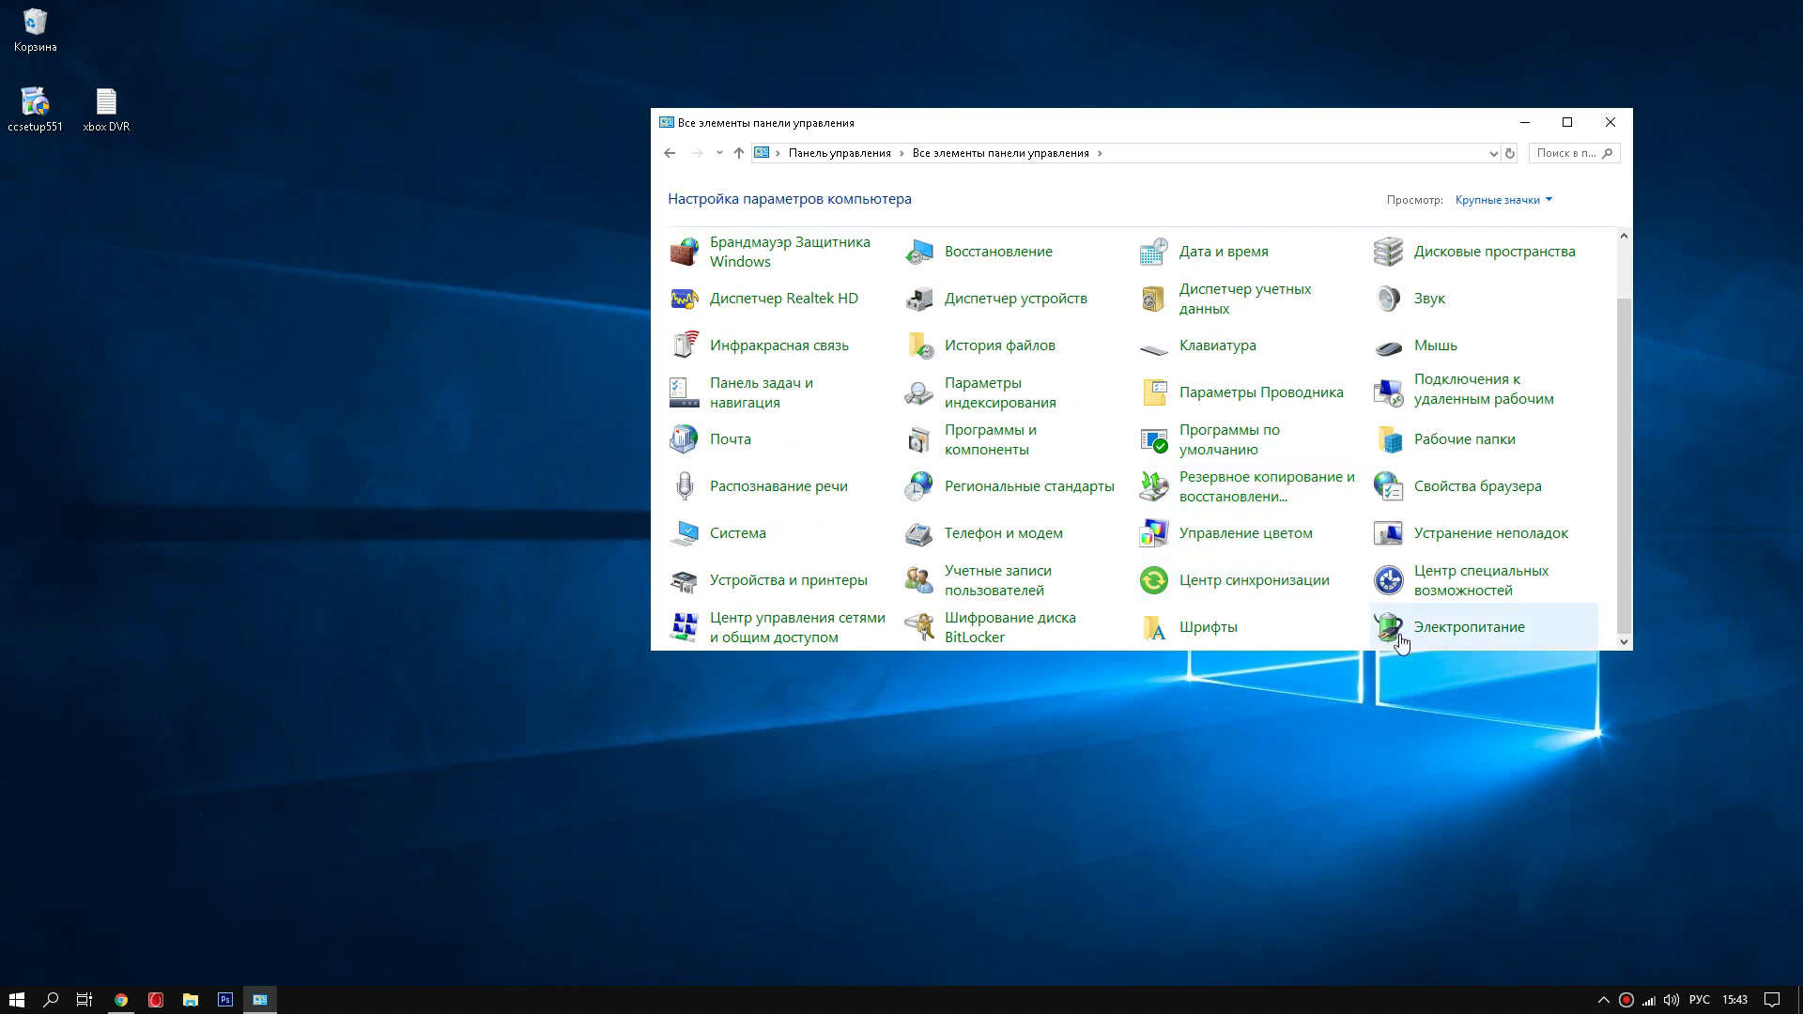
{"action": "left_click", "coordinate": [1452, 637]}
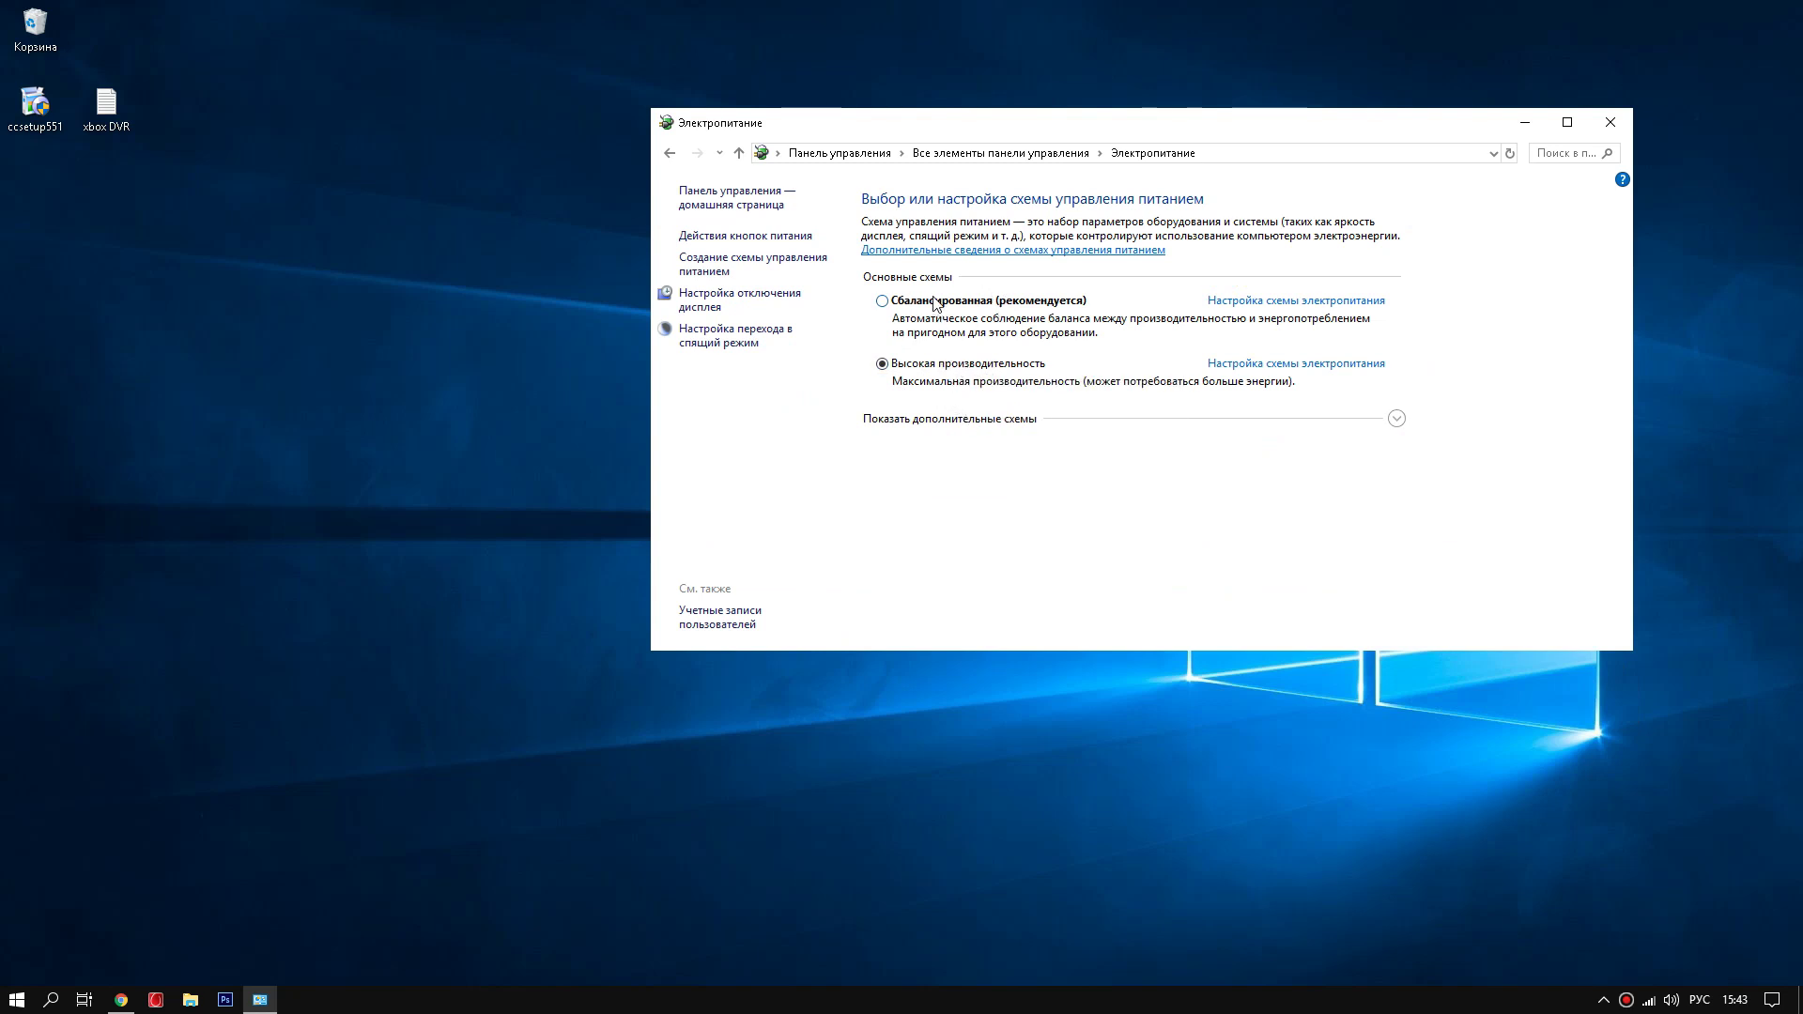
- Show the additional power schemes and check the basic settings of the Высокая производительность scheme
{"action": "left_click", "coordinate": [1397, 418]}
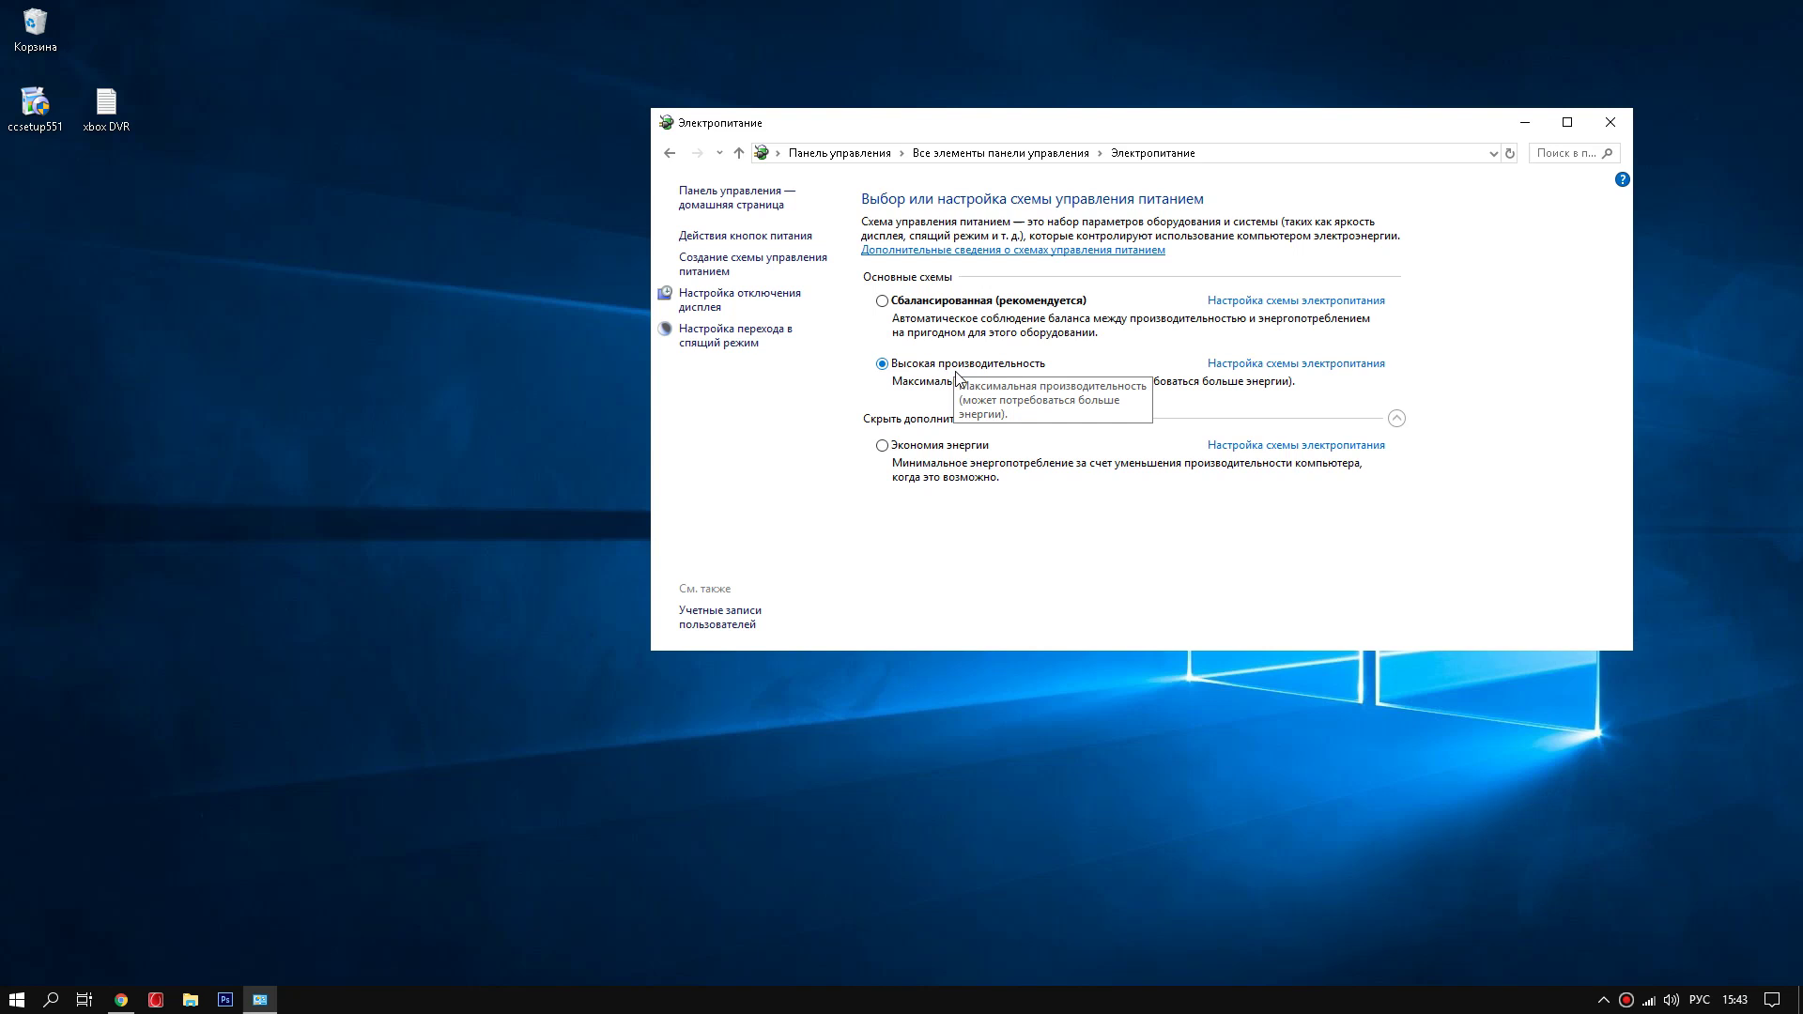
{"action": "left_click", "coordinate": [1225, 365]}
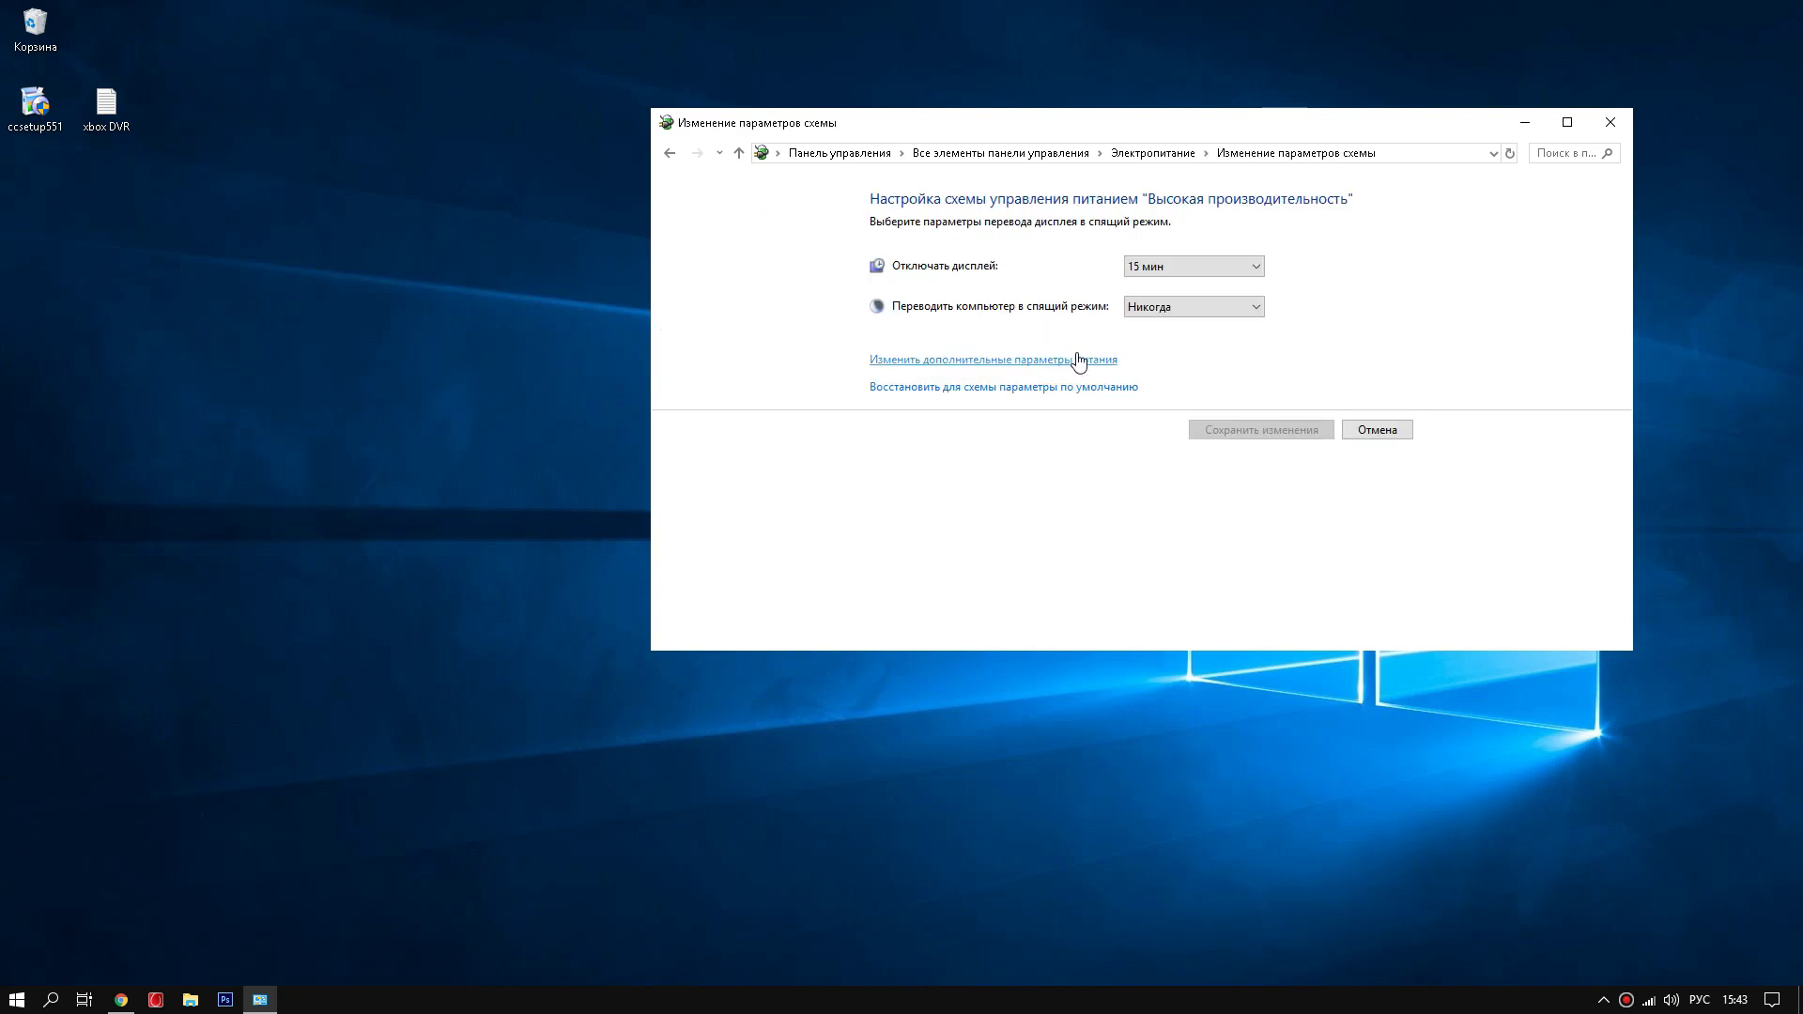
{"action": "left_click", "coordinate": [669, 153]}
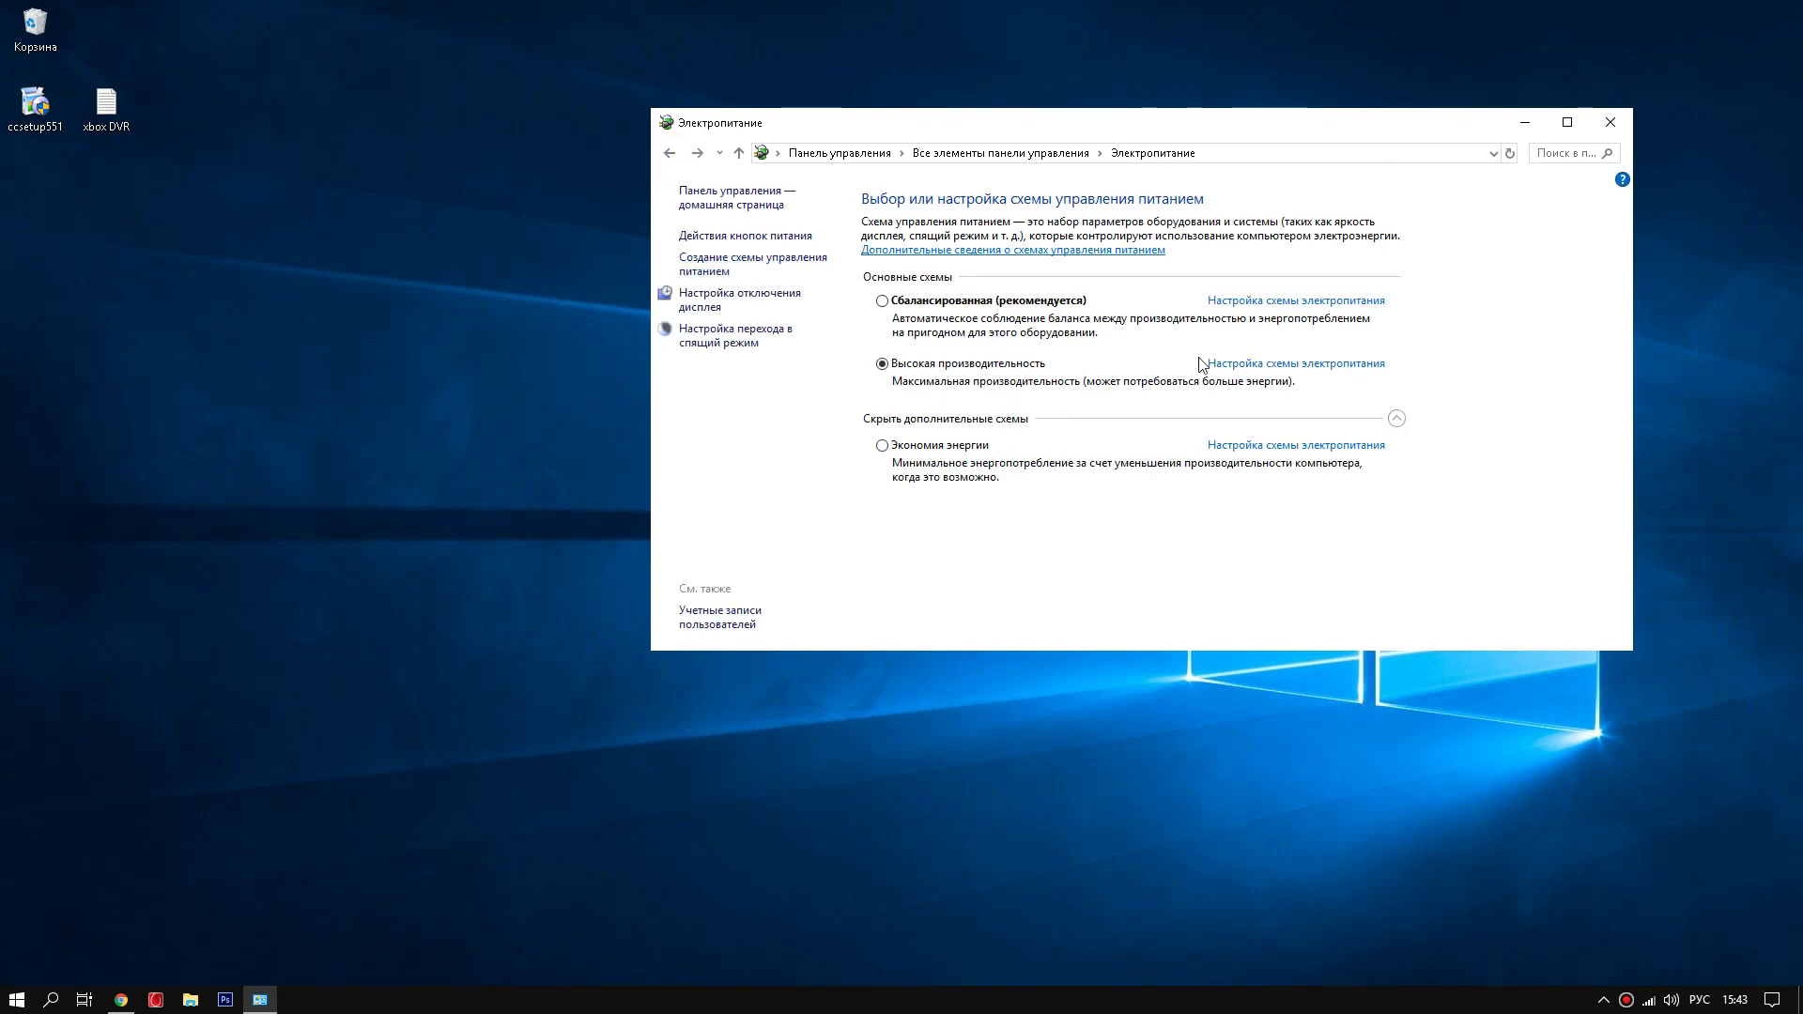
- Look through the additional power parameters of the Высокая производительность scheme, close them, and return to the scheme list
{"action": "left_click", "coordinate": [1260, 370]}
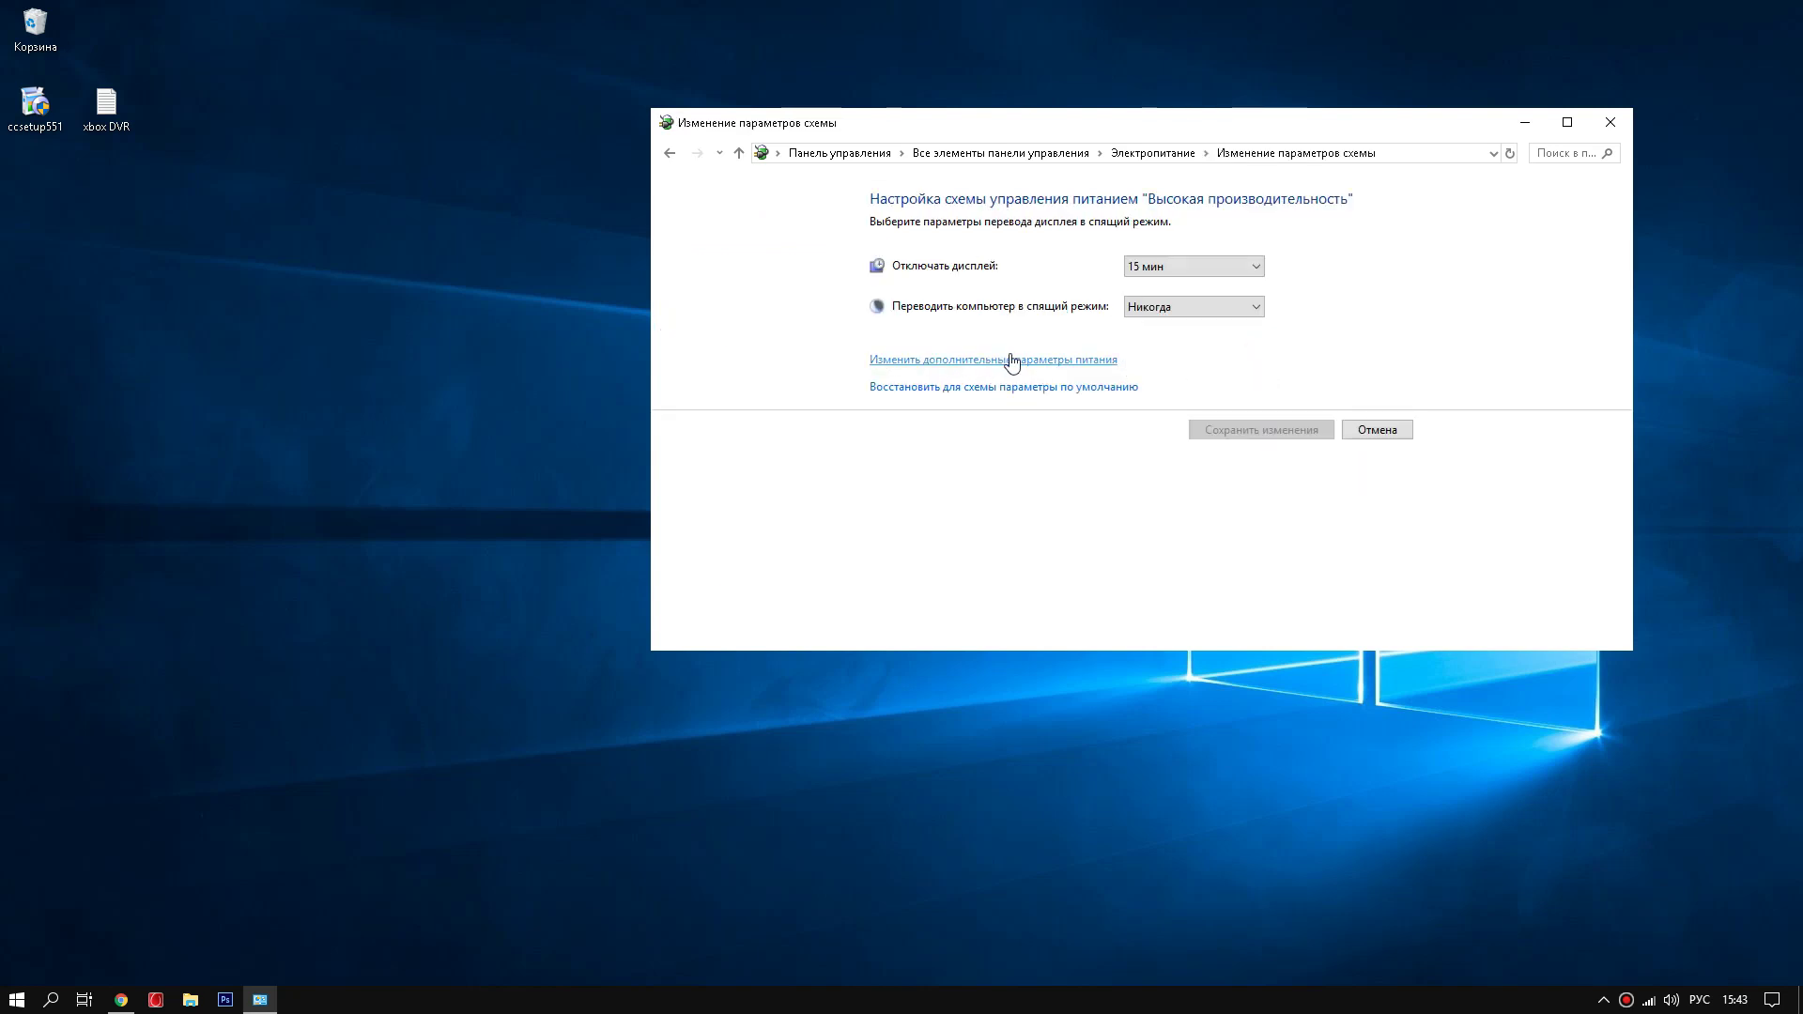
{"action": "left_click", "coordinate": [986, 362]}
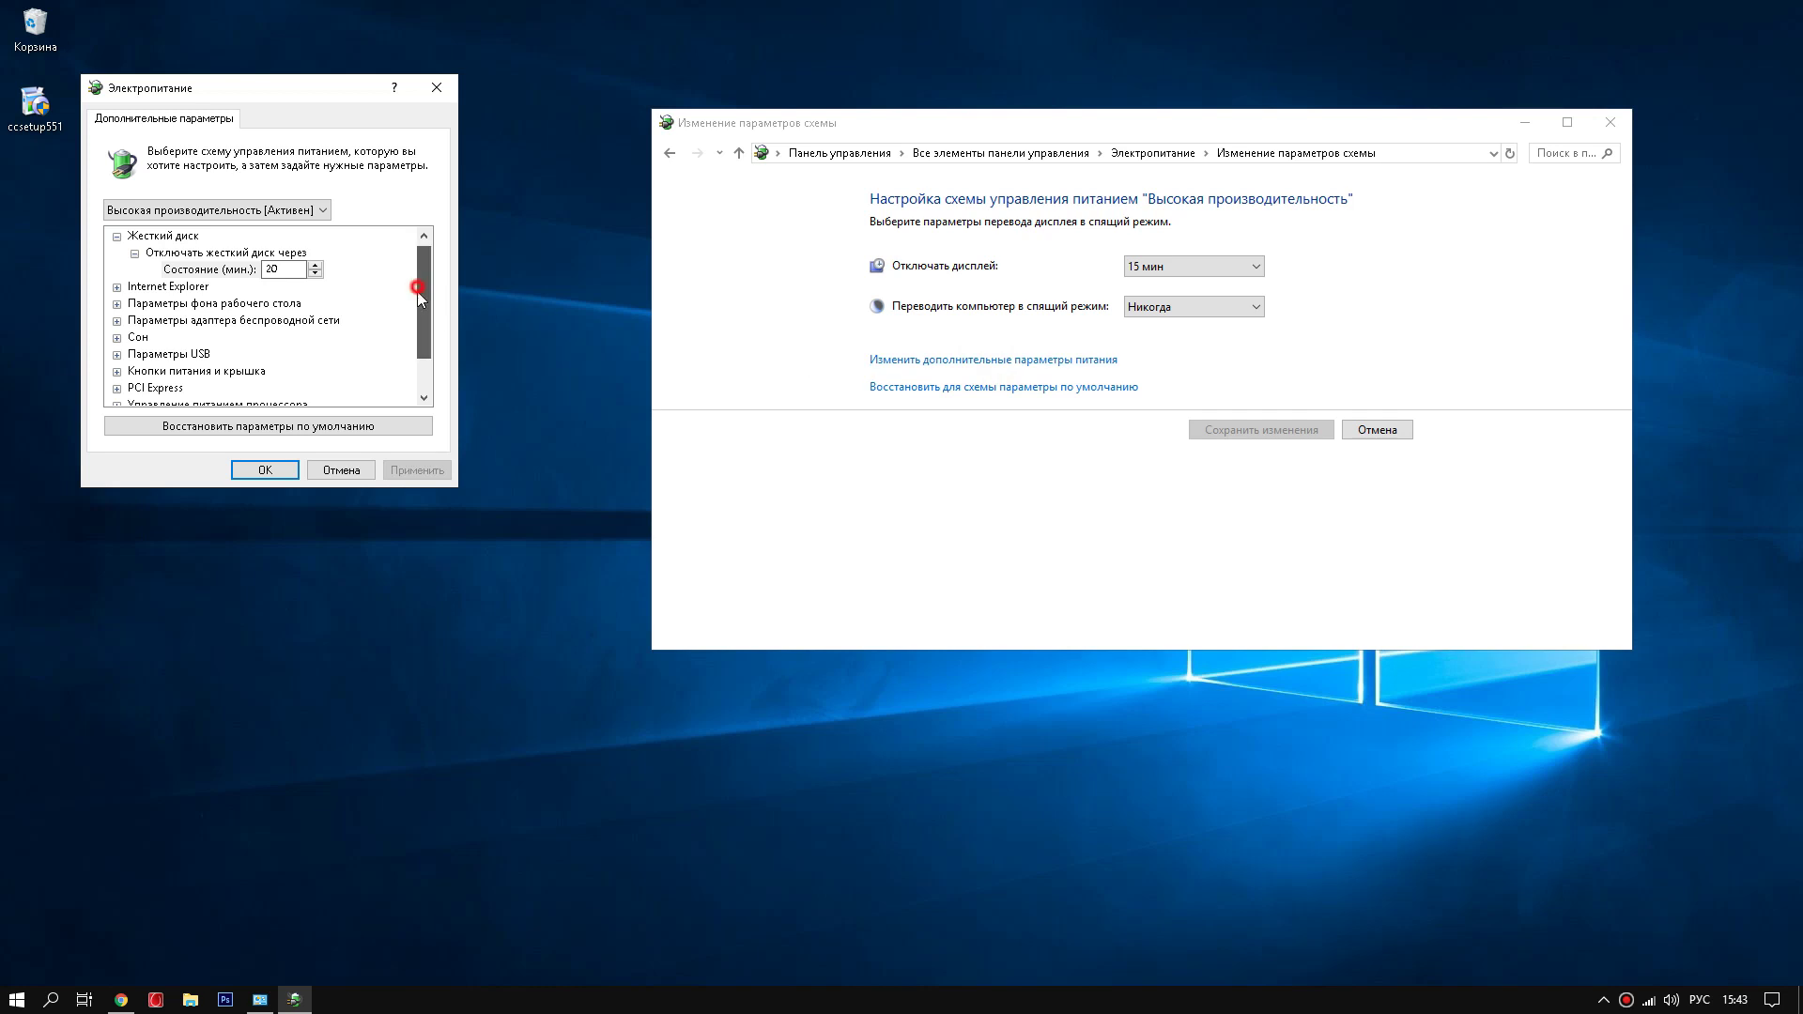
{"action": "scroll", "coordinate": [423, 291], "scroll_direction": "down", "scroll_amount": 1}
{"action": "left_click_drag", "start_coordinate": [282, 88], "coordinate": [641, 91]}
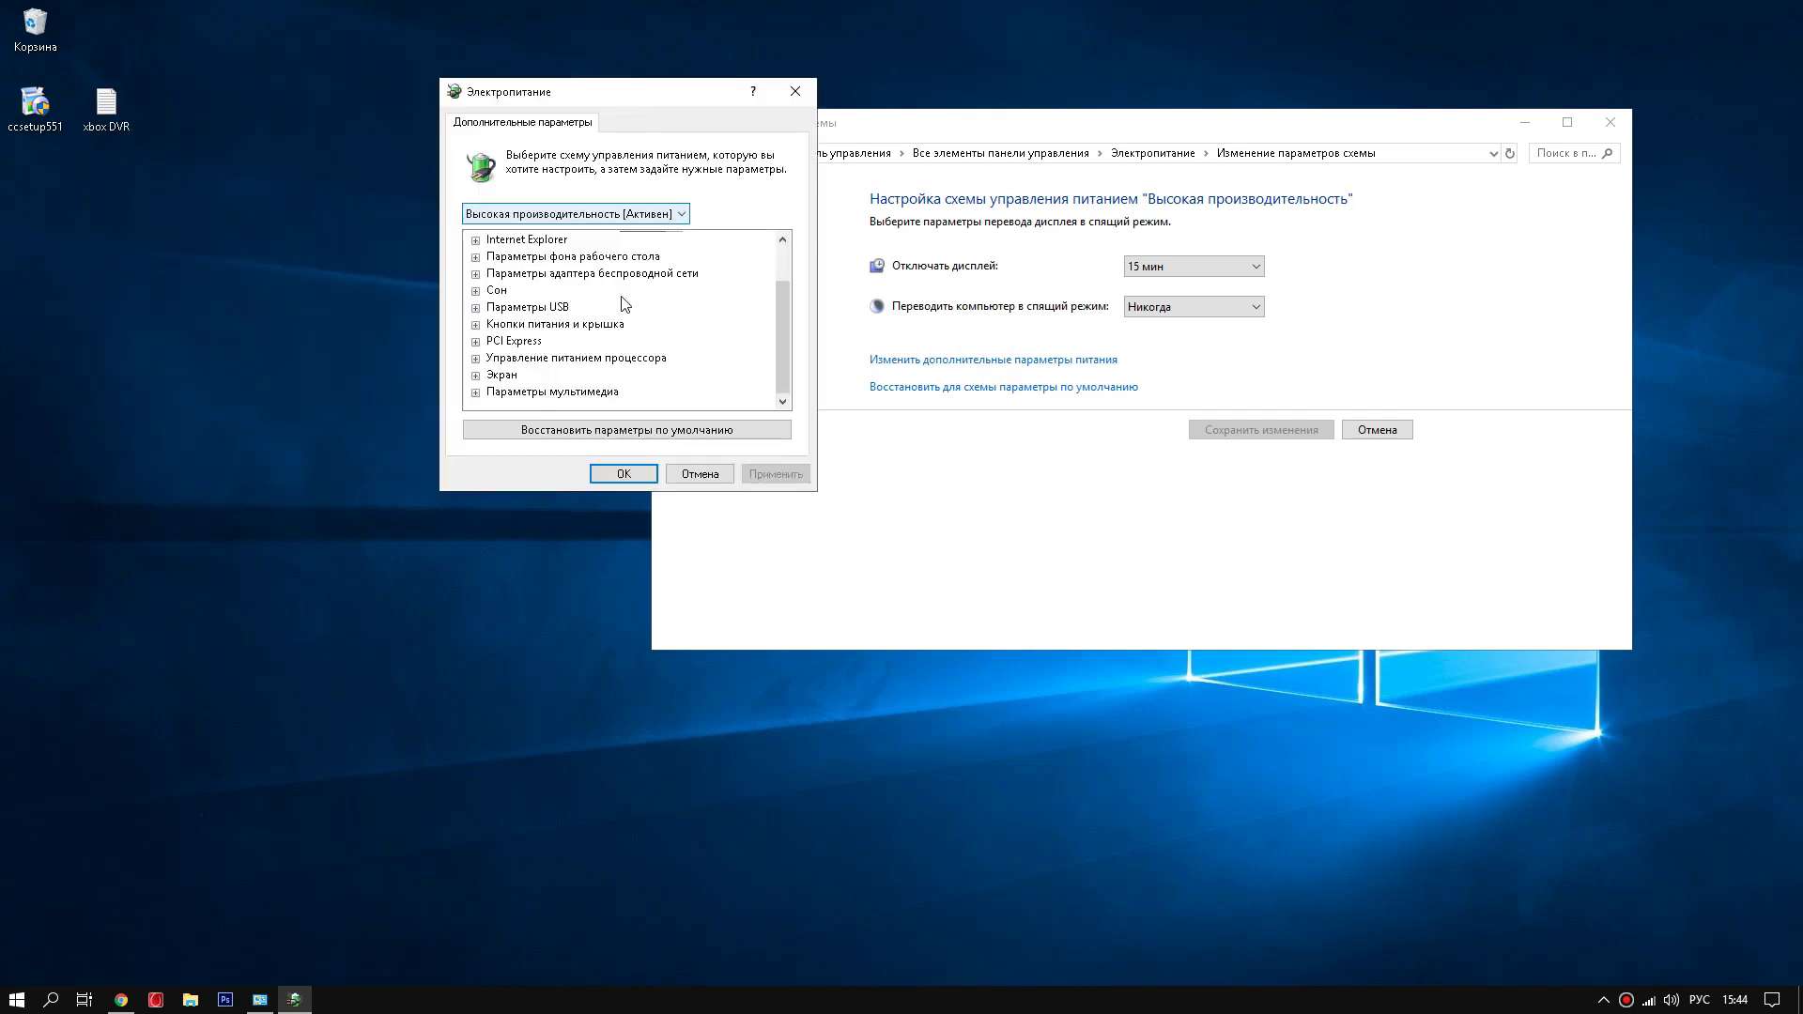
{"action": "scroll", "coordinate": [779, 296], "scroll_direction": "up", "scroll_amount": 1}
{"action": "left_click_drag", "start_coordinate": [781, 279], "coordinate": [785, 314]}
{"action": "left_click", "coordinate": [797, 90]}
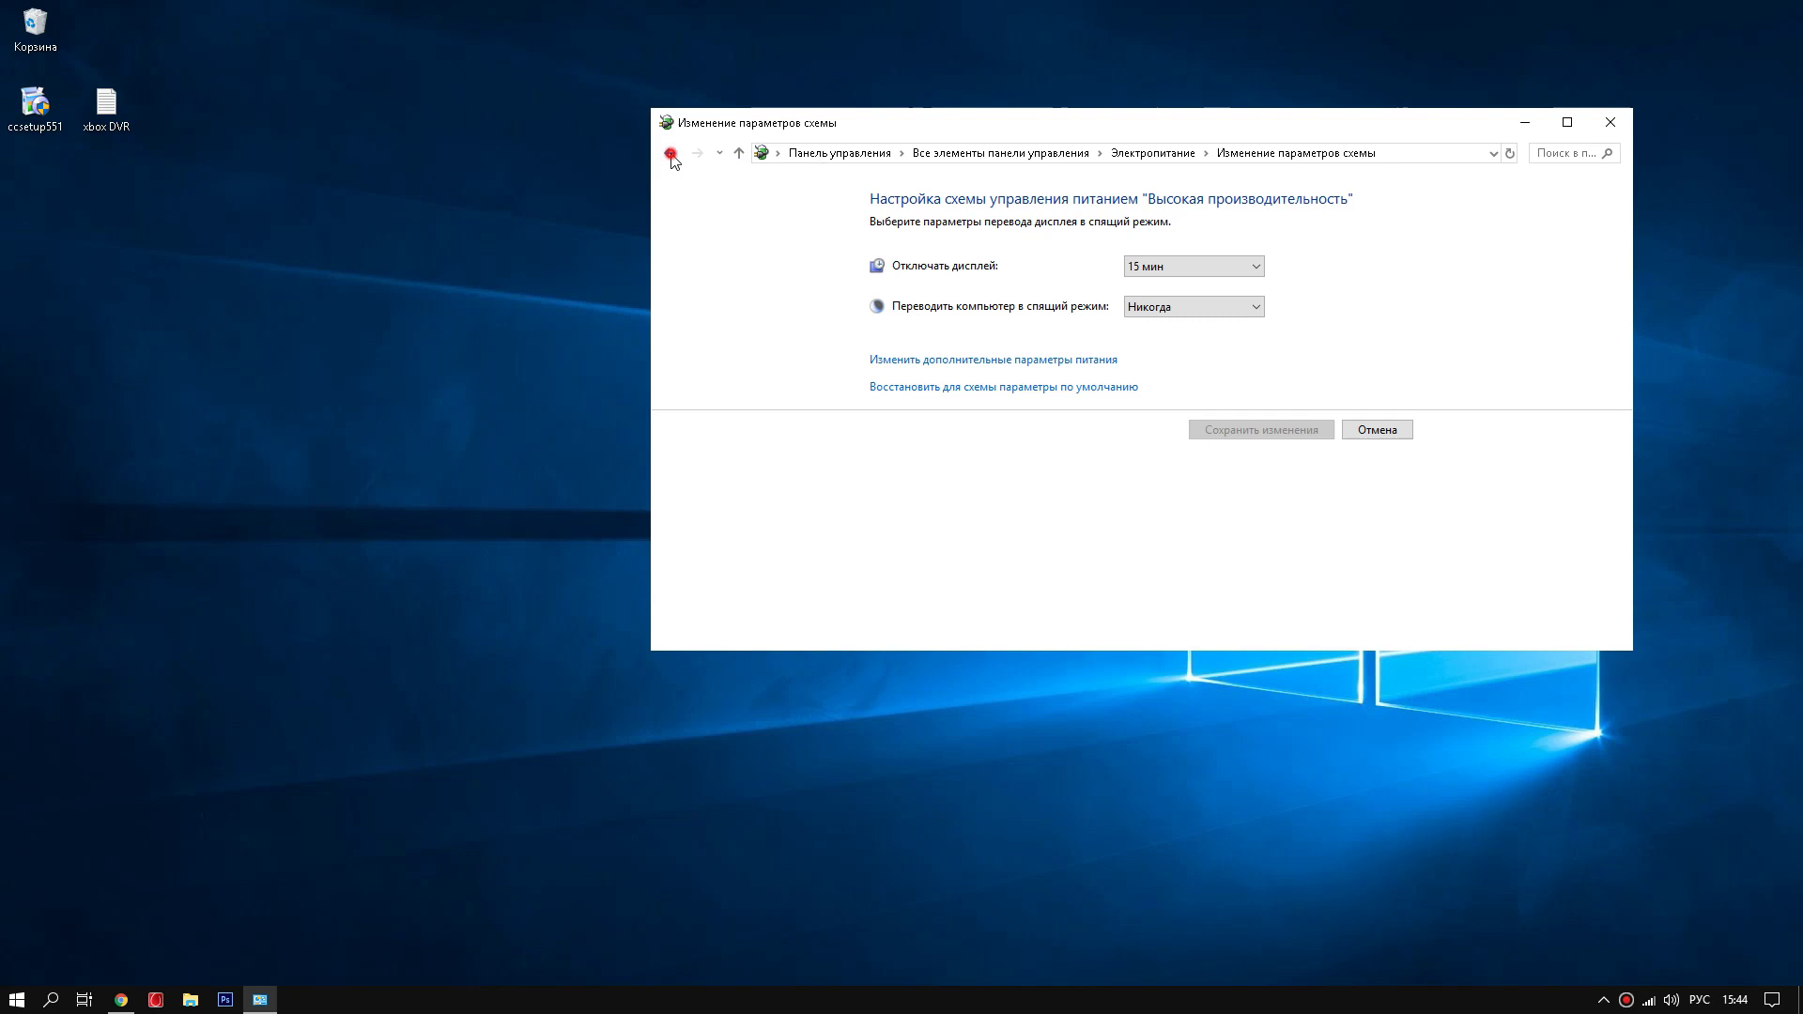
{"action": "left_click", "coordinate": [669, 153]}
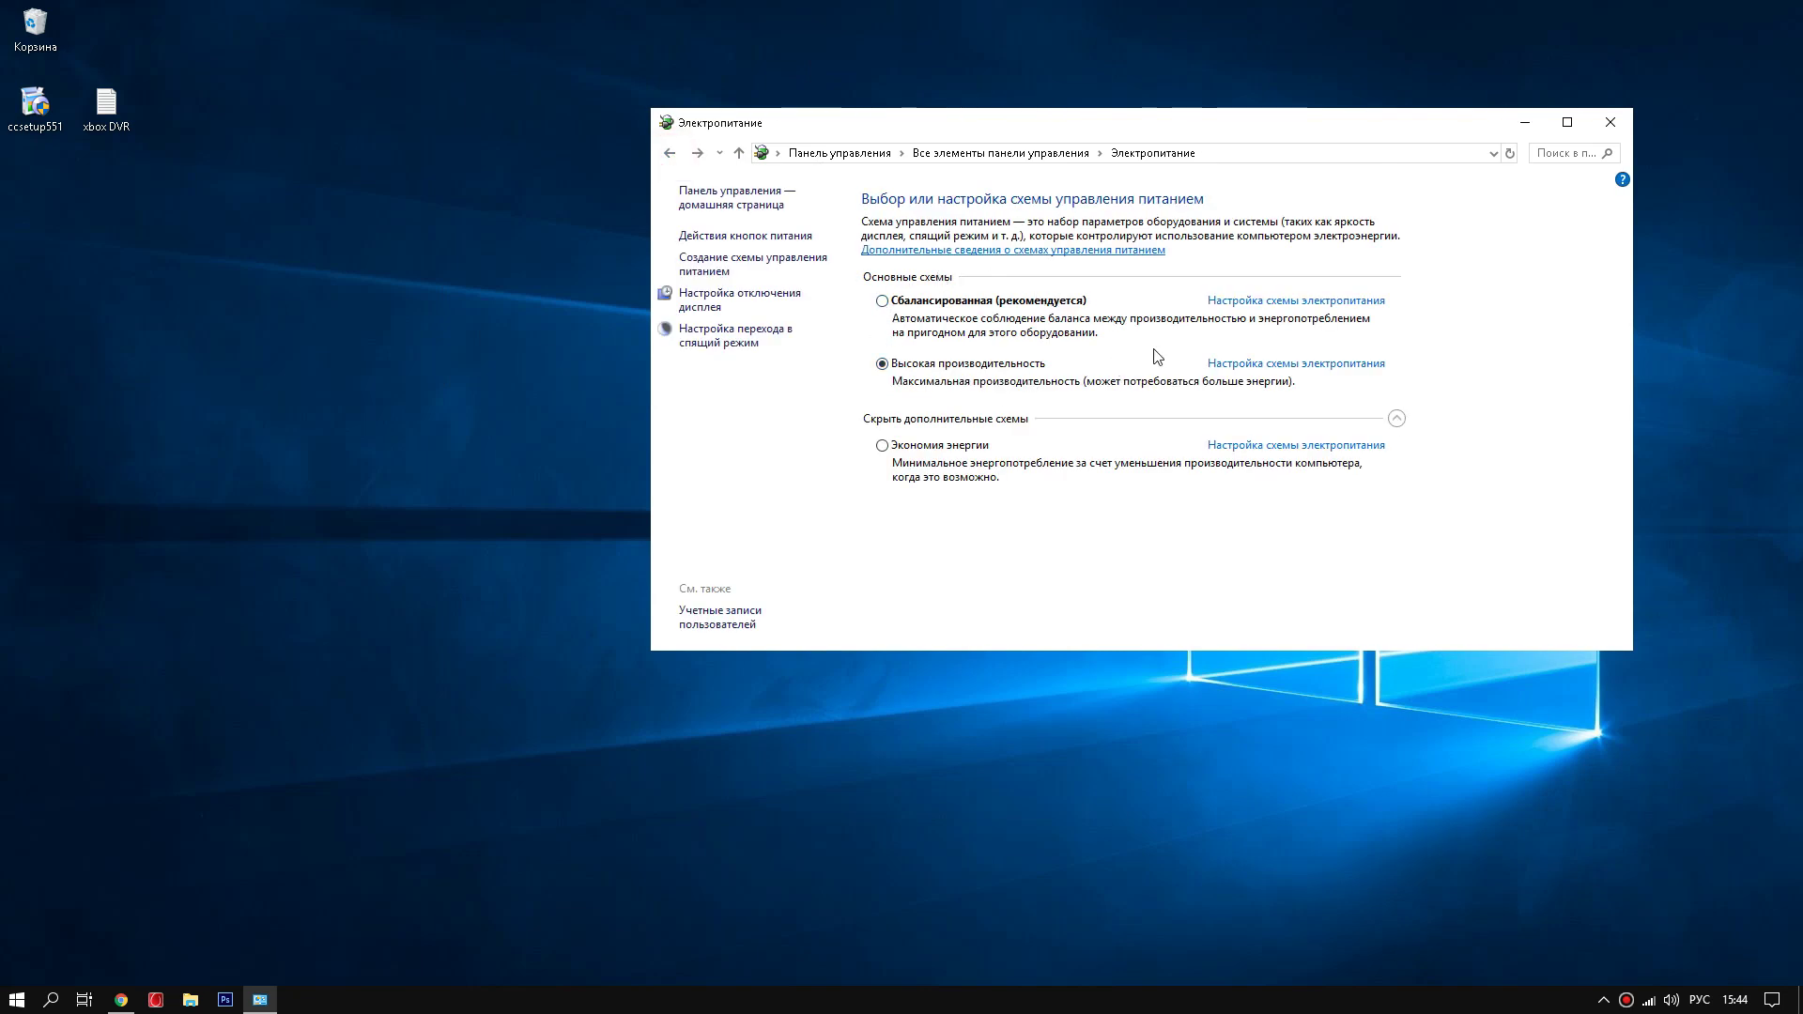
- Examine the minimum and maximum processor state under Управление питанием процессора in the Сбалансированная scheme's additional parameters
{"action": "left_click", "coordinate": [1245, 302]}
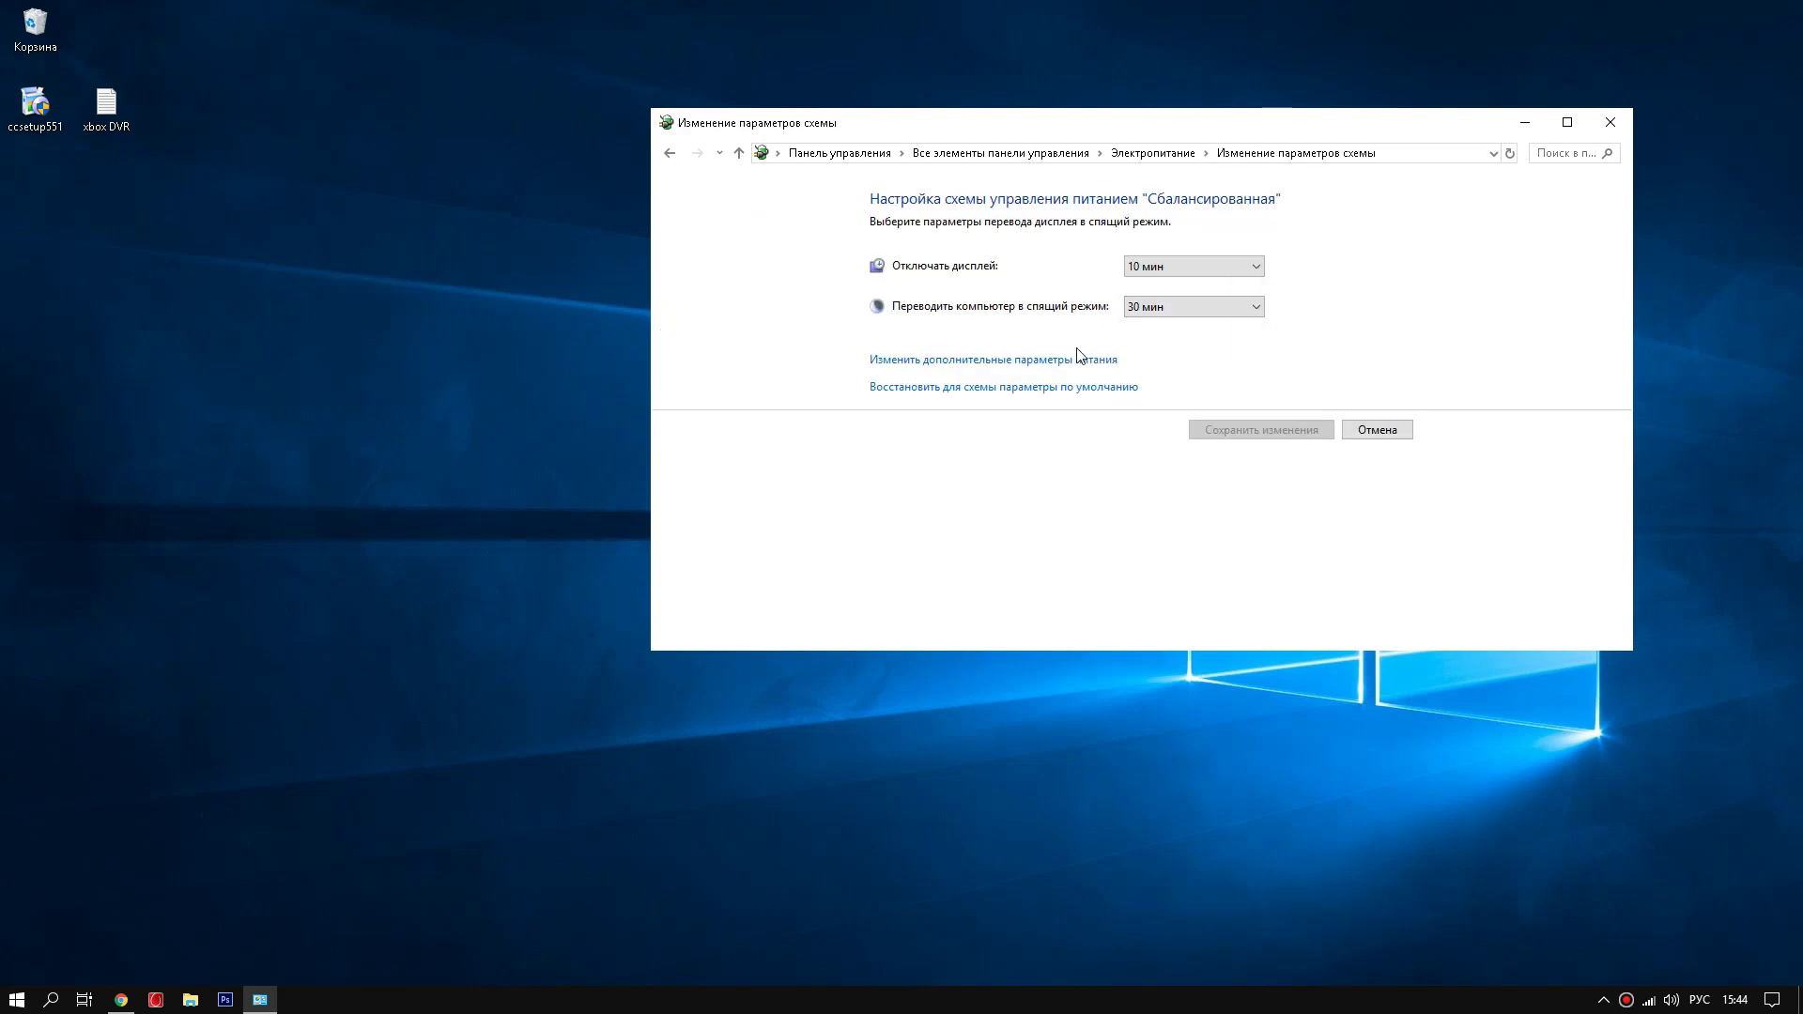
{"action": "left_click", "coordinate": [968, 362]}
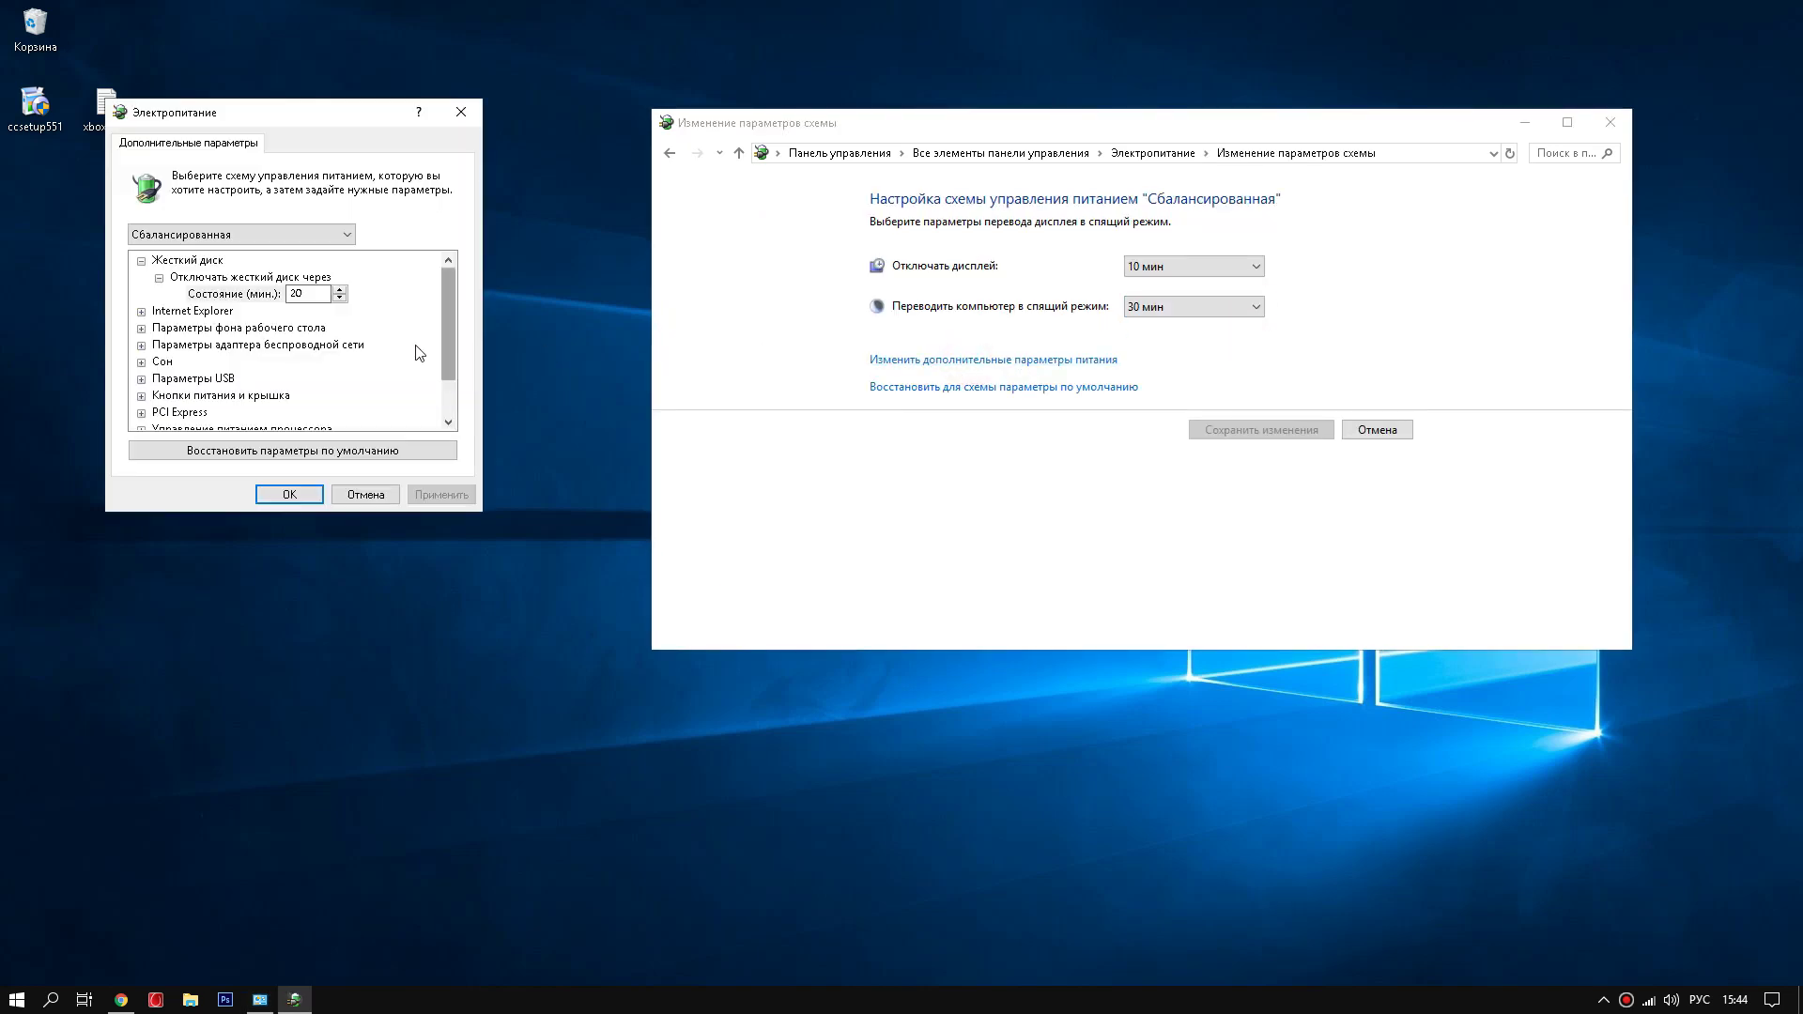
{"action": "left_click_drag", "start_coordinate": [450, 321], "coordinate": [451, 370]}
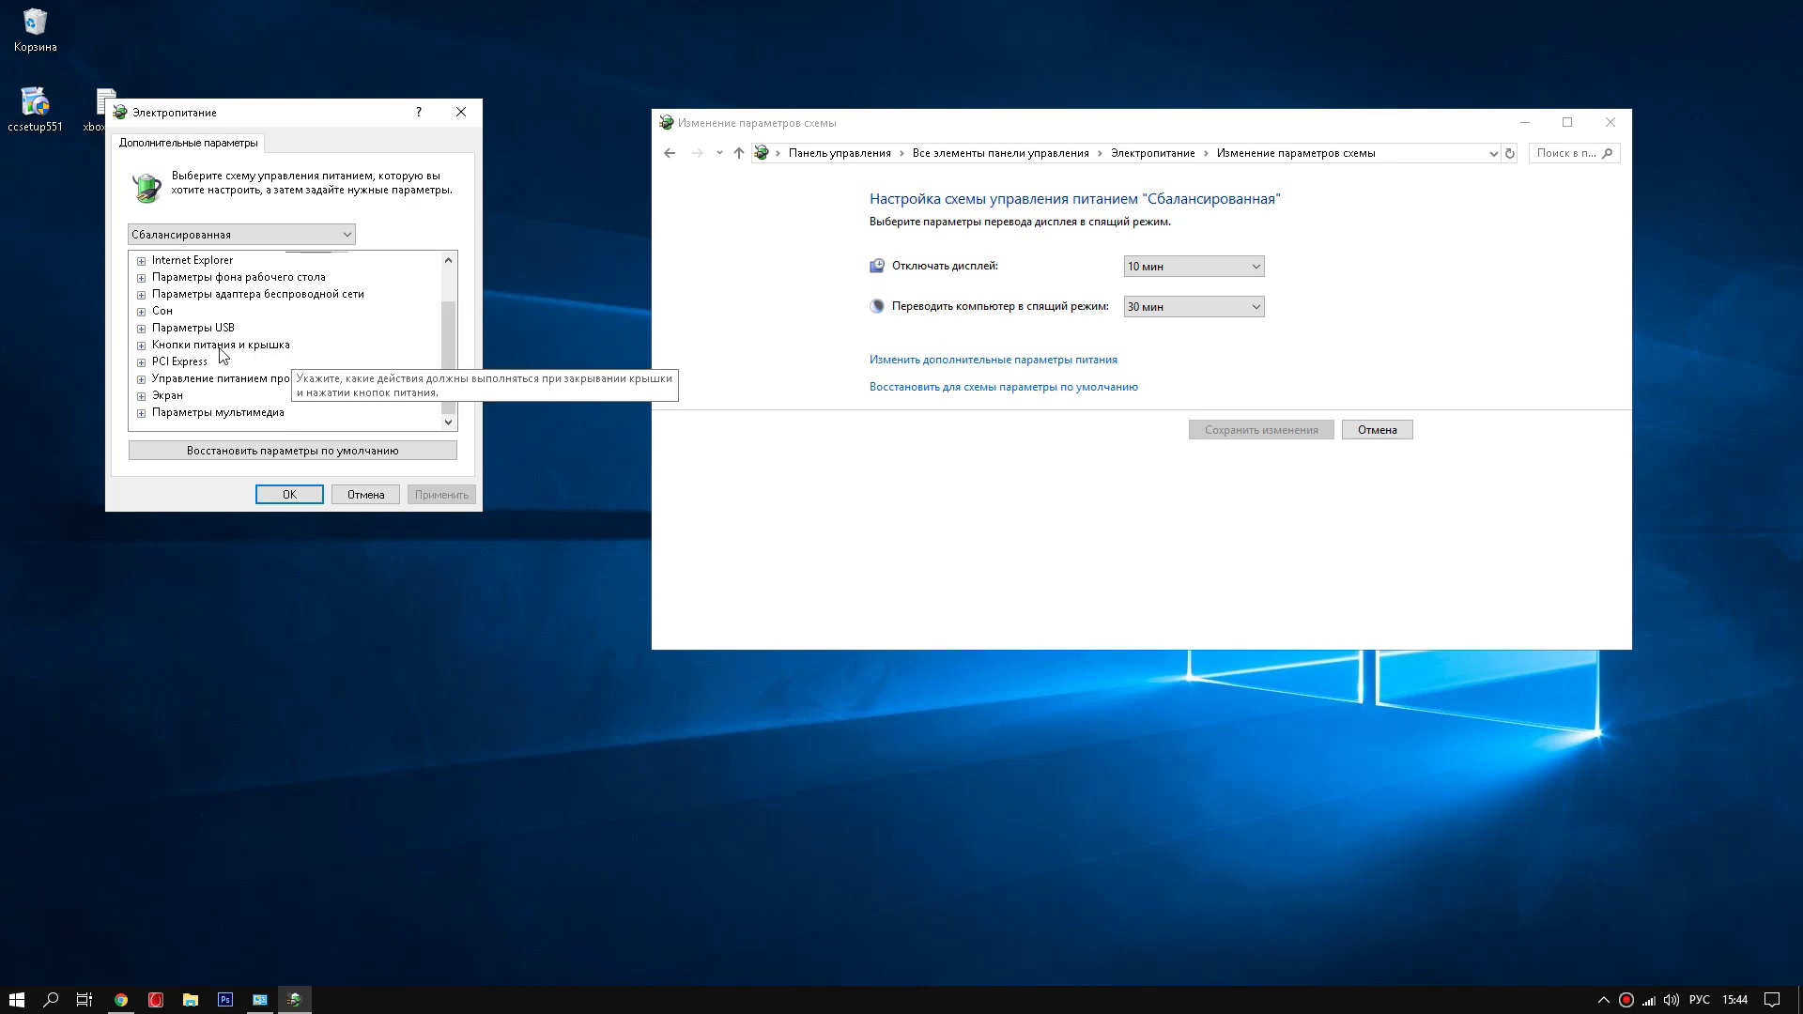
{"action": "left_click", "coordinate": [141, 379]}
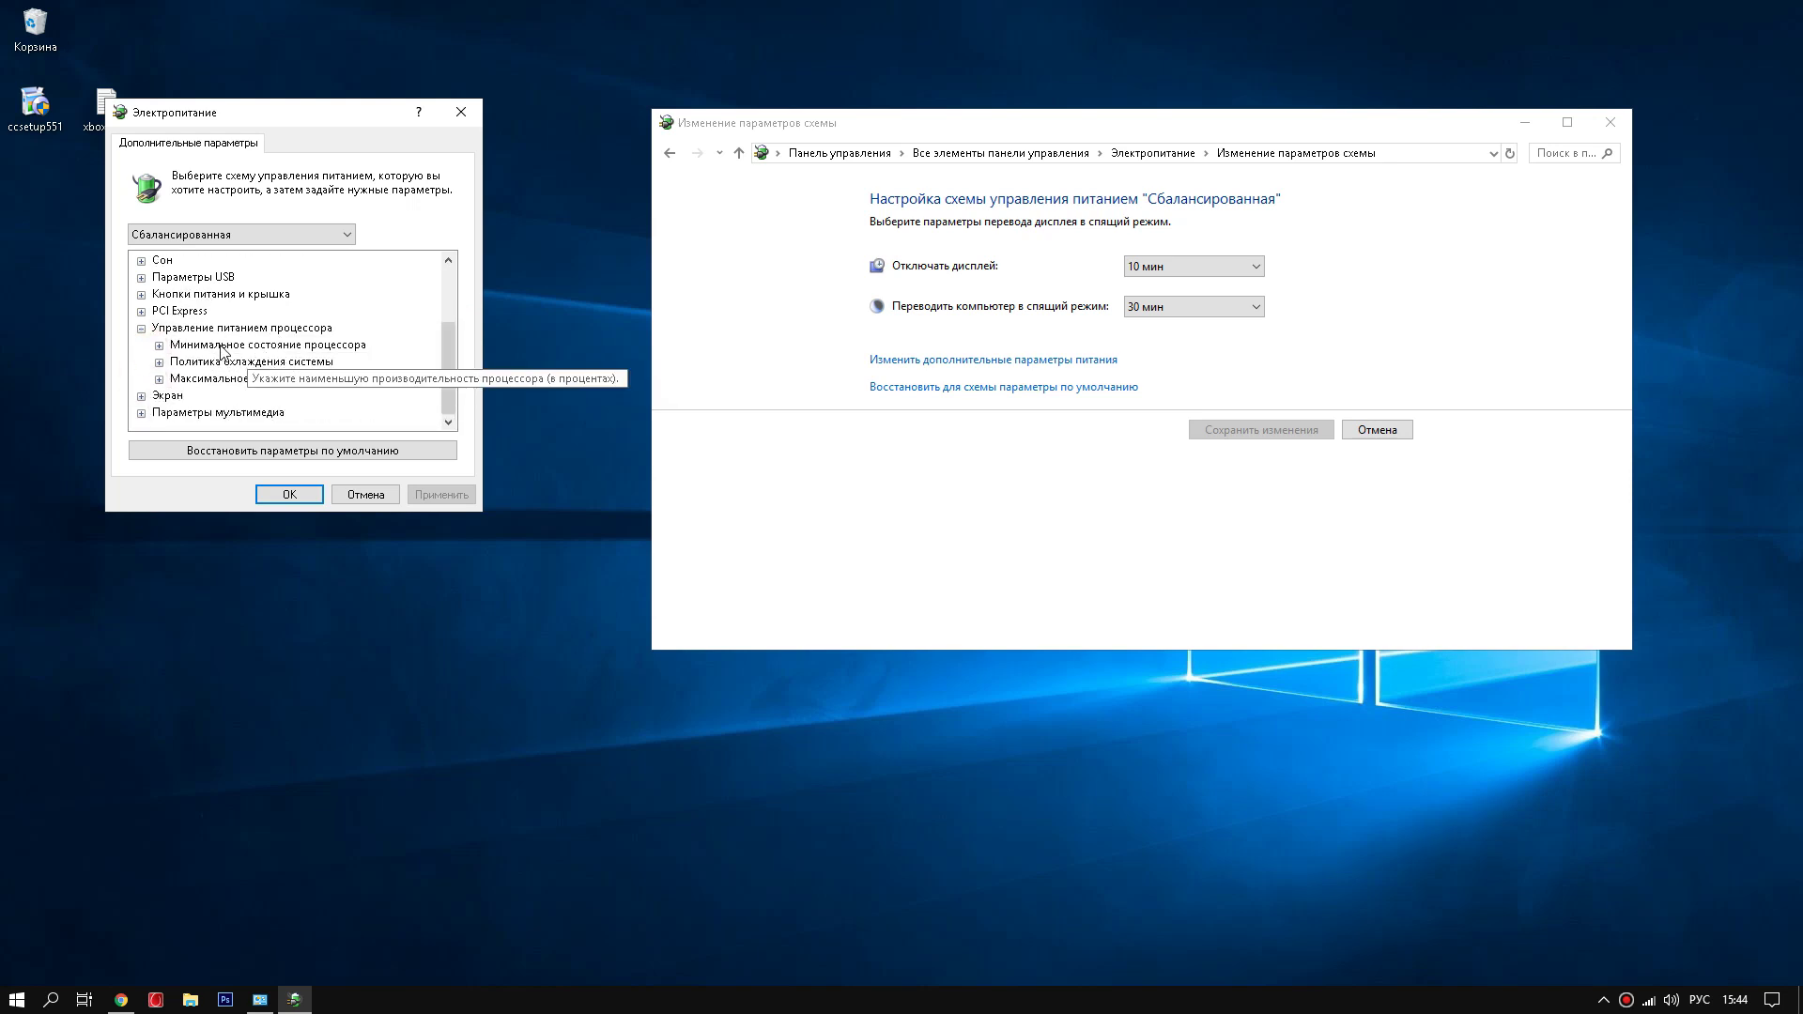
{"action": "left_click", "coordinate": [159, 346]}
{"action": "left_click", "coordinate": [159, 395]}
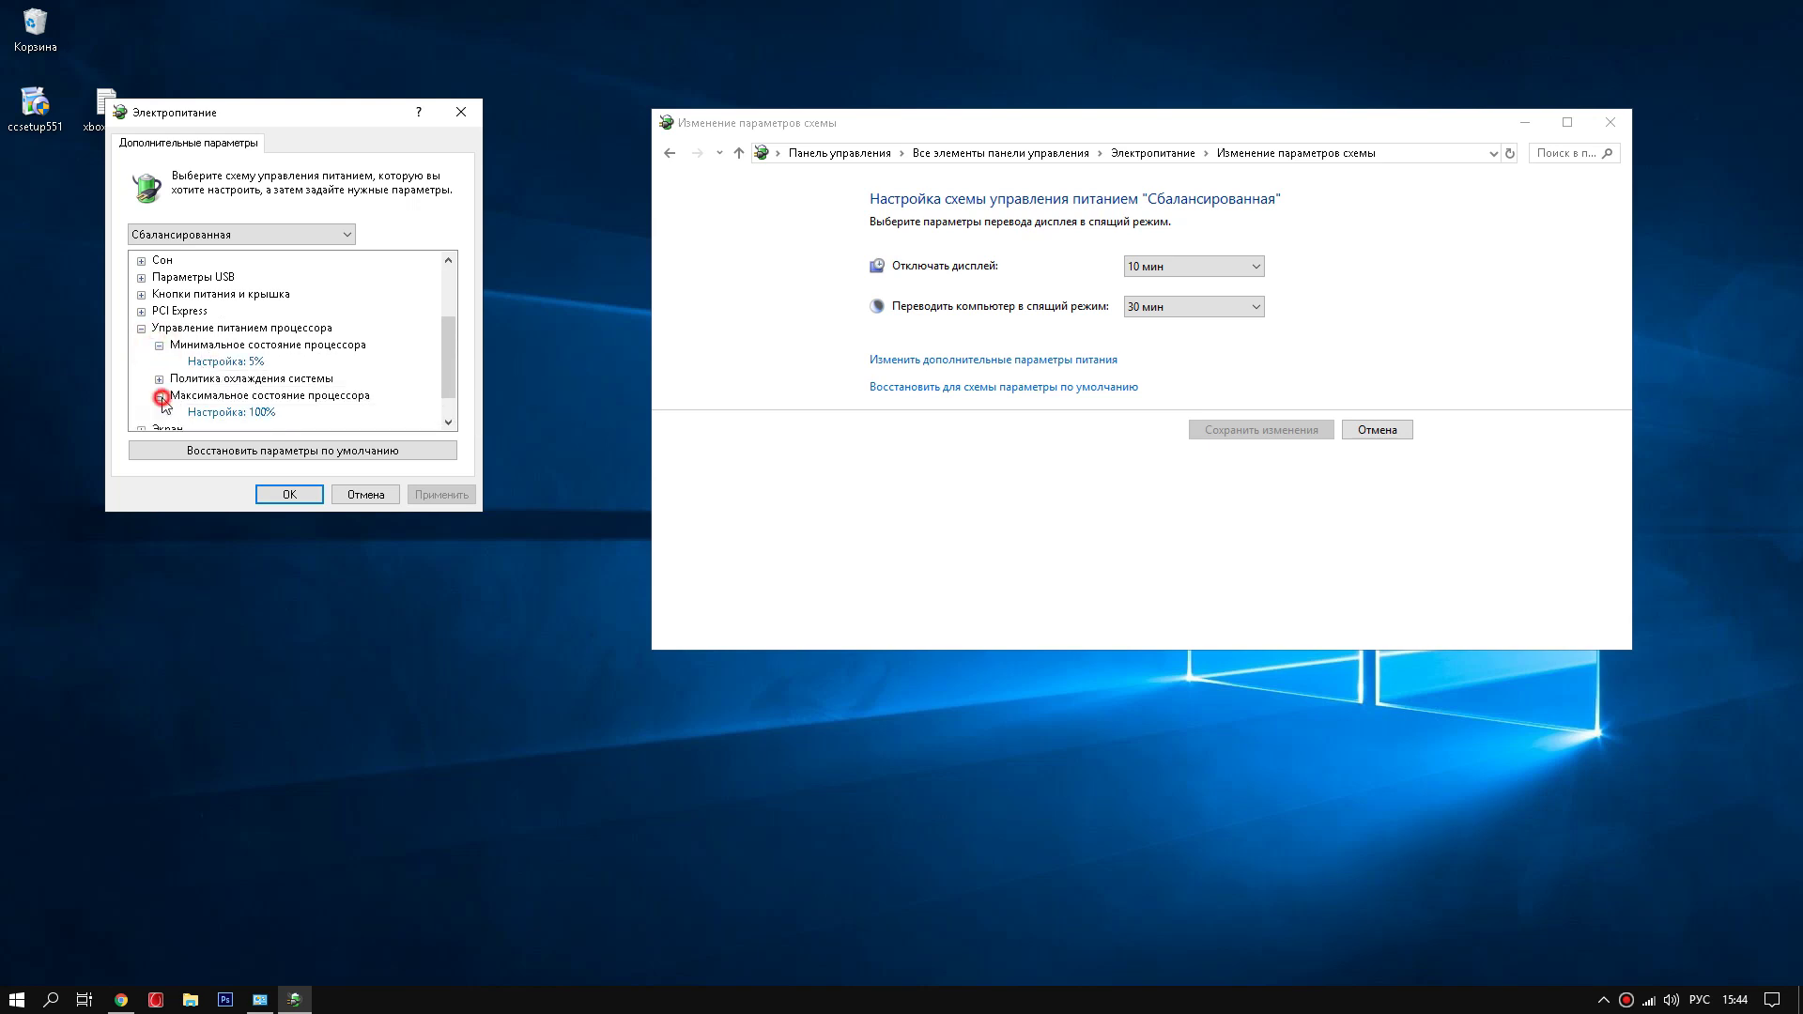
{"action": "scroll", "coordinate": [220, 385], "scroll_direction": "down", "scroll_amount": 1}
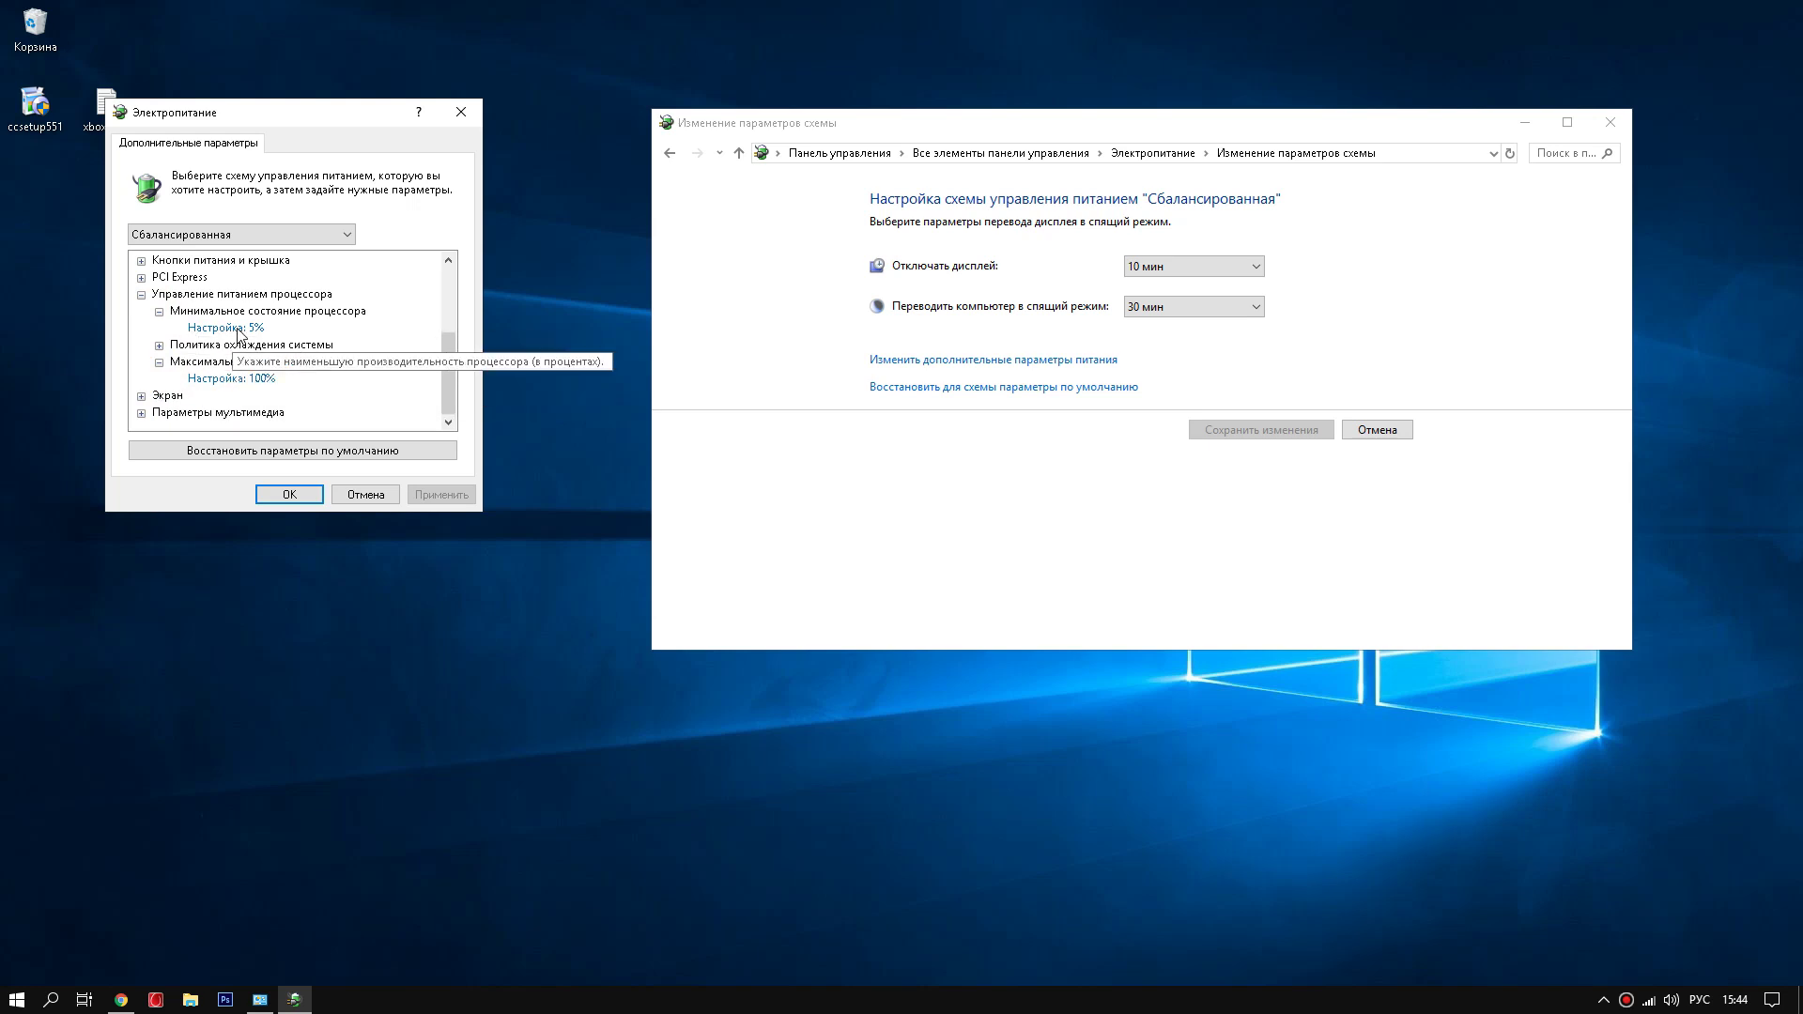
{"action": "left_click", "coordinate": [141, 294]}
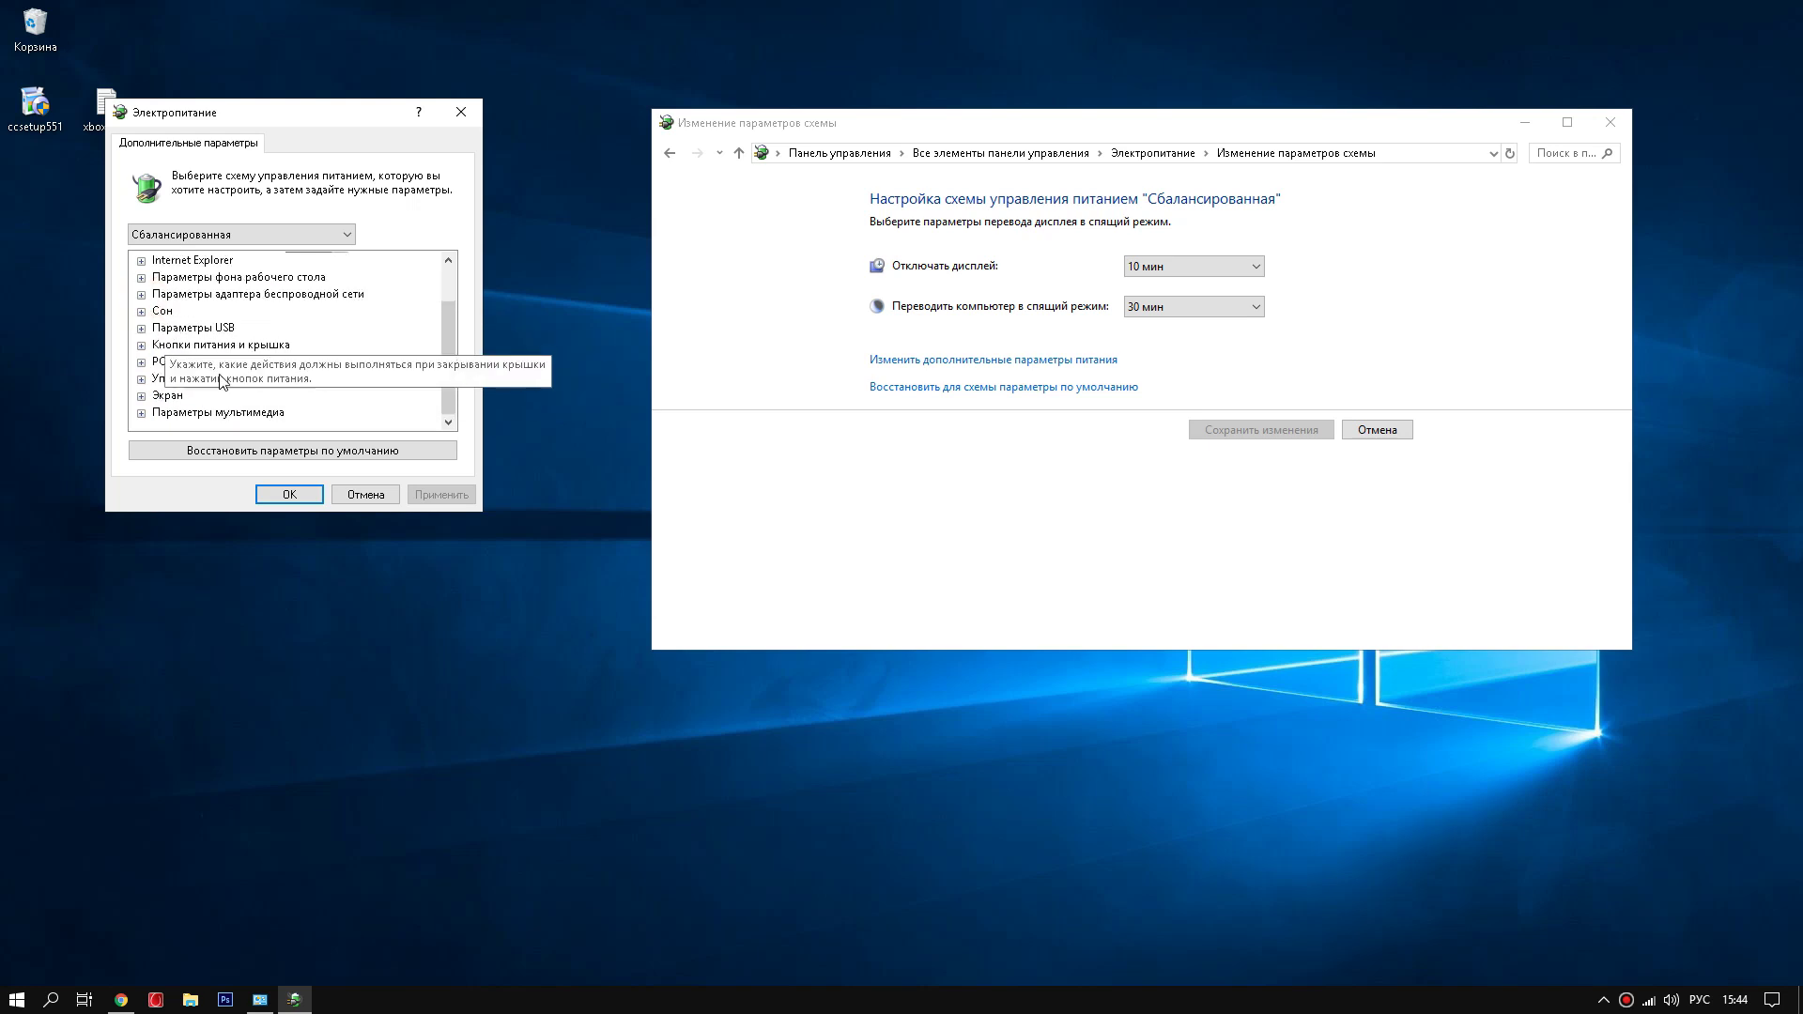
- Examine the Экран and Параметры мультимедиа groups in the additional parameters of the Сбалансированная scheme
{"action": "left_click", "coordinate": [141, 396]}
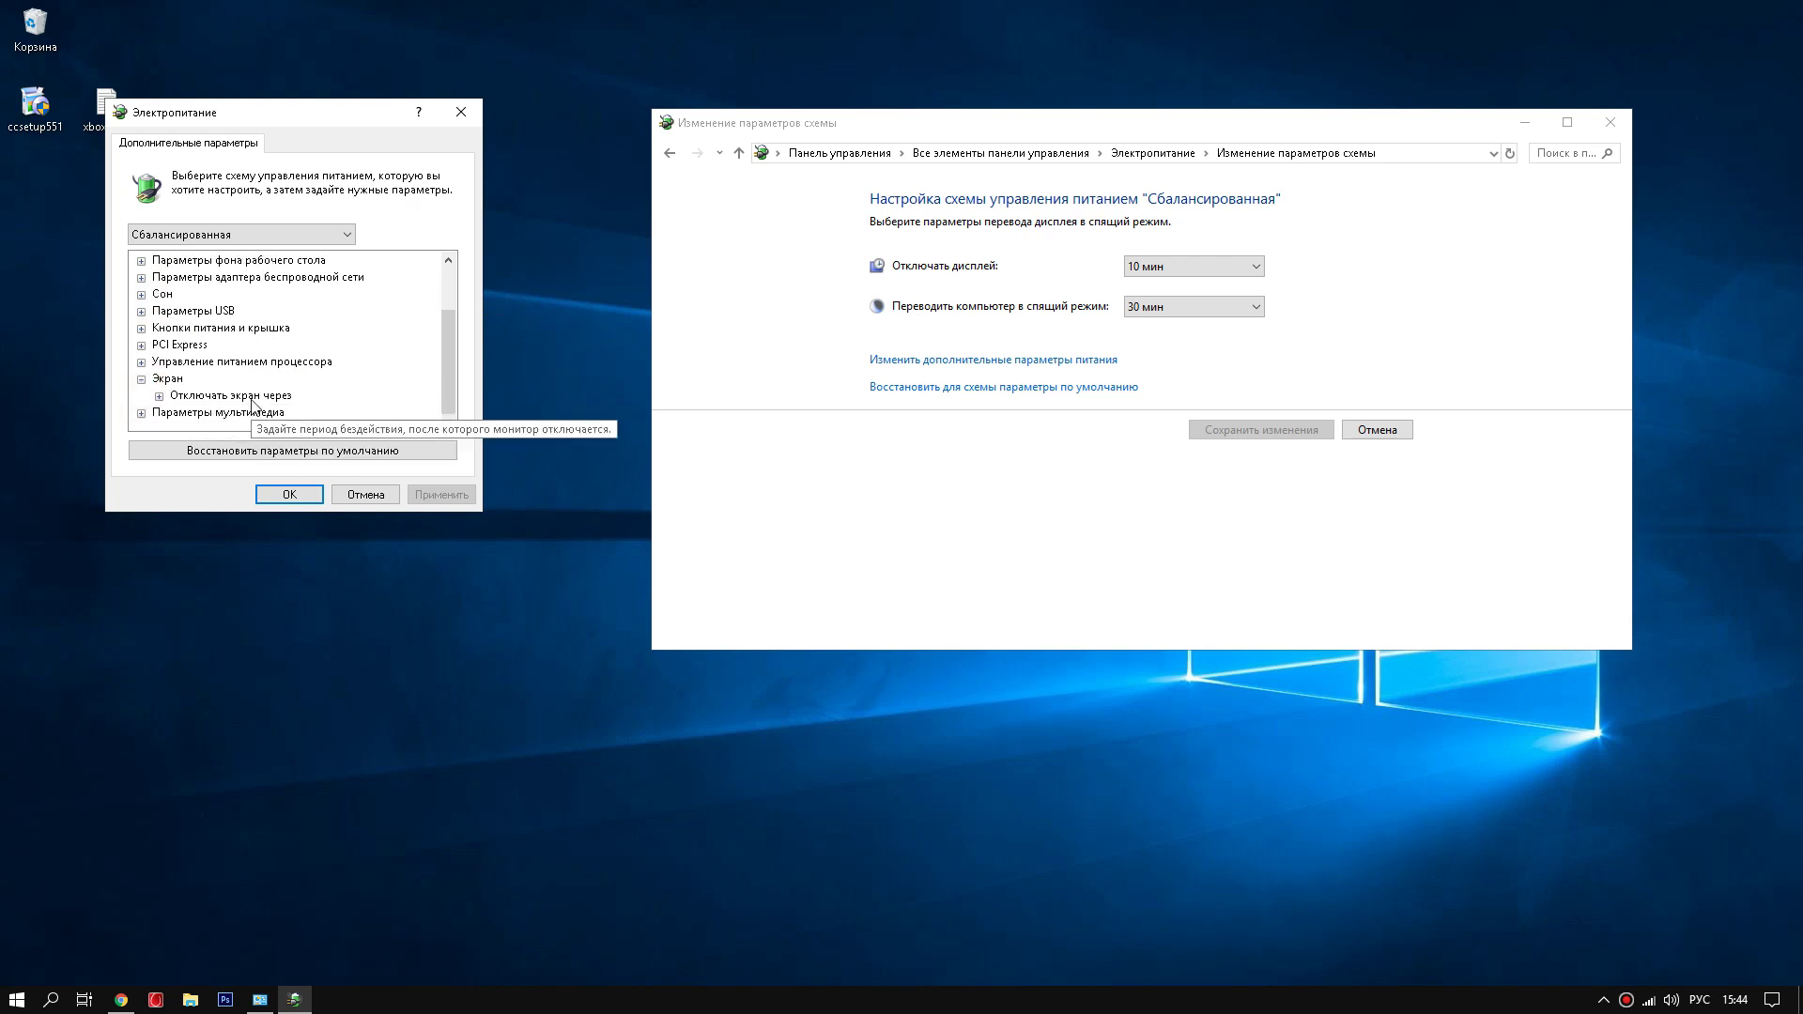
{"action": "left_click", "coordinate": [141, 379]}
{"action": "left_click", "coordinate": [141, 412]}
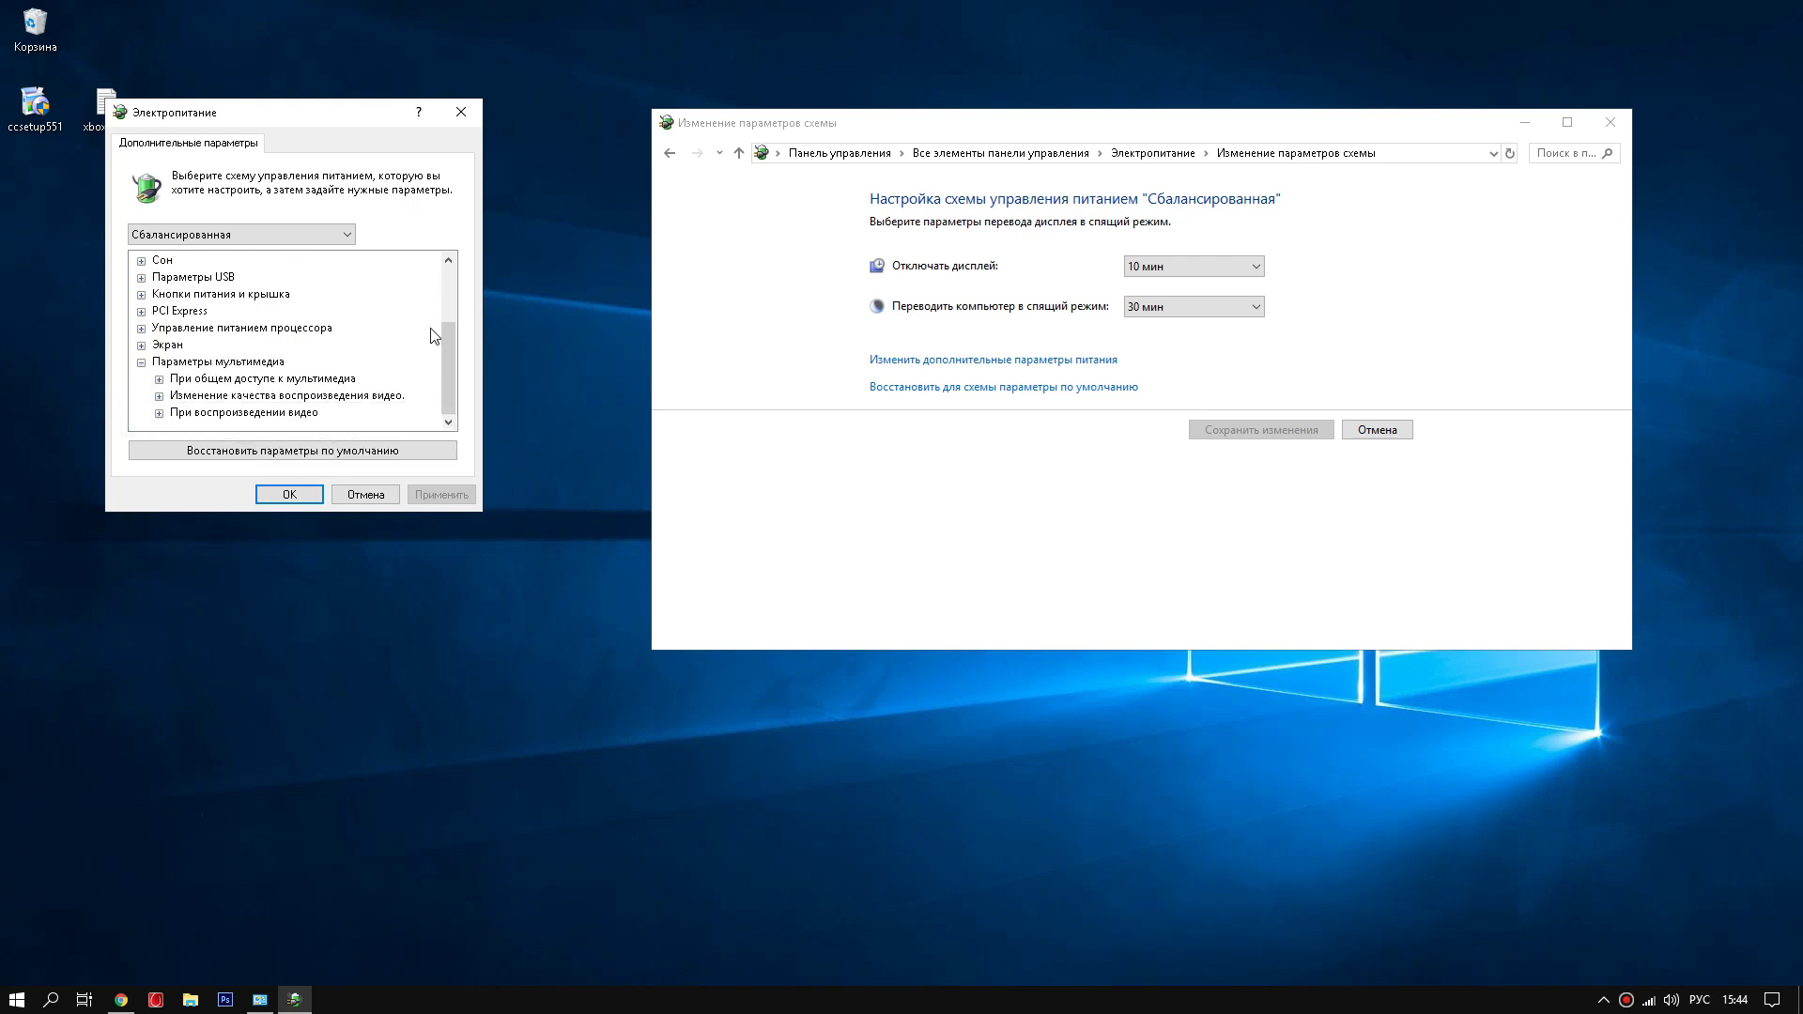
- Close the additional power parameters of the Сбалансированная scheme, return to the scheme list and close the Электропитание window
{"action": "left_click", "coordinate": [460, 113]}
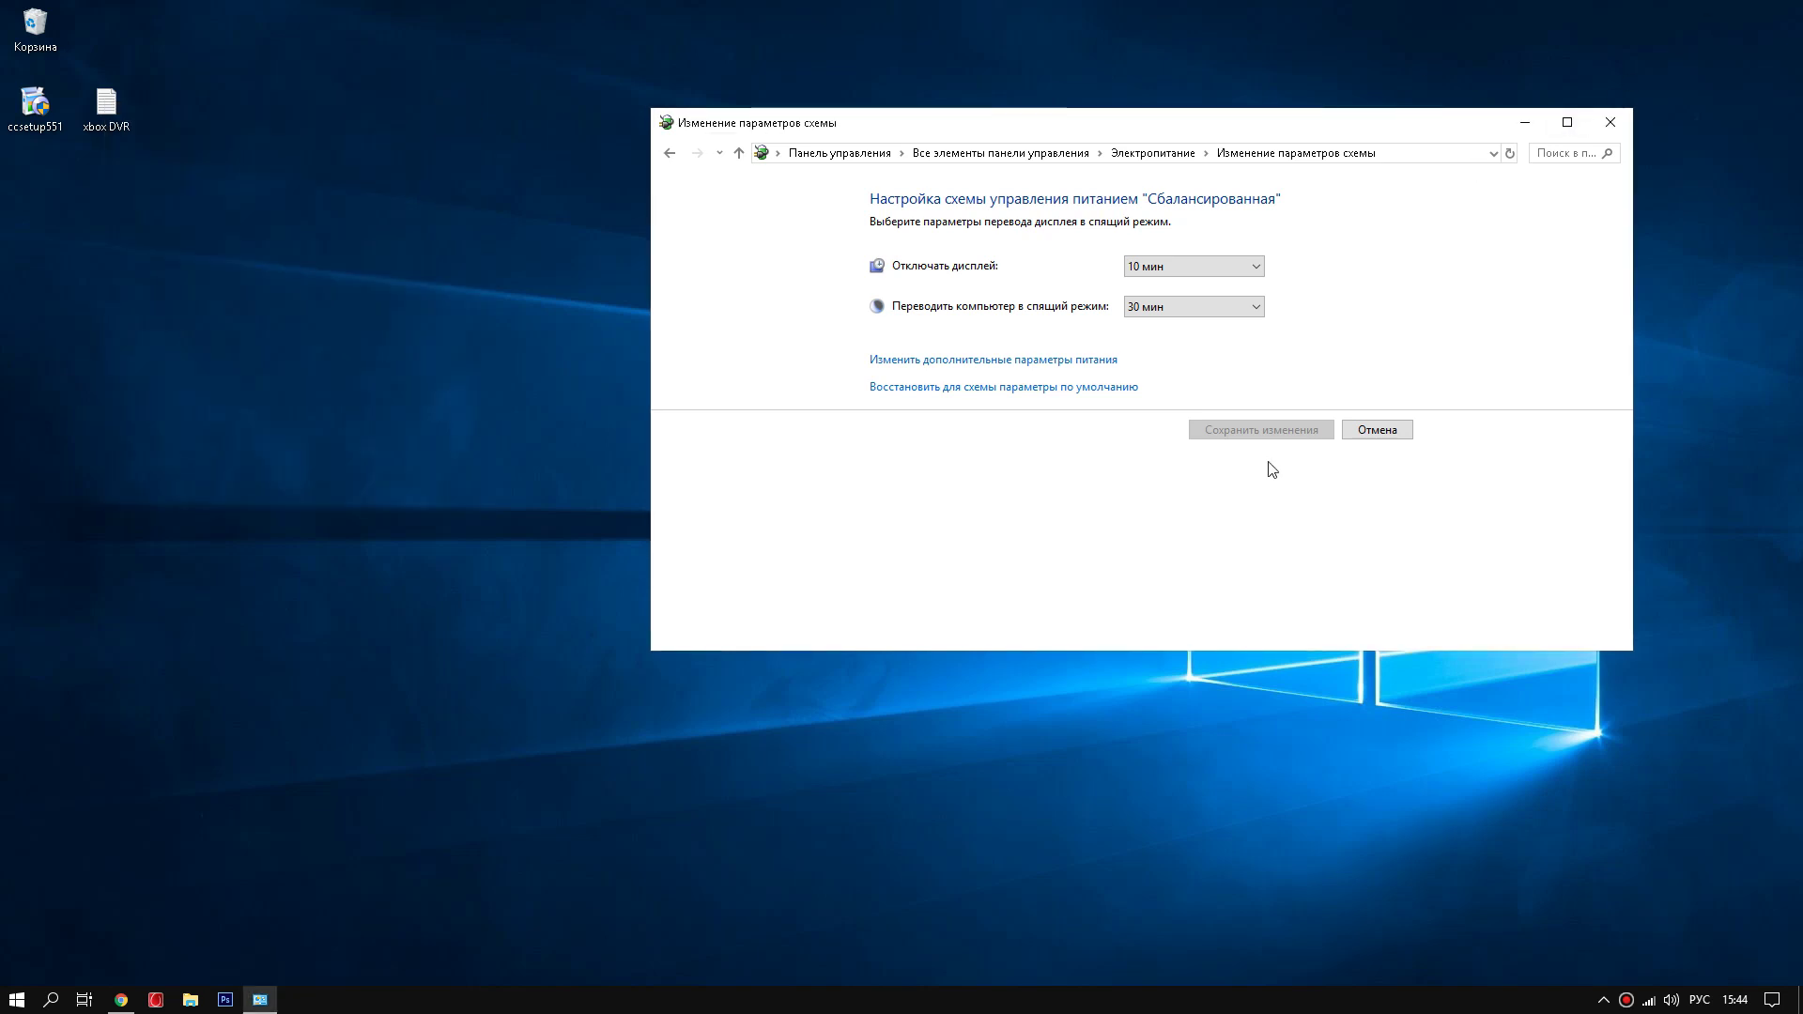
{"action": "left_click", "coordinate": [669, 153]}
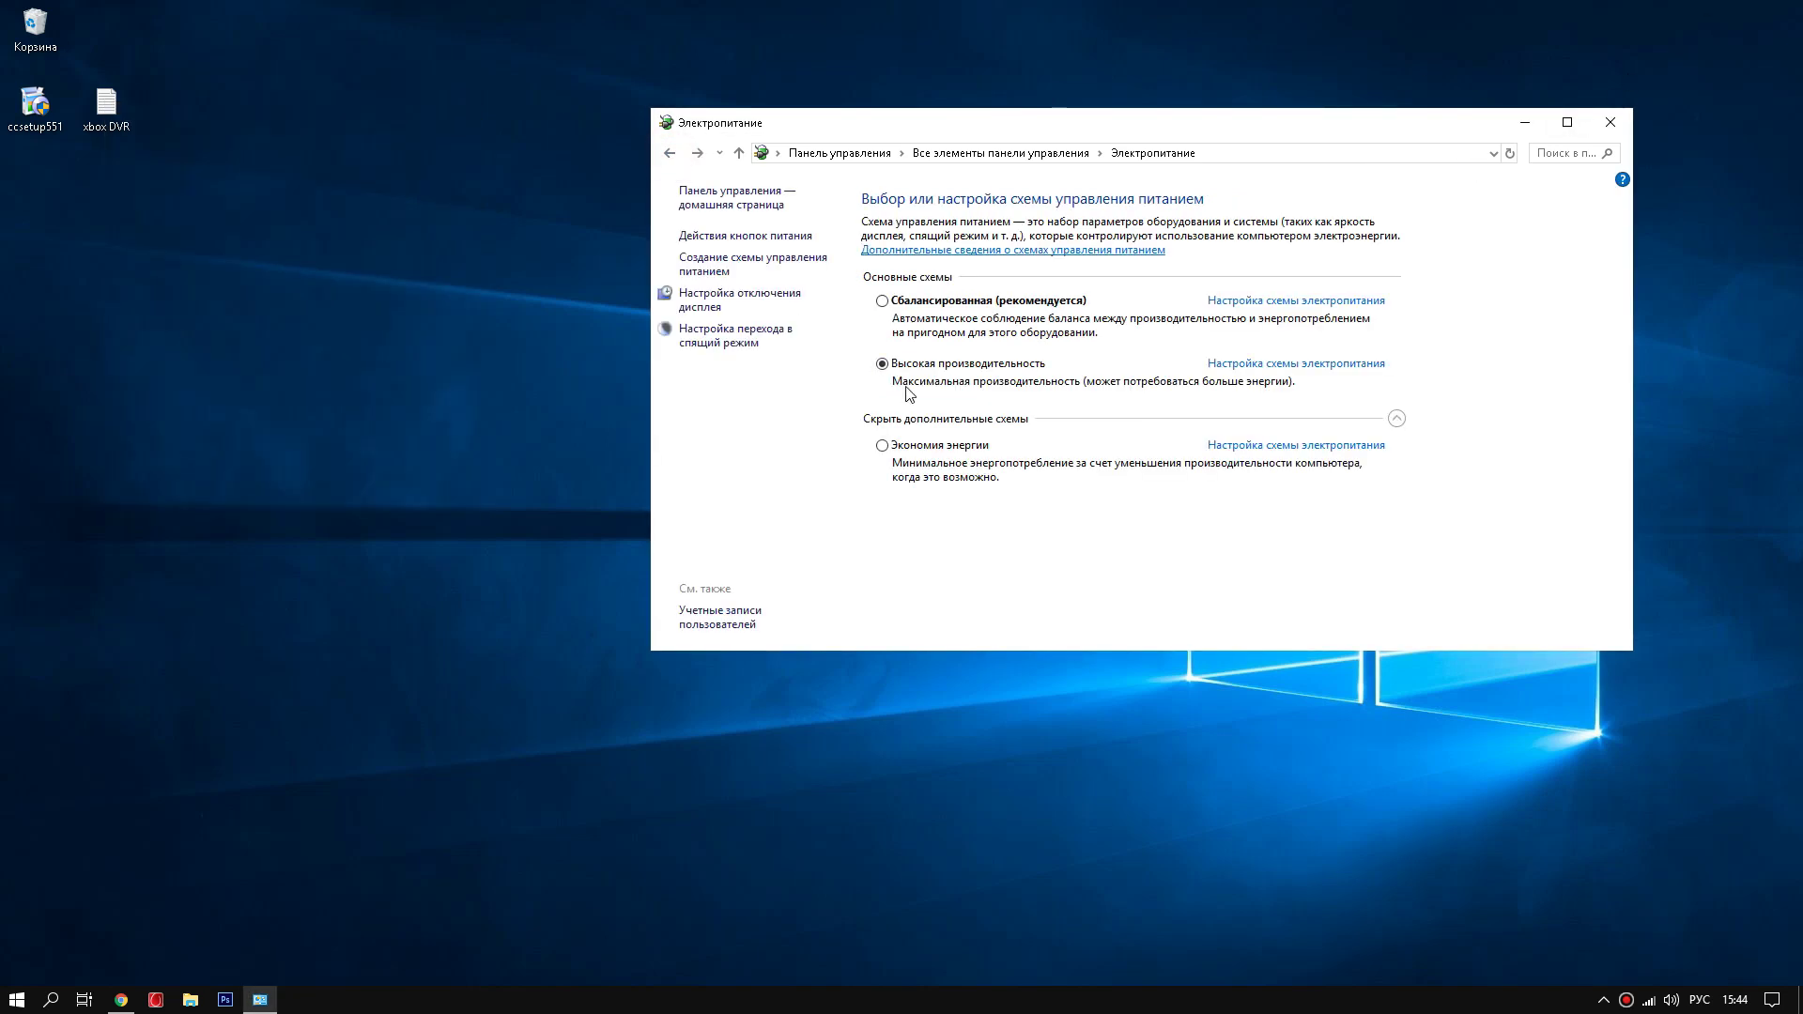
{"action": "left_click", "coordinate": [1610, 122]}
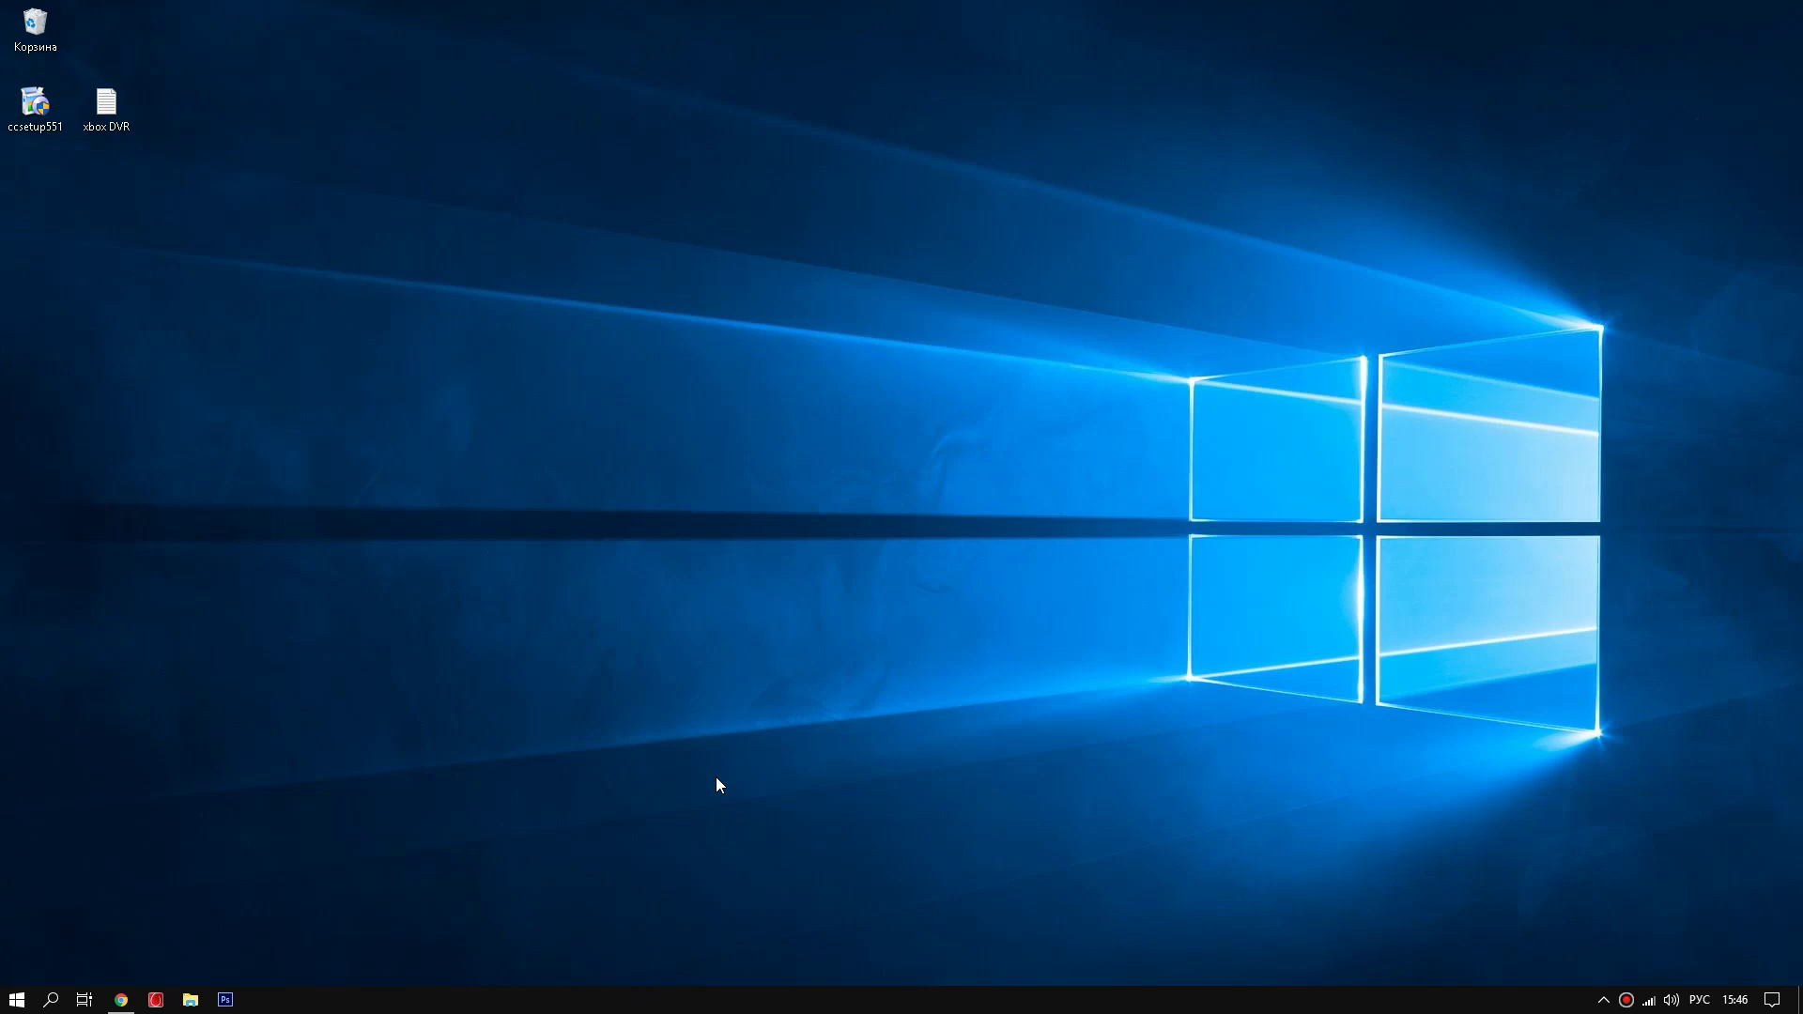
{"action": "left_click", "coordinate": [658, 1001]}
{"action": "left_click", "coordinate": [518, 1007]}
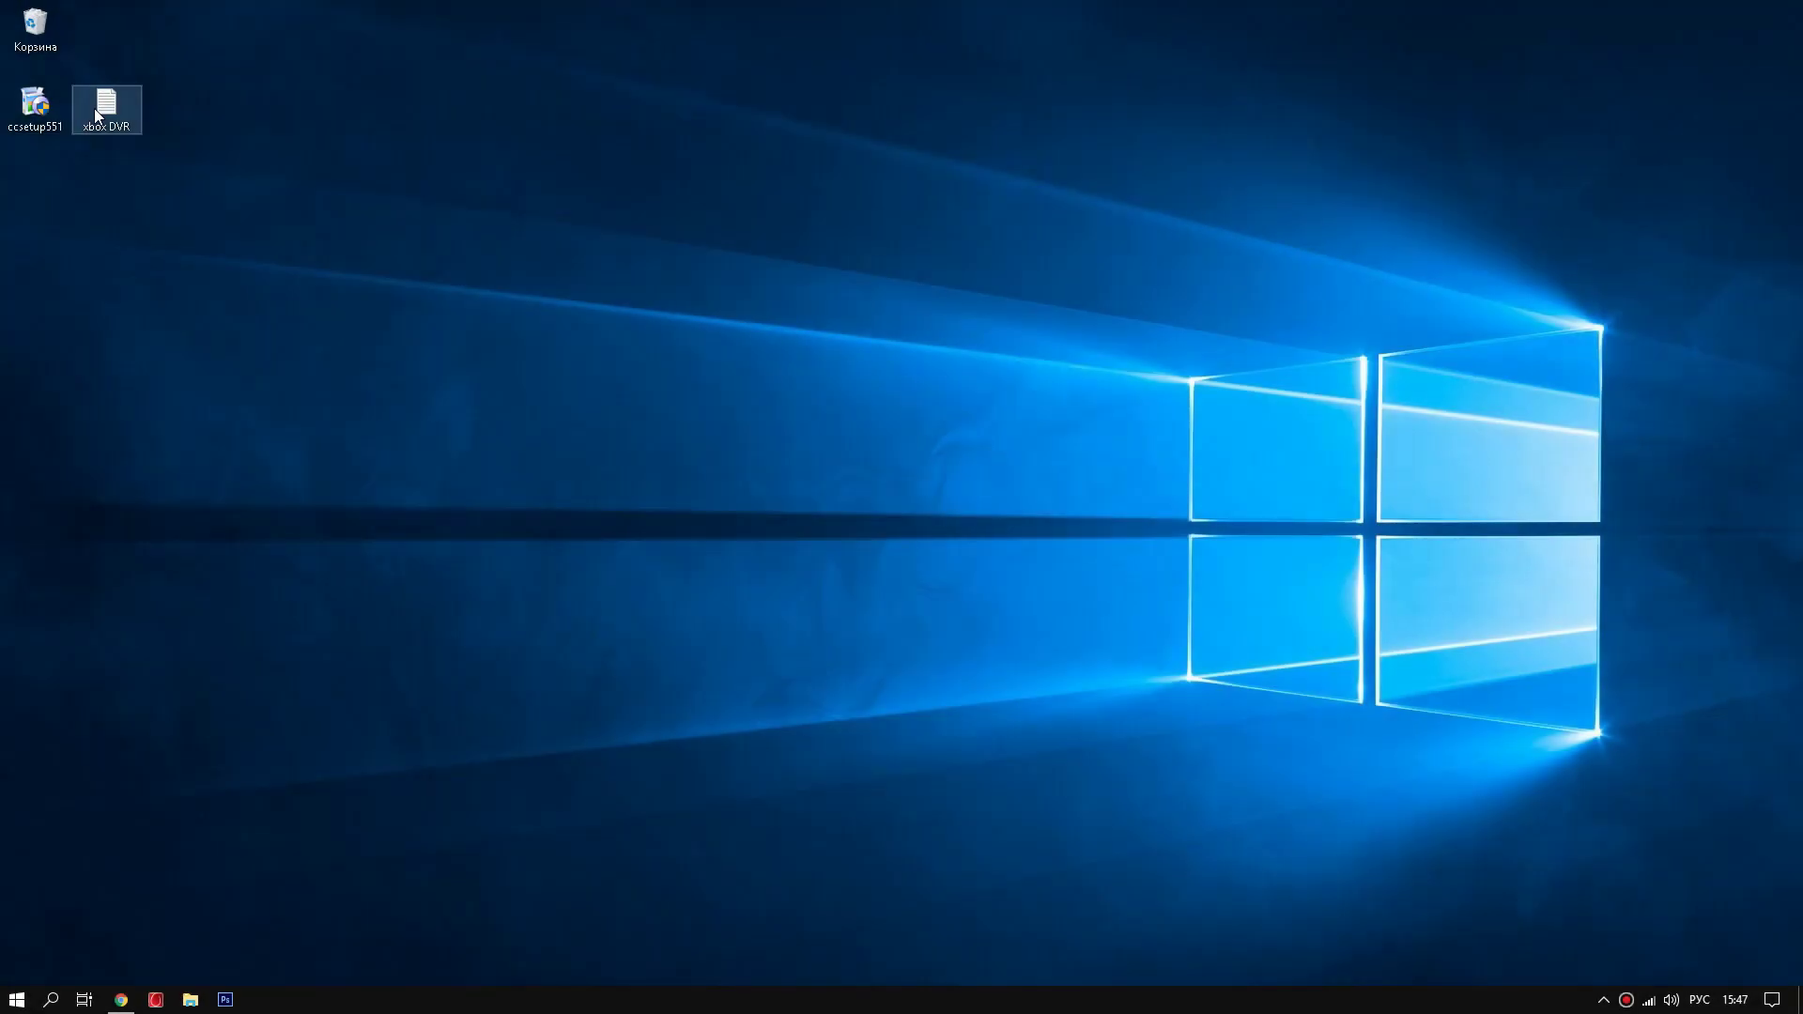
- Open the xbox DVR text file from the desktop and paste the copied GameDVR registry instructions into it
{"action": "double_click", "coordinate": [97, 115]}
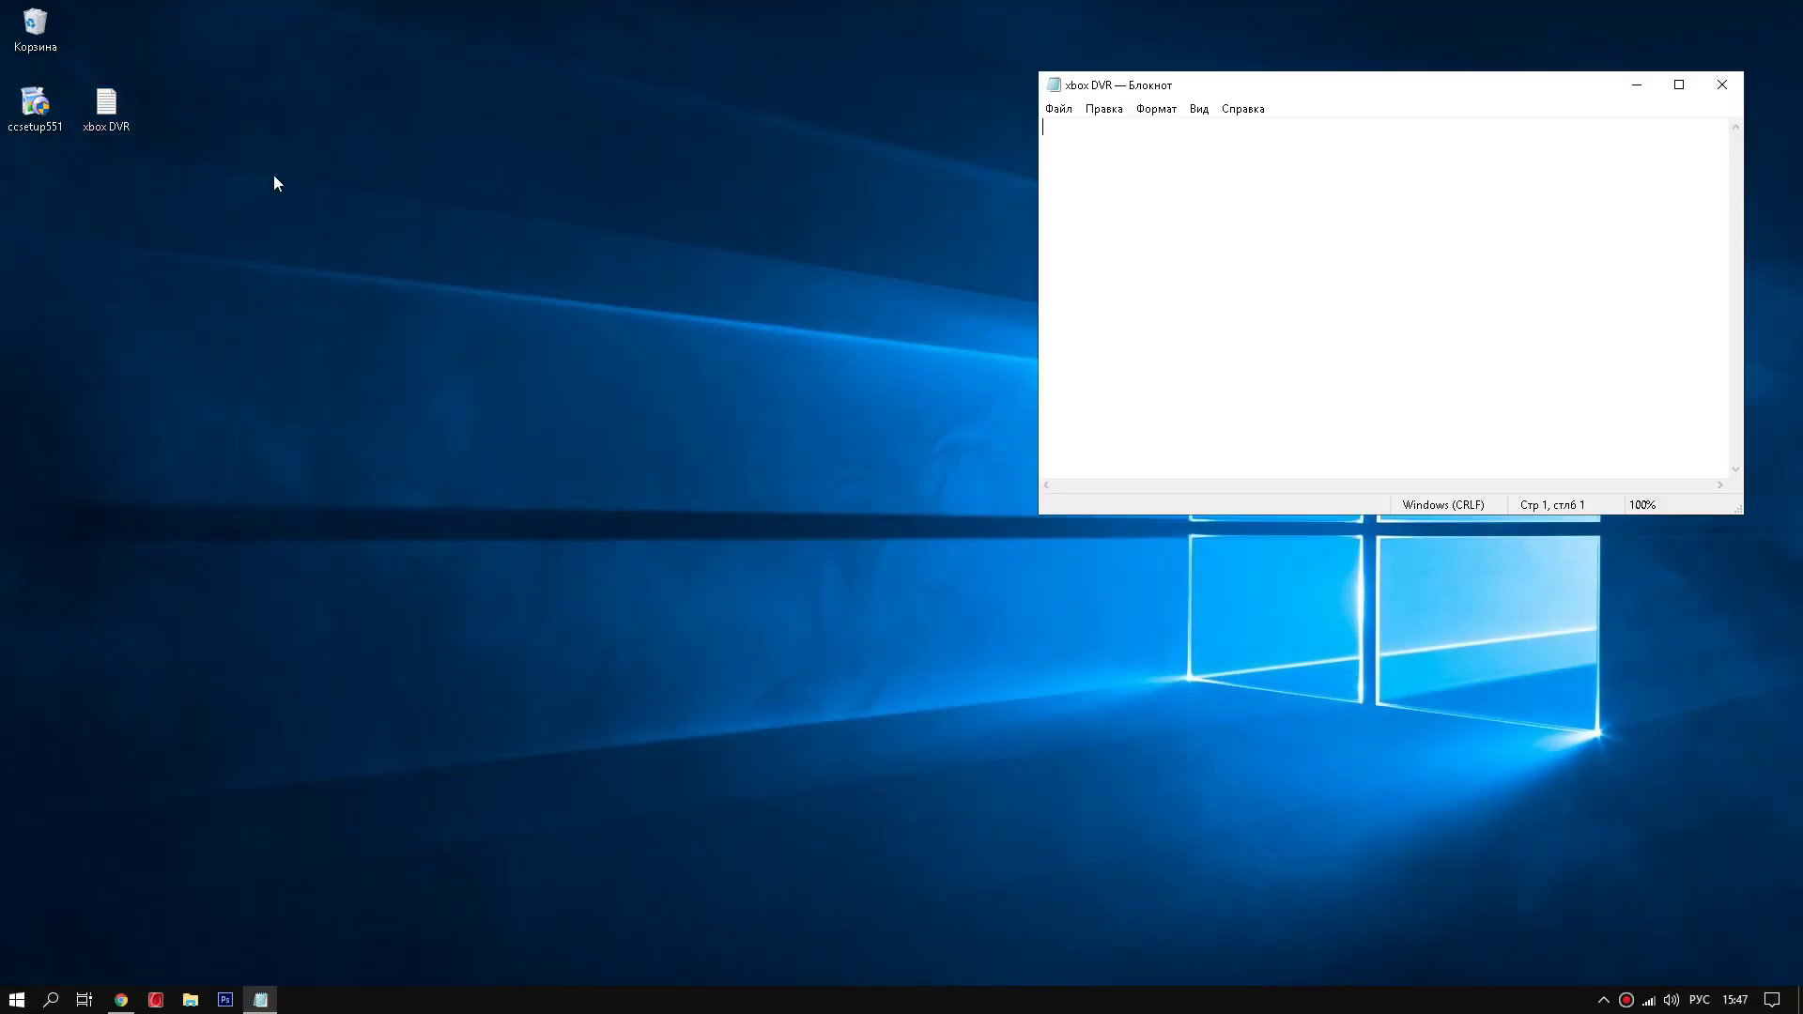
{"action": "left_click_drag", "start_coordinate": [1297, 94], "coordinate": [1114, 103]}
{"action": "left_click", "coordinate": [909, 220]}
{"action": "key", "text": "ctrl+v"}
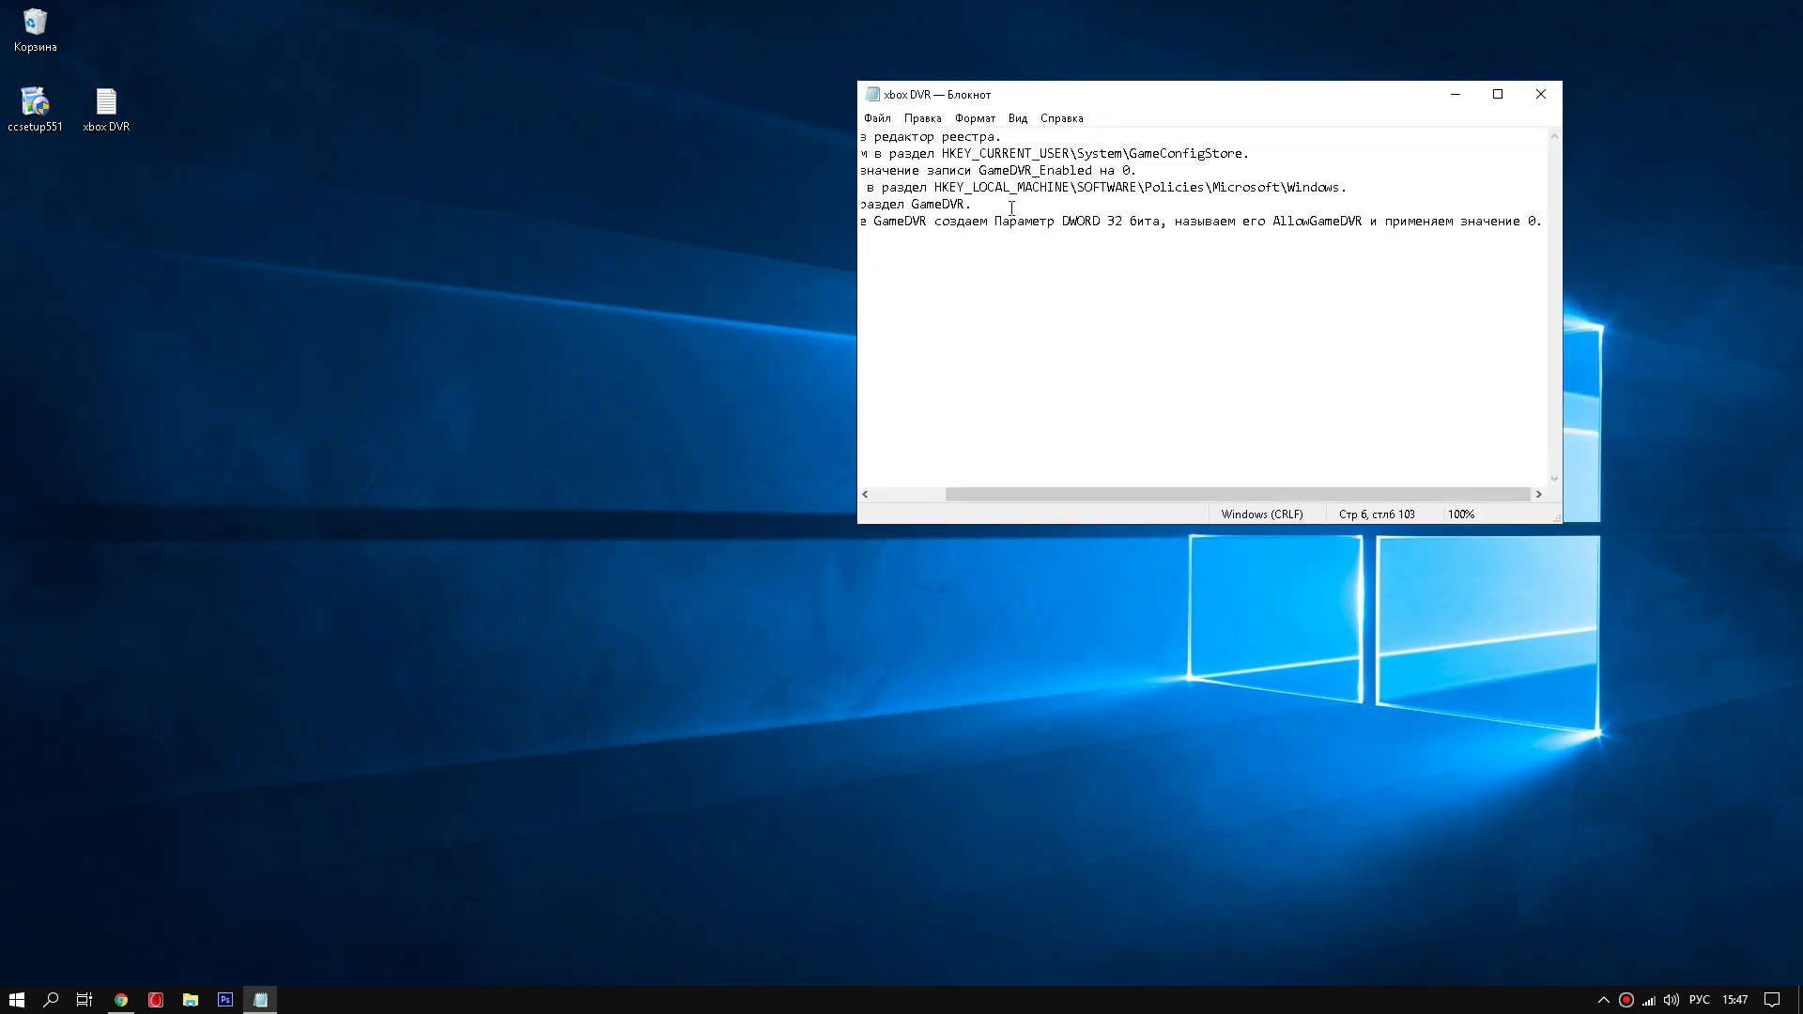
{"action": "left_click_drag", "start_coordinate": [1061, 495], "coordinate": [990, 495]}
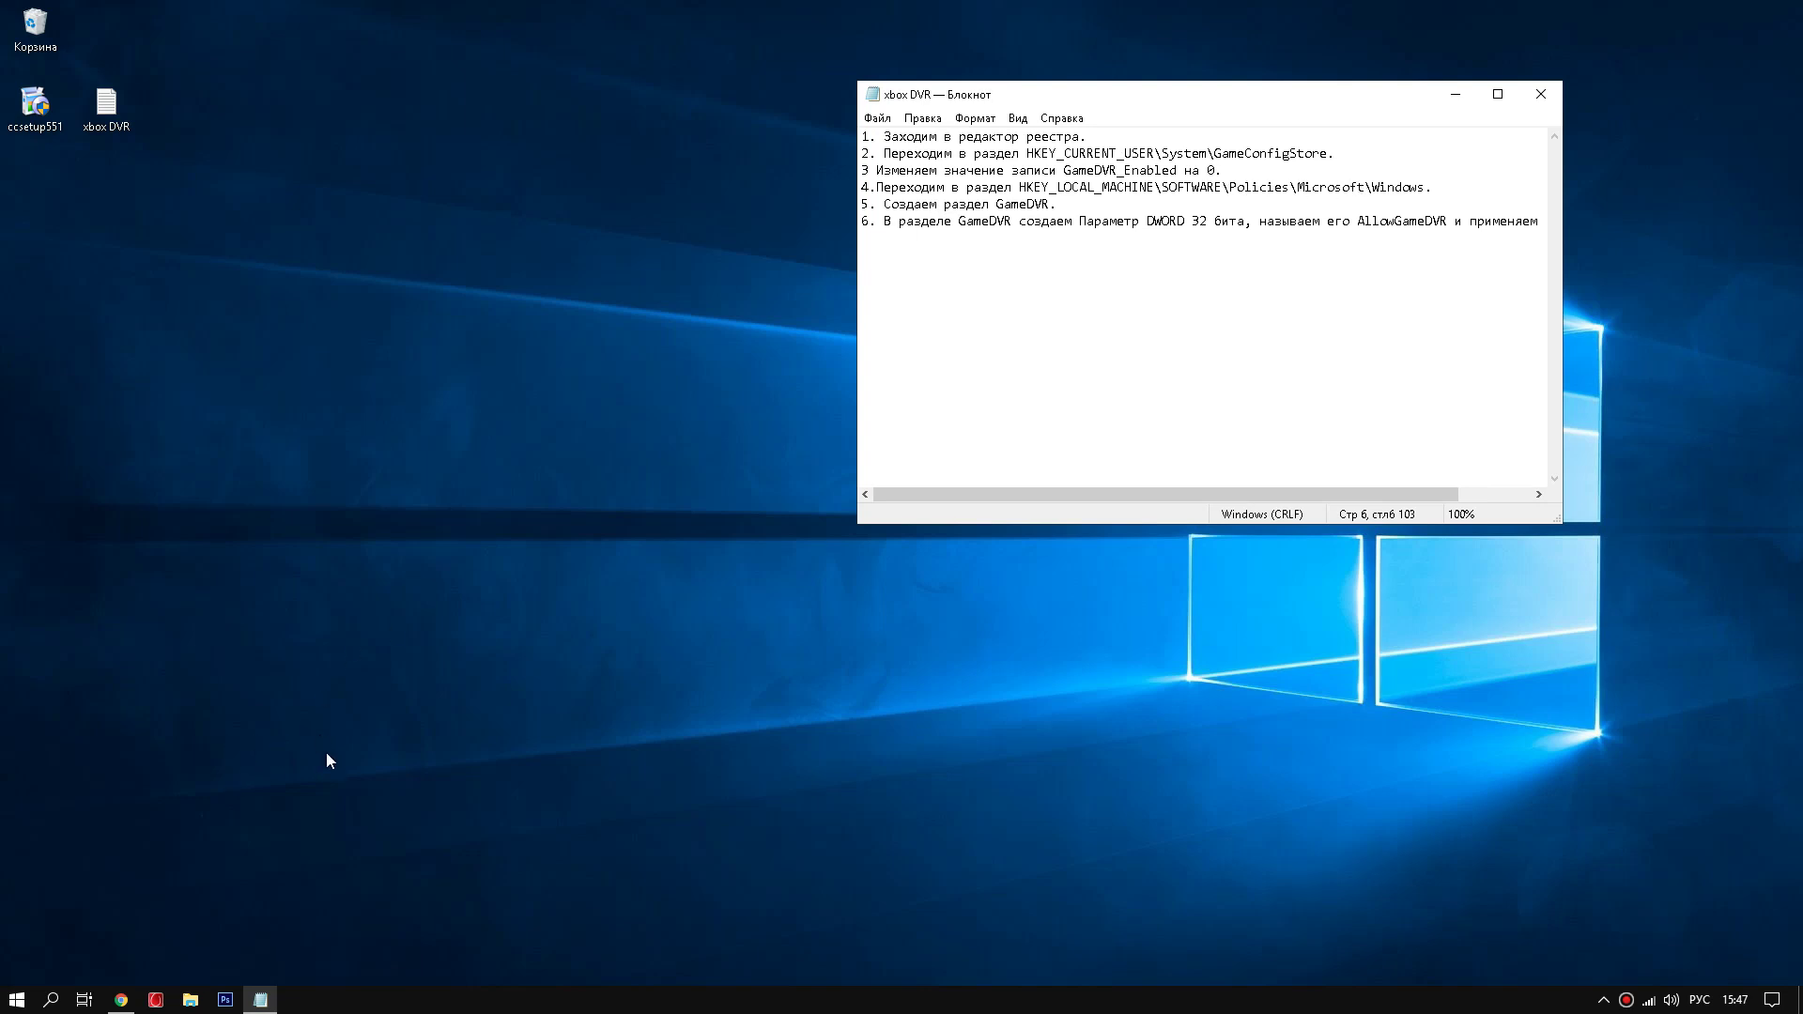
- Launch the Registry Editor with the regedit command and arrange its window so the xbox DVR notes stay readable
{"action": "left_click", "coordinate": [484, 1003]}
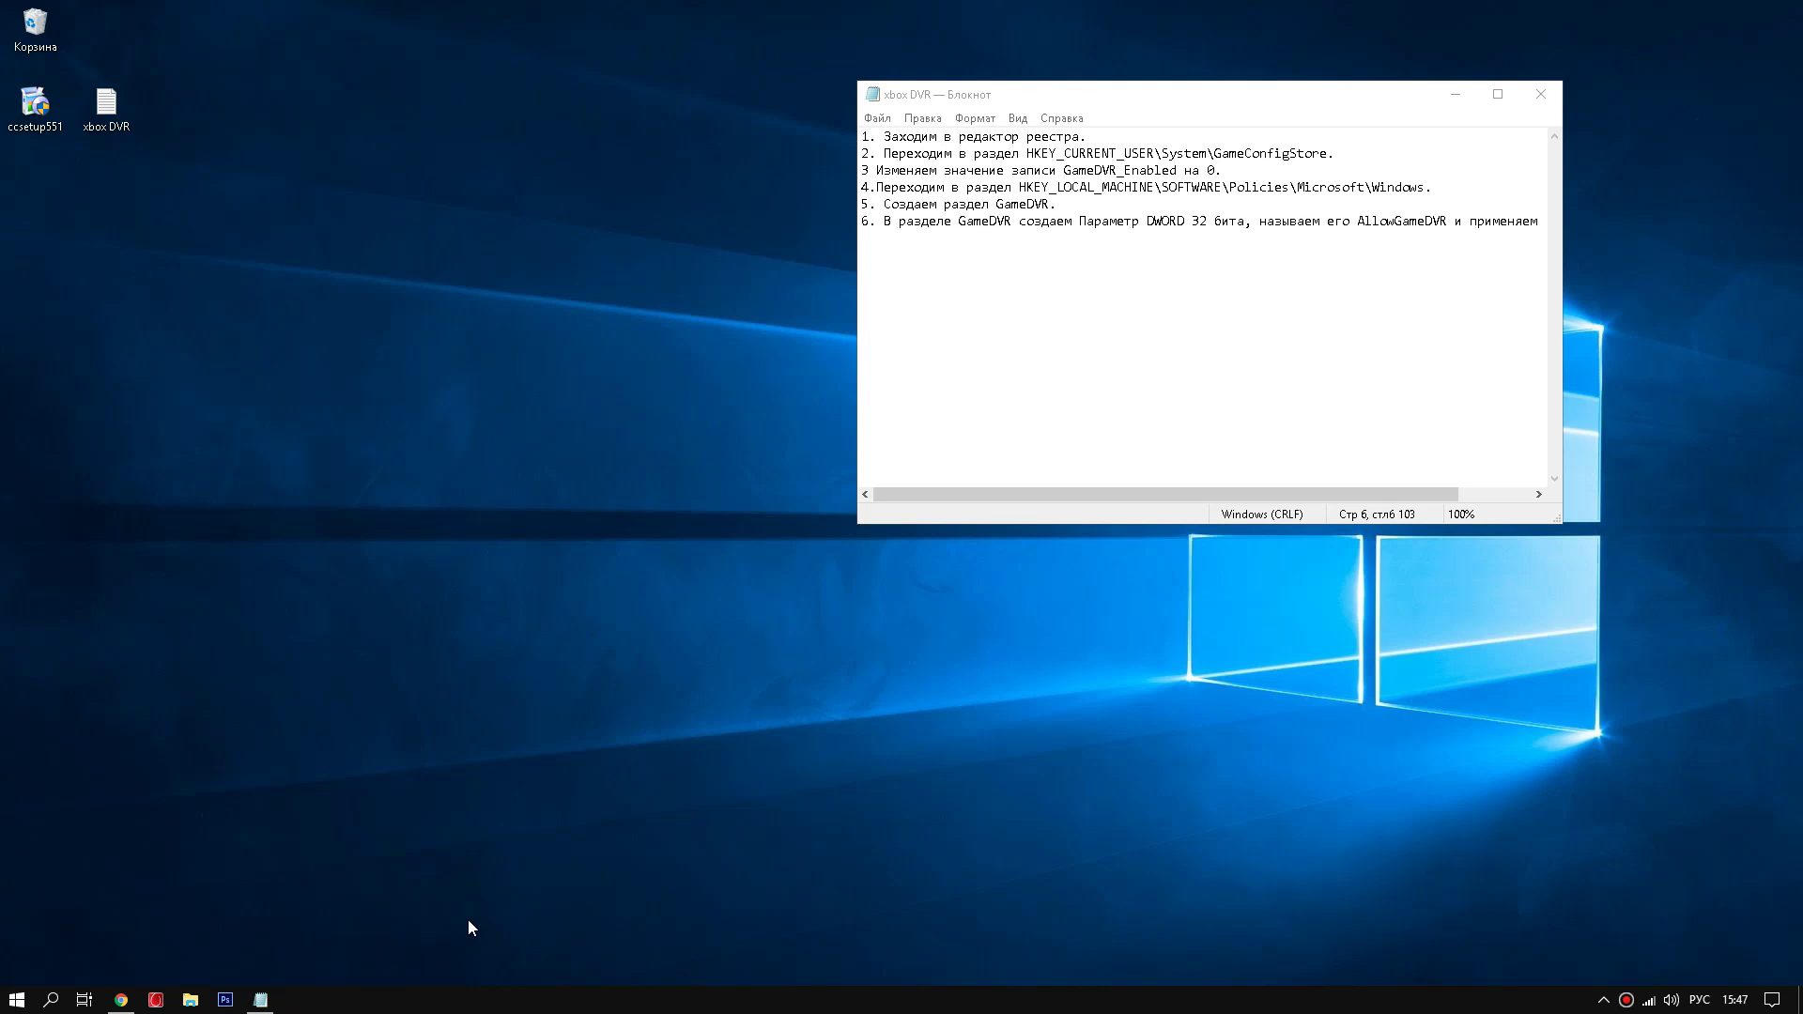
{"action": "key", "text": "super+r"}
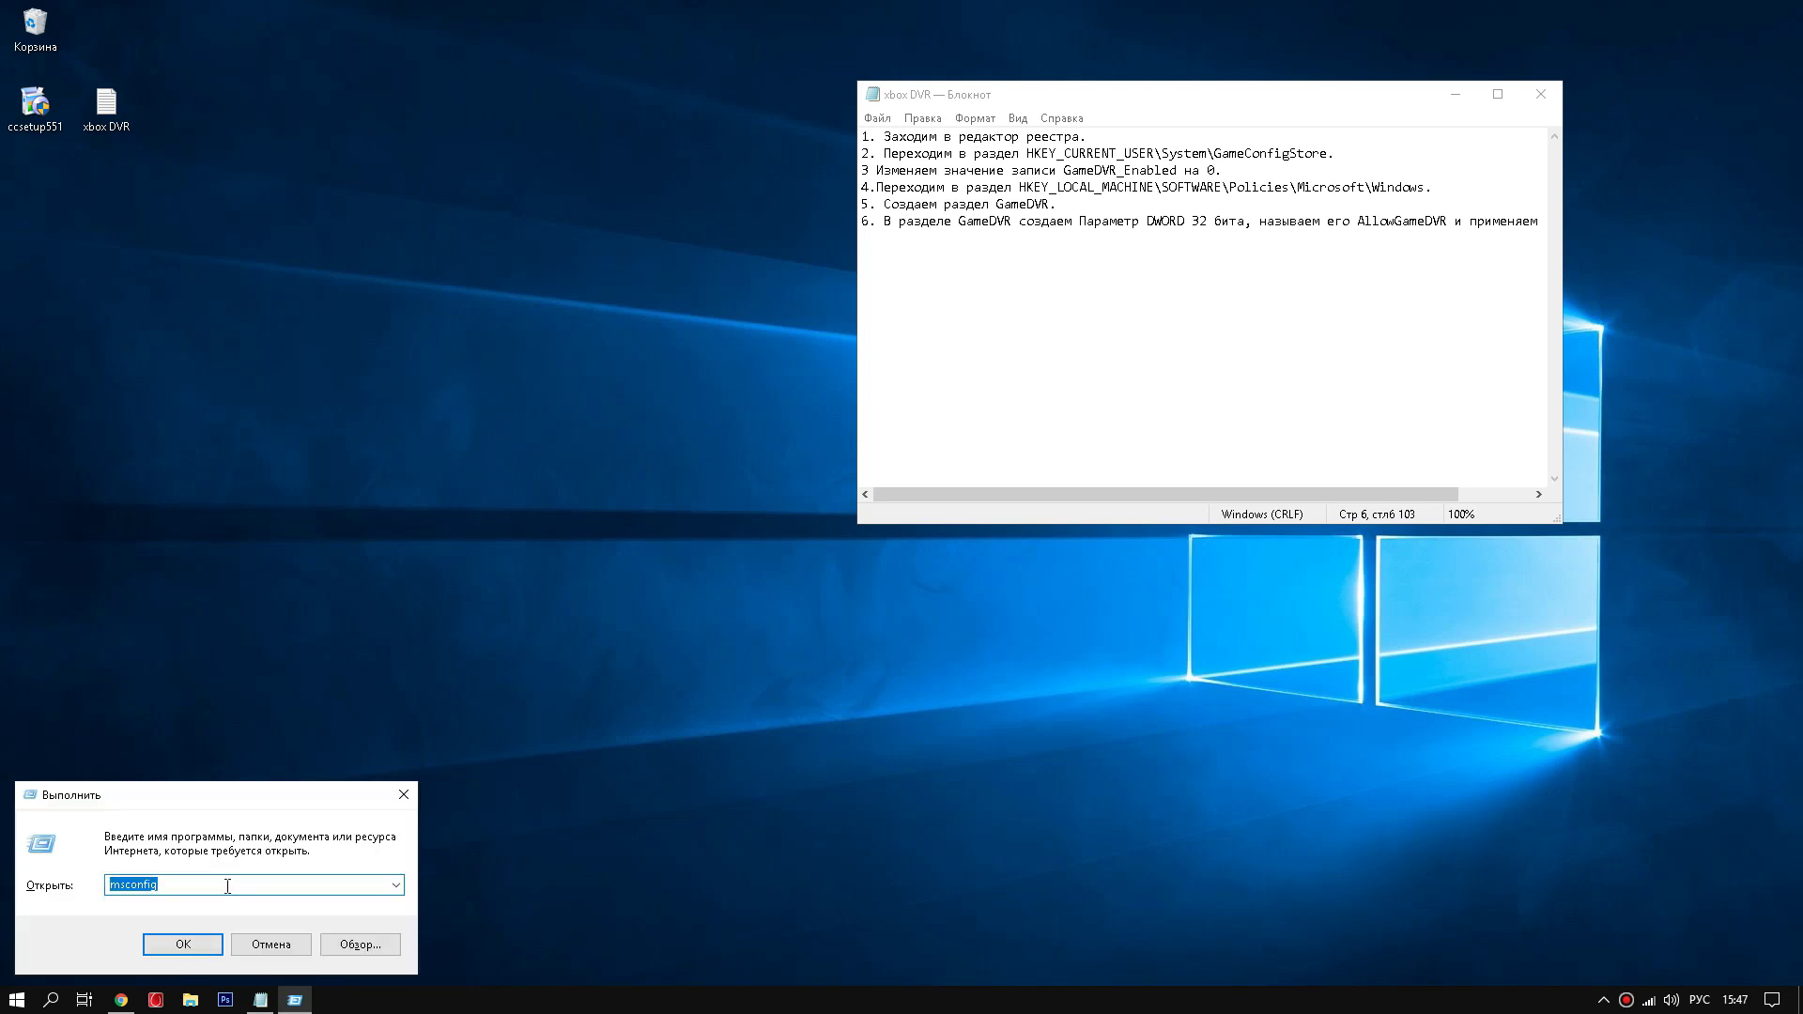
{"action": "key", "text": "BackSpace"}
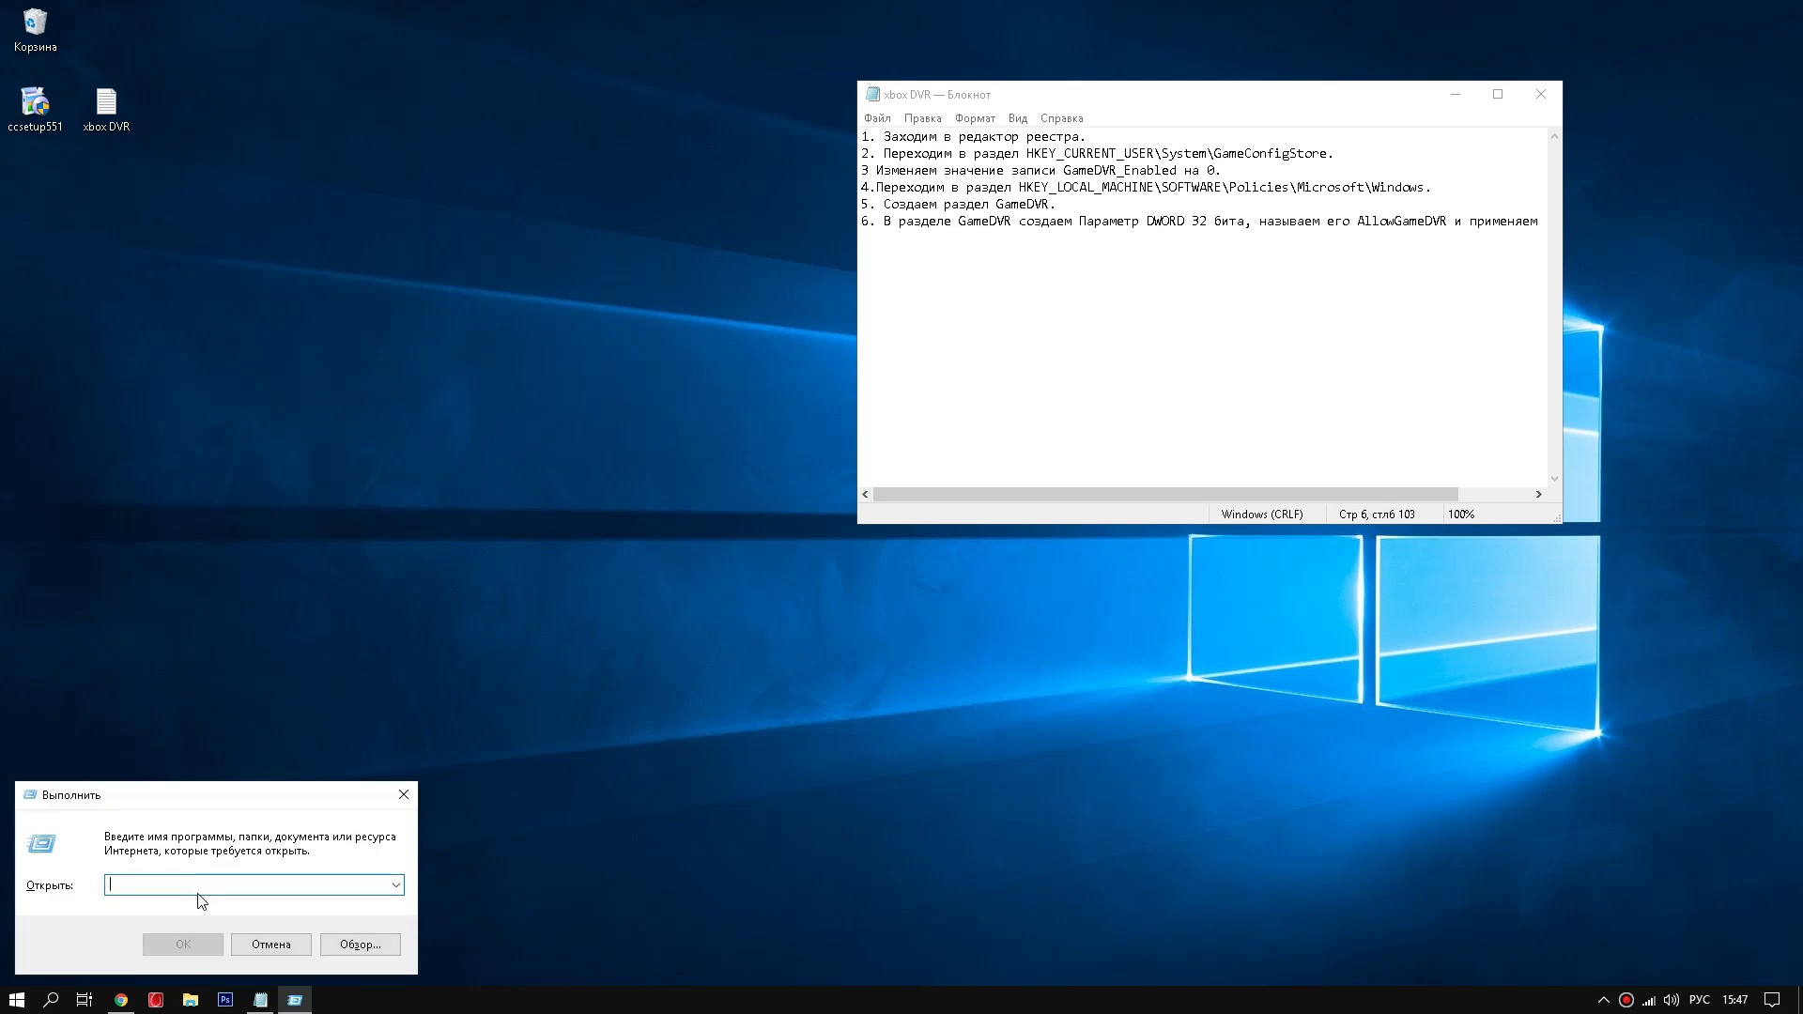
{"action": "type", "text": "re"}
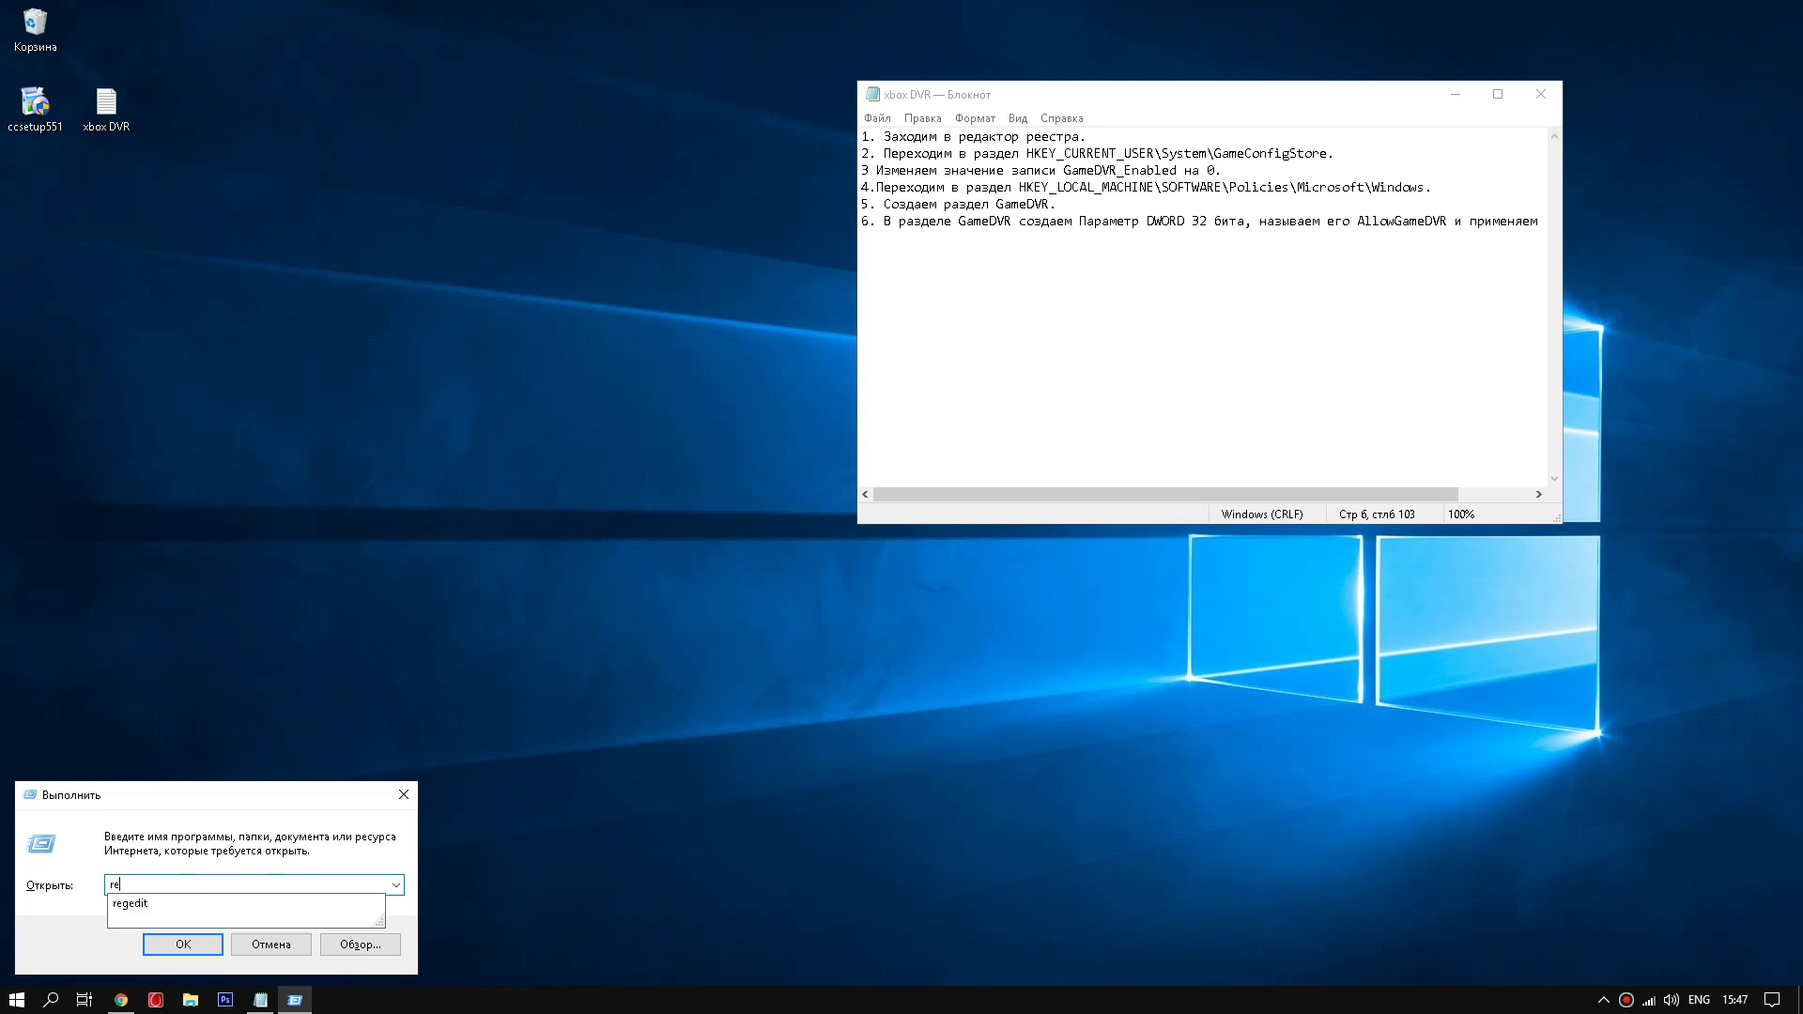
{"action": "type", "text": "gedit"}
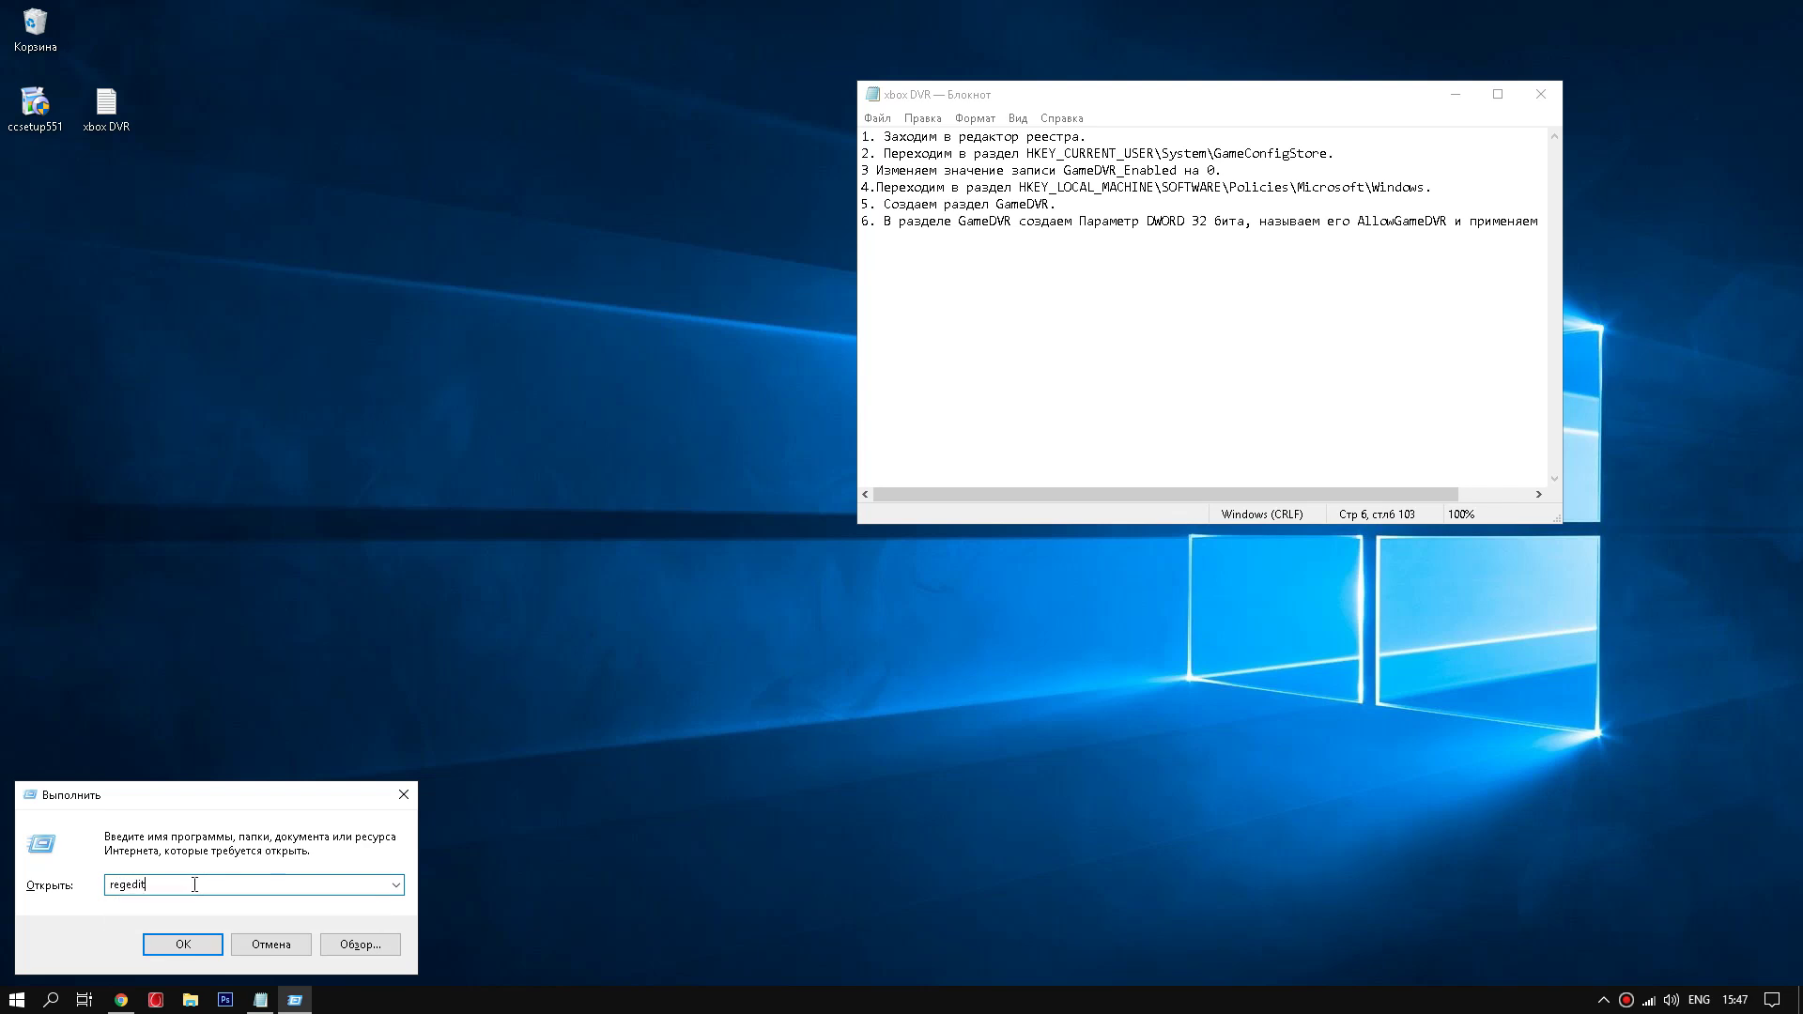
{"action": "key", "text": "Return"}
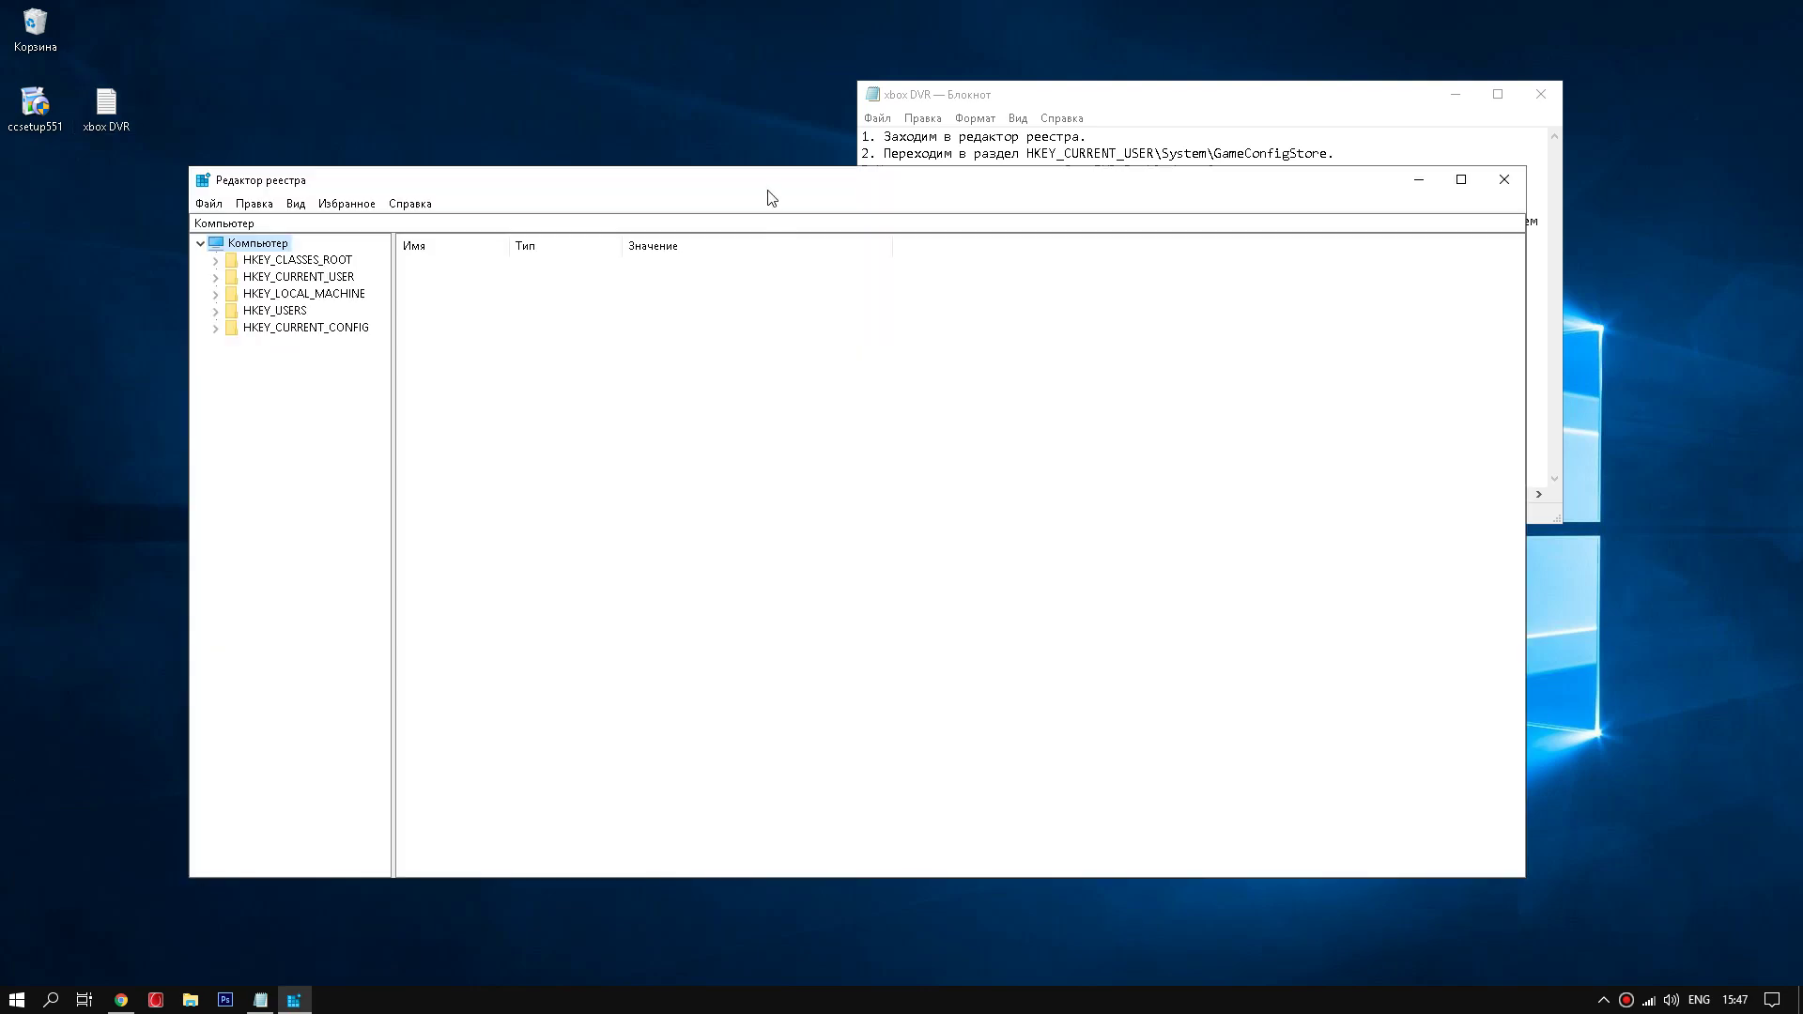
{"action": "left_click_drag", "start_coordinate": [766, 187], "coordinate": [857, 244]}
{"action": "left_click_drag", "start_coordinate": [1165, 97], "coordinate": [1175, 63]}
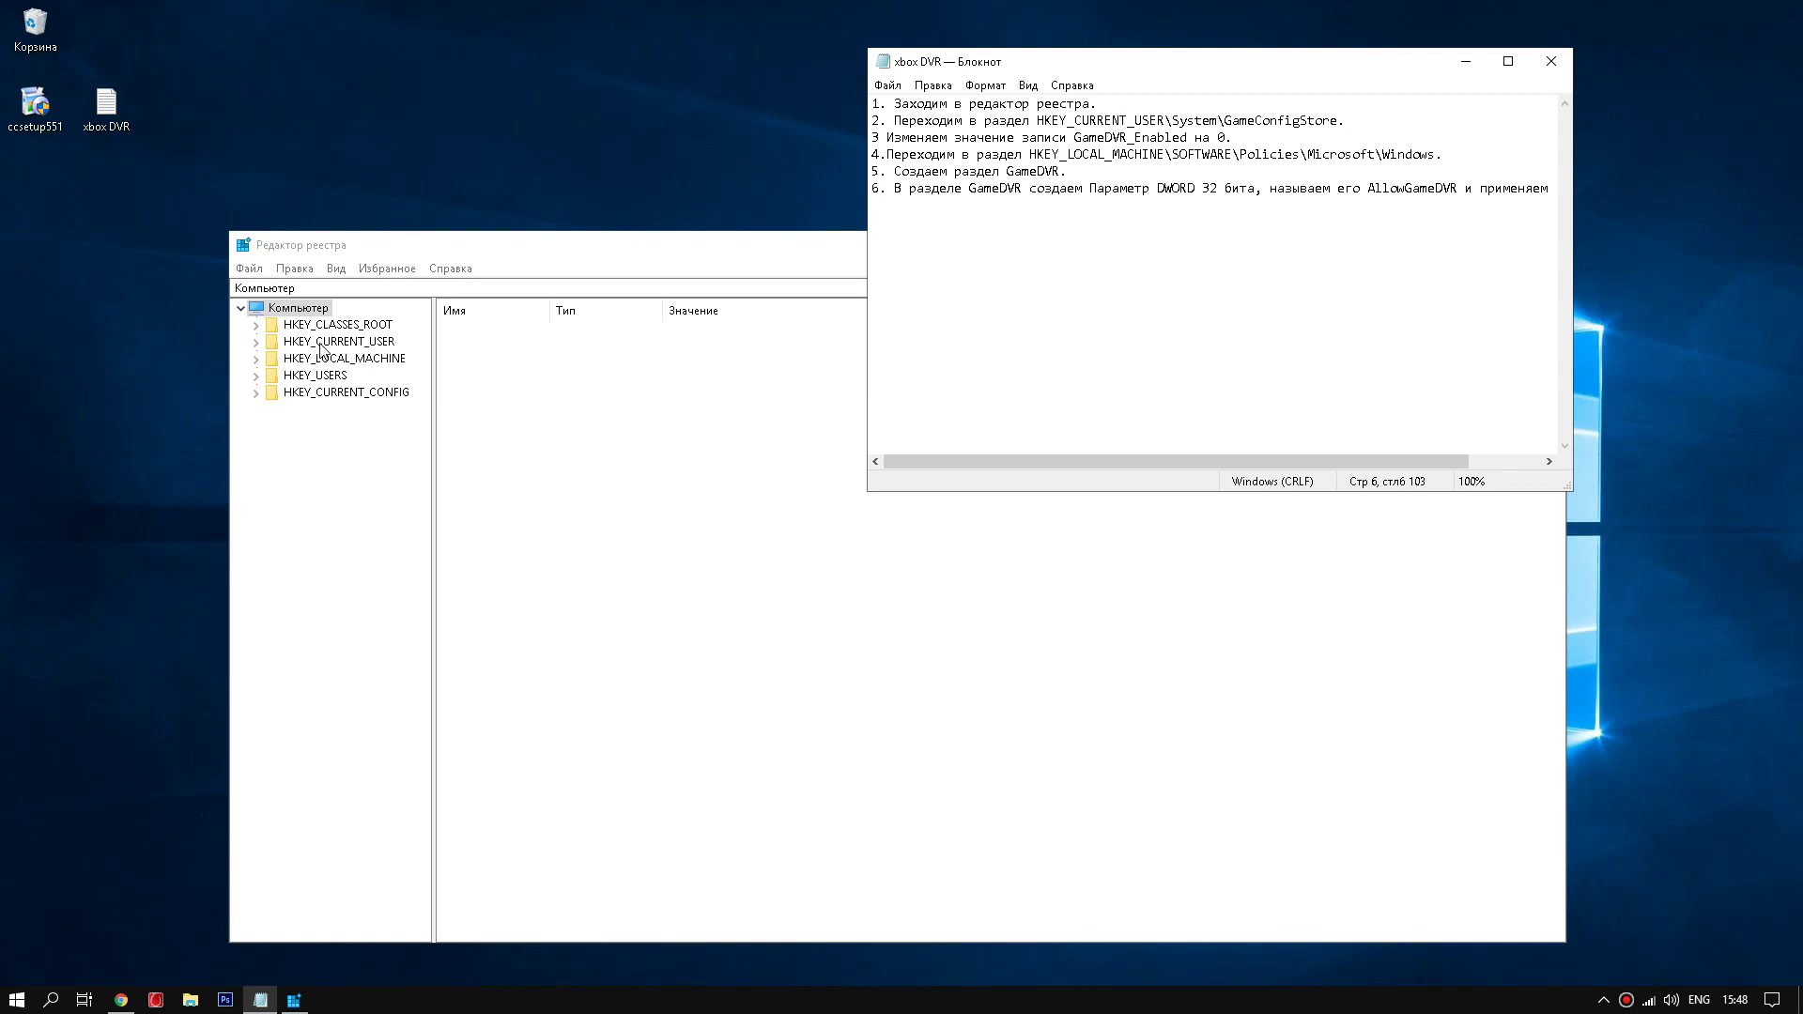
- Open the registry key HKEY_CURRENT_USER\System\GameConfigStore
{"action": "left_click", "coordinate": [255, 342]}
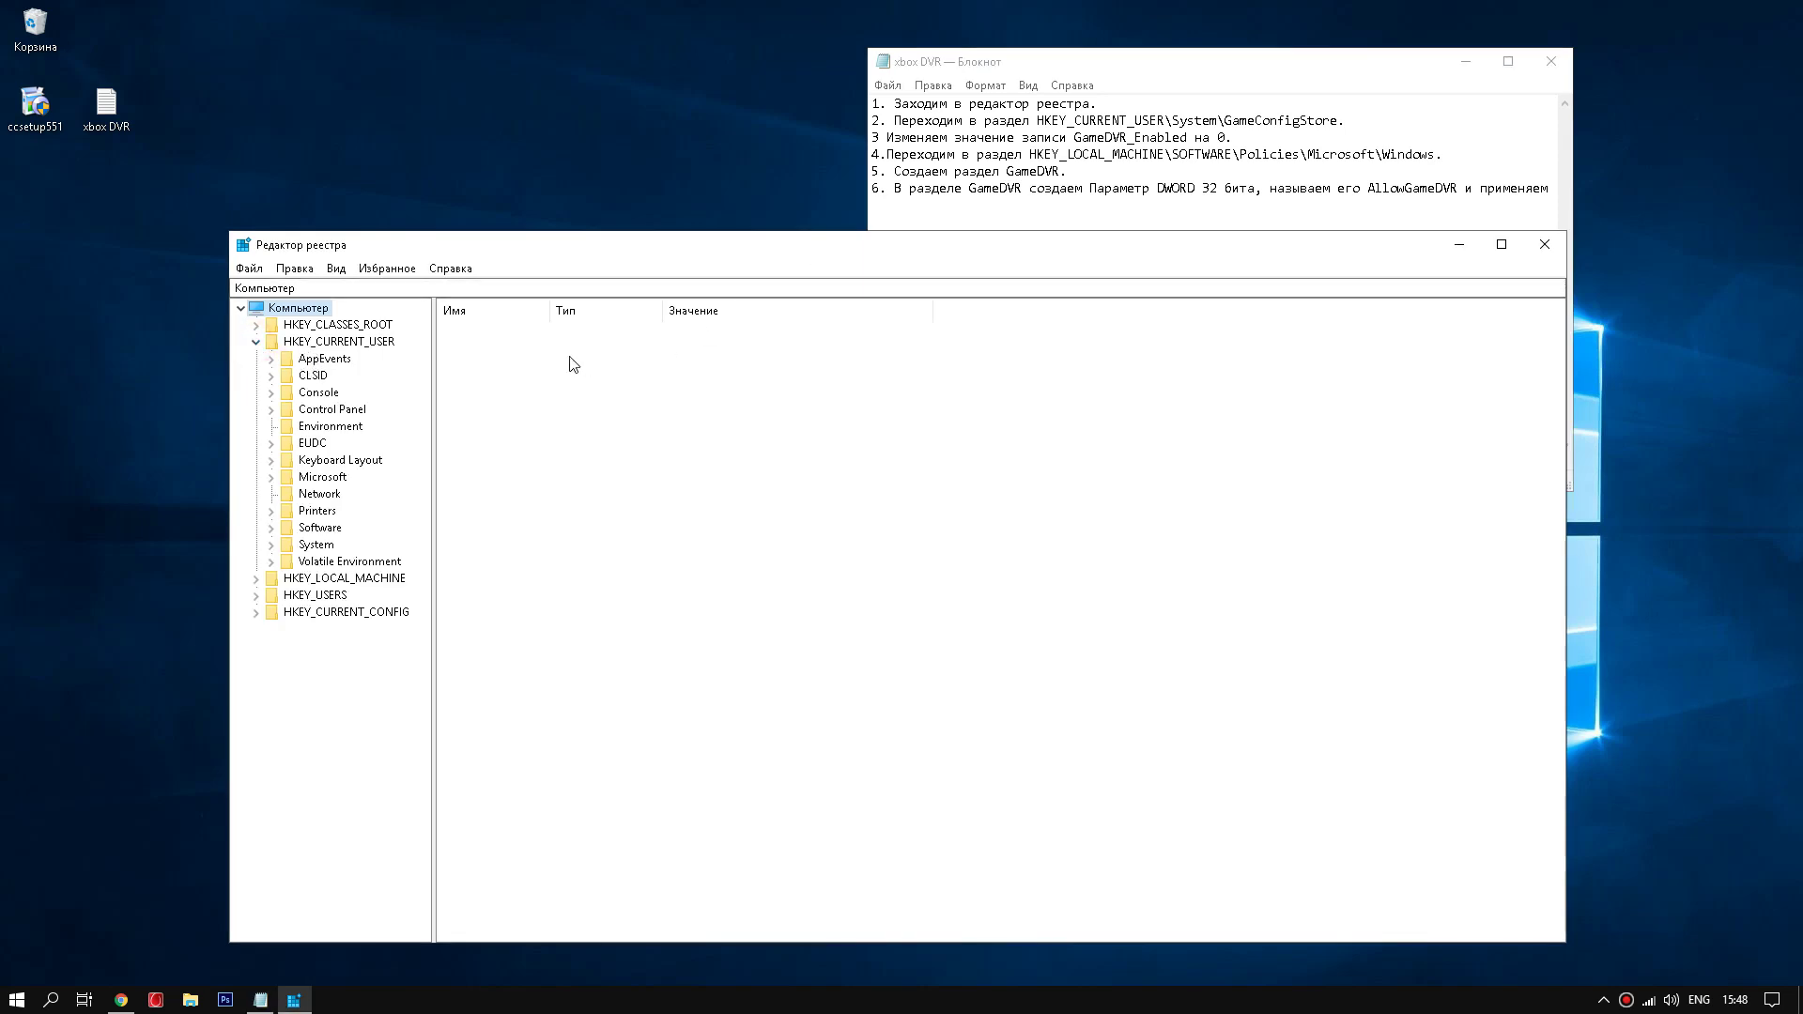
{"action": "left_click", "coordinate": [271, 545]}
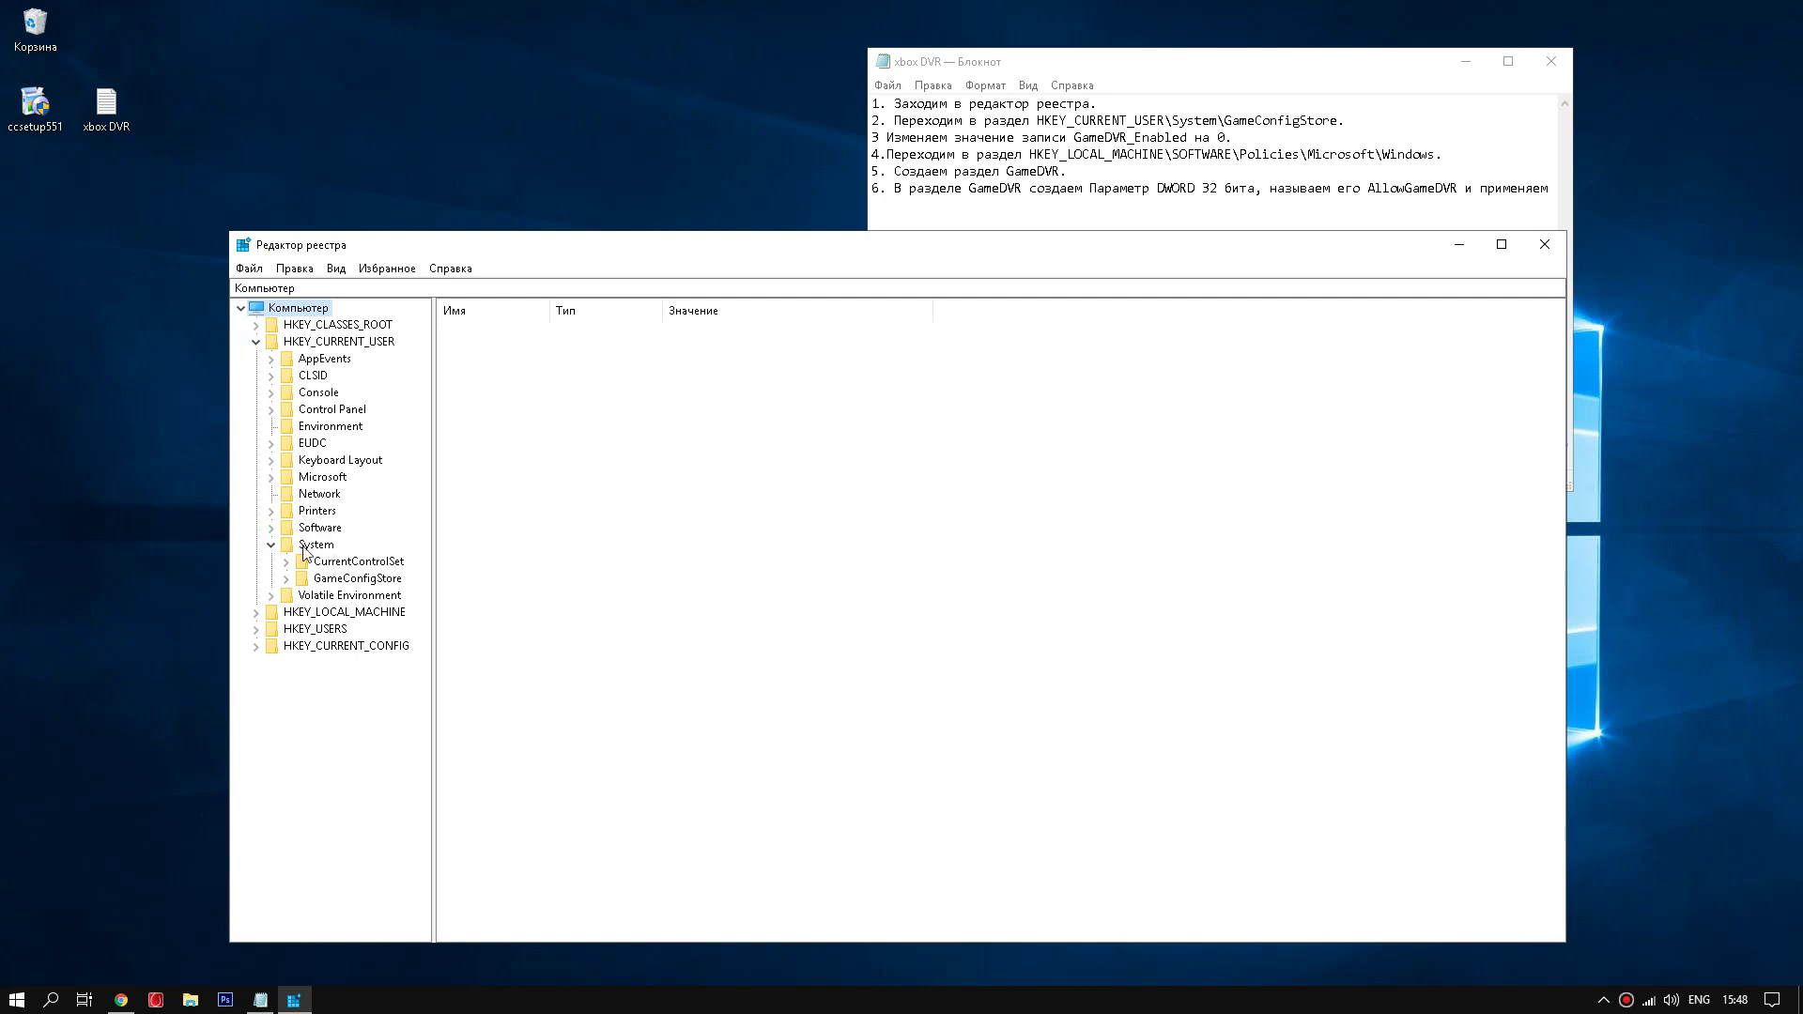
{"action": "left_click", "coordinate": [287, 580]}
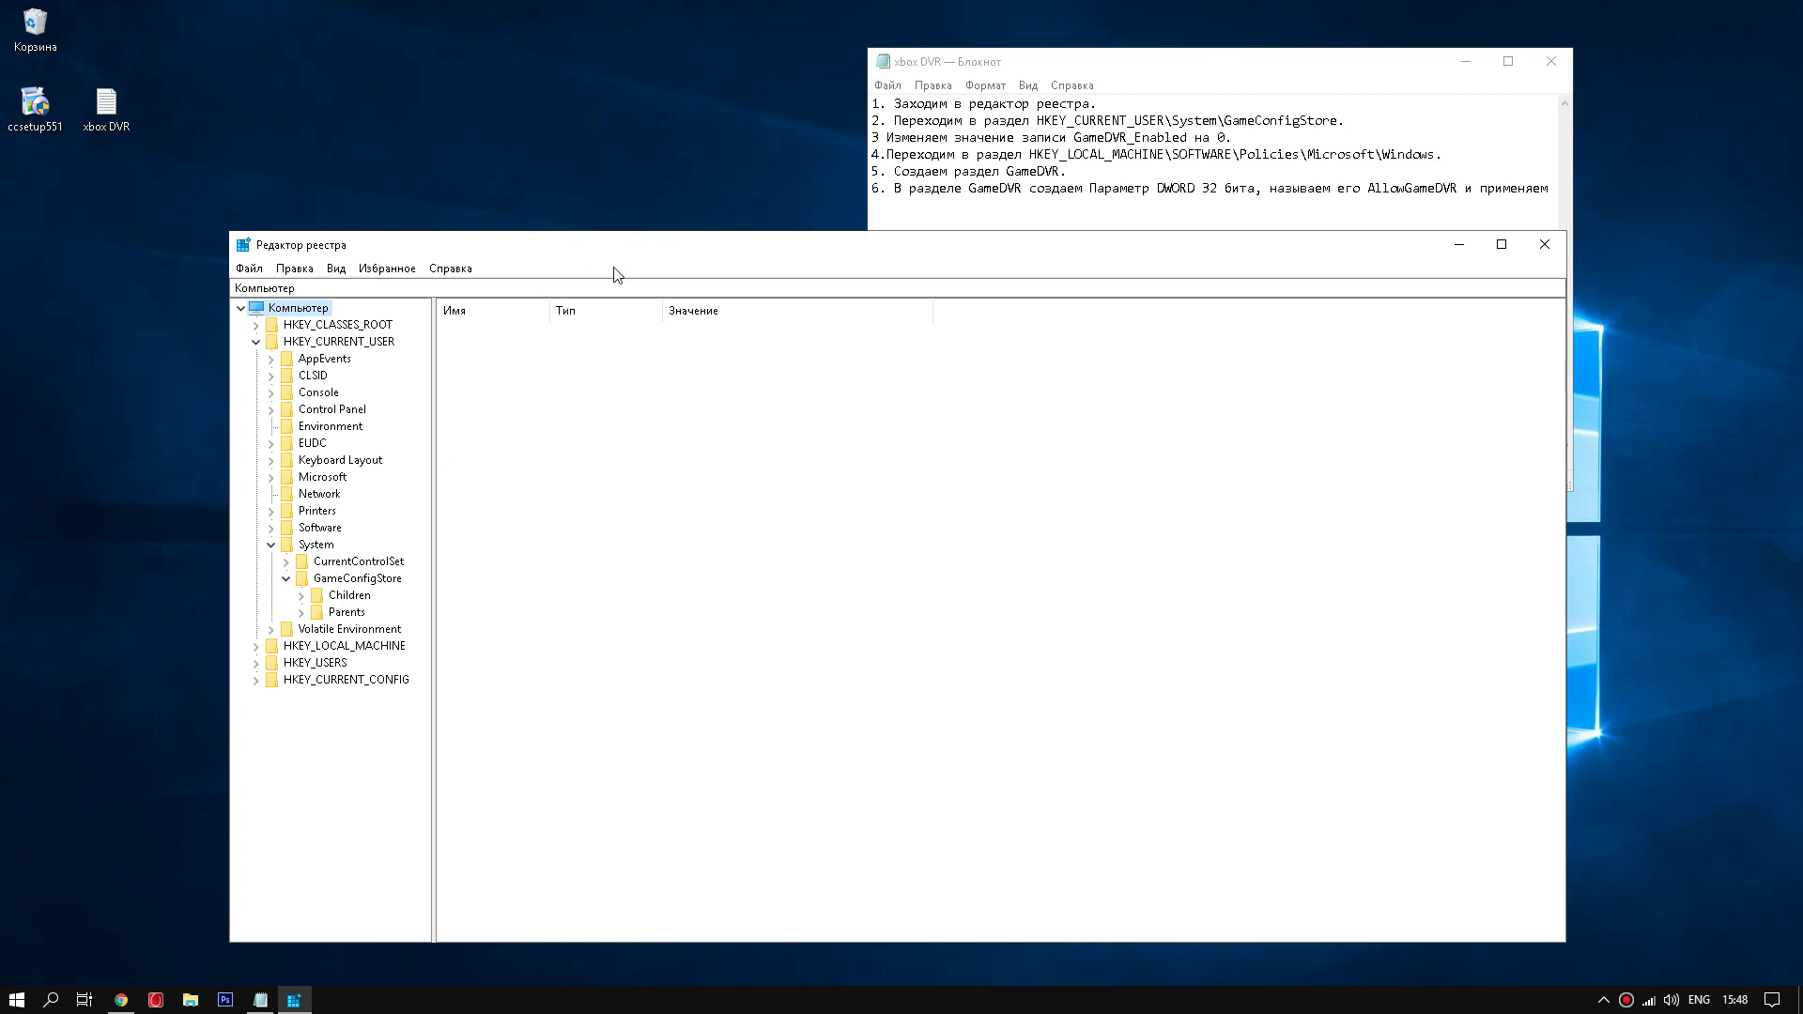
{"action": "left_click", "coordinate": [334, 579]}
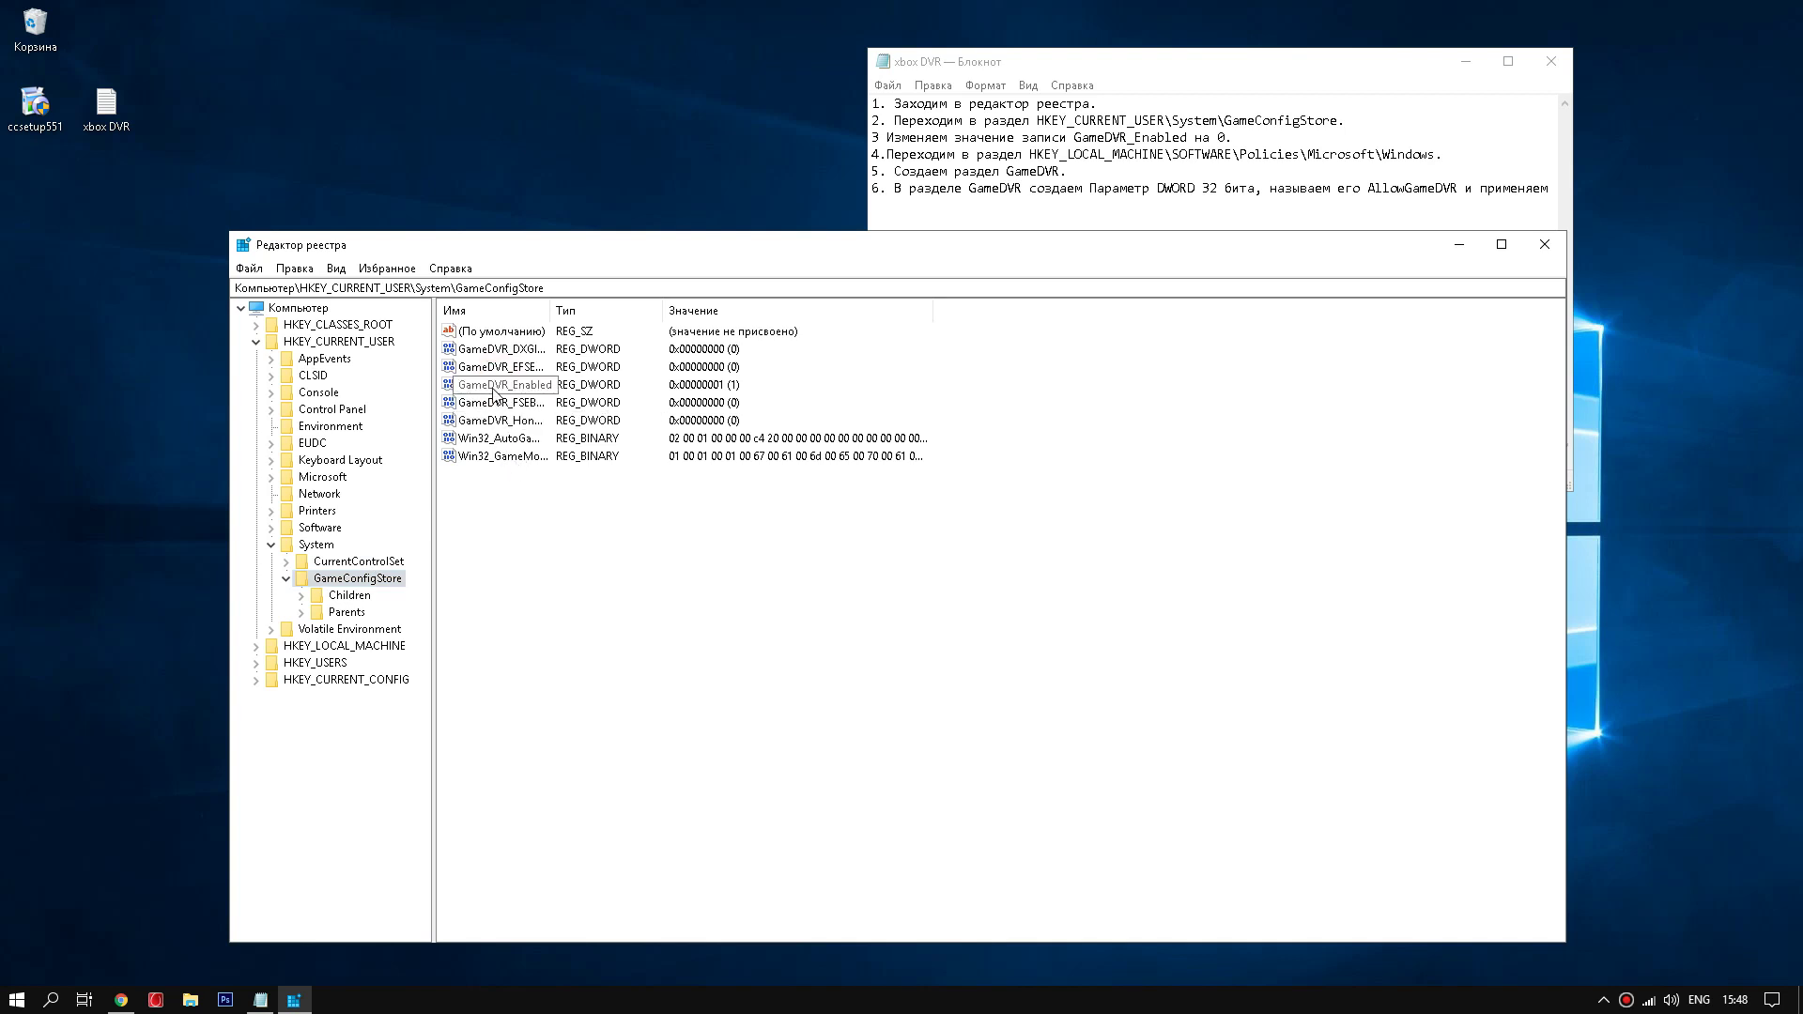
- Set the GameDVR_Enabled value in the GameConfigStore key to 0 and check the entry
{"action": "right_click", "coordinate": [519, 385]}
{"action": "left_click", "coordinate": [555, 395]}
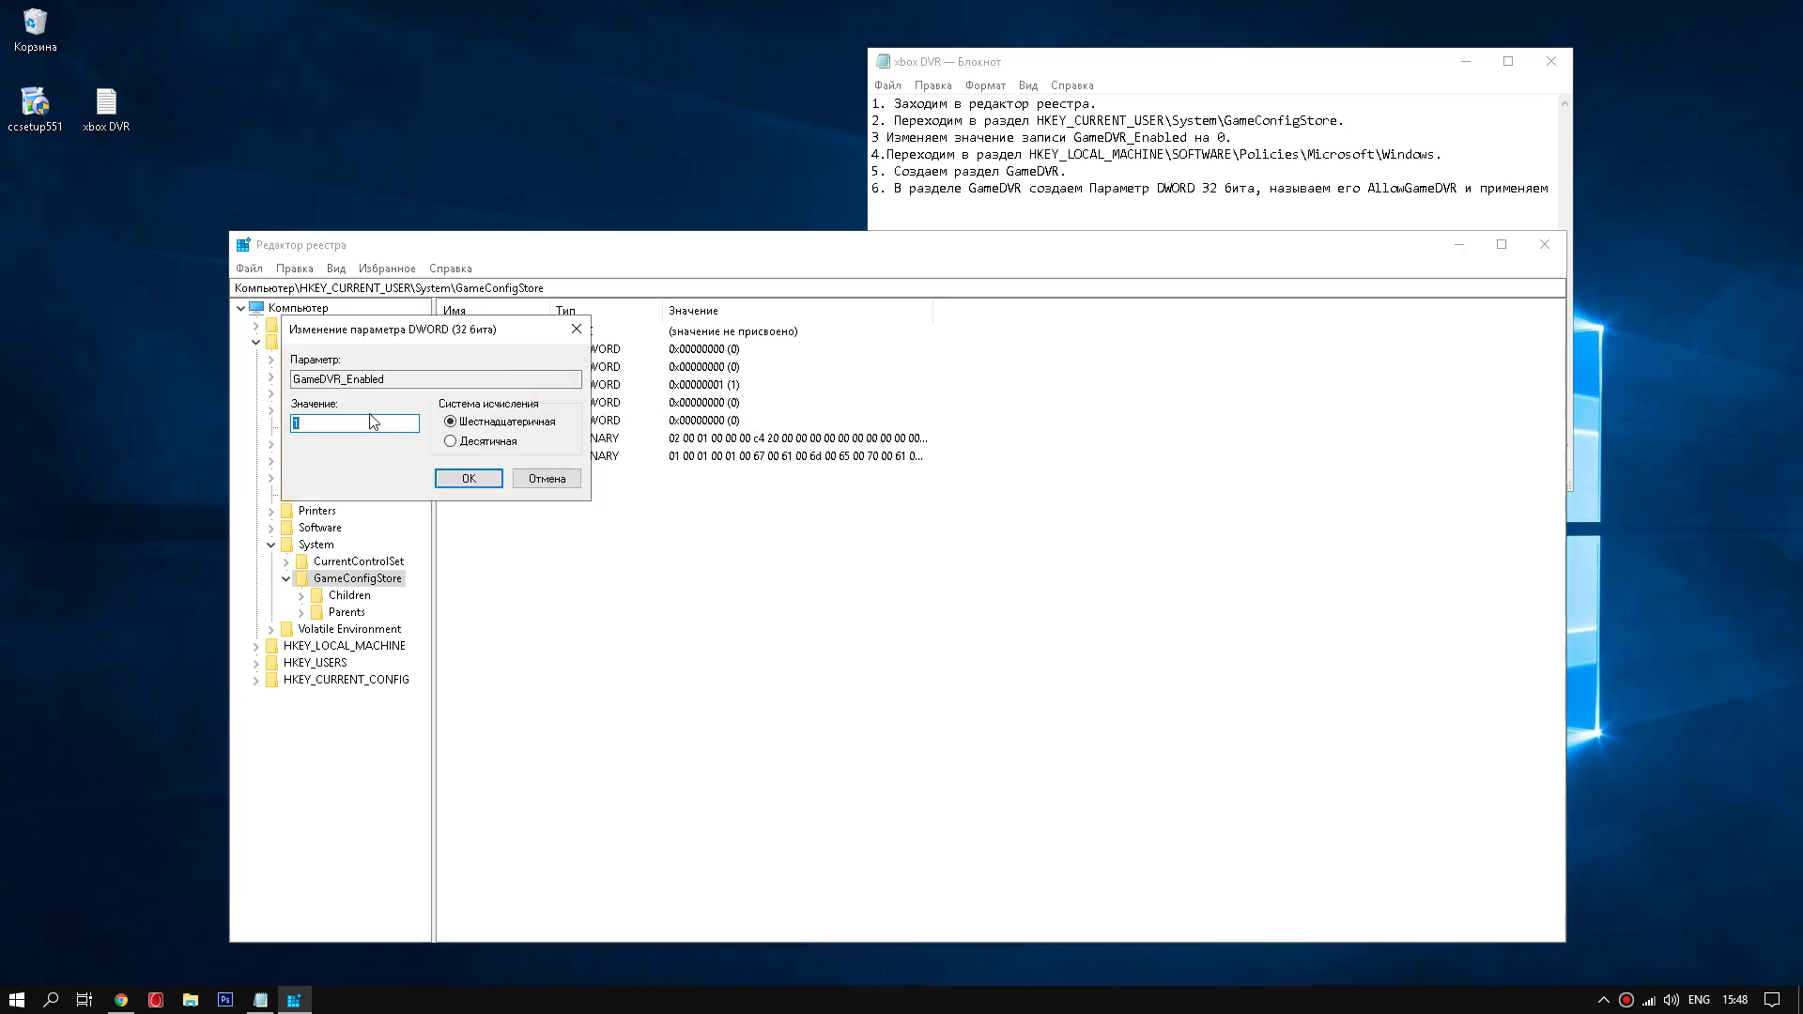
{"action": "type", "text": "0"}
{"action": "left_click", "coordinate": [469, 479]}
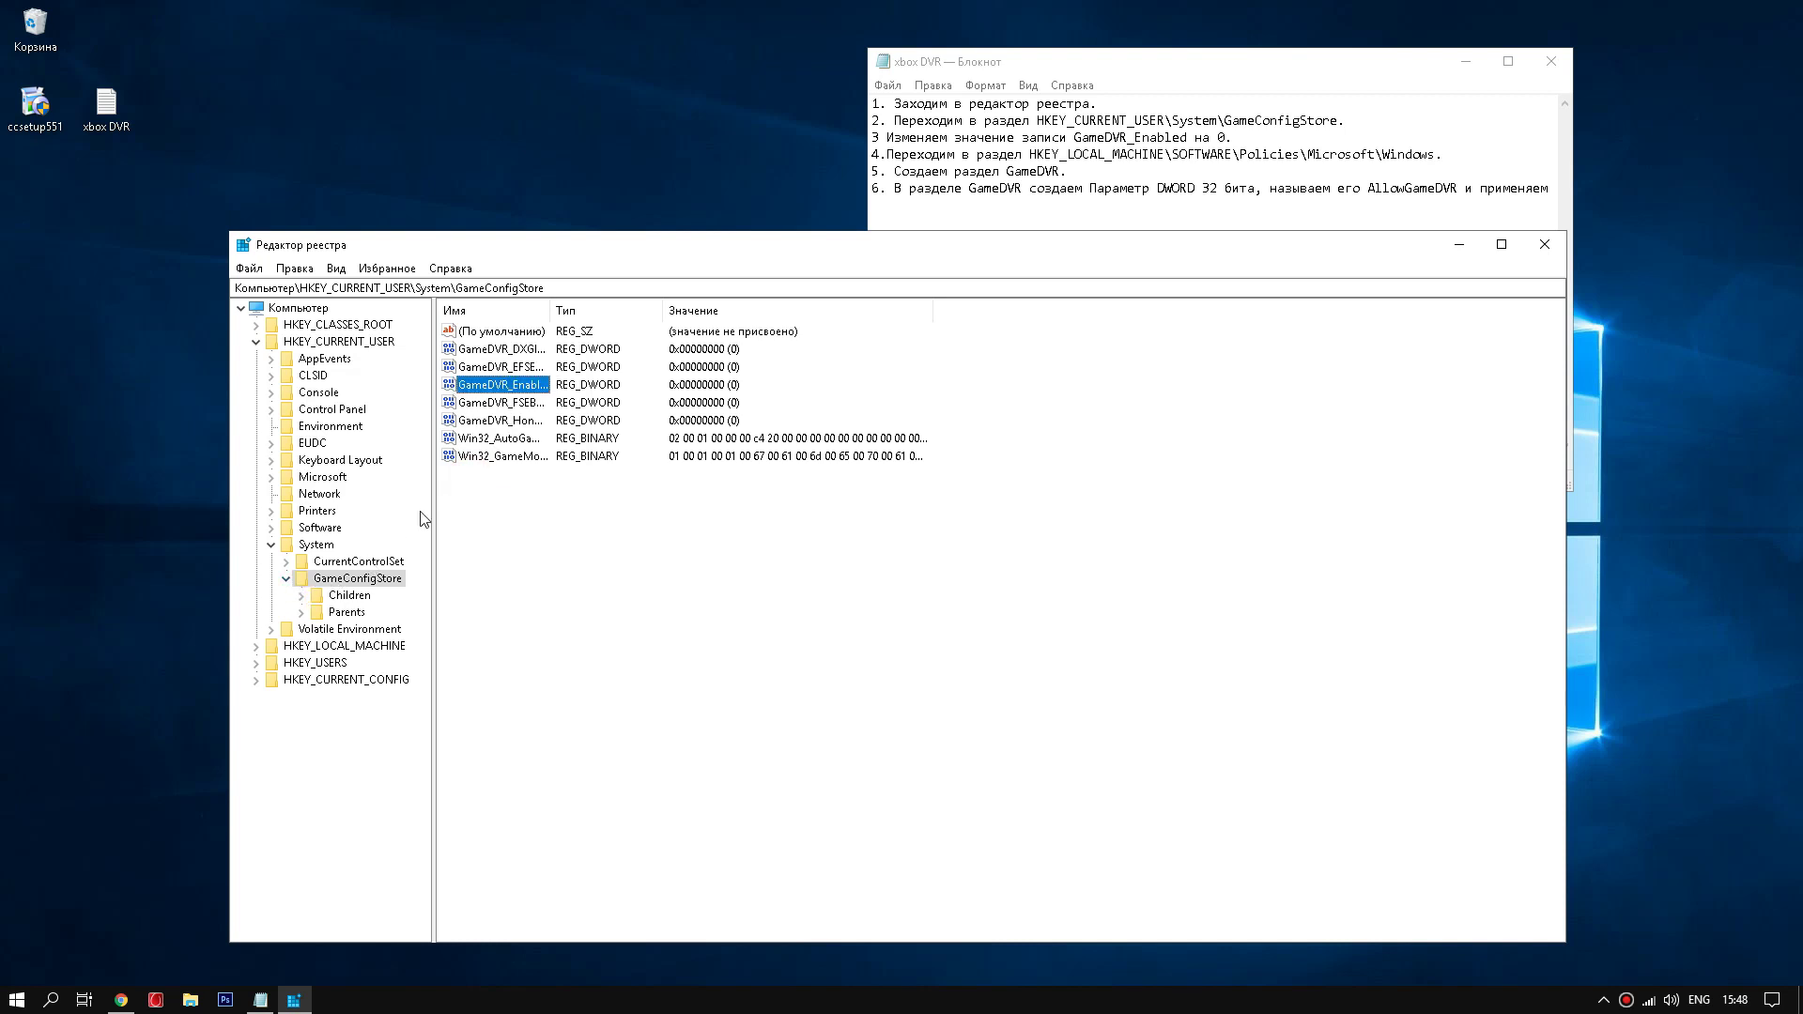
{"action": "left_click", "coordinate": [358, 578]}
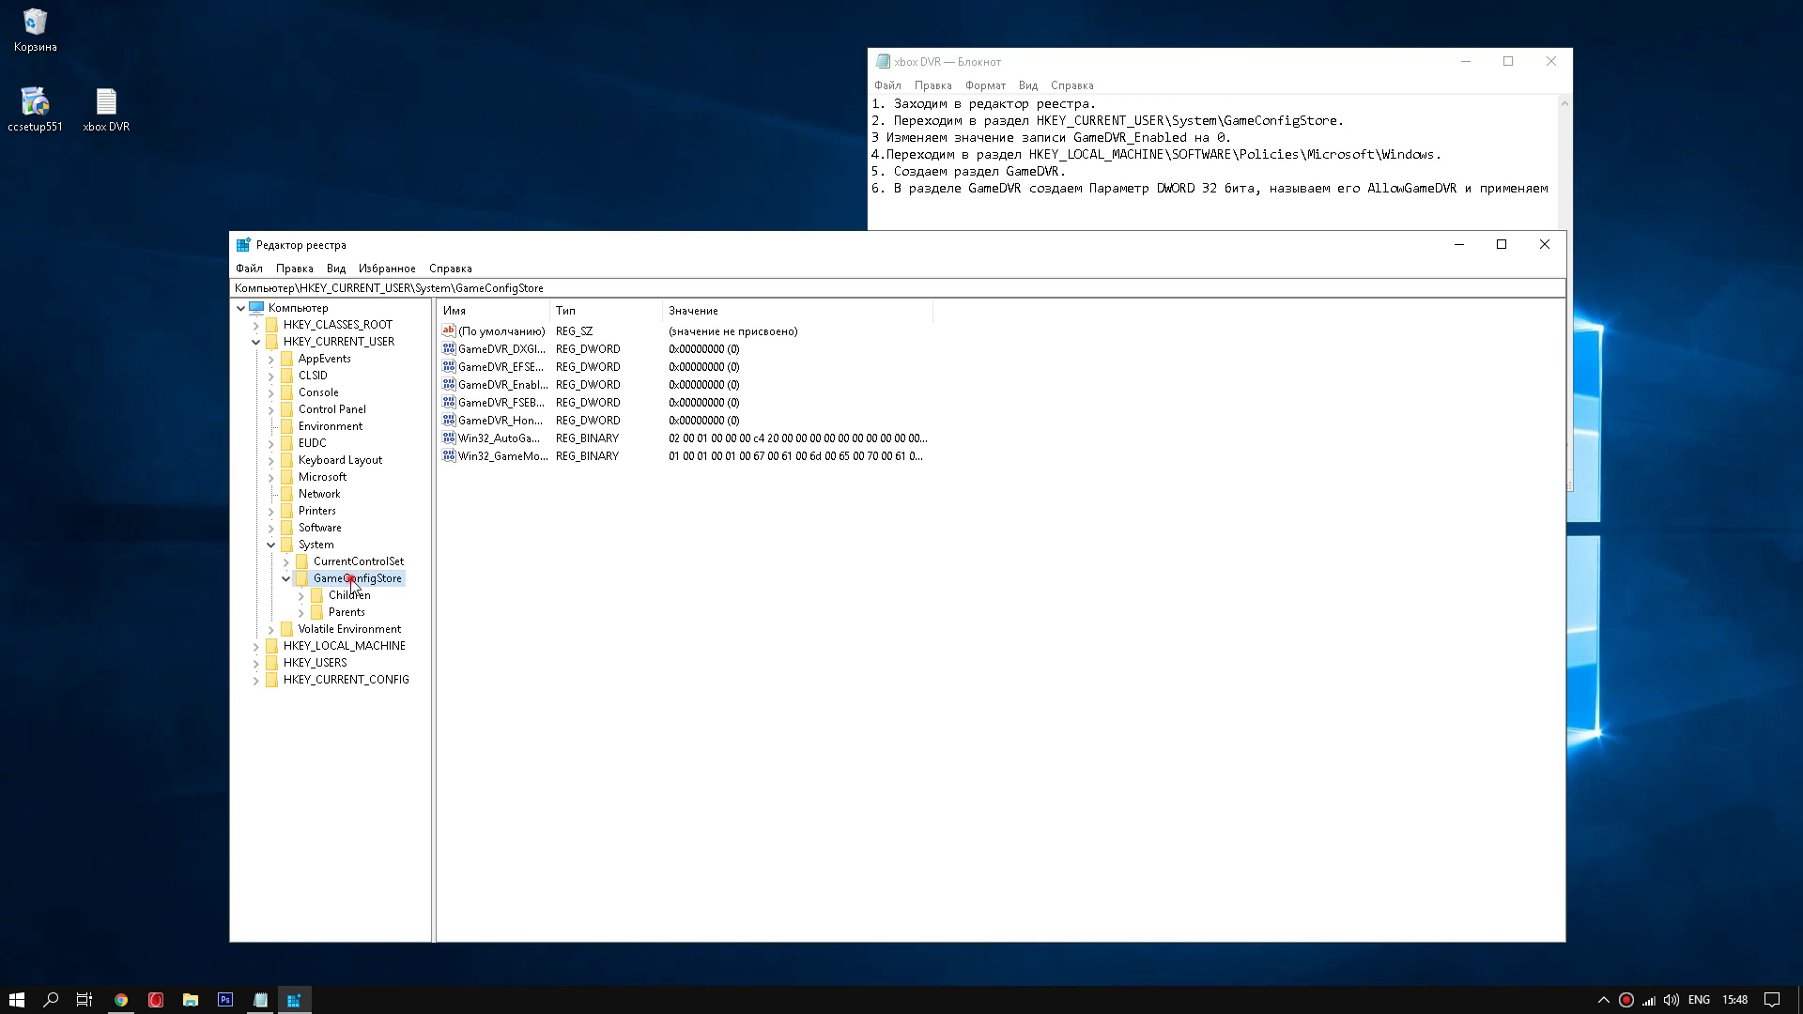
{"action": "left_click", "coordinate": [505, 388]}
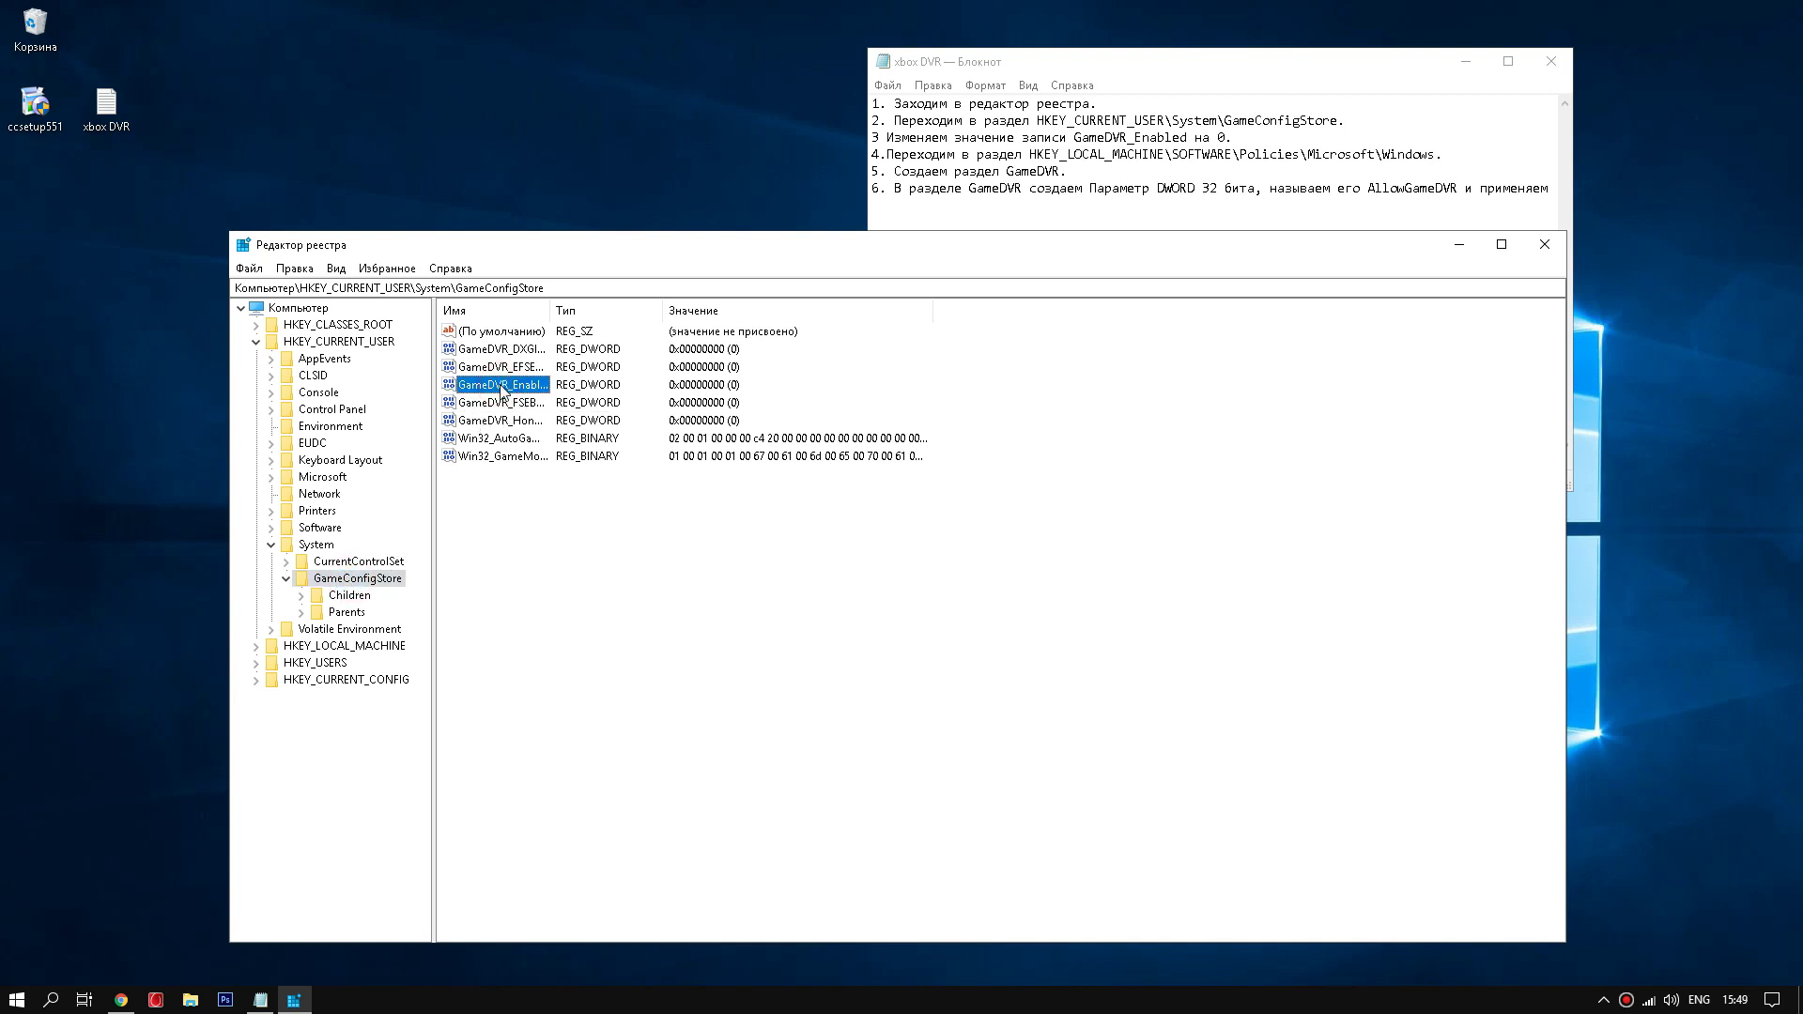
- Collapse the System key and the whole HKEY_CURRENT_USER branch in the registry tree
{"action": "left_click", "coordinate": [299, 578]}
{"action": "left_click", "coordinate": [270, 545]}
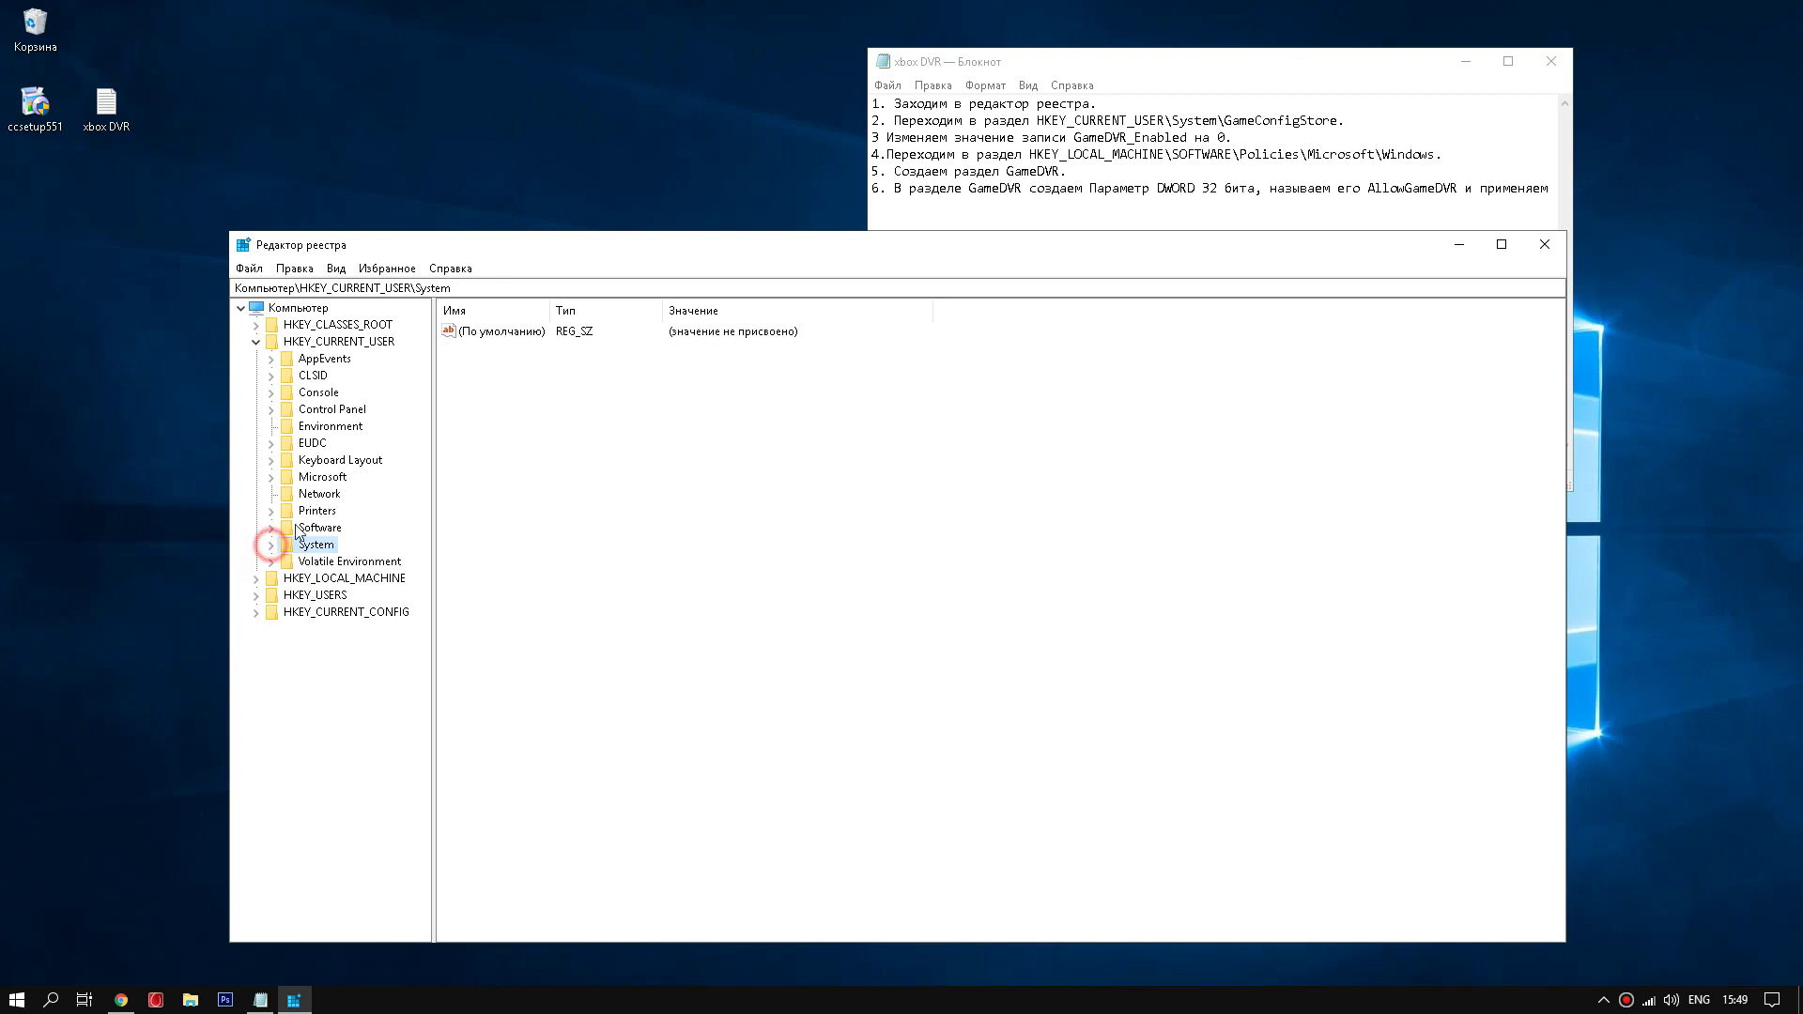
{"action": "left_click", "coordinate": [256, 342]}
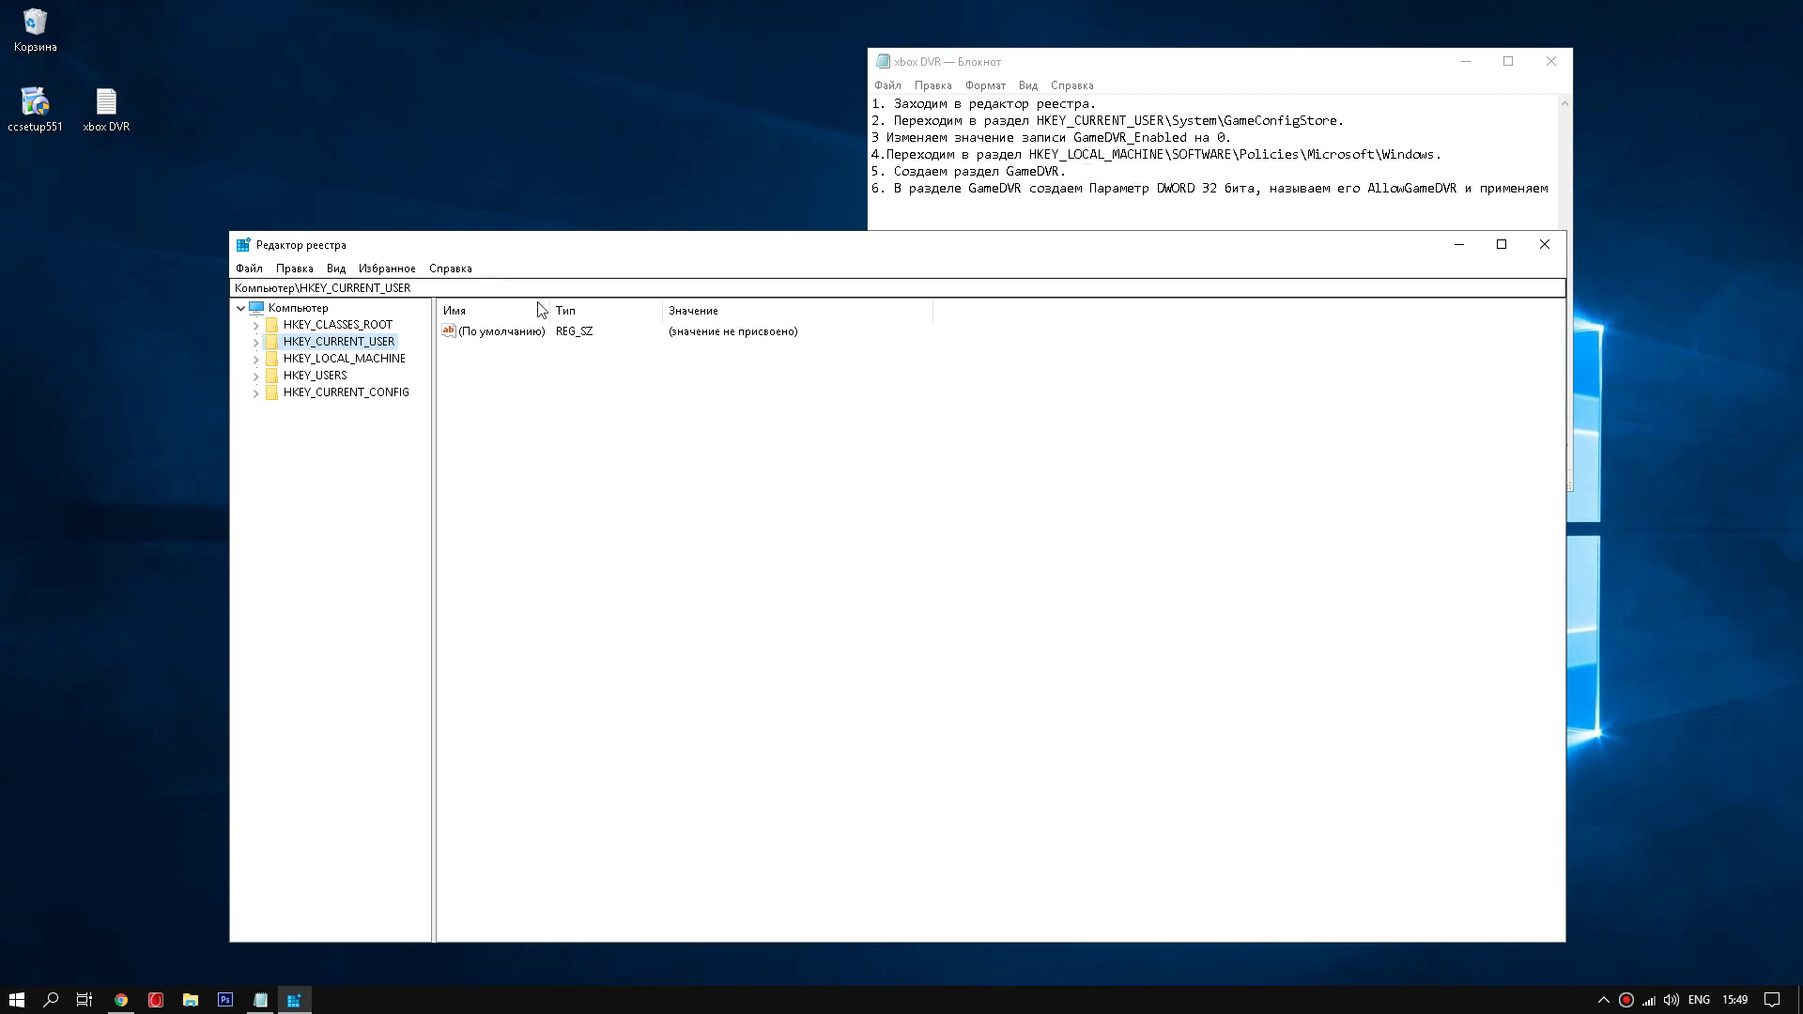
- Expand the registry tree down to the subkeys of HKEY_LOCAL_MACHINE\SOFTWARE\Policies\Microsoft\Windows
{"action": "left_click", "coordinate": [256, 360]}
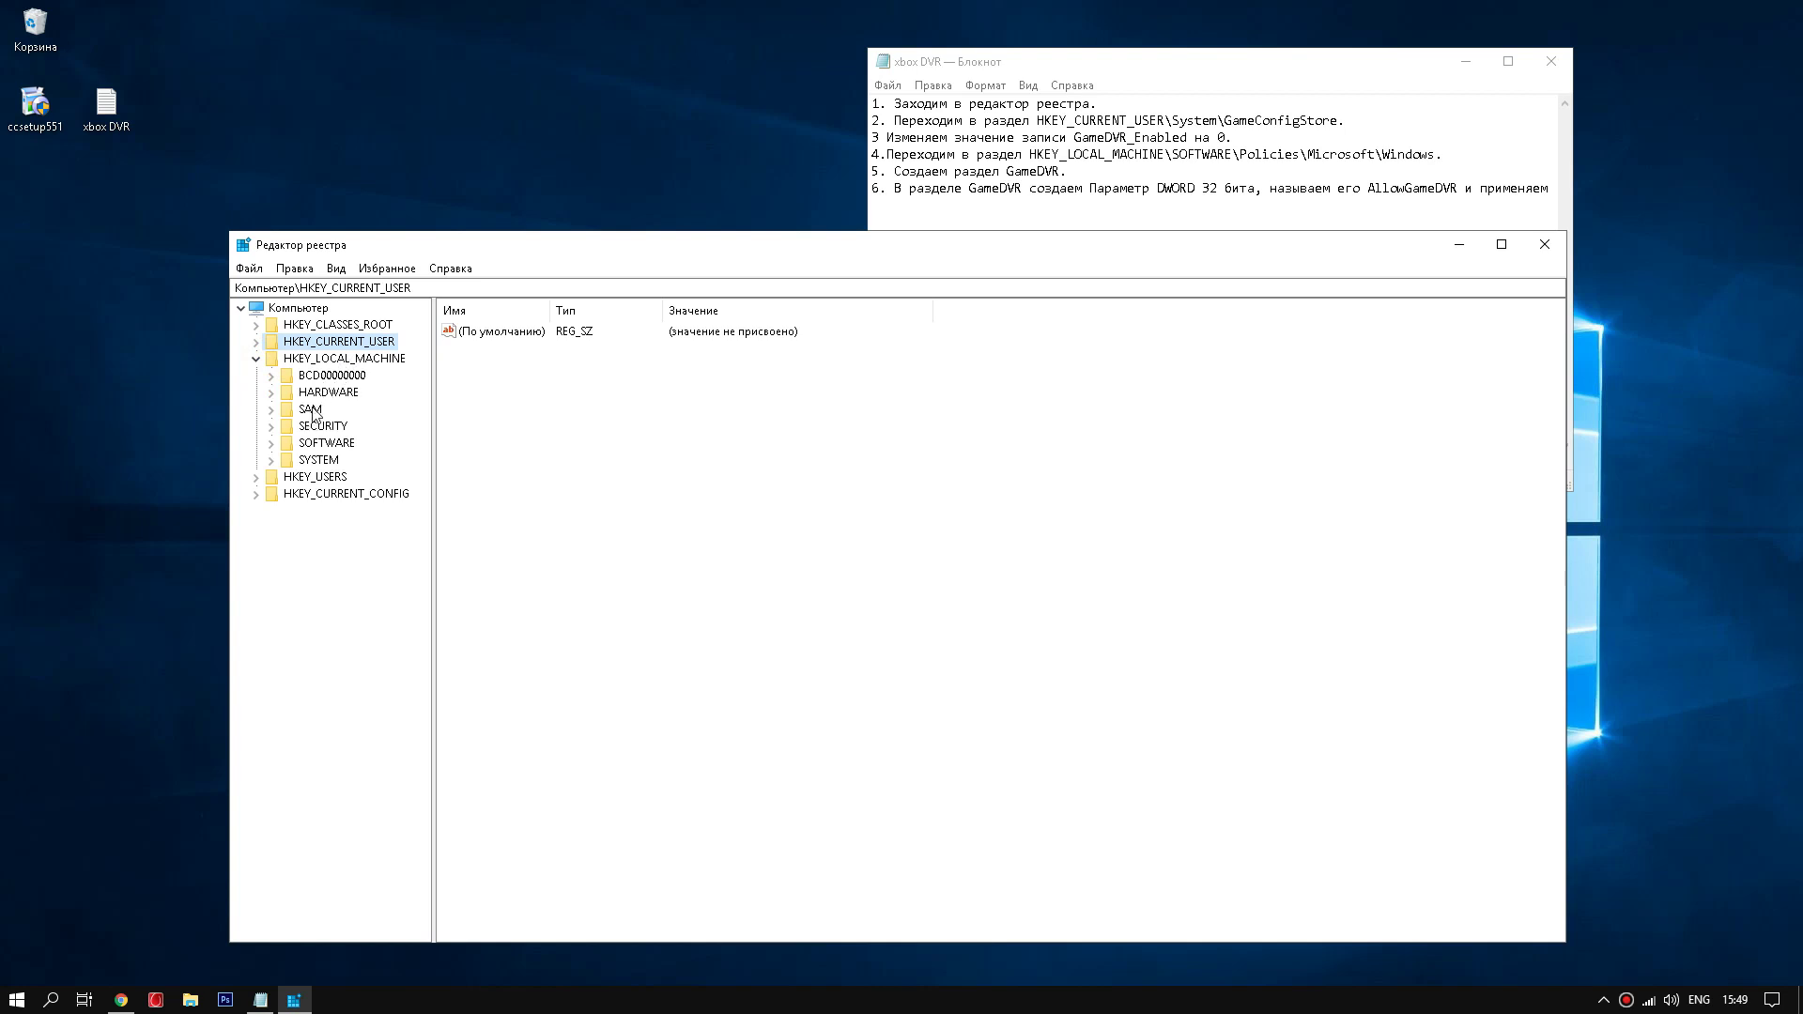
{"action": "left_click", "coordinate": [271, 443]}
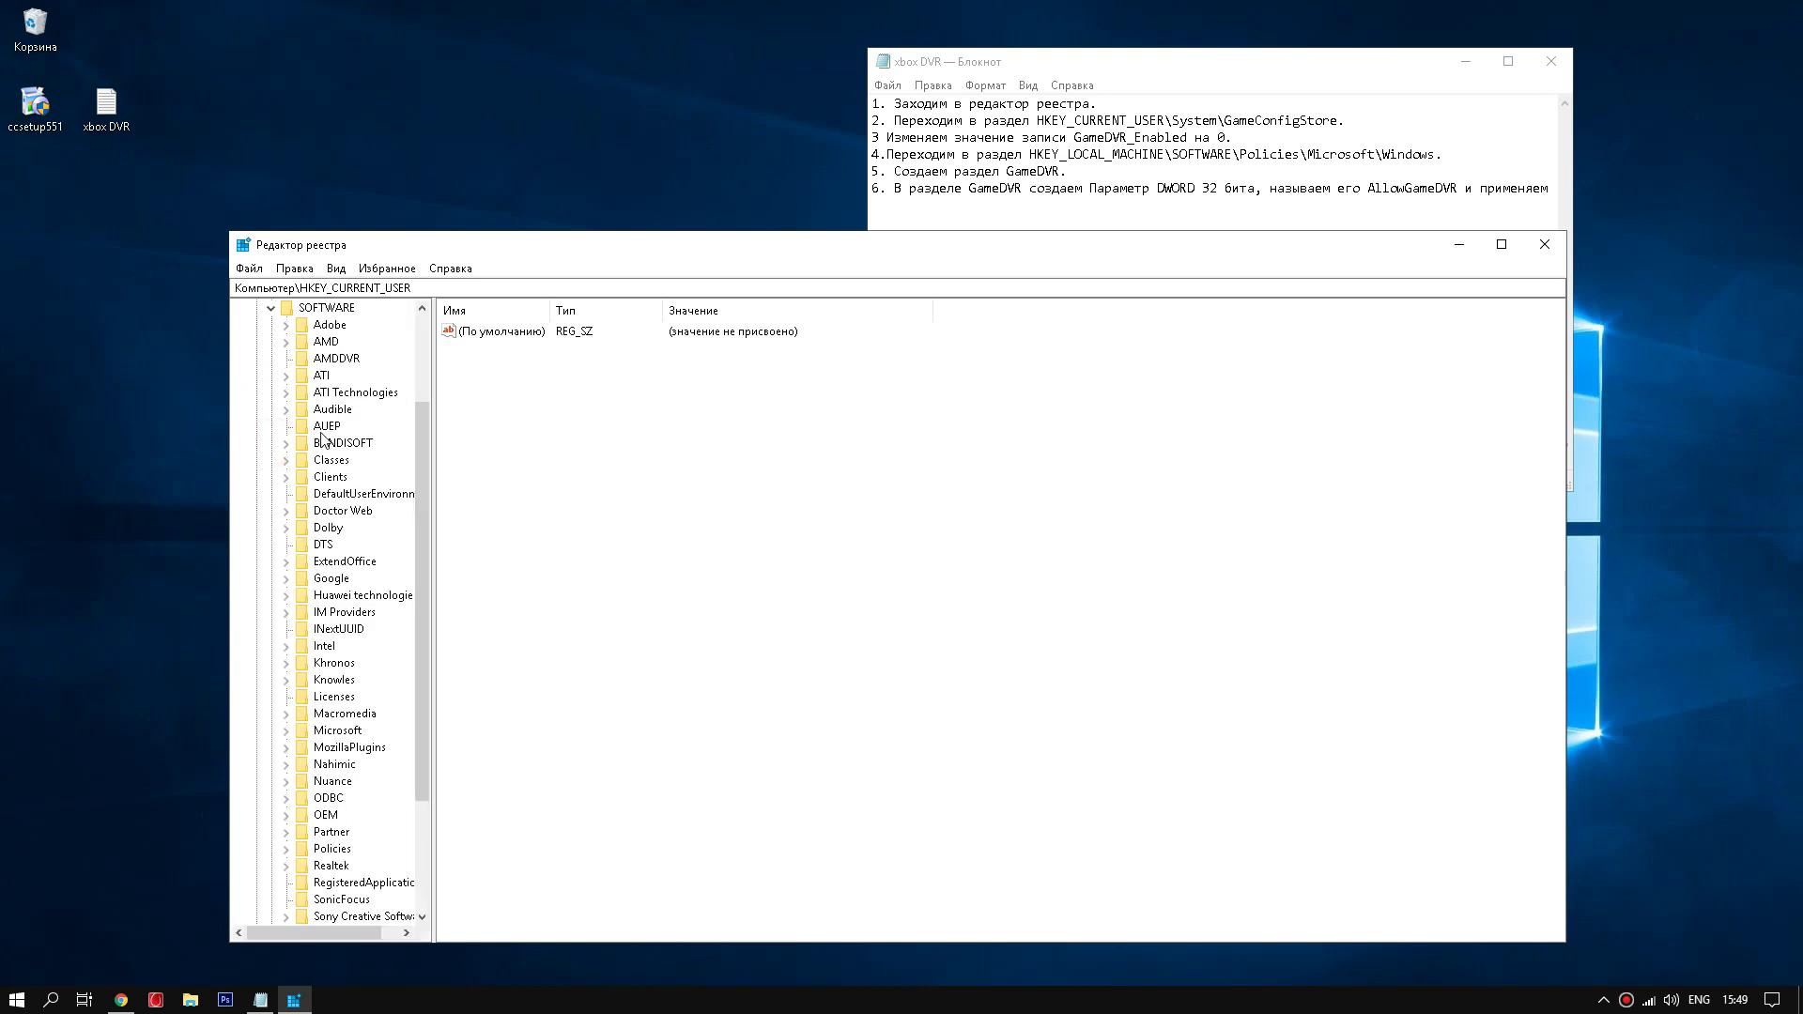
{"action": "scroll", "coordinate": [320, 540], "scroll_direction": "down", "scroll_amount": 3}
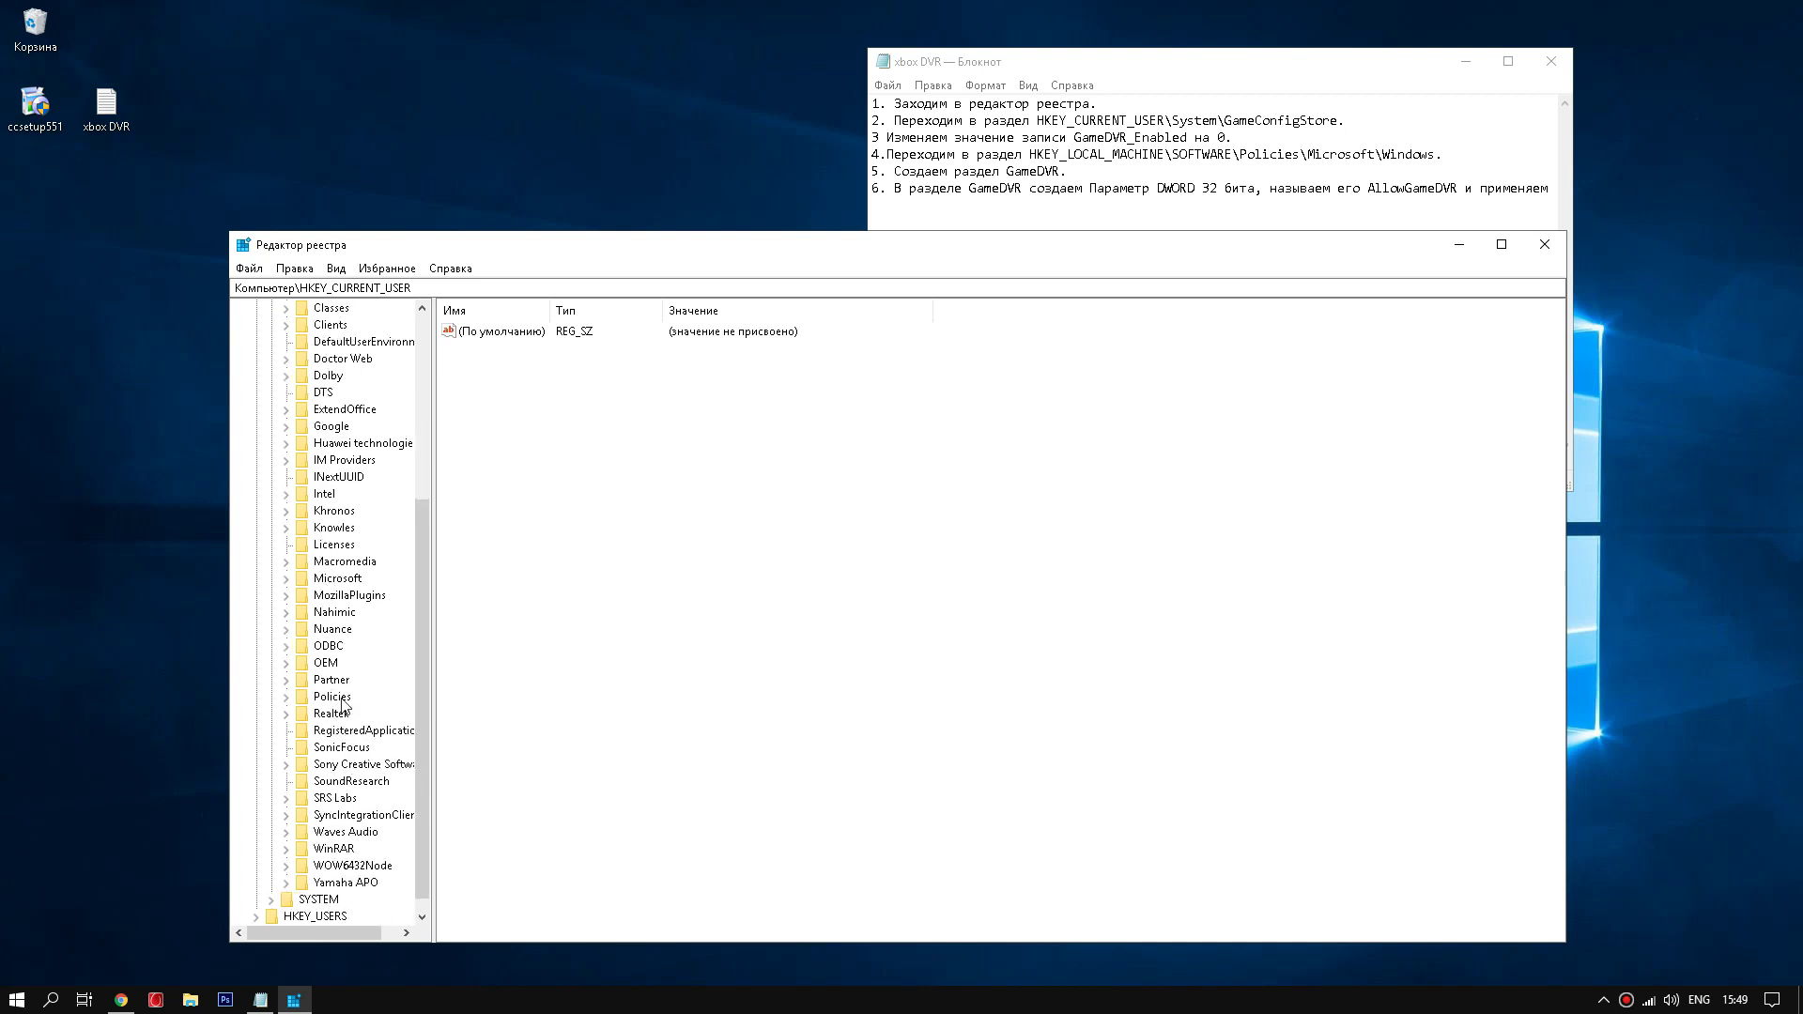
{"action": "left_click", "coordinate": [286, 696]}
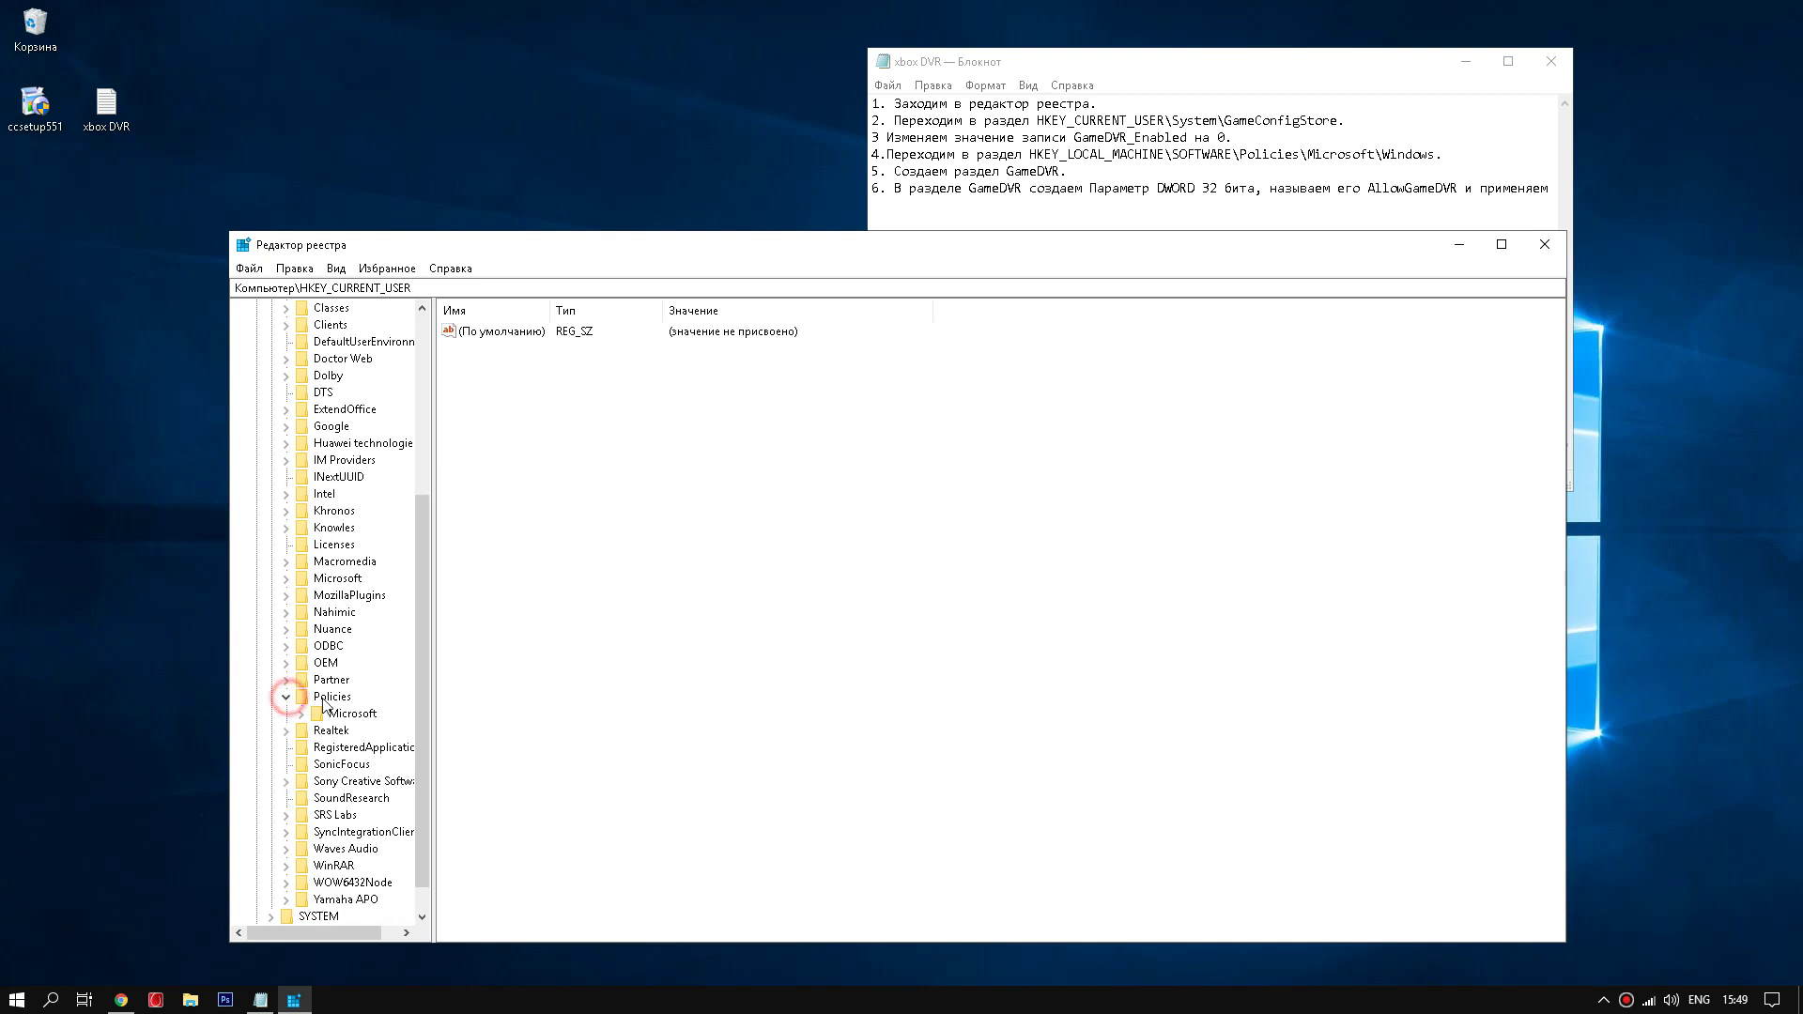
{"action": "left_click", "coordinate": [302, 715]}
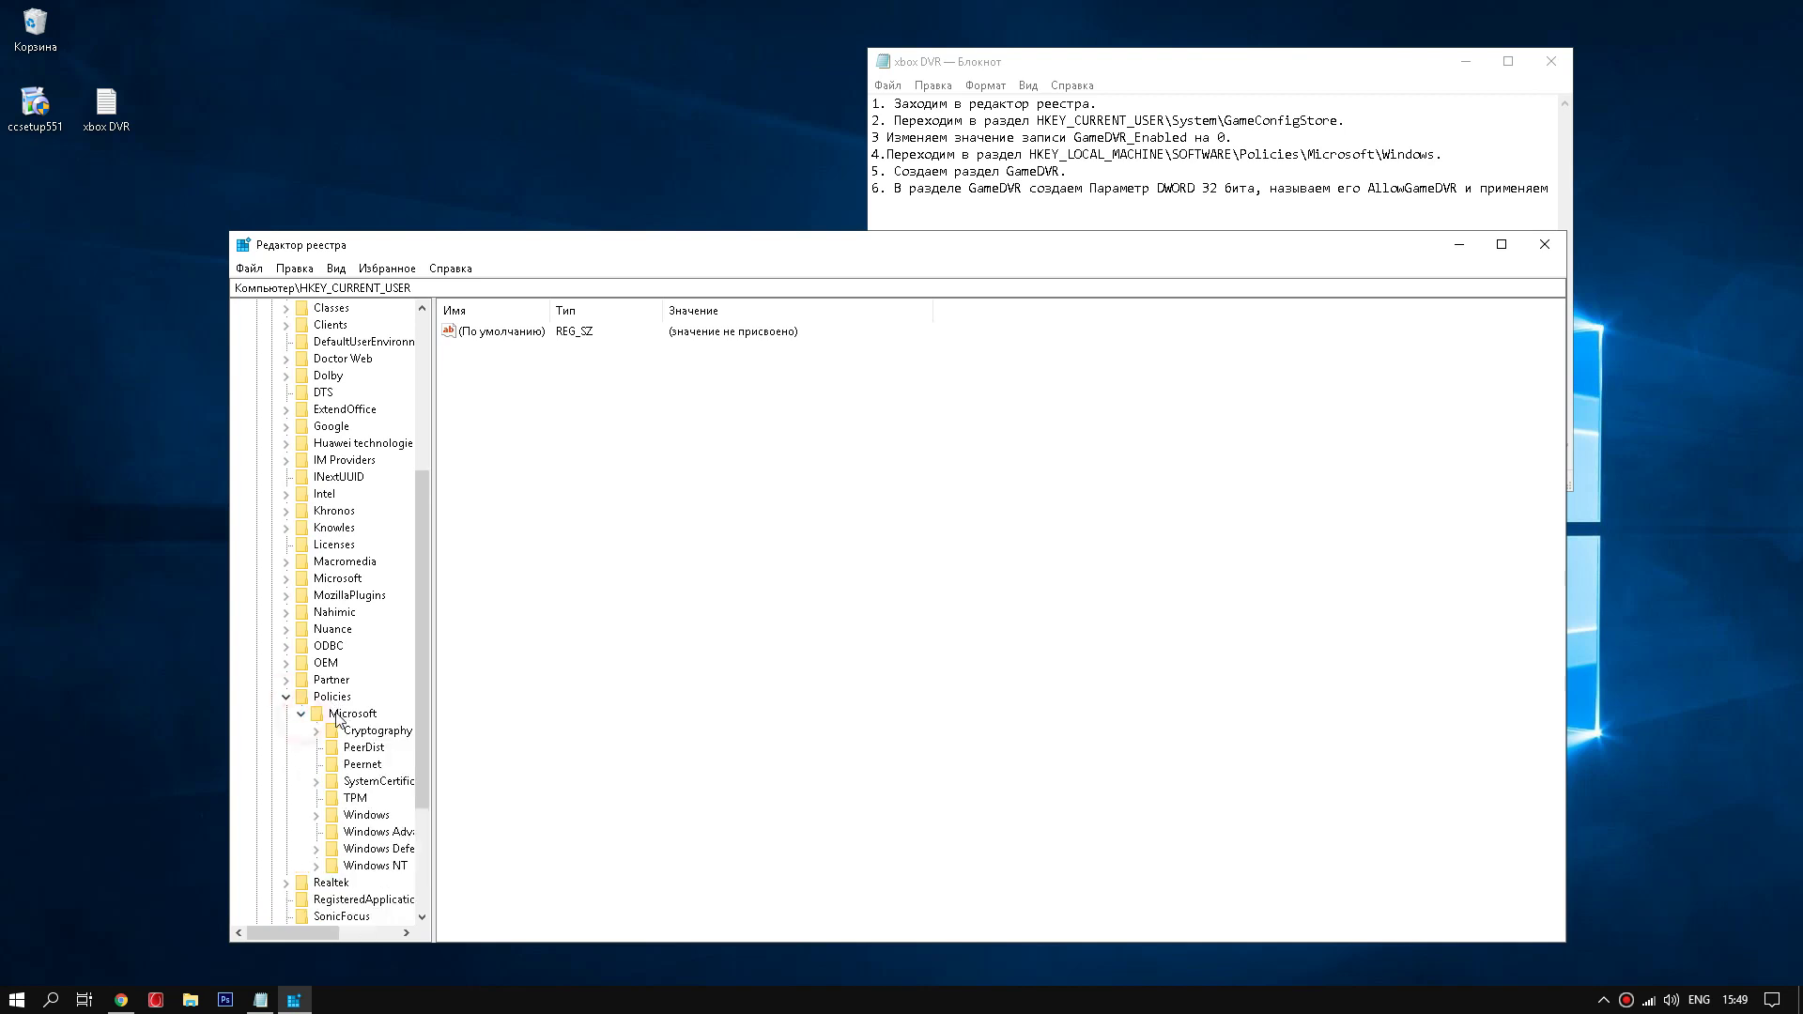
{"action": "scroll", "coordinate": [343, 742], "scroll_direction": "down", "scroll_amount": 1}
{"action": "left_click", "coordinate": [321, 769]}
{"action": "scroll", "coordinate": [375, 762], "scroll_direction": "down", "scroll_amount": 5}
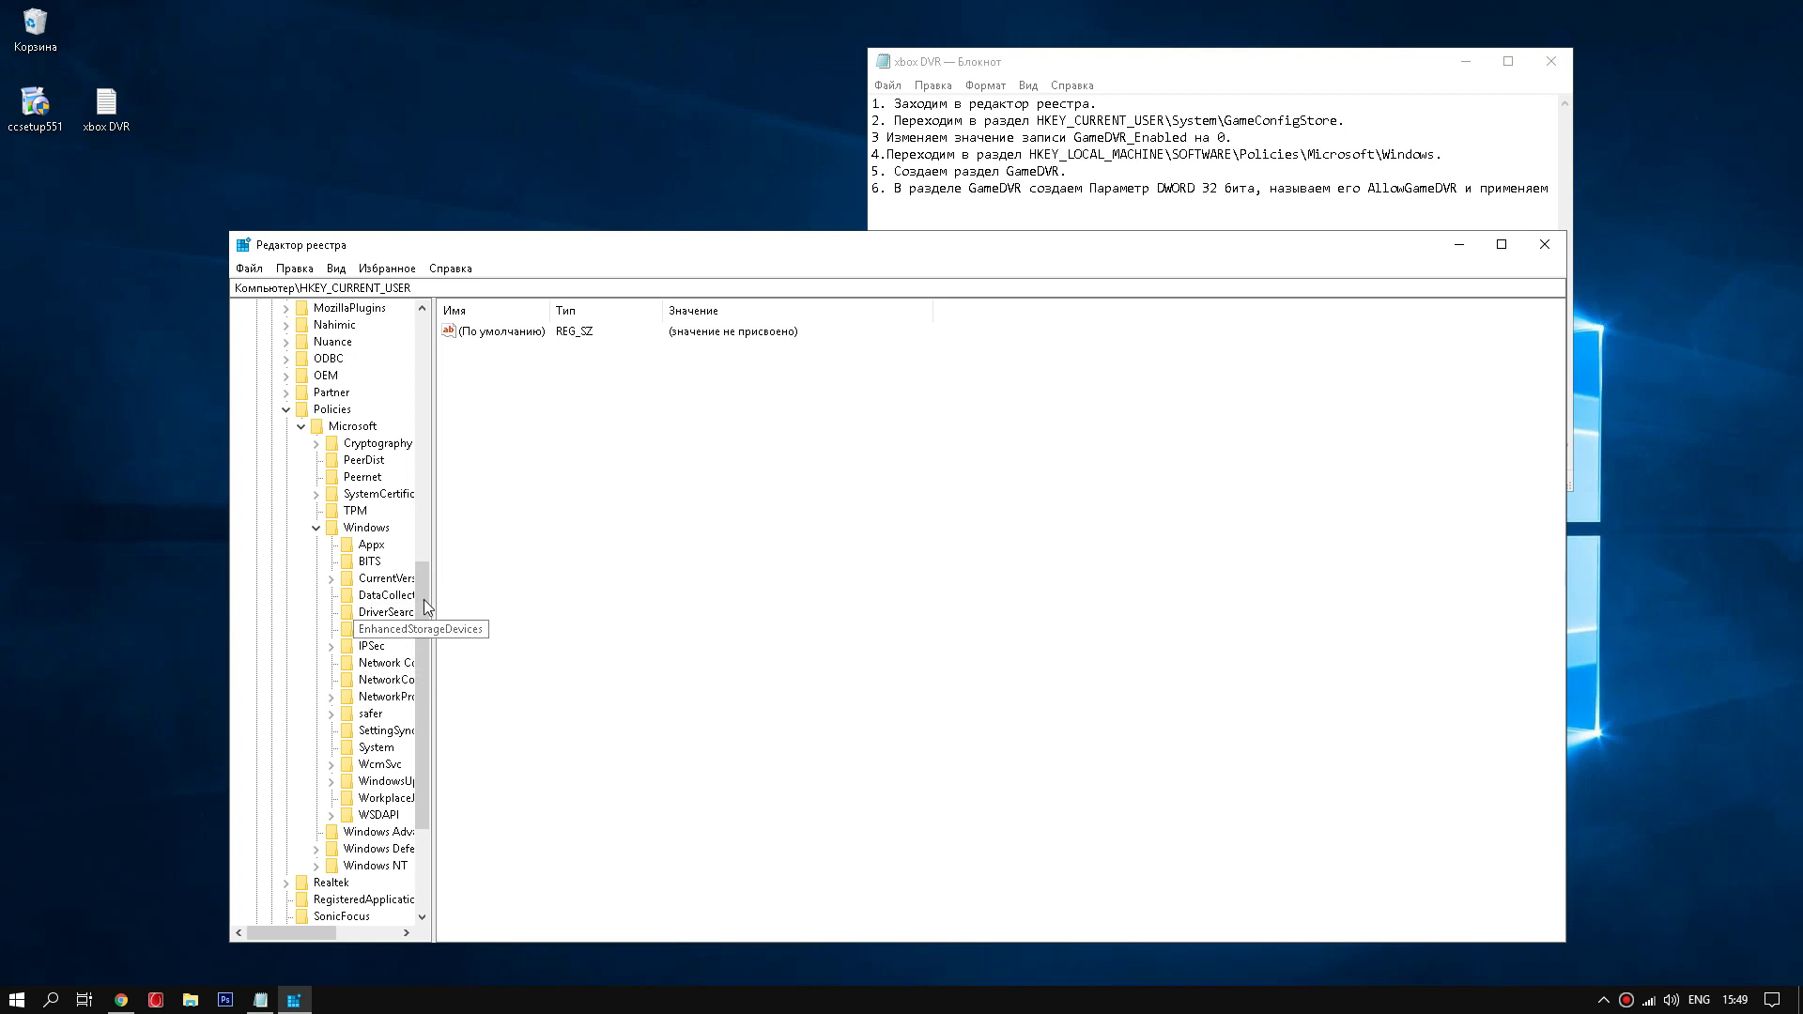
- Create a new, unnamed key under the selected HKEY_CURRENT_USER branch and go back to its parent key
{"action": "left_click", "coordinate": [261, 275]}
{"action": "key", "text": "Right"}
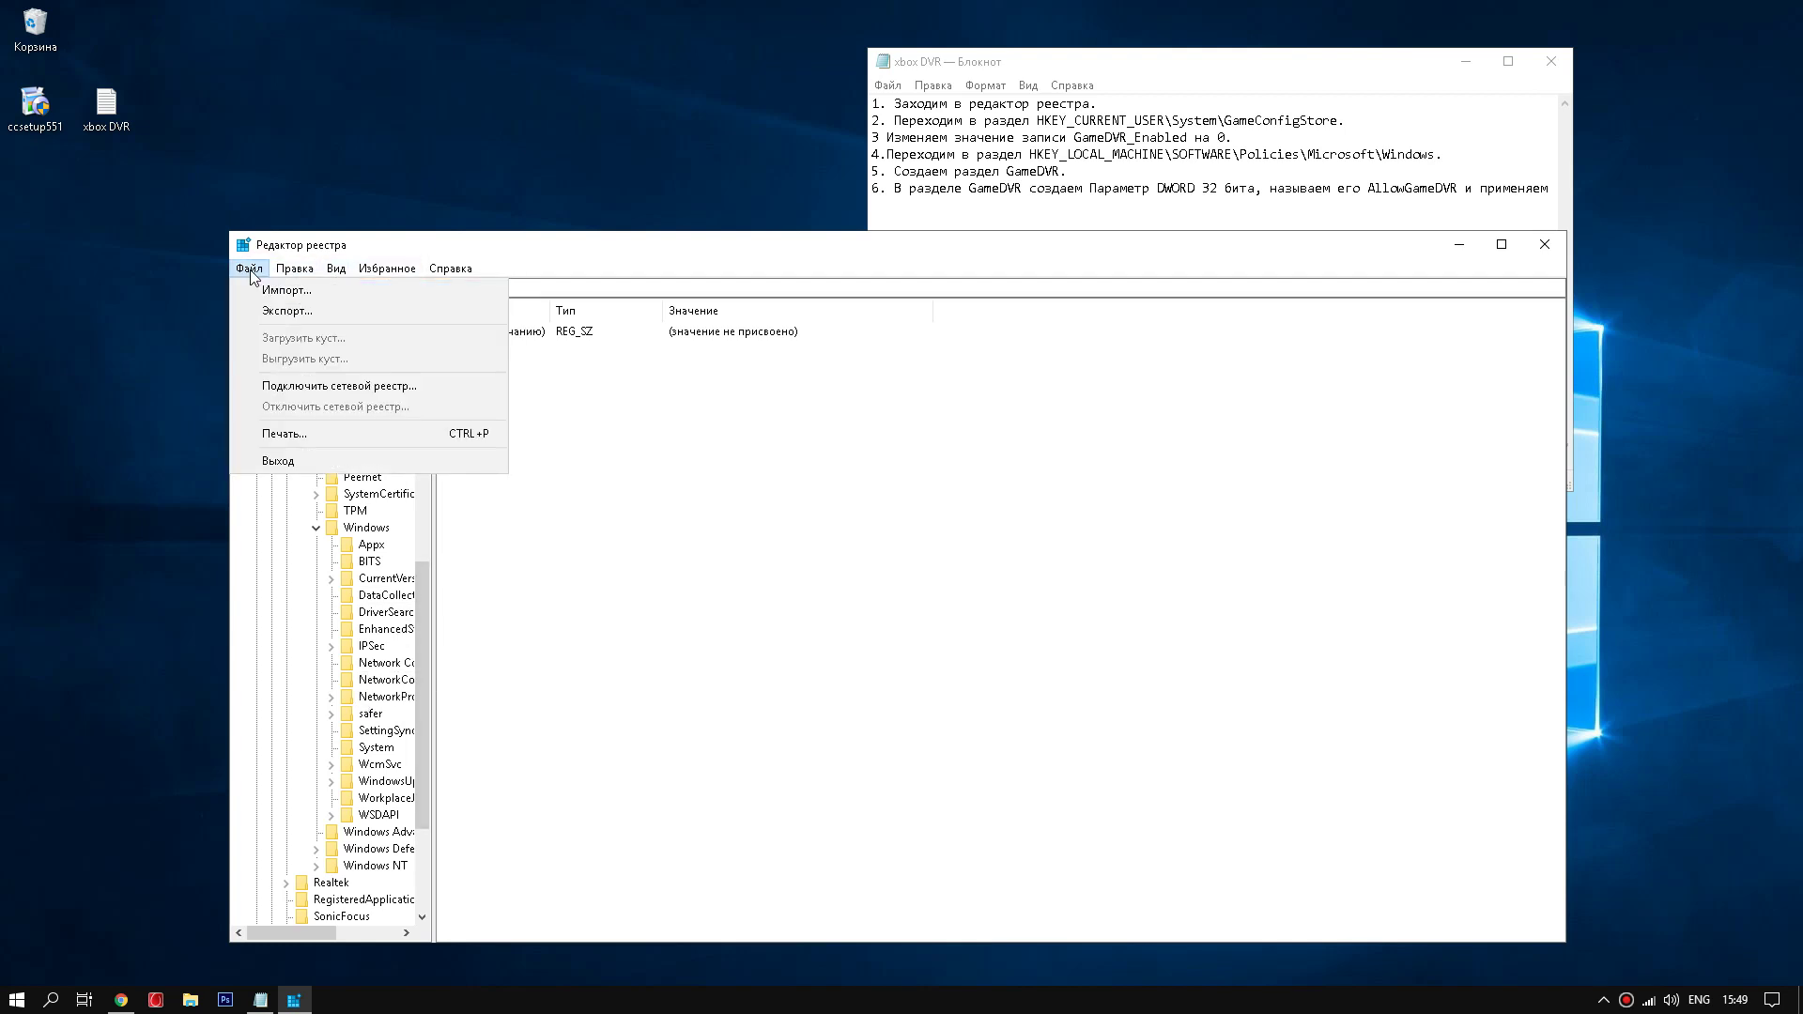
{"action": "right_click", "coordinate": [558, 516]}
{"action": "left_click", "coordinate": [597, 527]}
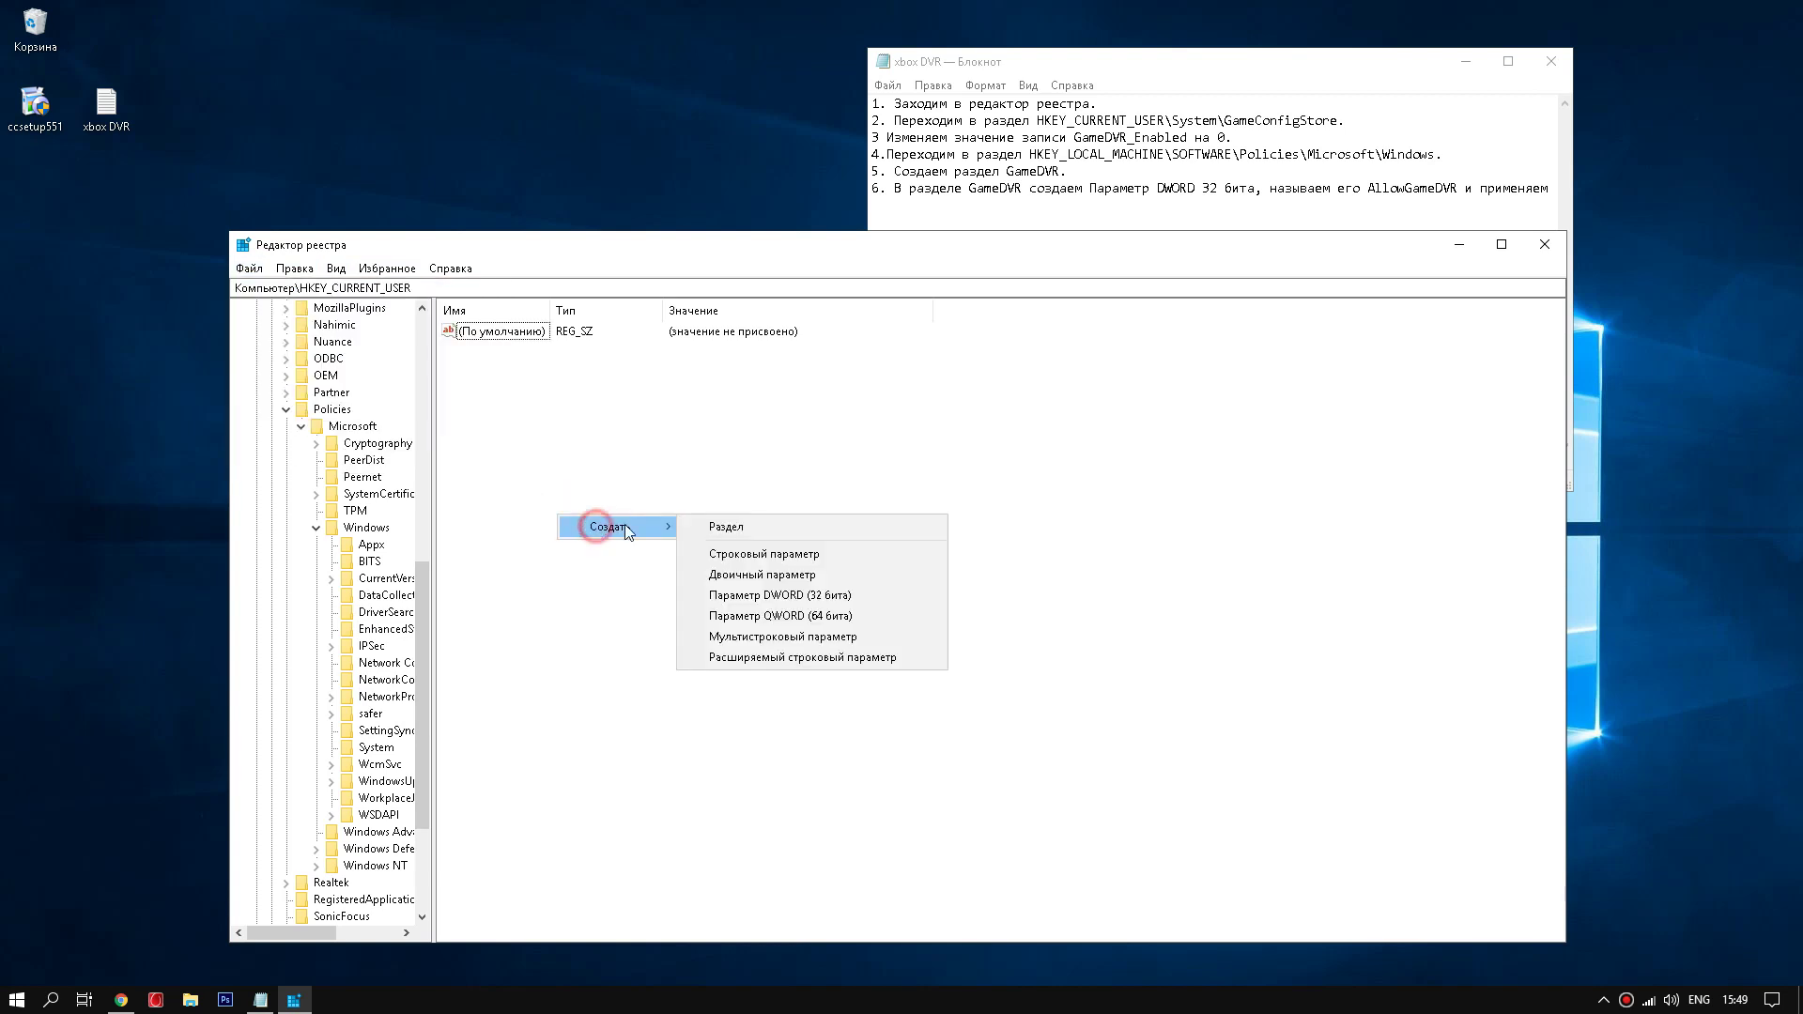
{"action": "left_click", "coordinate": [725, 526]}
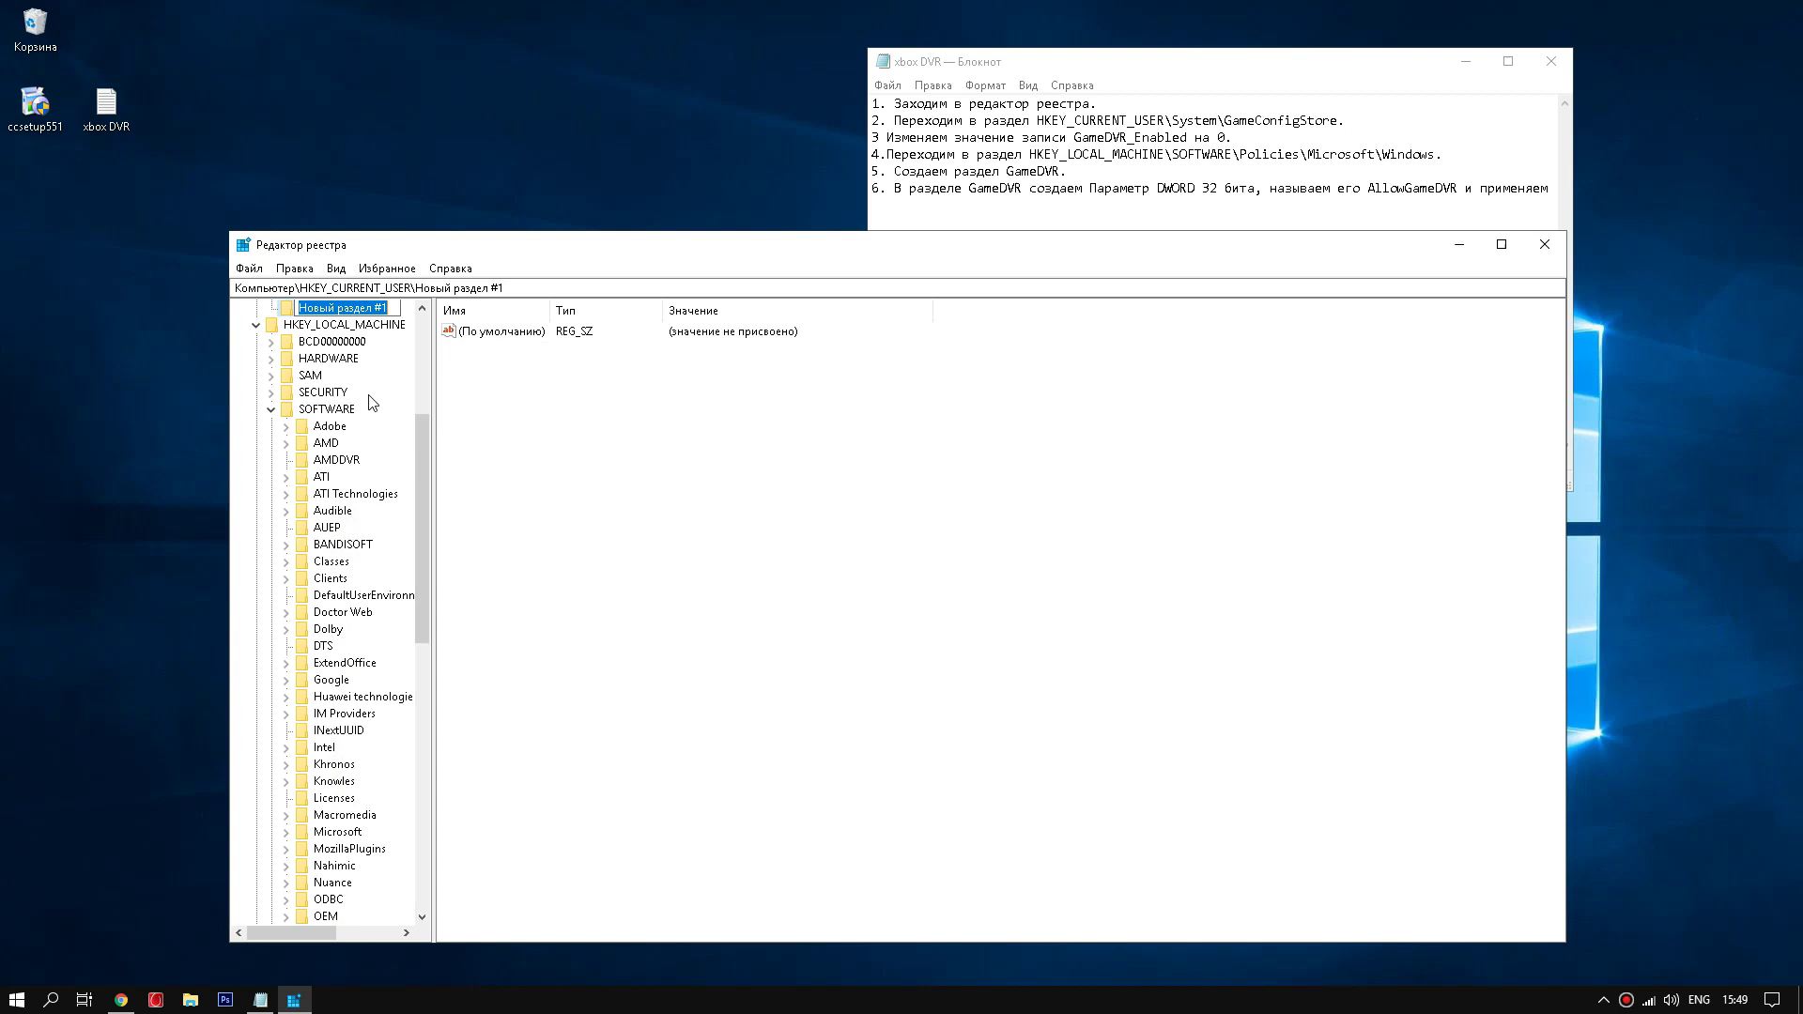
{"action": "scroll", "coordinate": [352, 371], "scroll_direction": "up", "scroll_amount": 1}
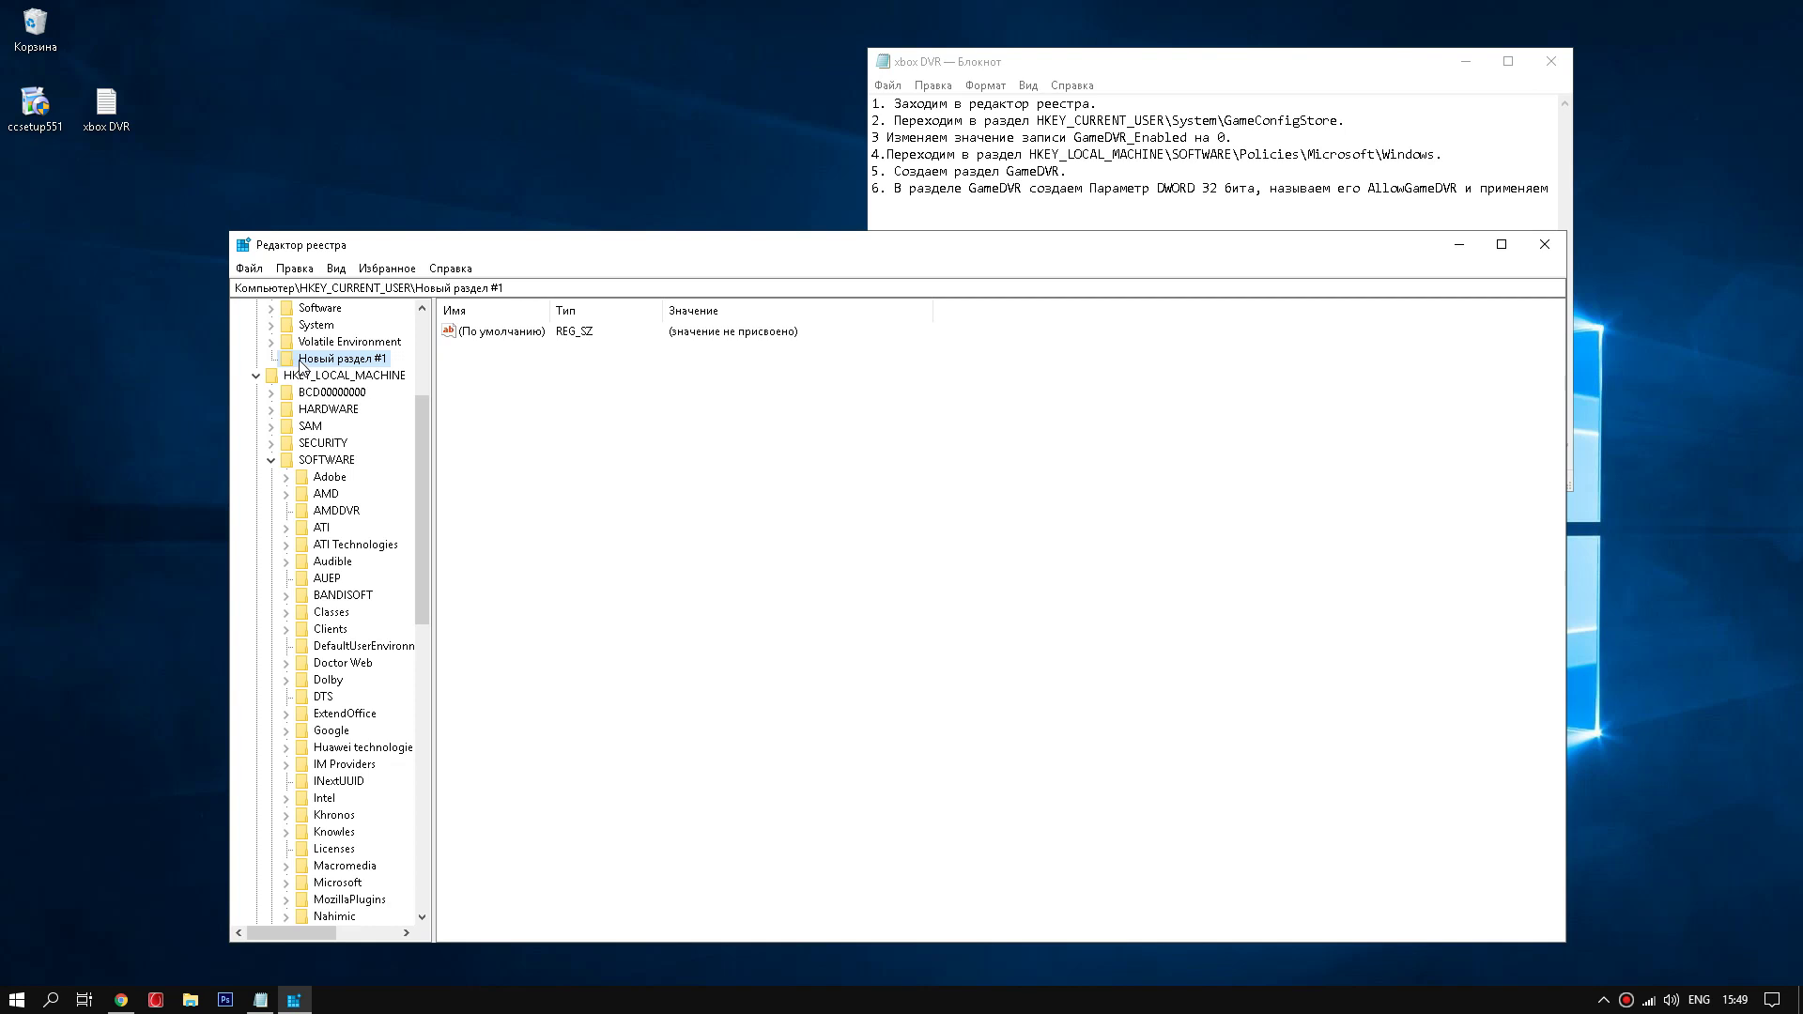
{"action": "key", "text": "Left"}
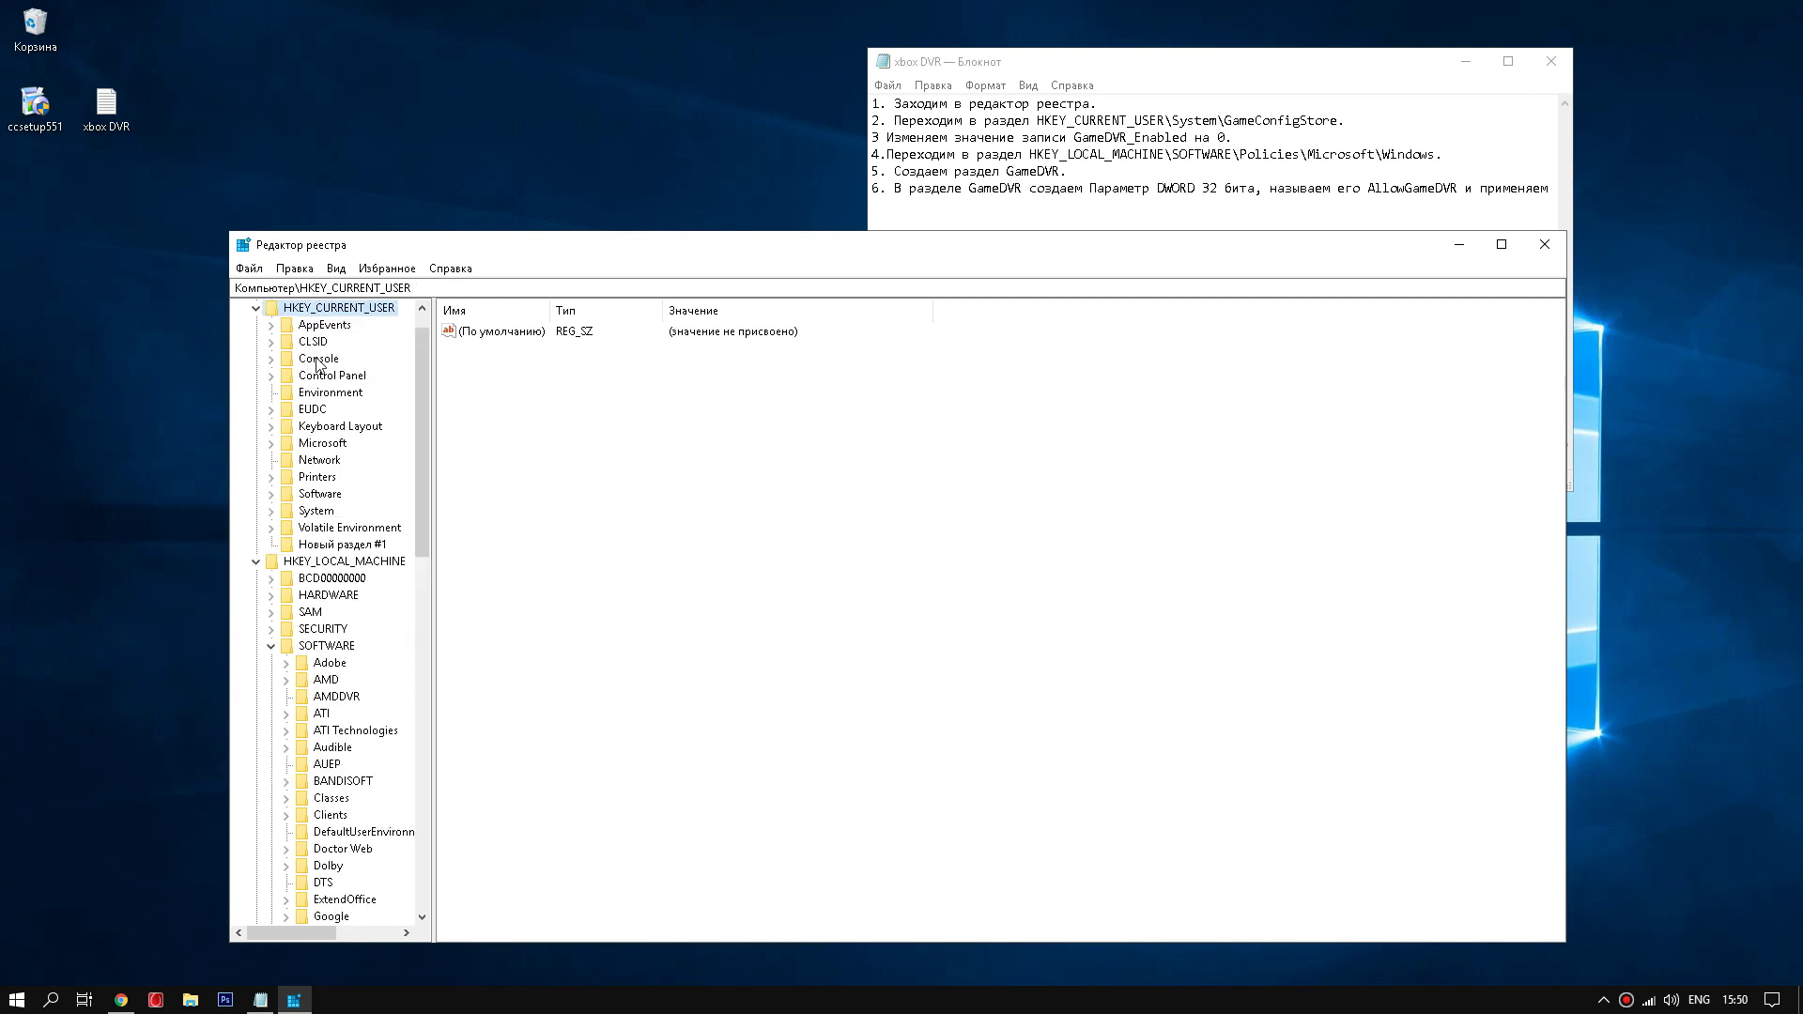
- Create a key named GameDVR under HKEY_LOCAL_MACHINE\SOFTWARE\Policies\Microsoft\Windows
{"action": "left_click", "coordinate": [256, 308]}
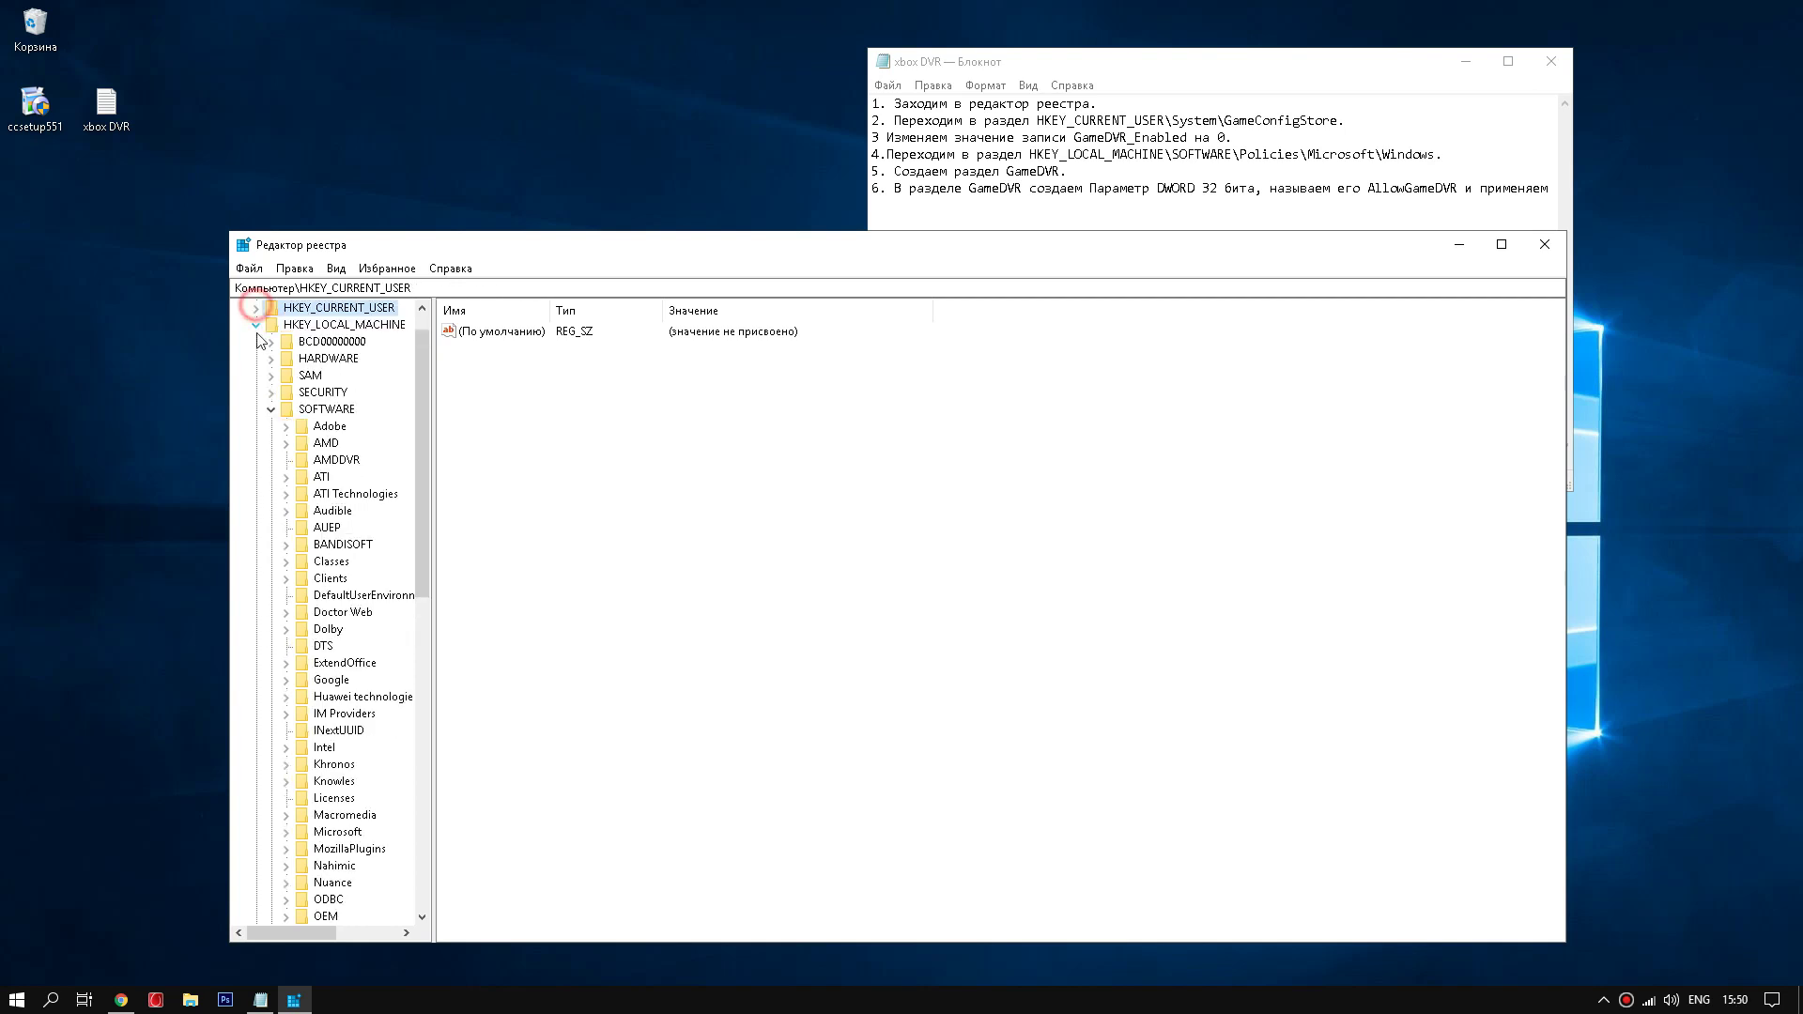
{"action": "scroll", "coordinate": [261, 341], "scroll_direction": "down", "scroll_amount": 10}
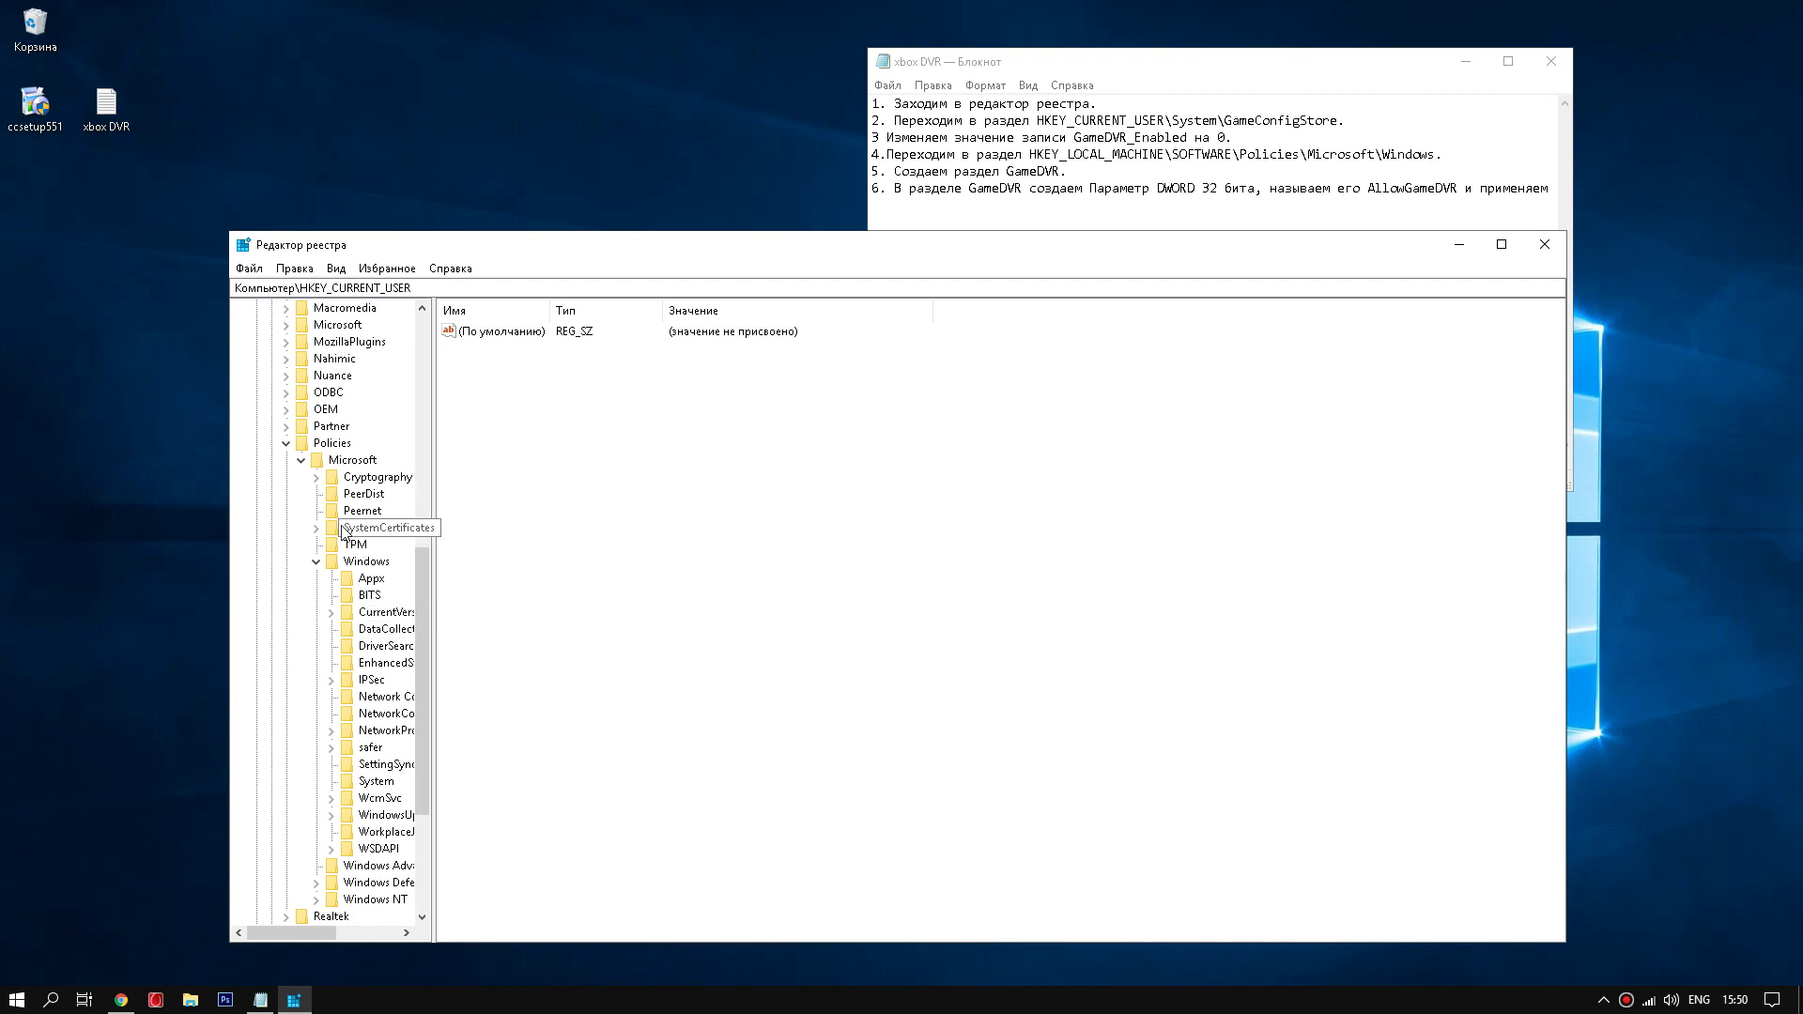
{"action": "scroll", "coordinate": [357, 610], "scroll_direction": "down", "scroll_amount": 1}
{"action": "left_click", "coordinate": [358, 515]}
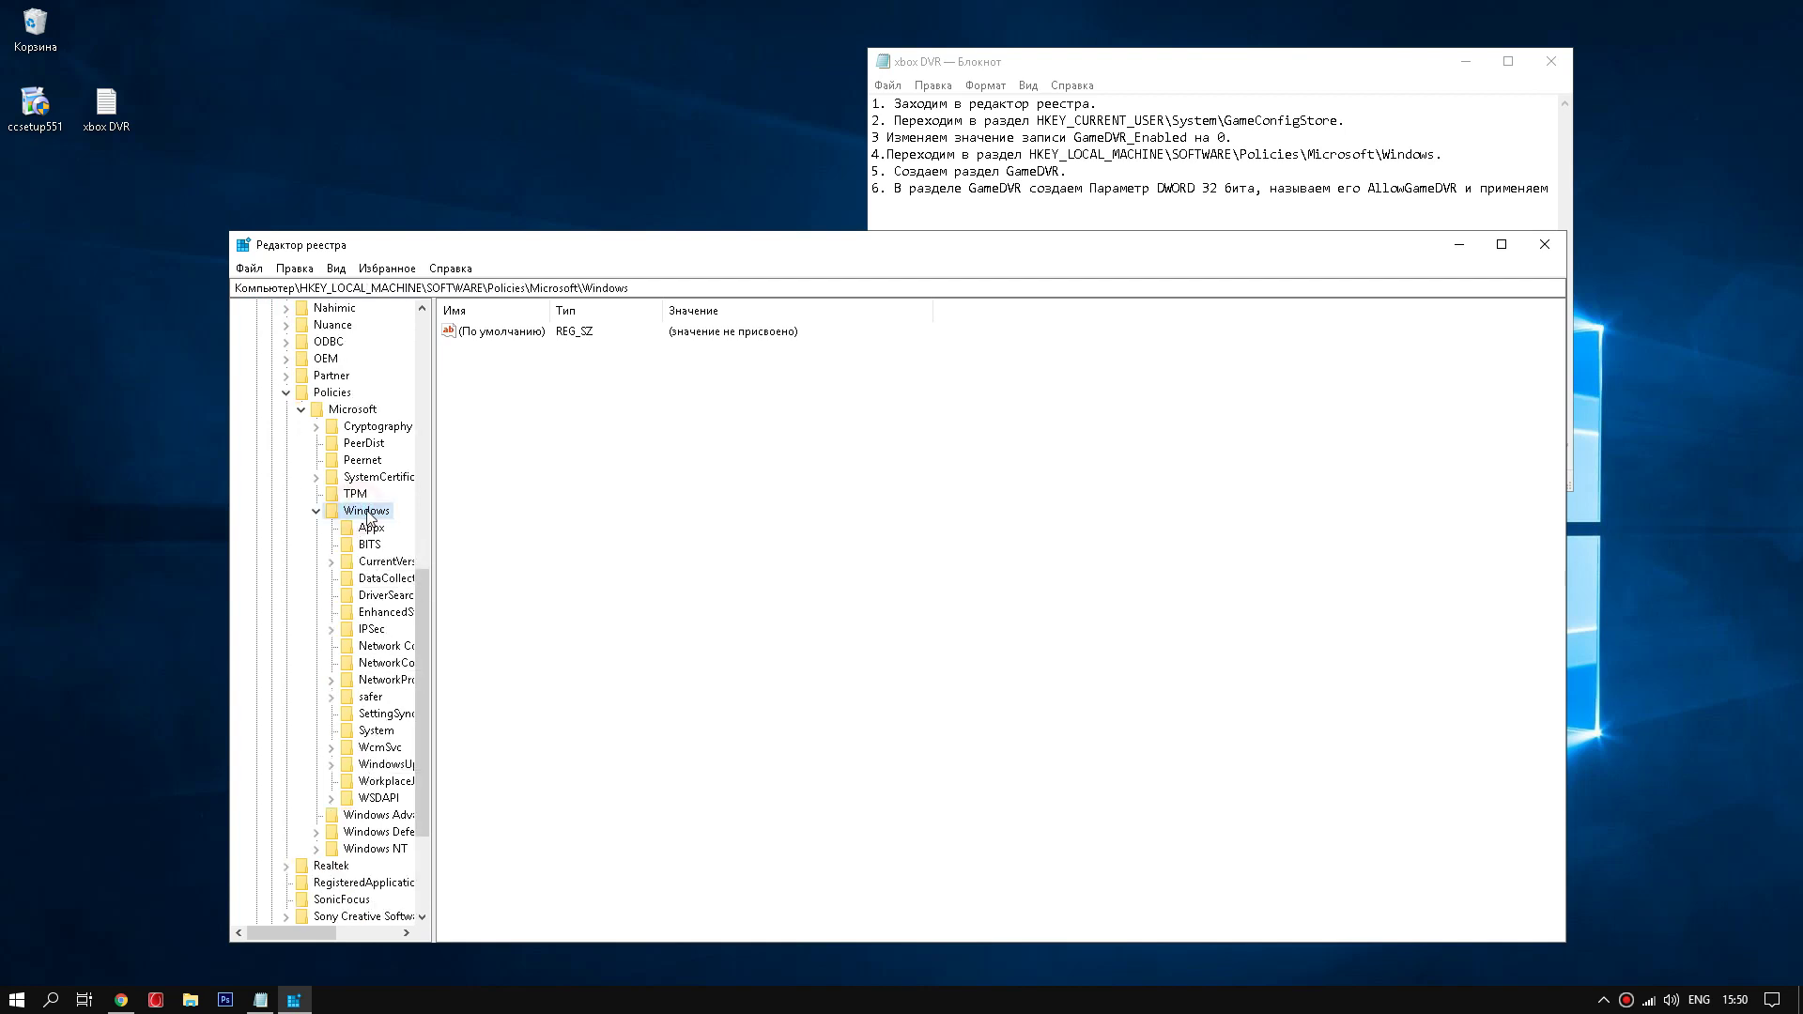
{"action": "right_click", "coordinate": [549, 489]}
{"action": "left_click", "coordinate": [580, 498]}
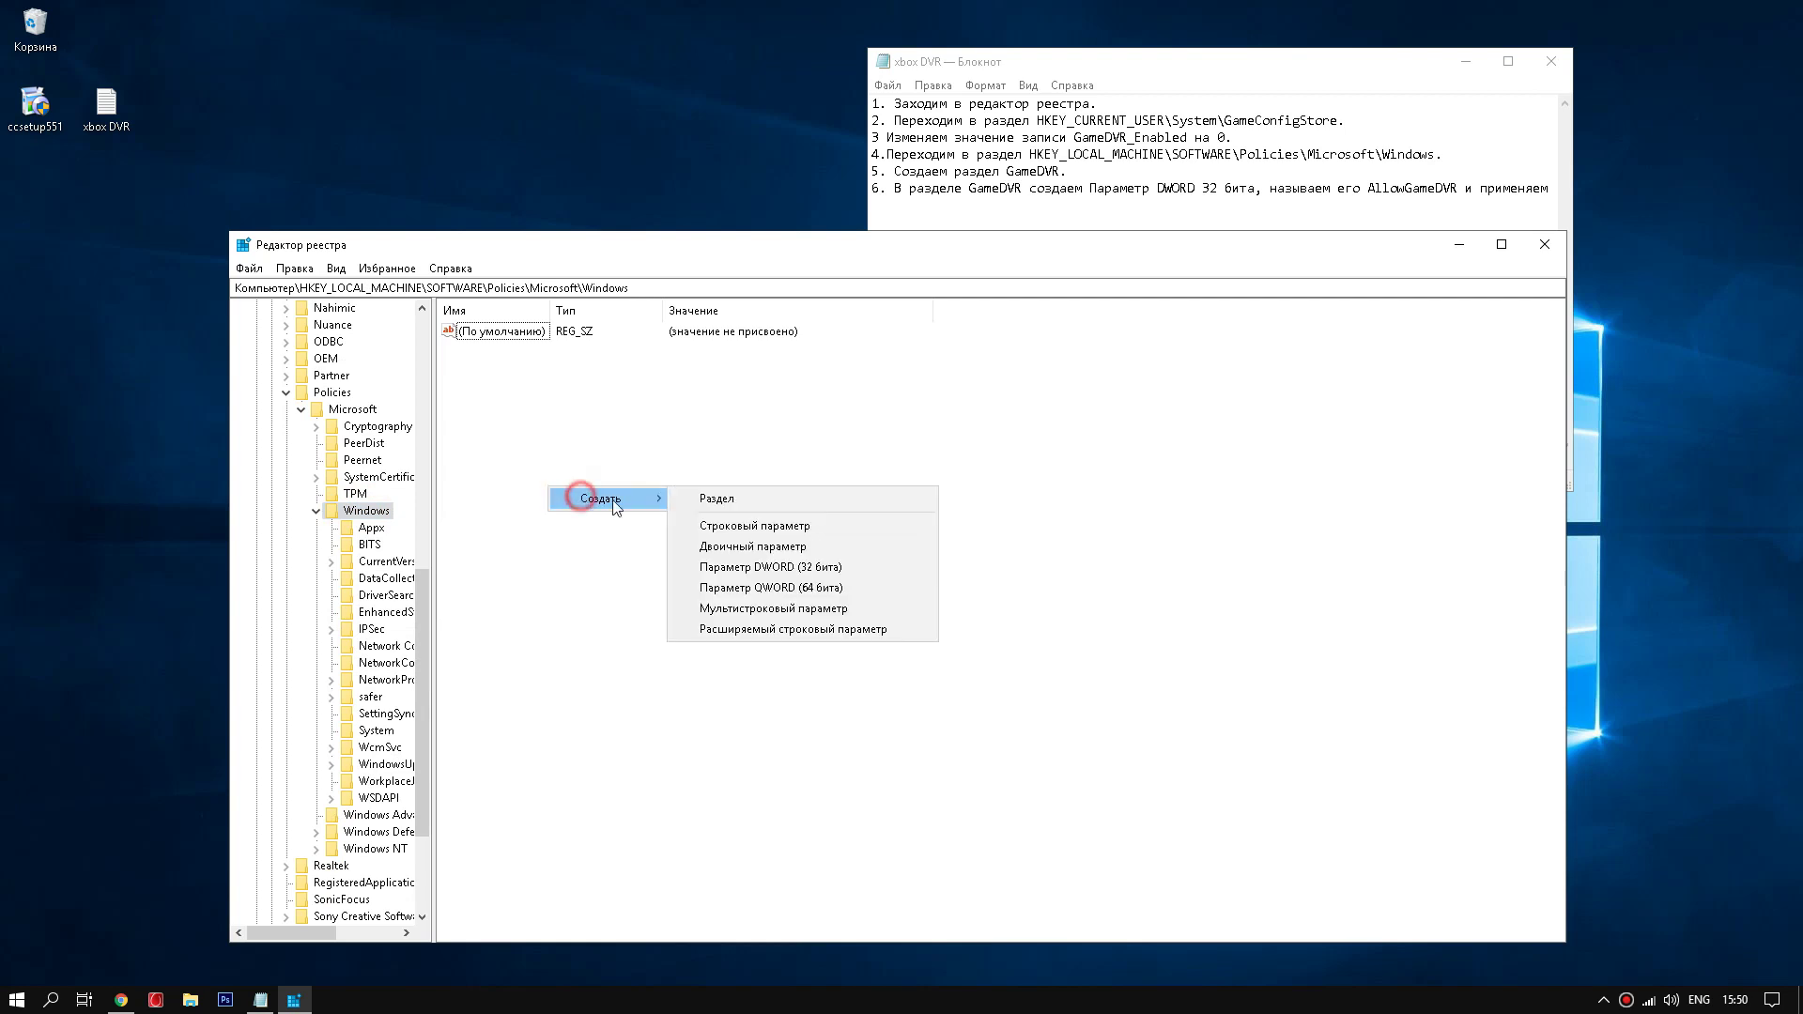
{"action": "left_click", "coordinate": [714, 499]}
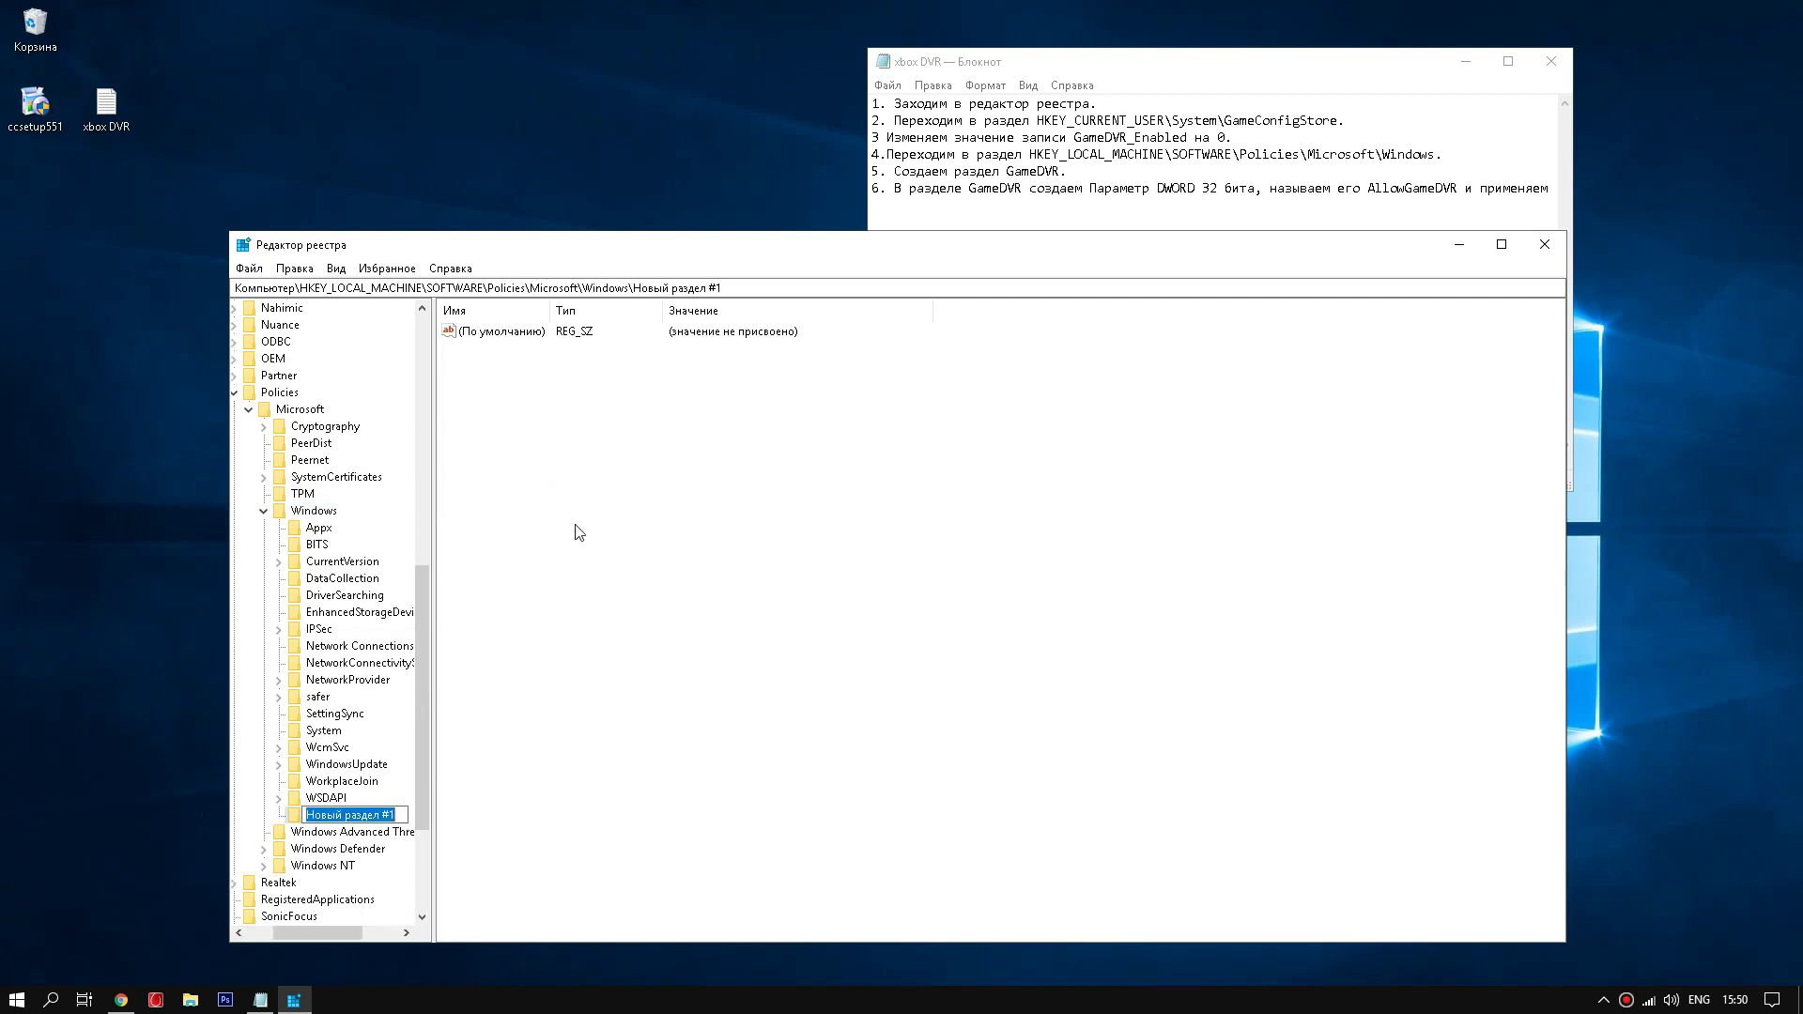
{"action": "type", "text": "G"}
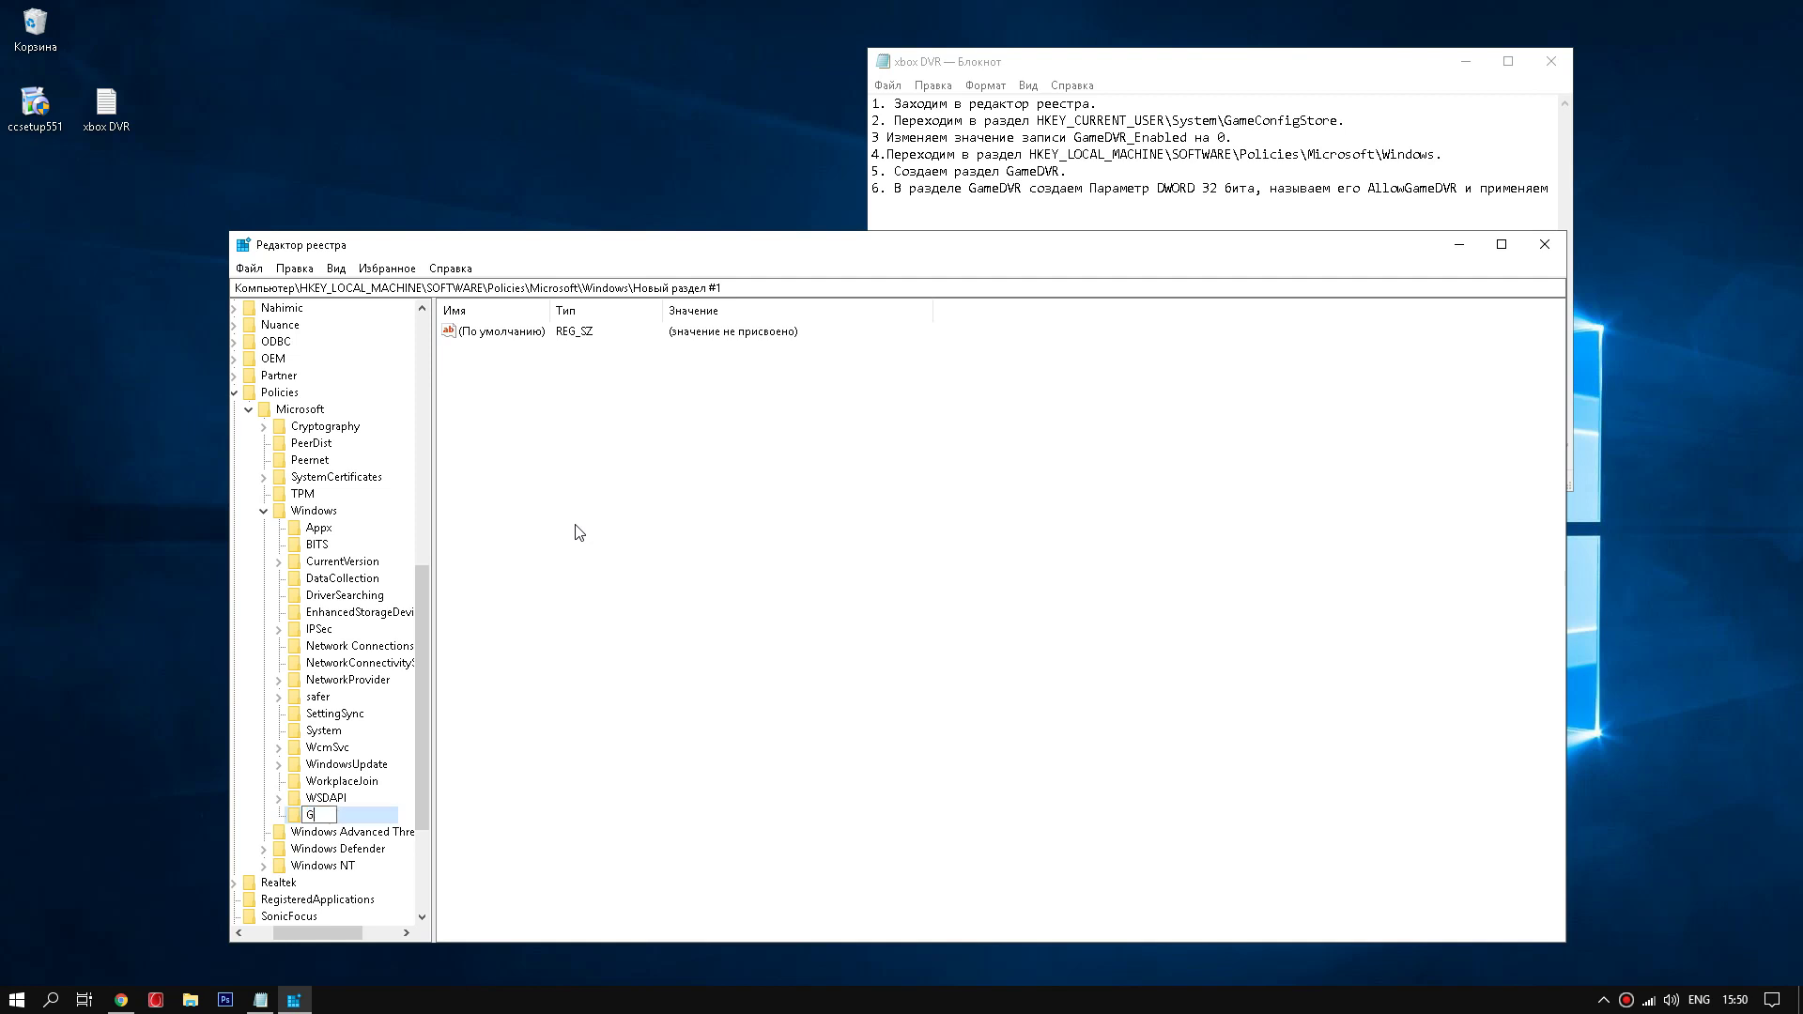
{"action": "type", "text": "ameDVR"}
{"action": "left_click", "coordinate": [535, 793]}
- Create a 32-bit DWORD value named AllowGameDVR in the new GameDVR key
{"action": "left_click", "coordinate": [334, 815]}
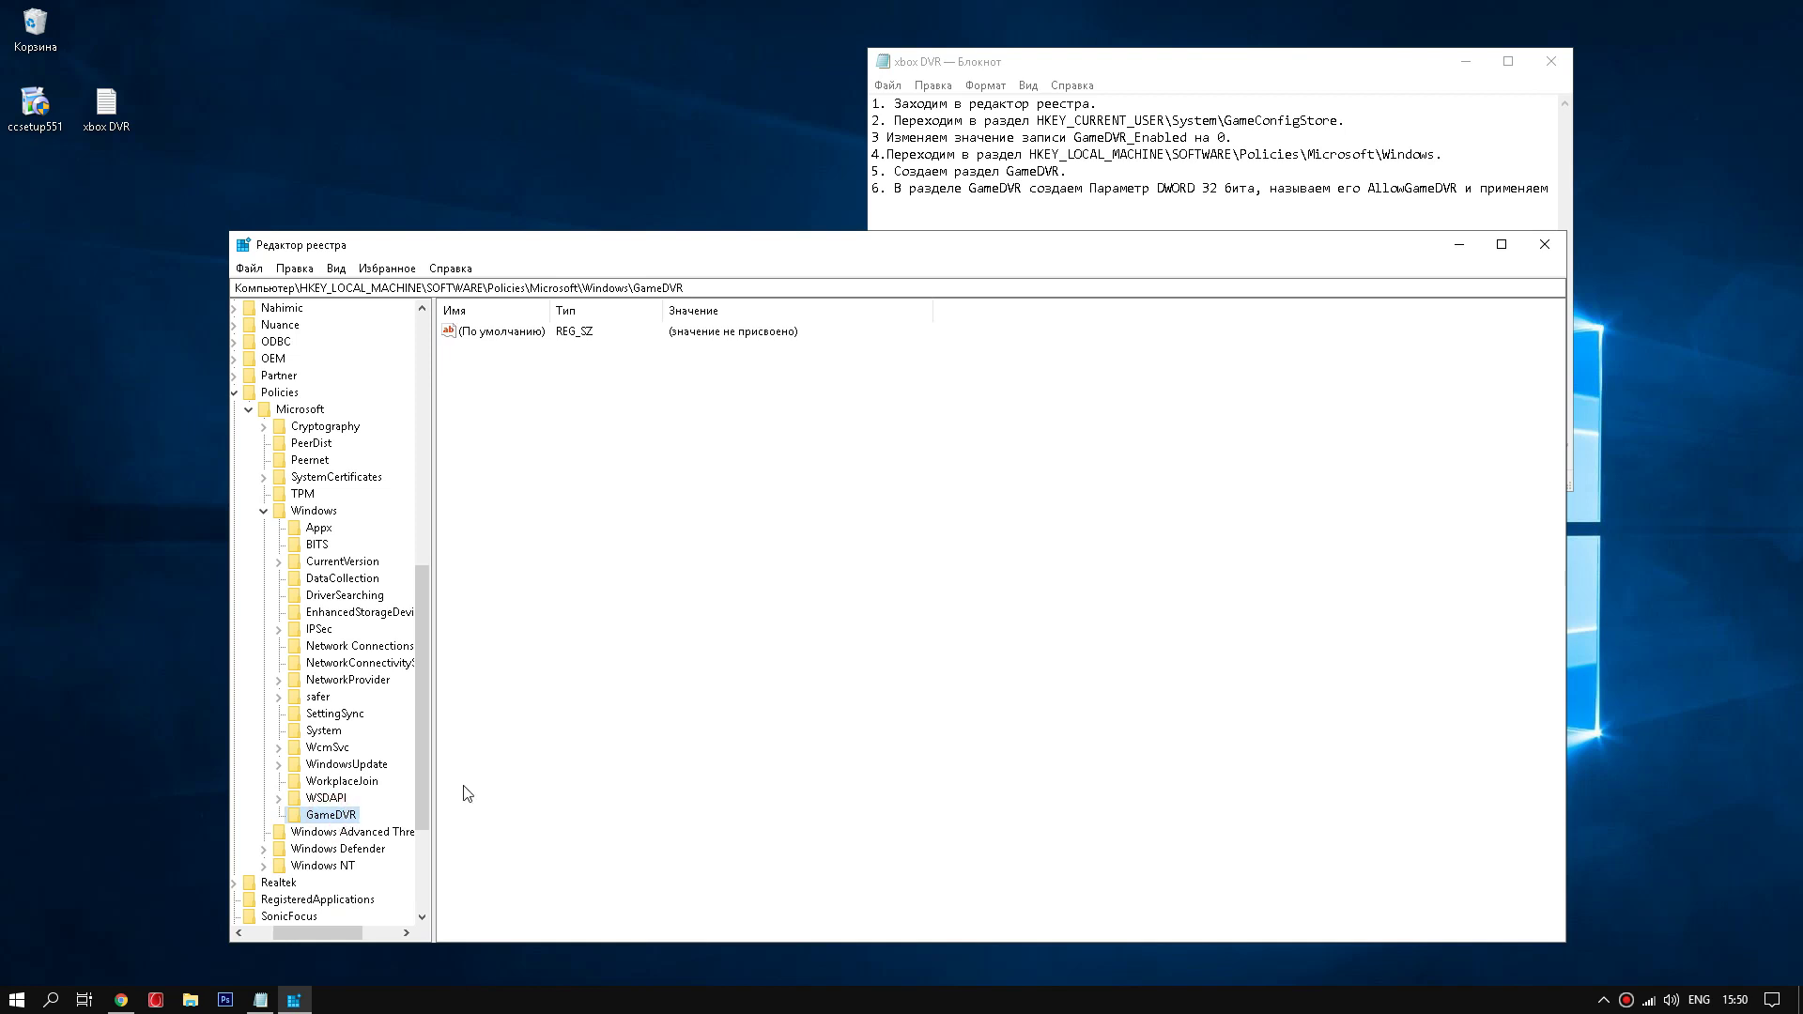
{"action": "right_click", "coordinate": [587, 494]}
{"action": "left_click", "coordinate": [631, 507]}
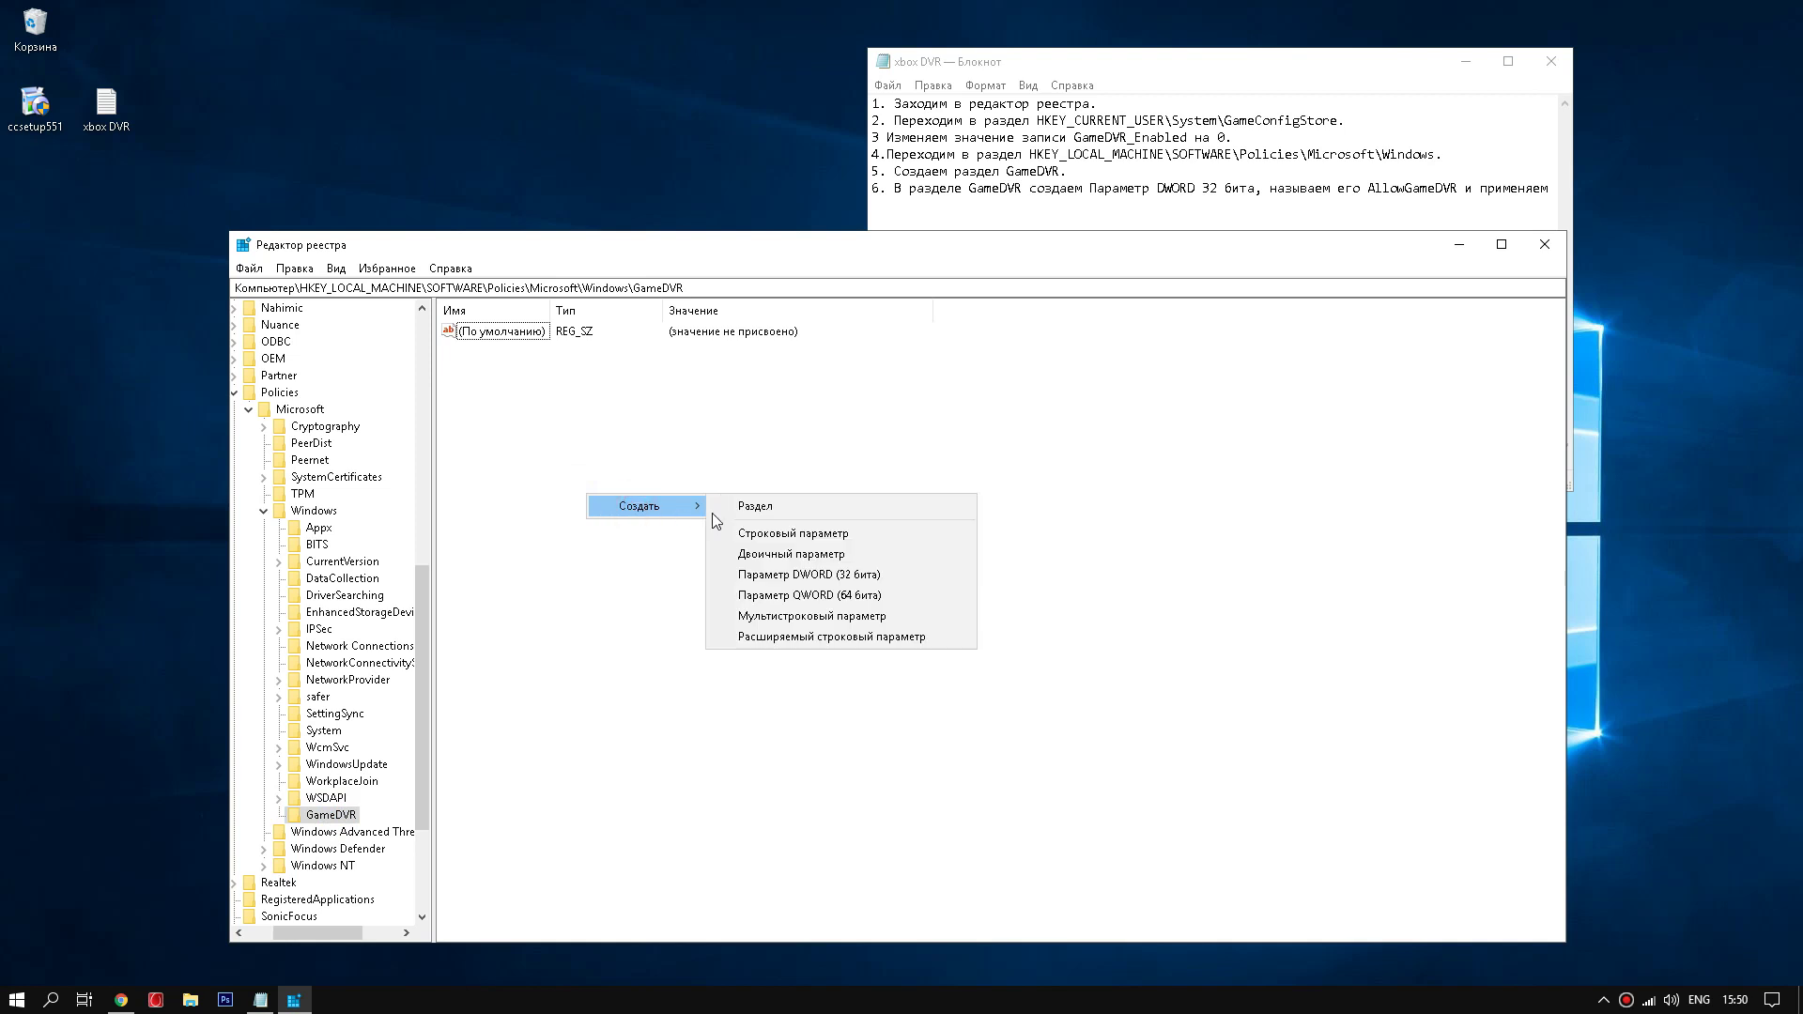
{"action": "left_click", "coordinate": [809, 575]}
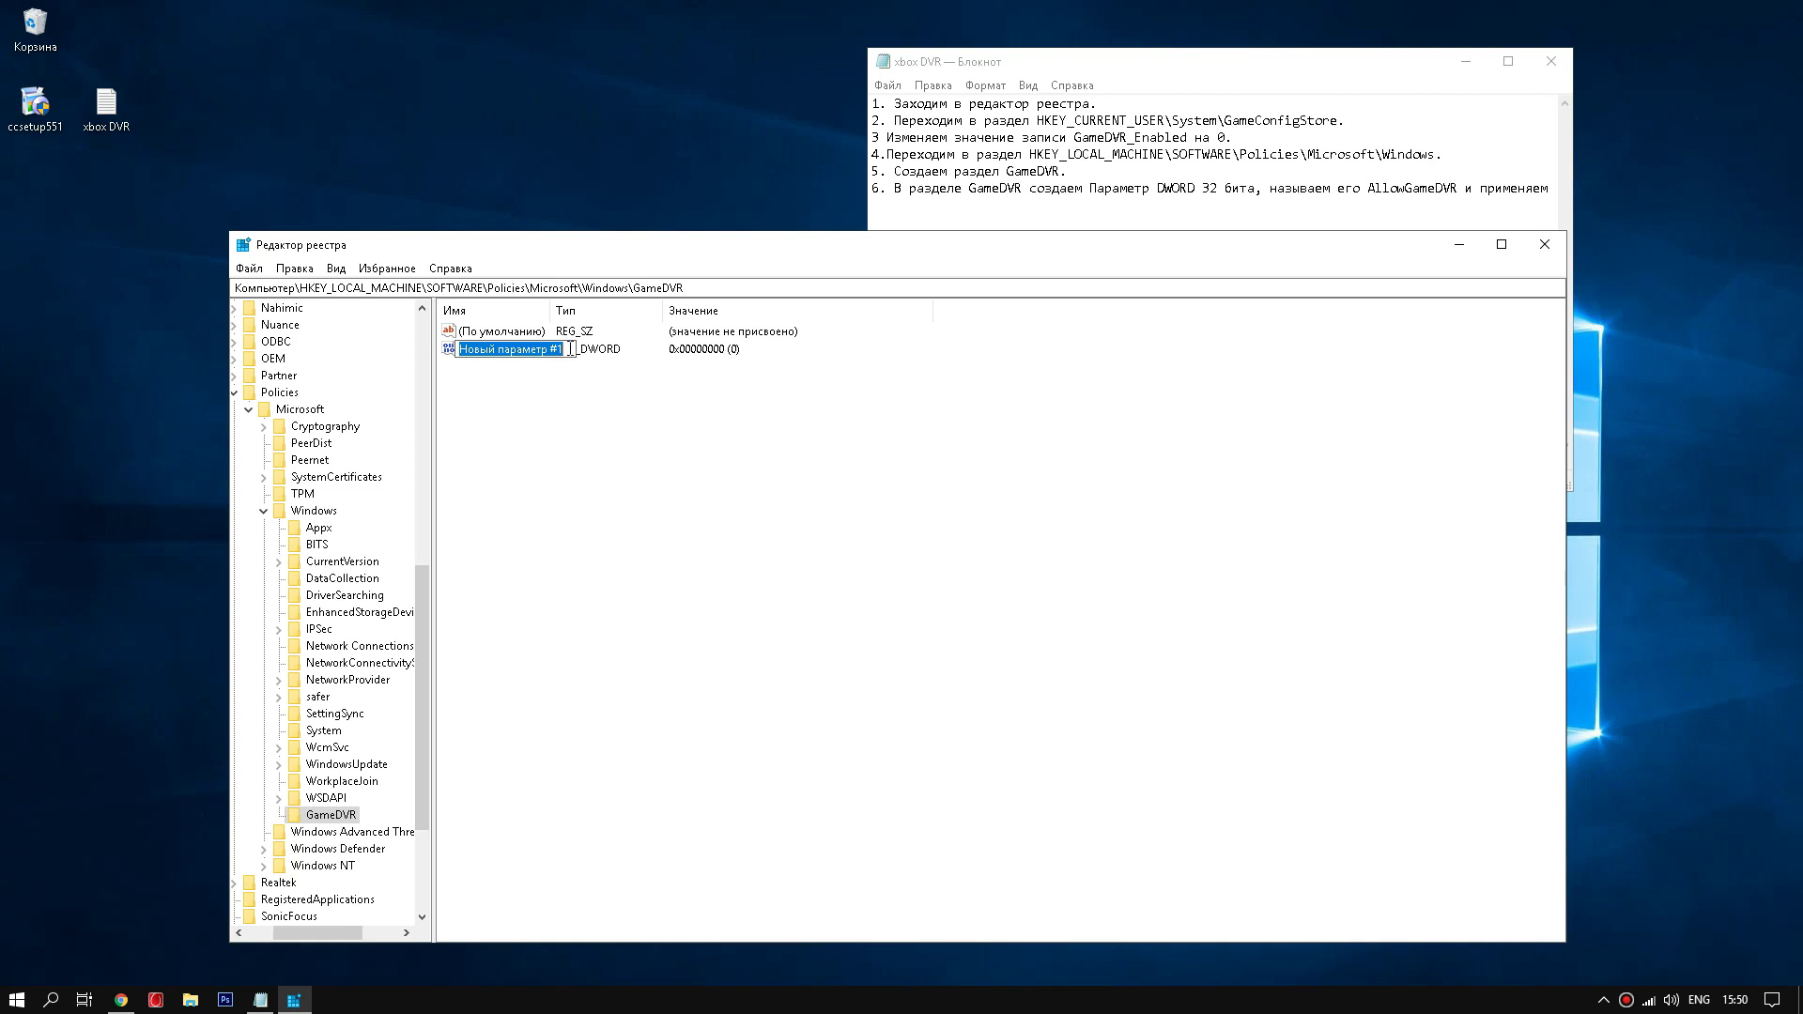
{"action": "type", "text": "Allo"}
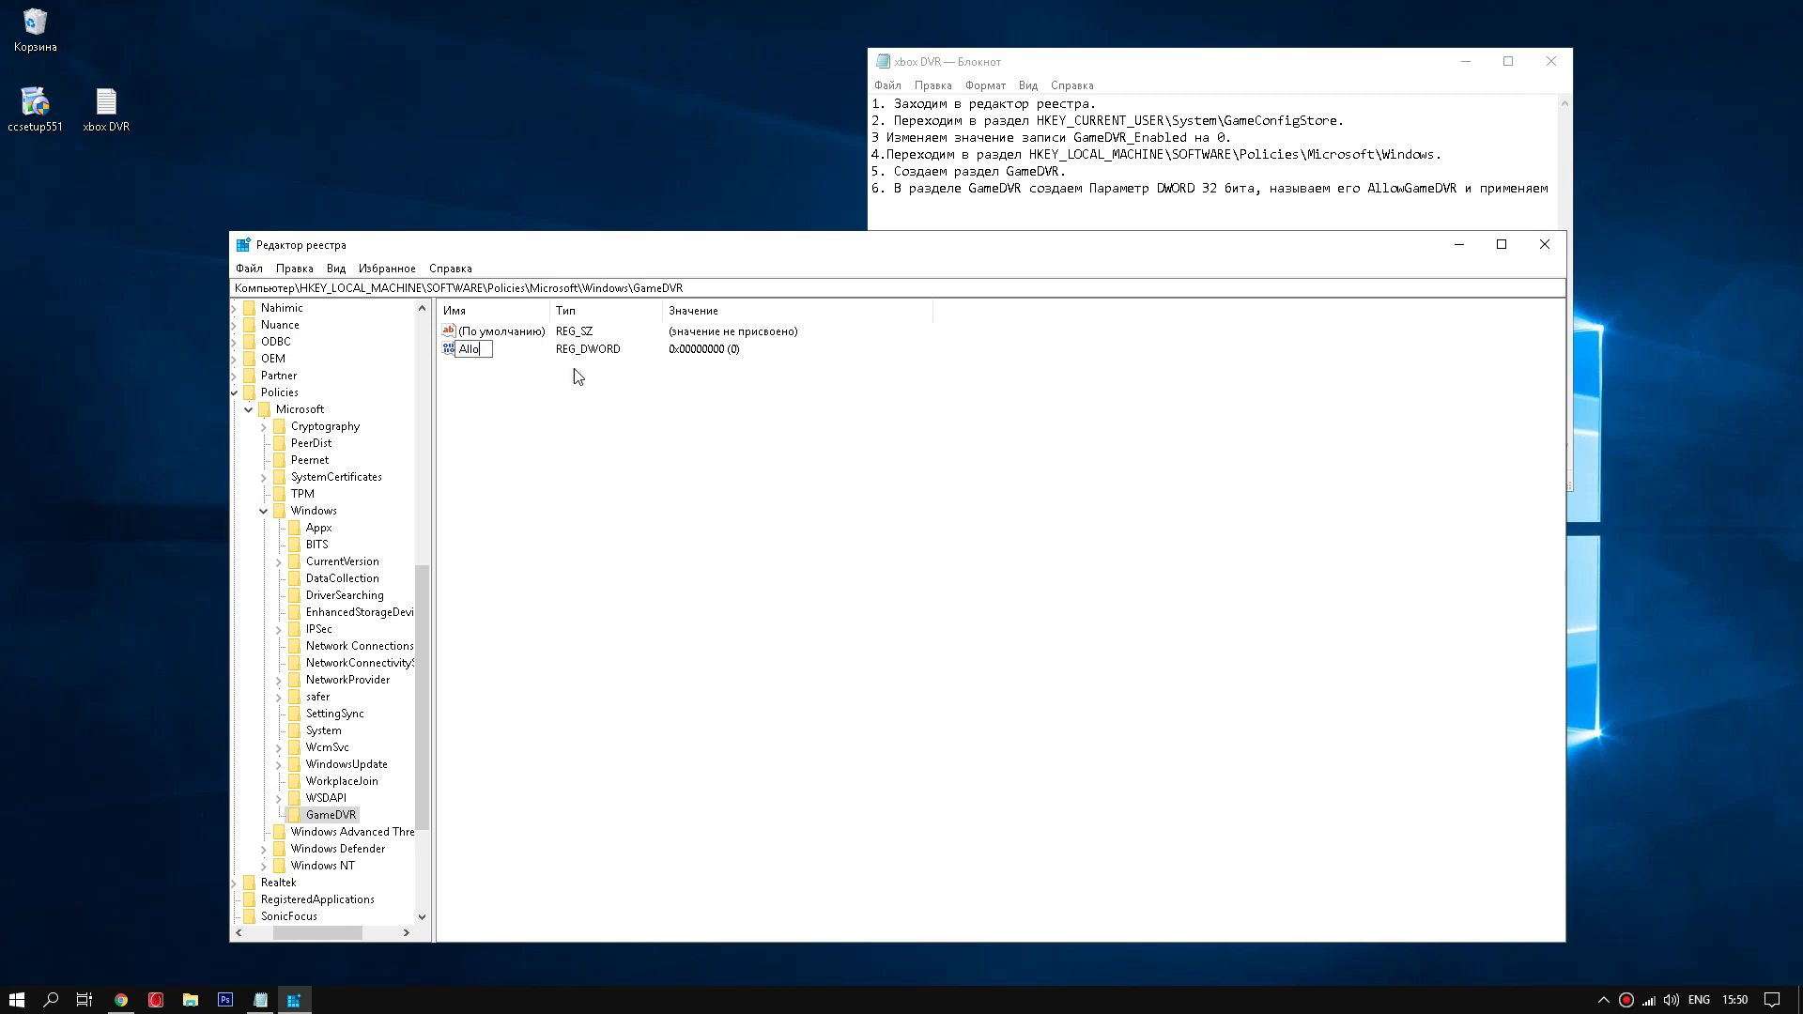
{"action": "type", "text": "wGameDVR"}
{"action": "key", "text": "Return"}
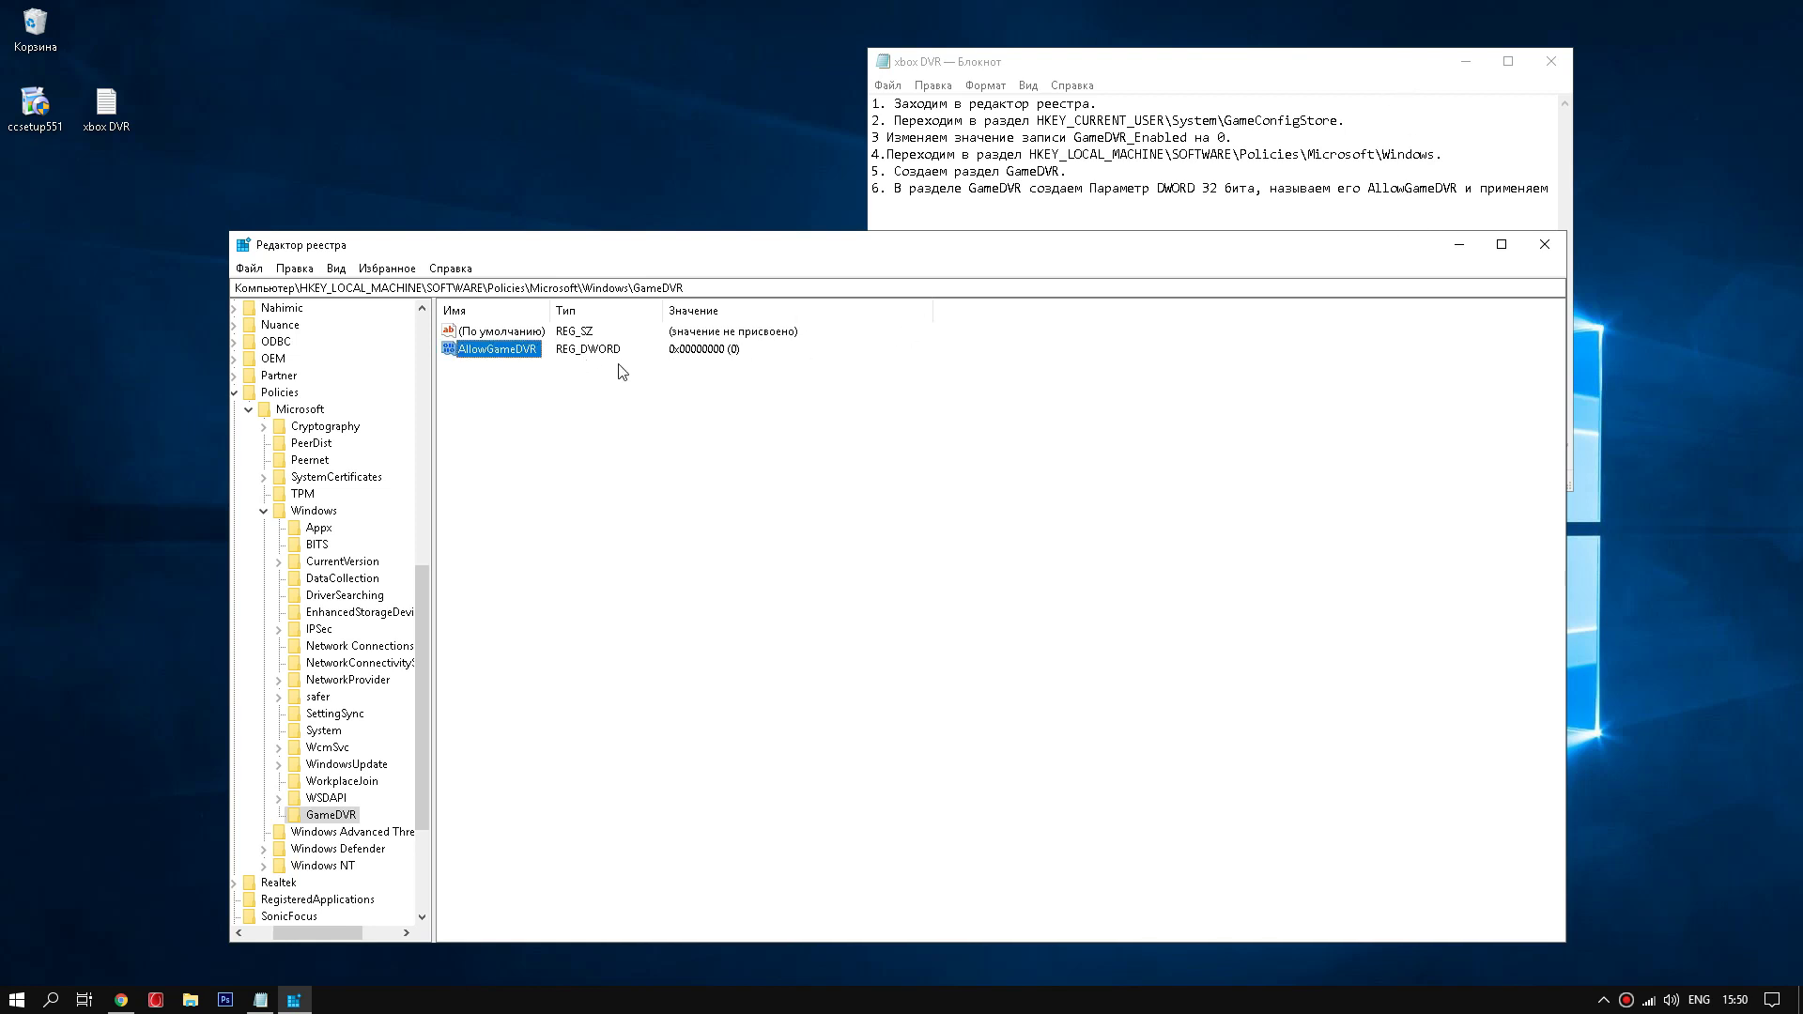
- Check the data of the AllowGameDVR value and compare it with the instructions in the xbox DVR notes
{"action": "right_click", "coordinate": [501, 351]}
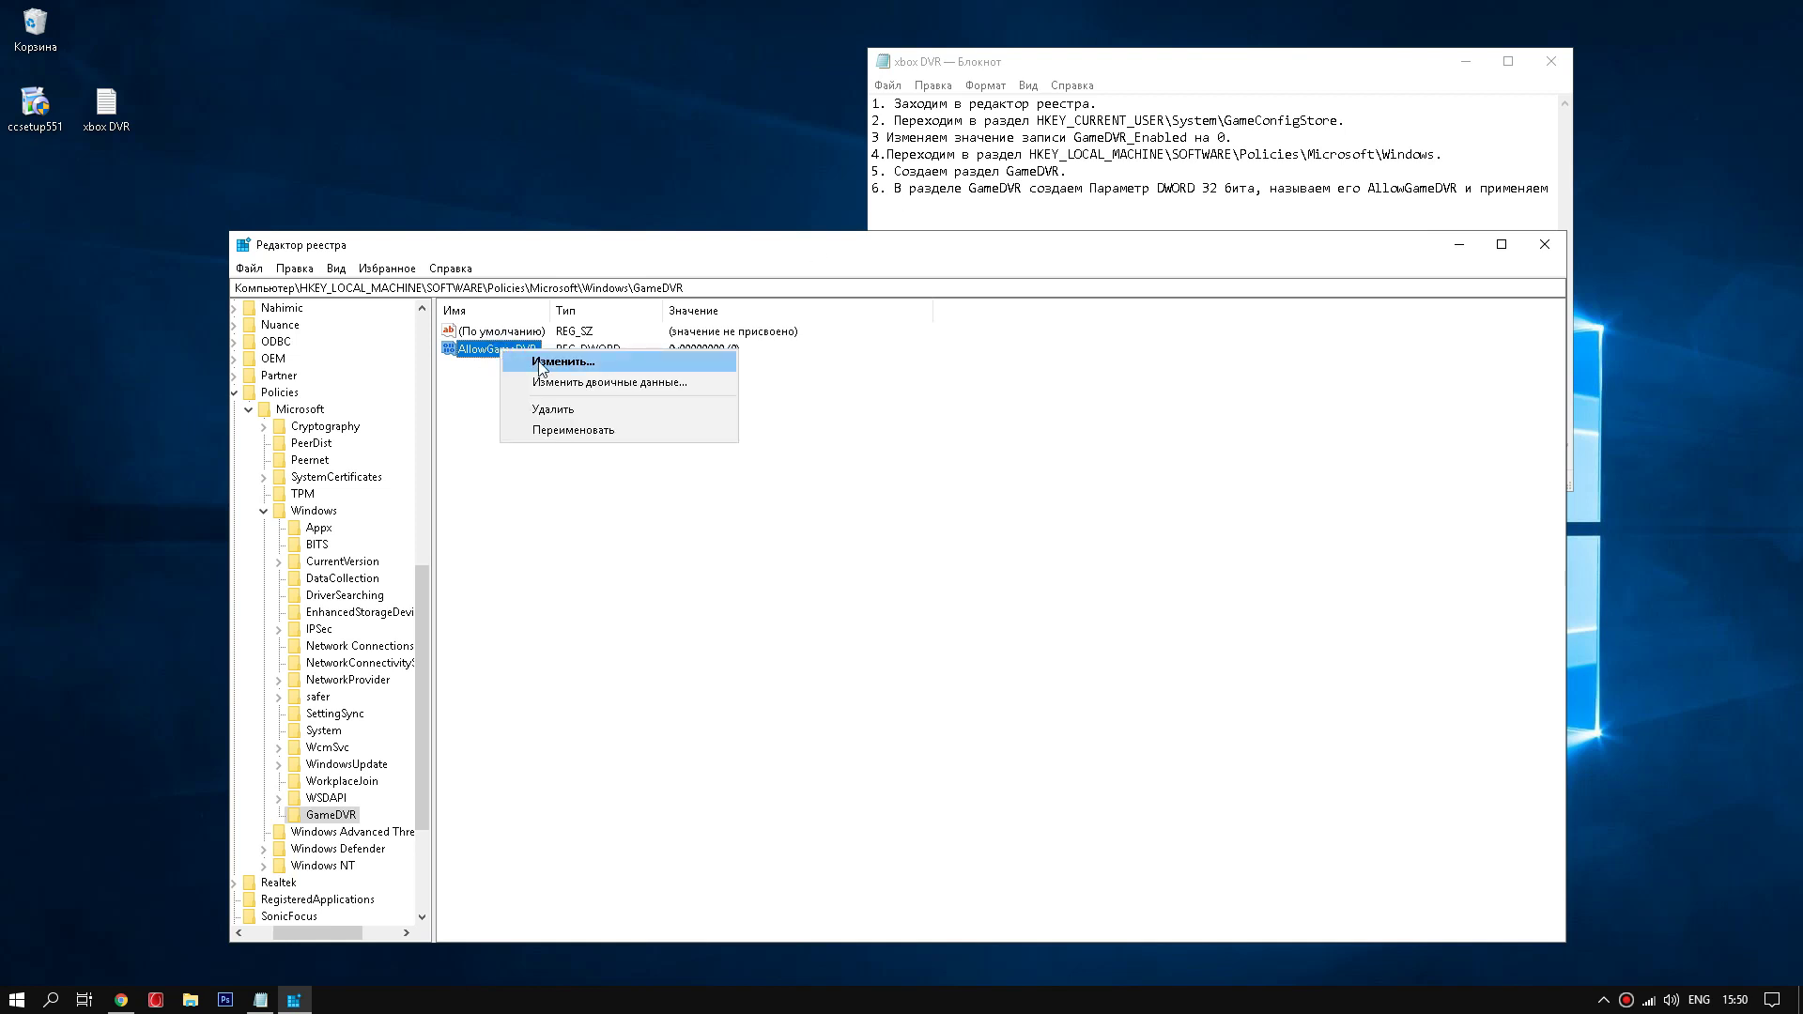
{"action": "left_click", "coordinate": [542, 363]}
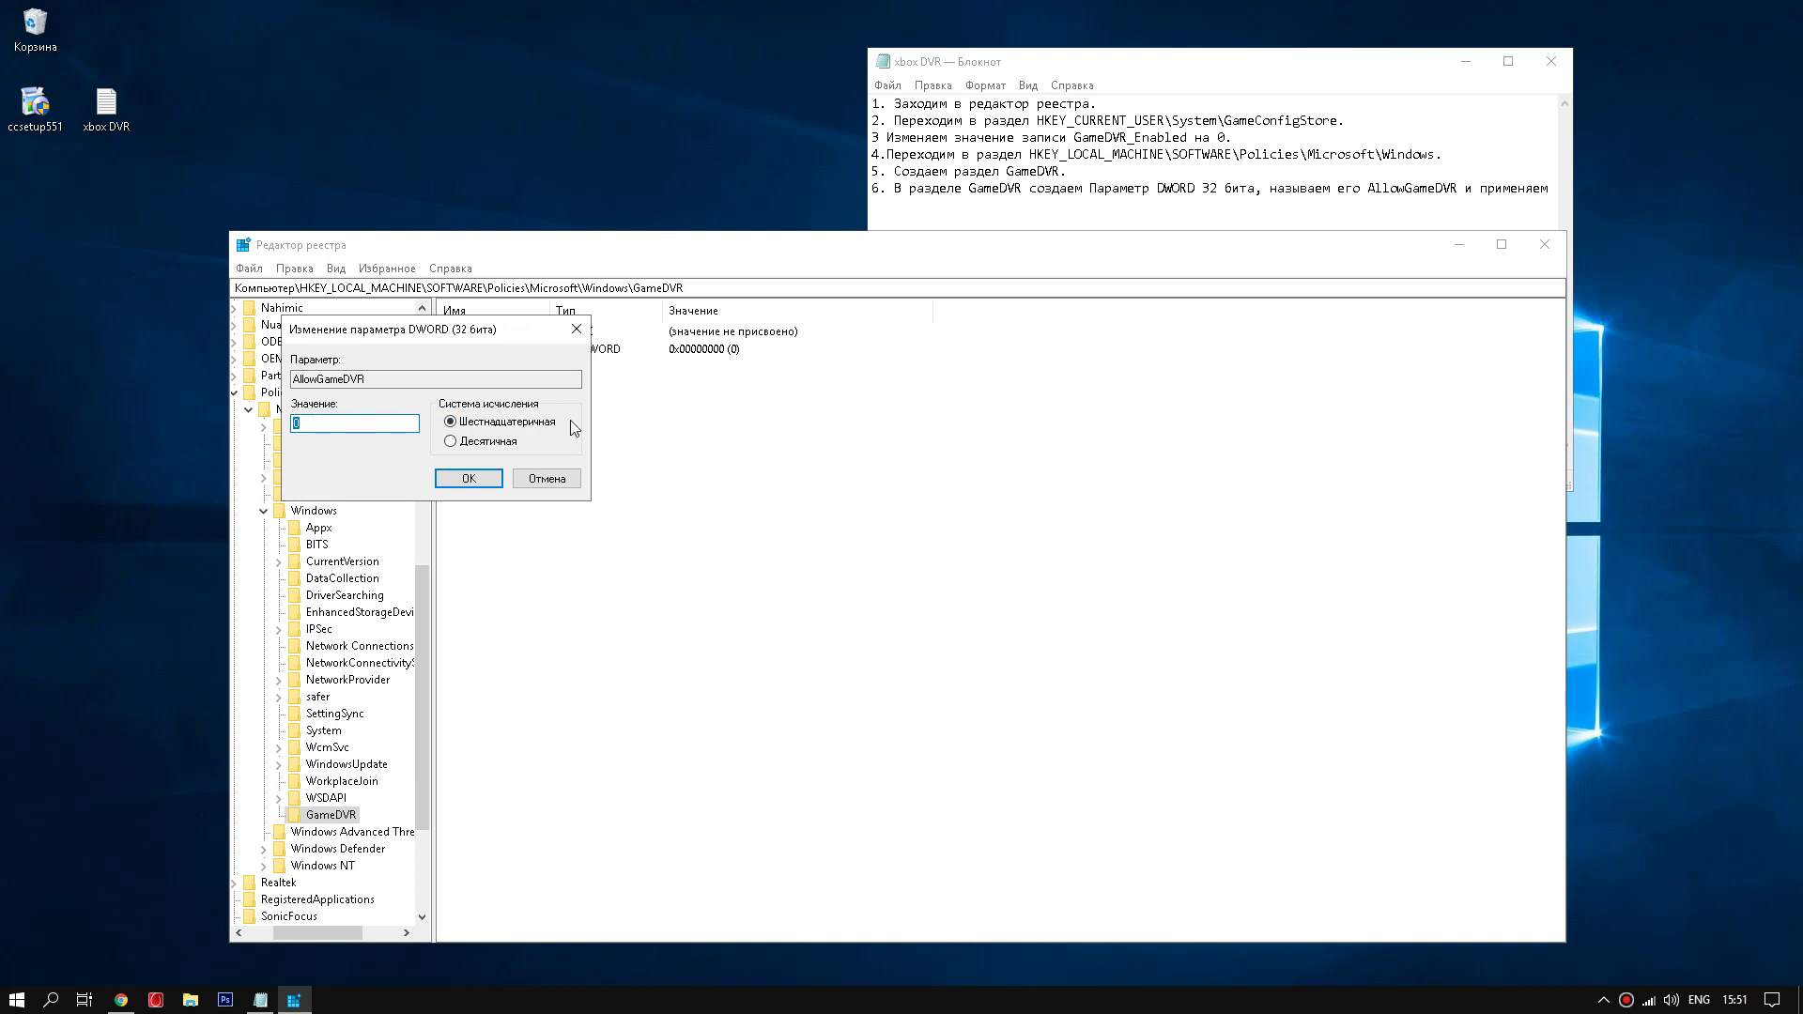
{"action": "left_click", "coordinate": [464, 479]}
{"action": "left_click_drag", "start_coordinate": [879, 252], "coordinate": [713, 253]}
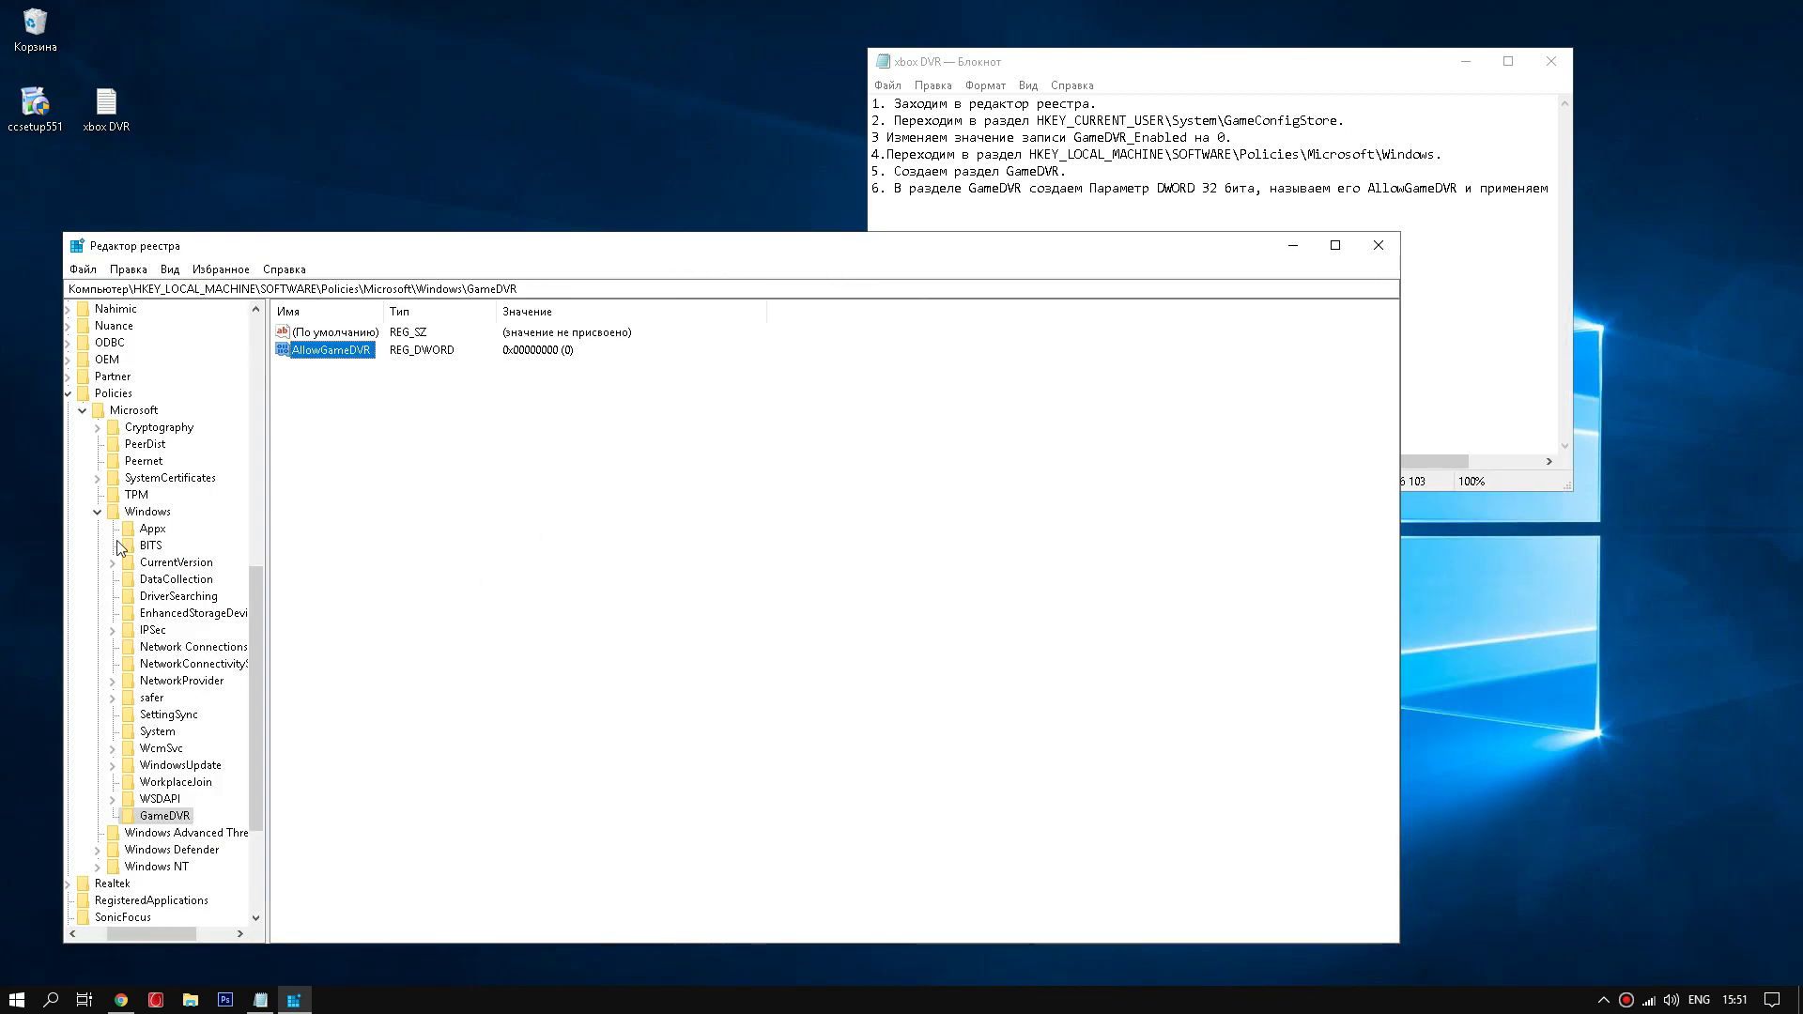
{"action": "left_click", "coordinate": [1313, 72]}
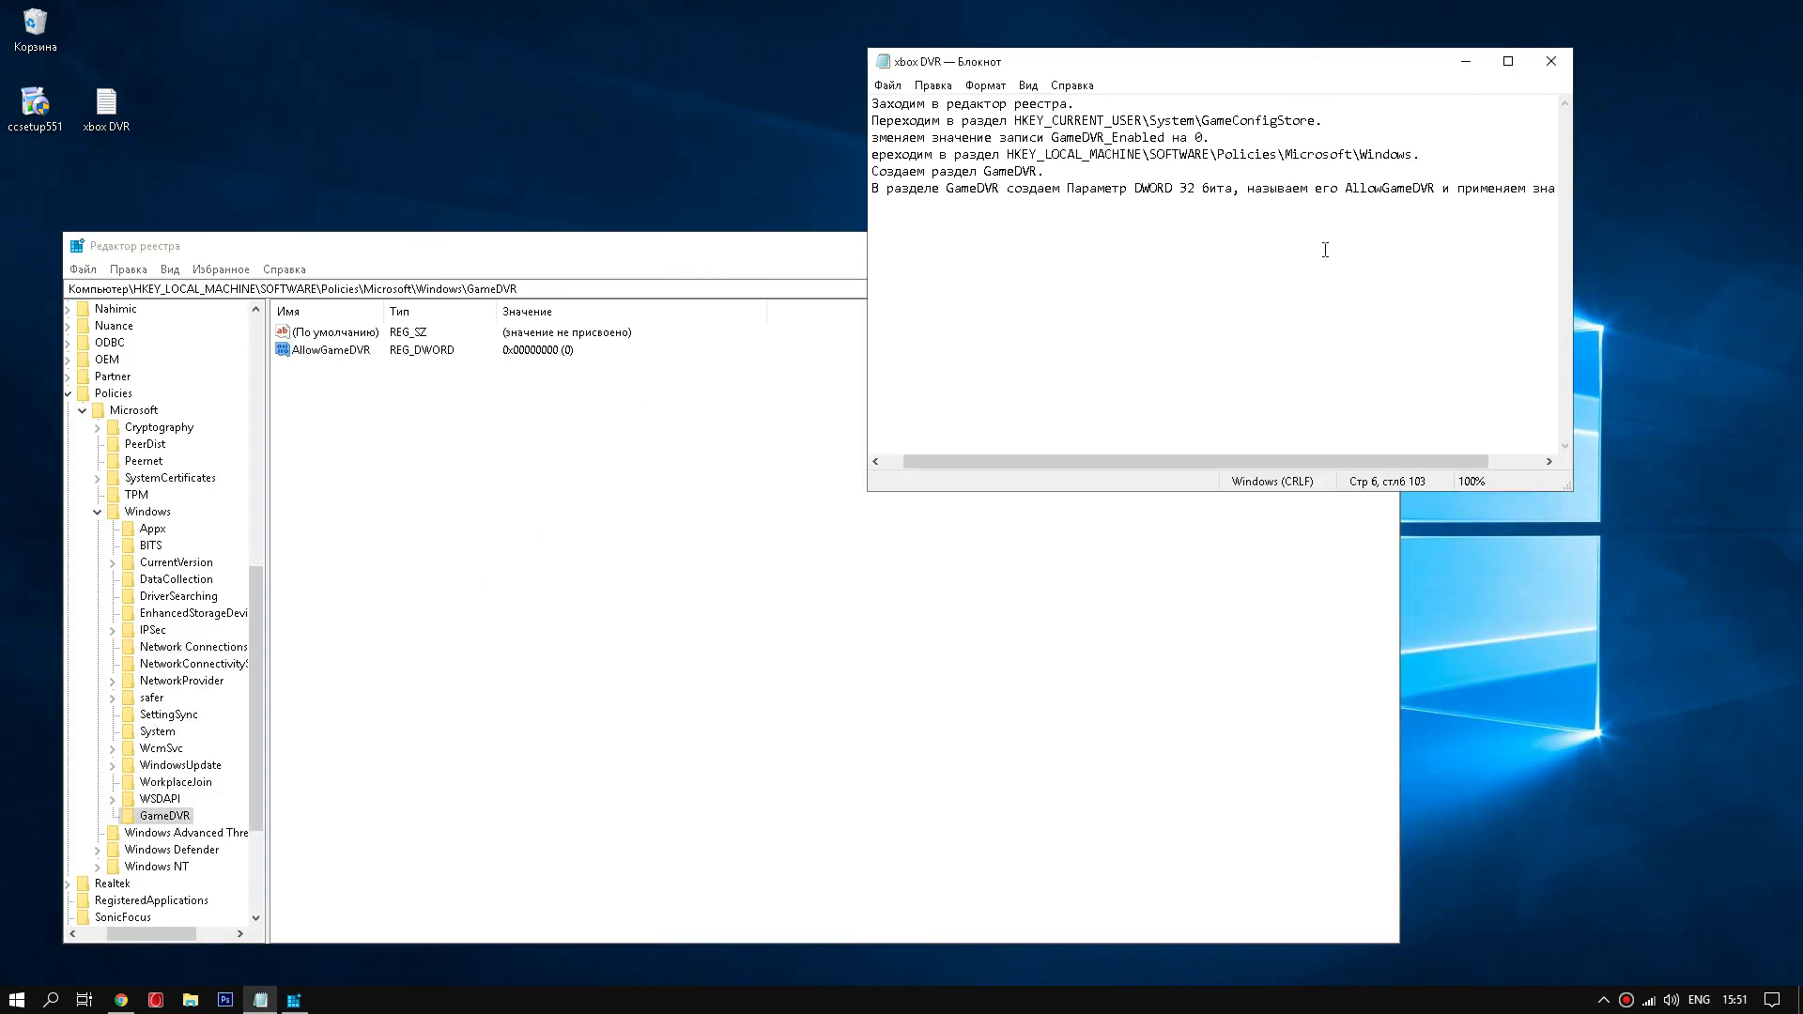
{"action": "key", "text": "Home"}
- Close the Registry Editor and the xbox DVR notes, saving the changes to the text file
{"action": "left_click_drag", "start_coordinate": [389, 248], "coordinate": [445, 64]}
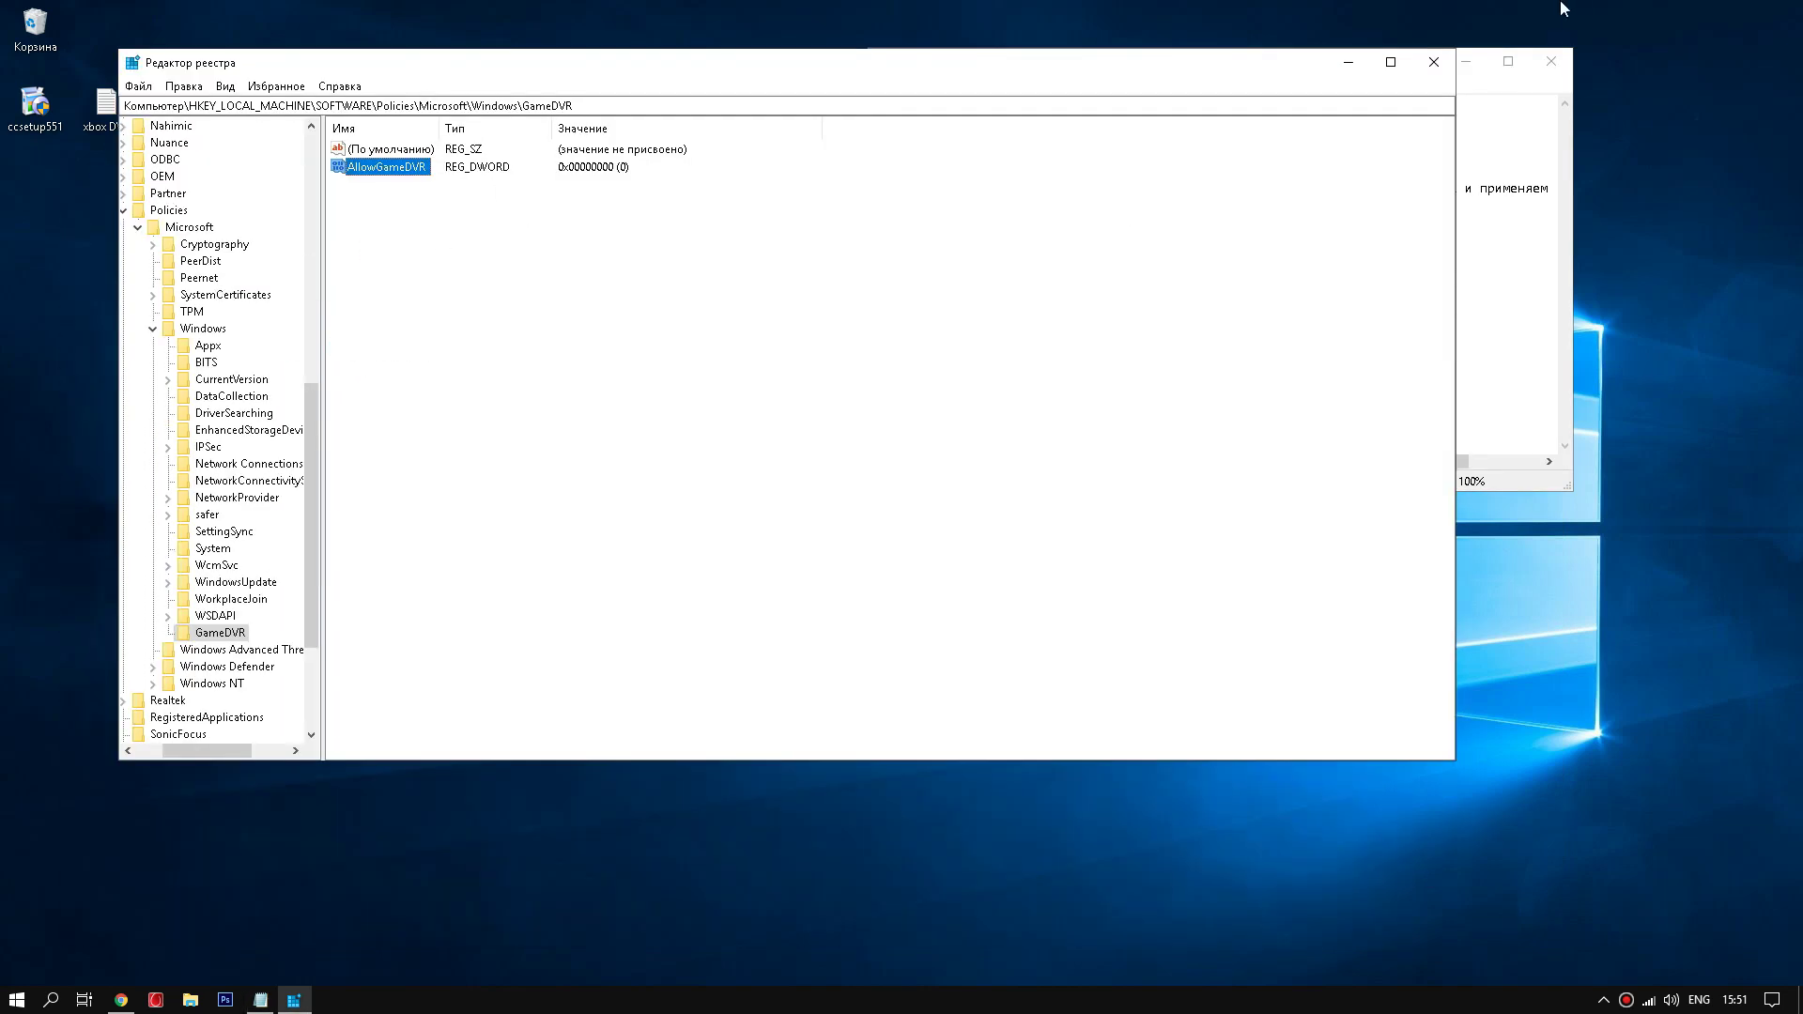
{"action": "left_click", "coordinate": [1433, 62]}
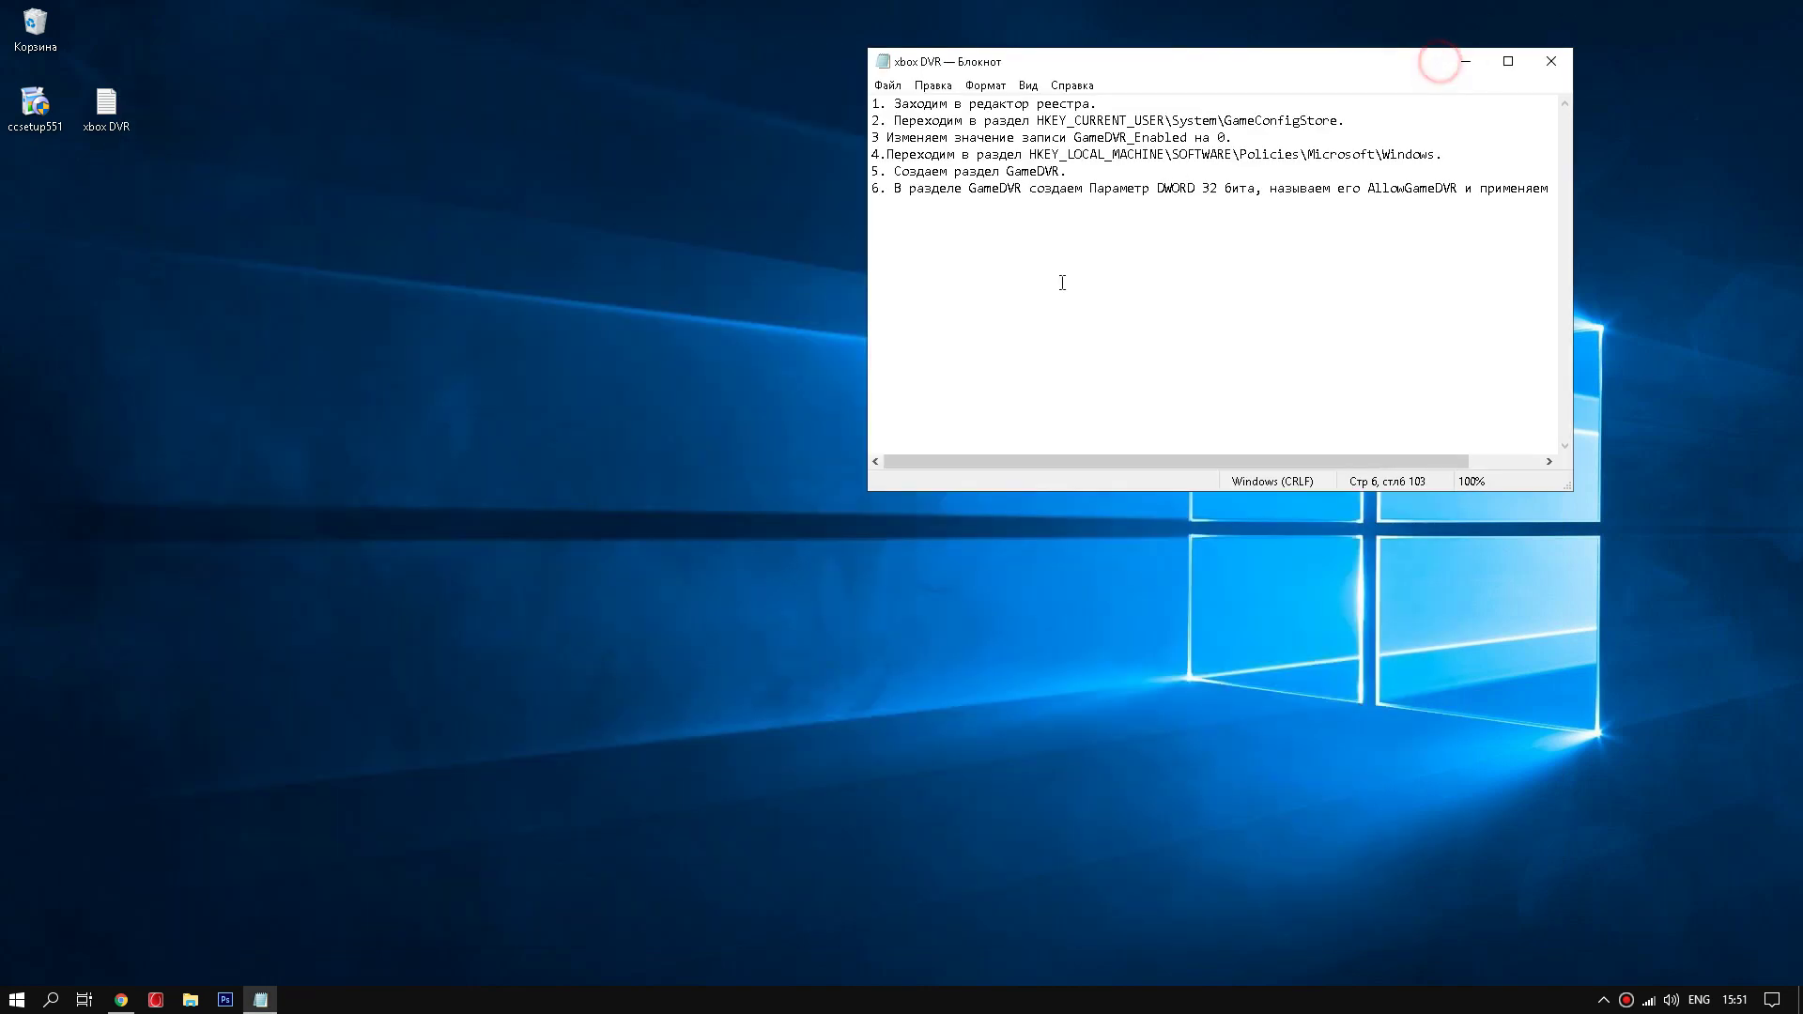
{"action": "left_click", "coordinate": [1552, 63]}
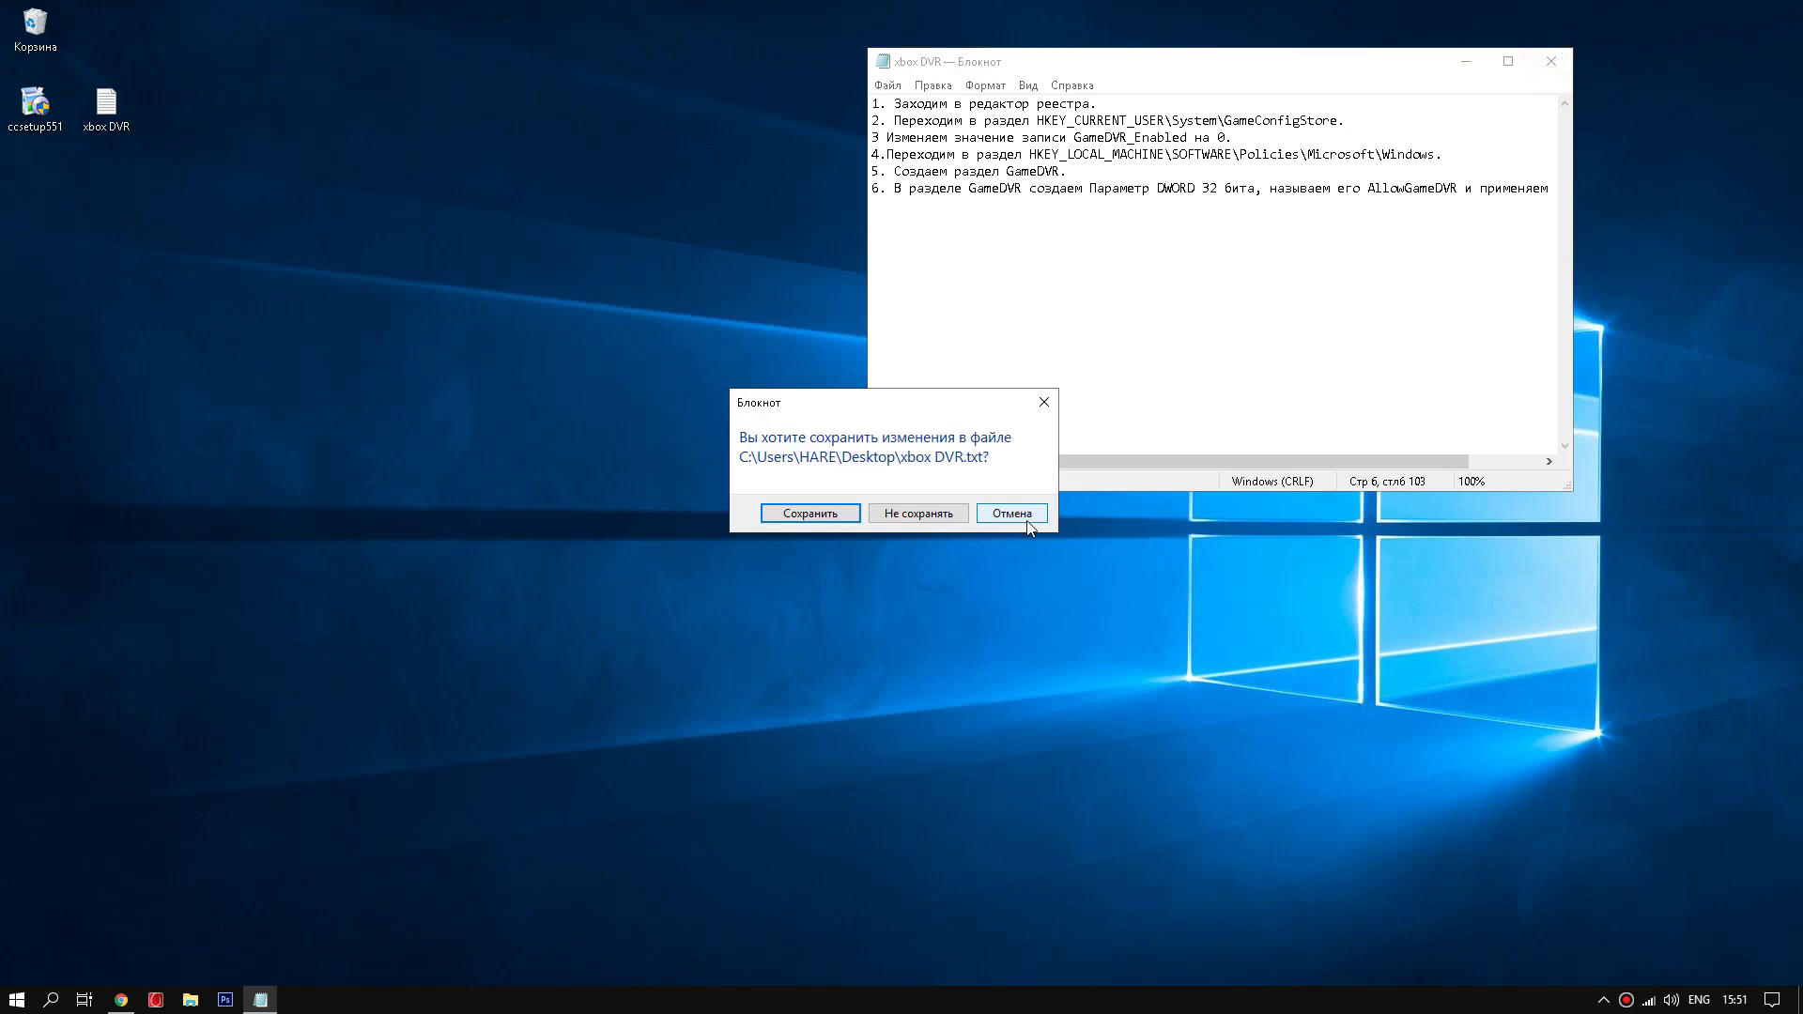
{"action": "left_click", "coordinate": [829, 514]}
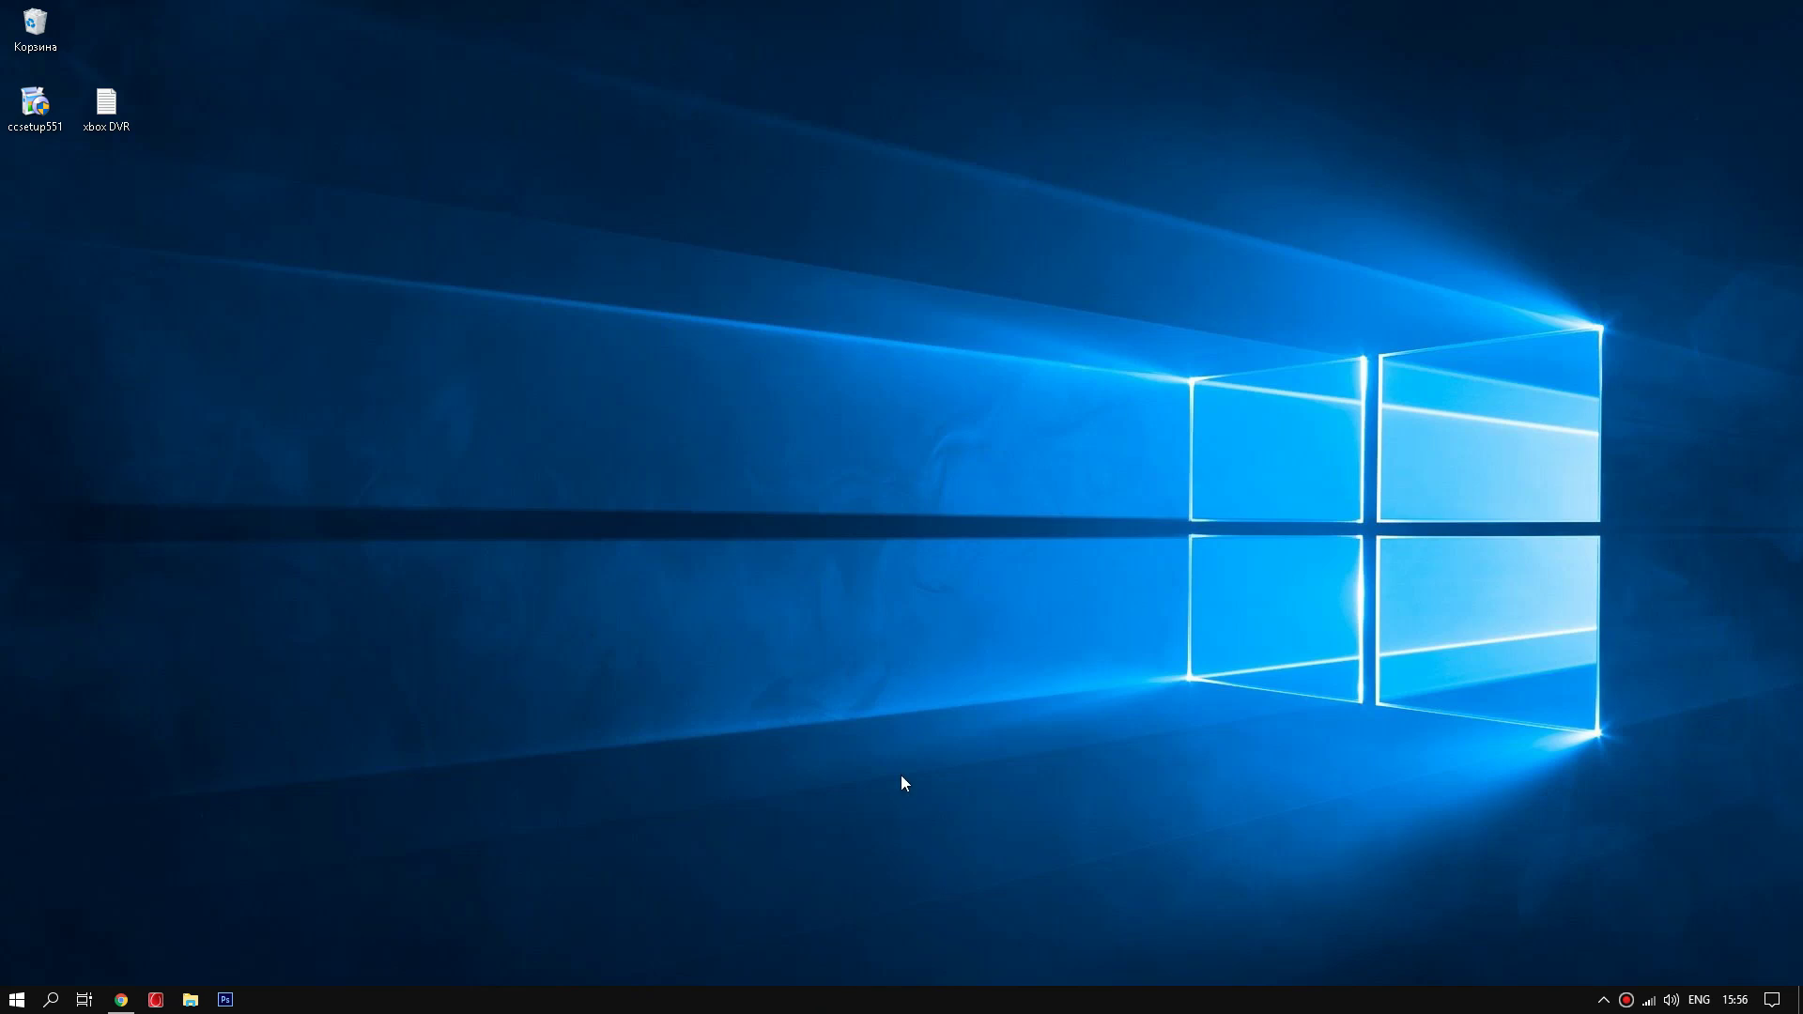
- Switch to AMD Radeon Settings, view the global graphics settings for games and return to the game list
{"action": "right_click", "coordinate": [869, 643]}
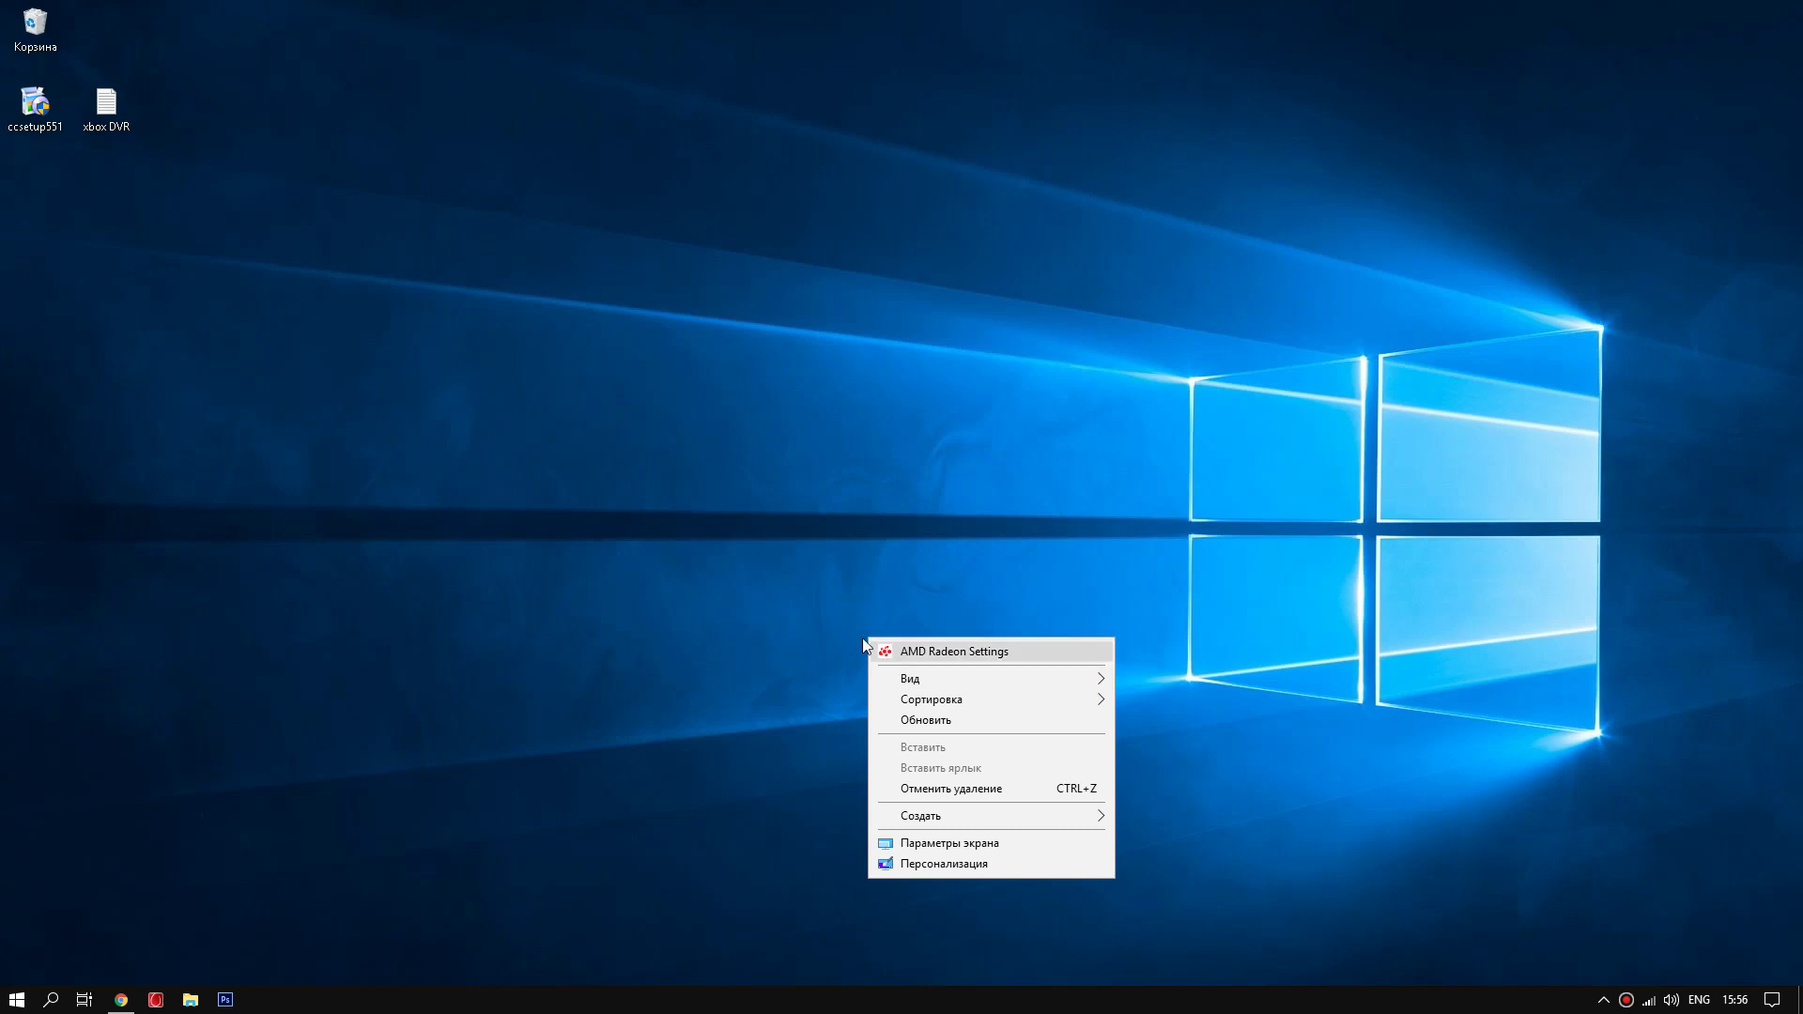
{"action": "left_click", "coordinate": [968, 653]}
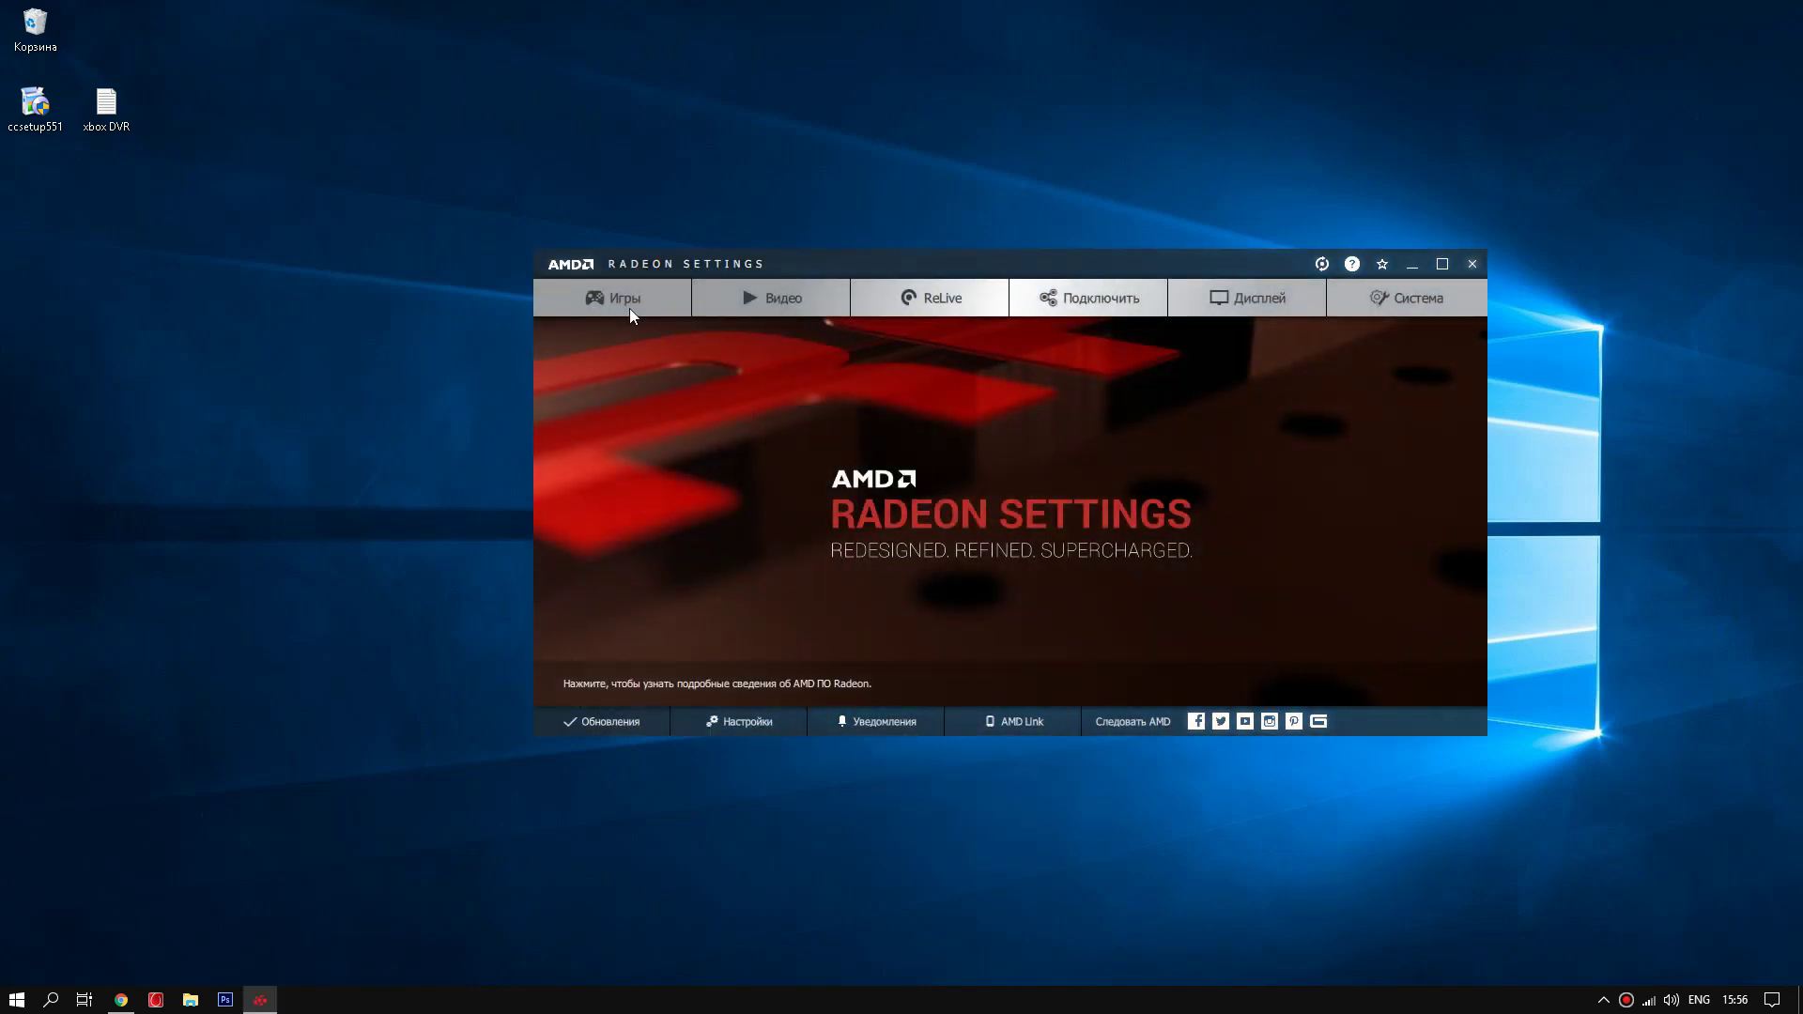
{"action": "left_click", "coordinate": [612, 299]}
{"action": "left_click", "coordinate": [634, 401]}
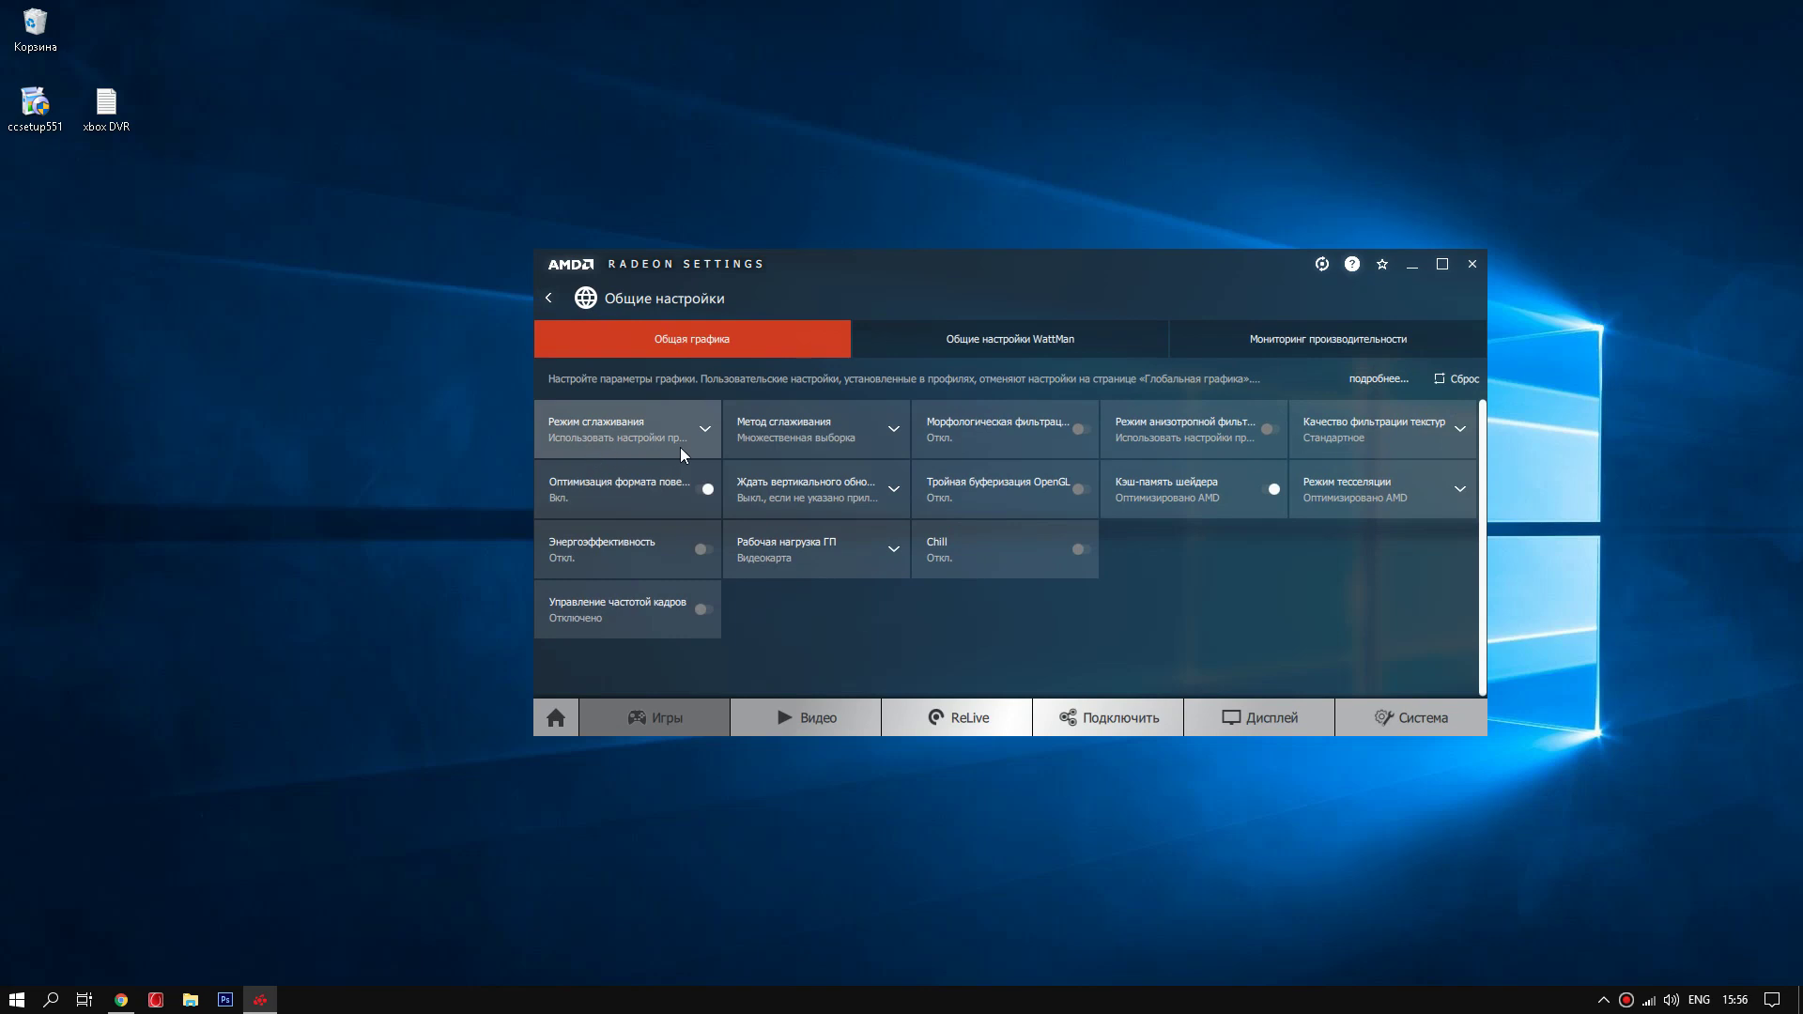
{"action": "left_click", "coordinate": [546, 299]}
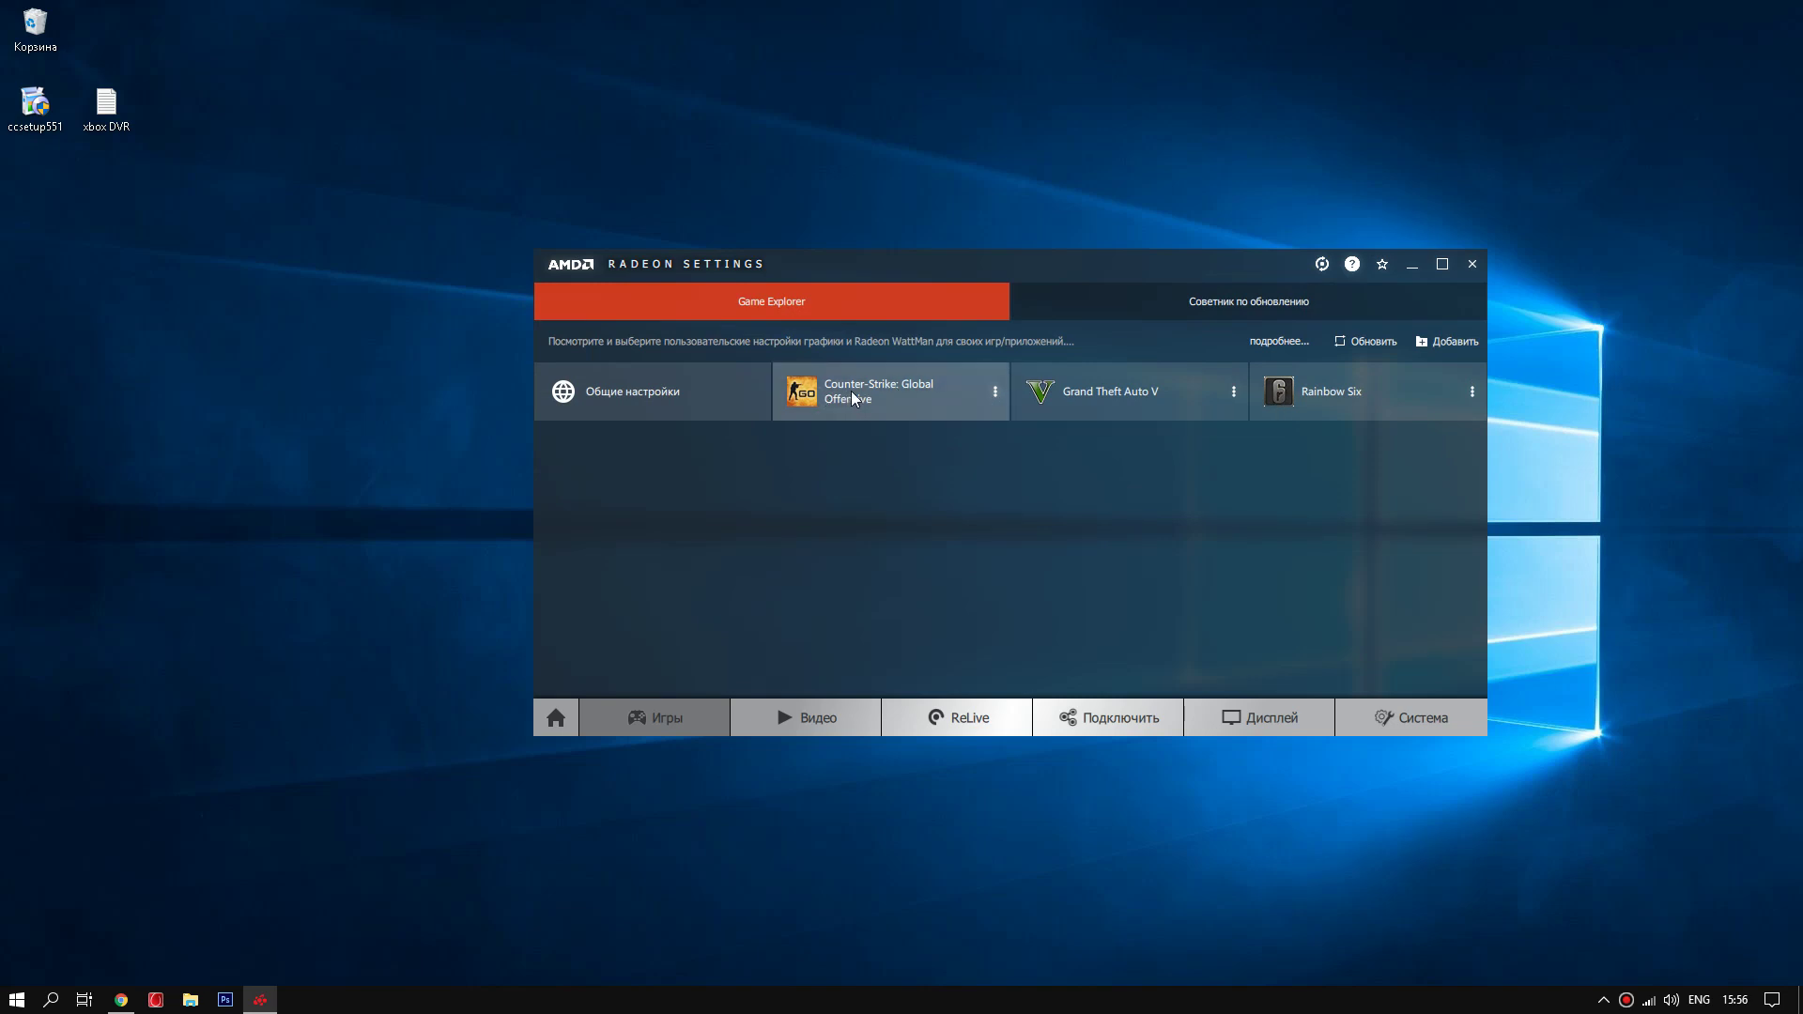
- Set the texture filtering quality to Performance (Производительность) in the Counter-Strike: Global Offensive graphics profile
{"action": "left_click", "coordinate": [896, 402]}
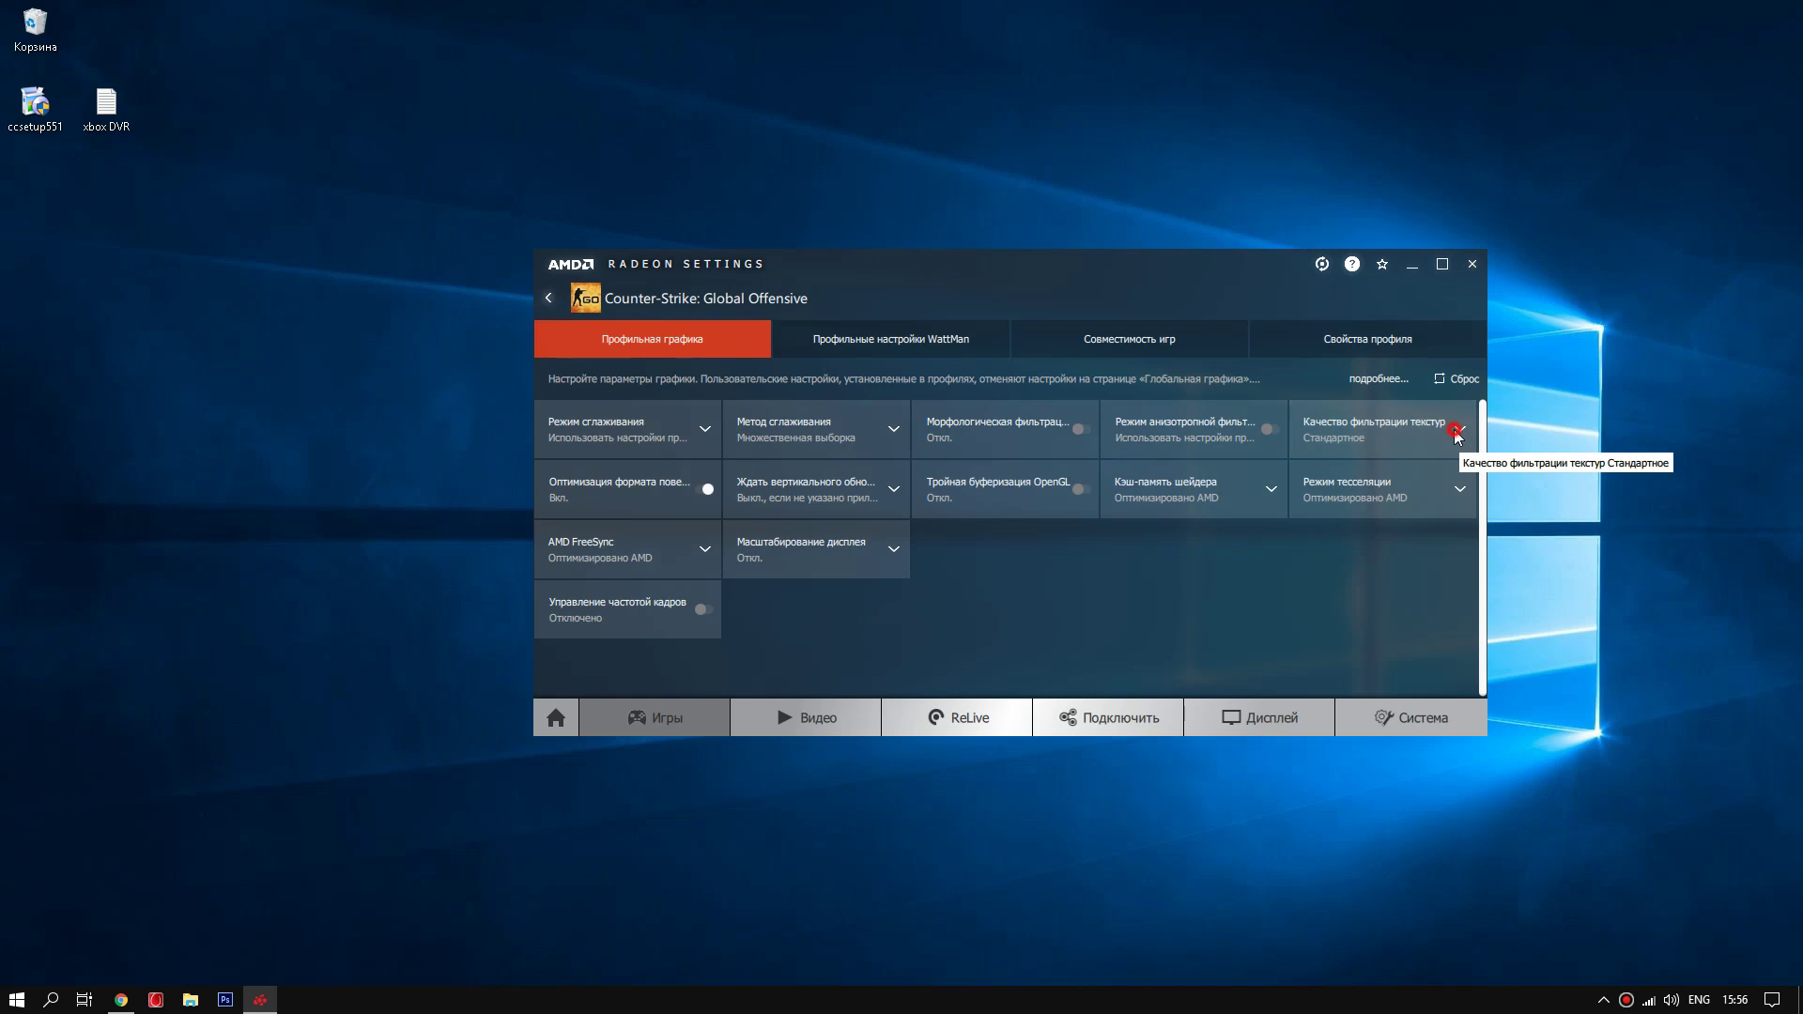
{"action": "left_click", "coordinate": [1414, 432]}
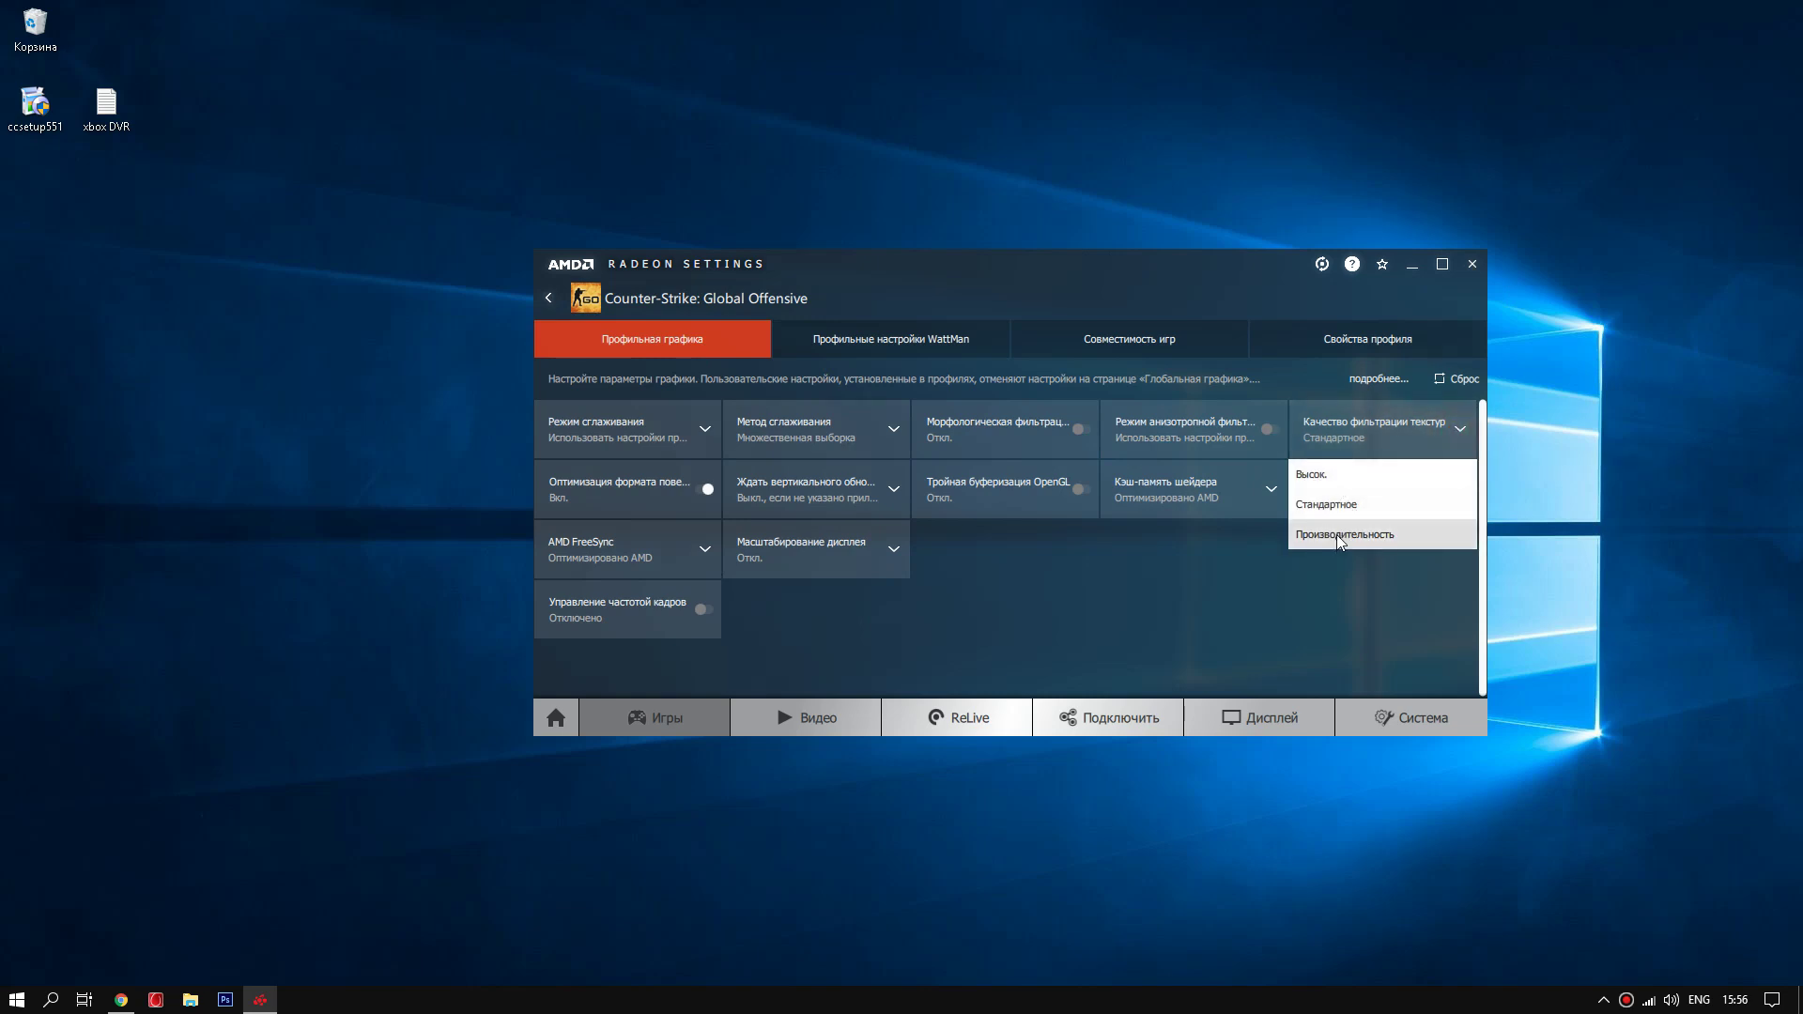
{"action": "left_click", "coordinate": [1342, 537]}
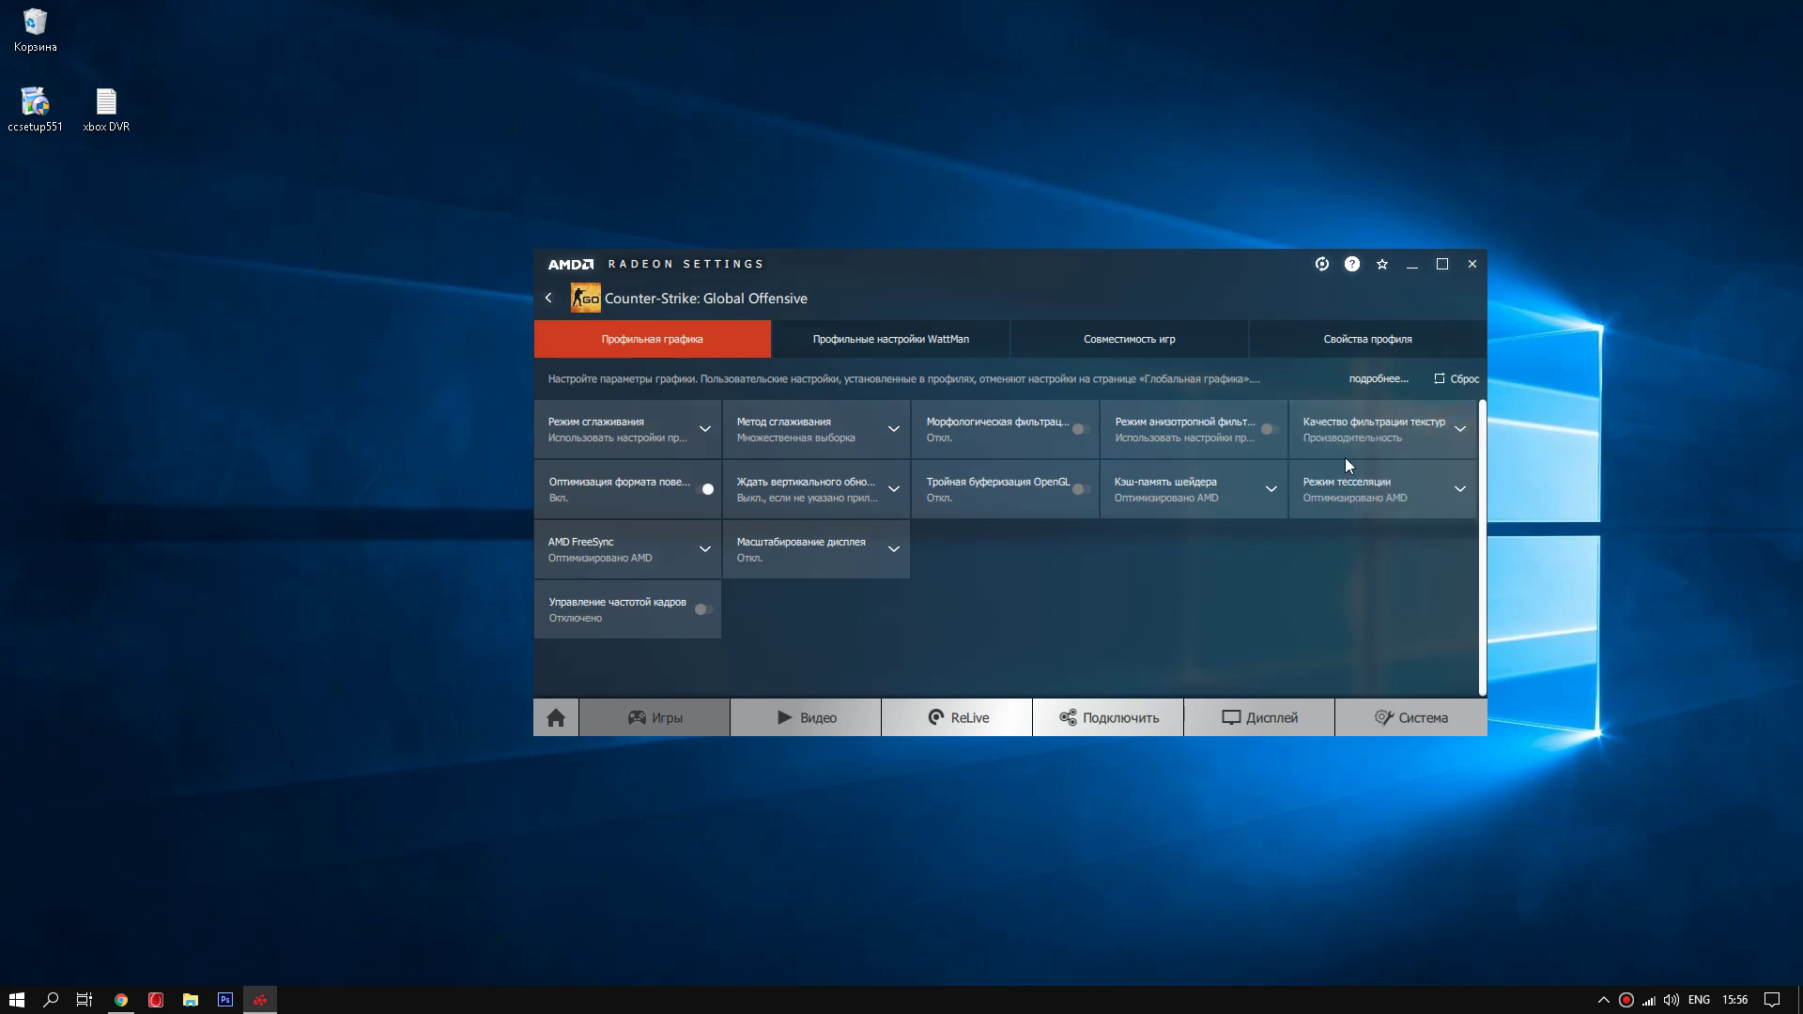
- View the profile's anti-aliasing mode options, set its tessellation mode to use application settings, and close AMD Radeon Settings
{"action": "left_click", "coordinate": [700, 432]}
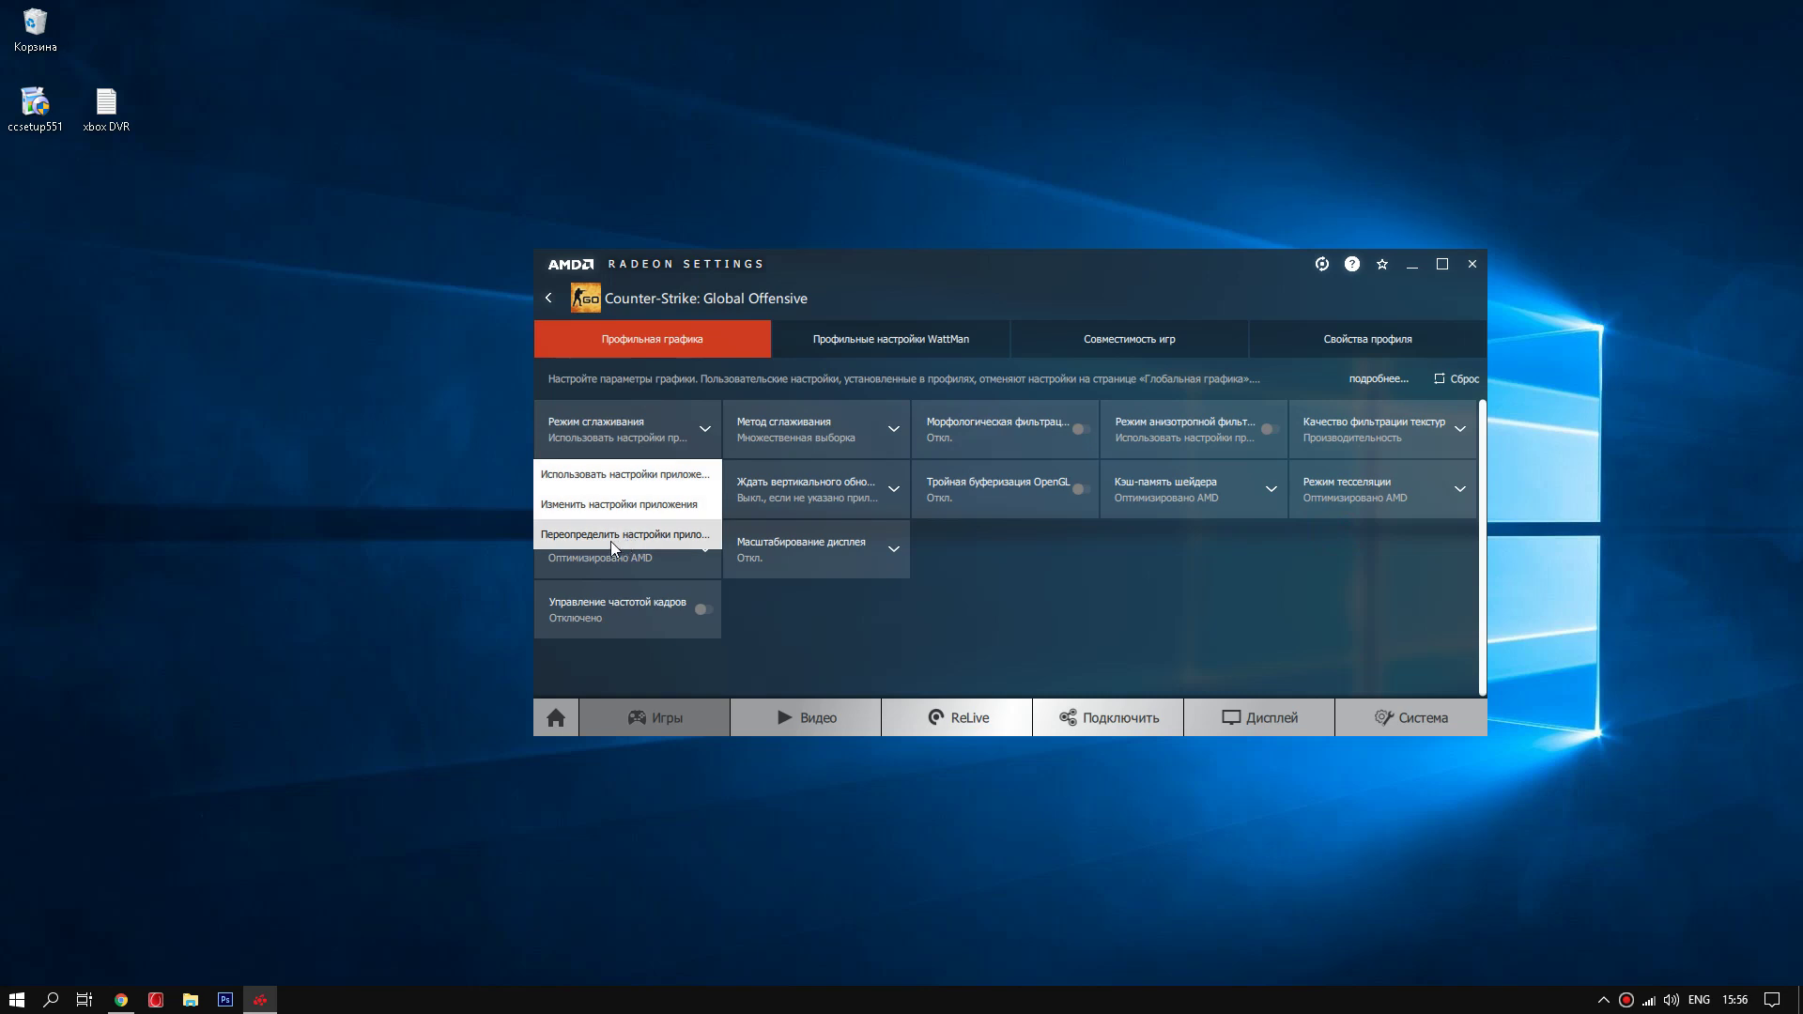
{"action": "left_click", "coordinate": [936, 524]}
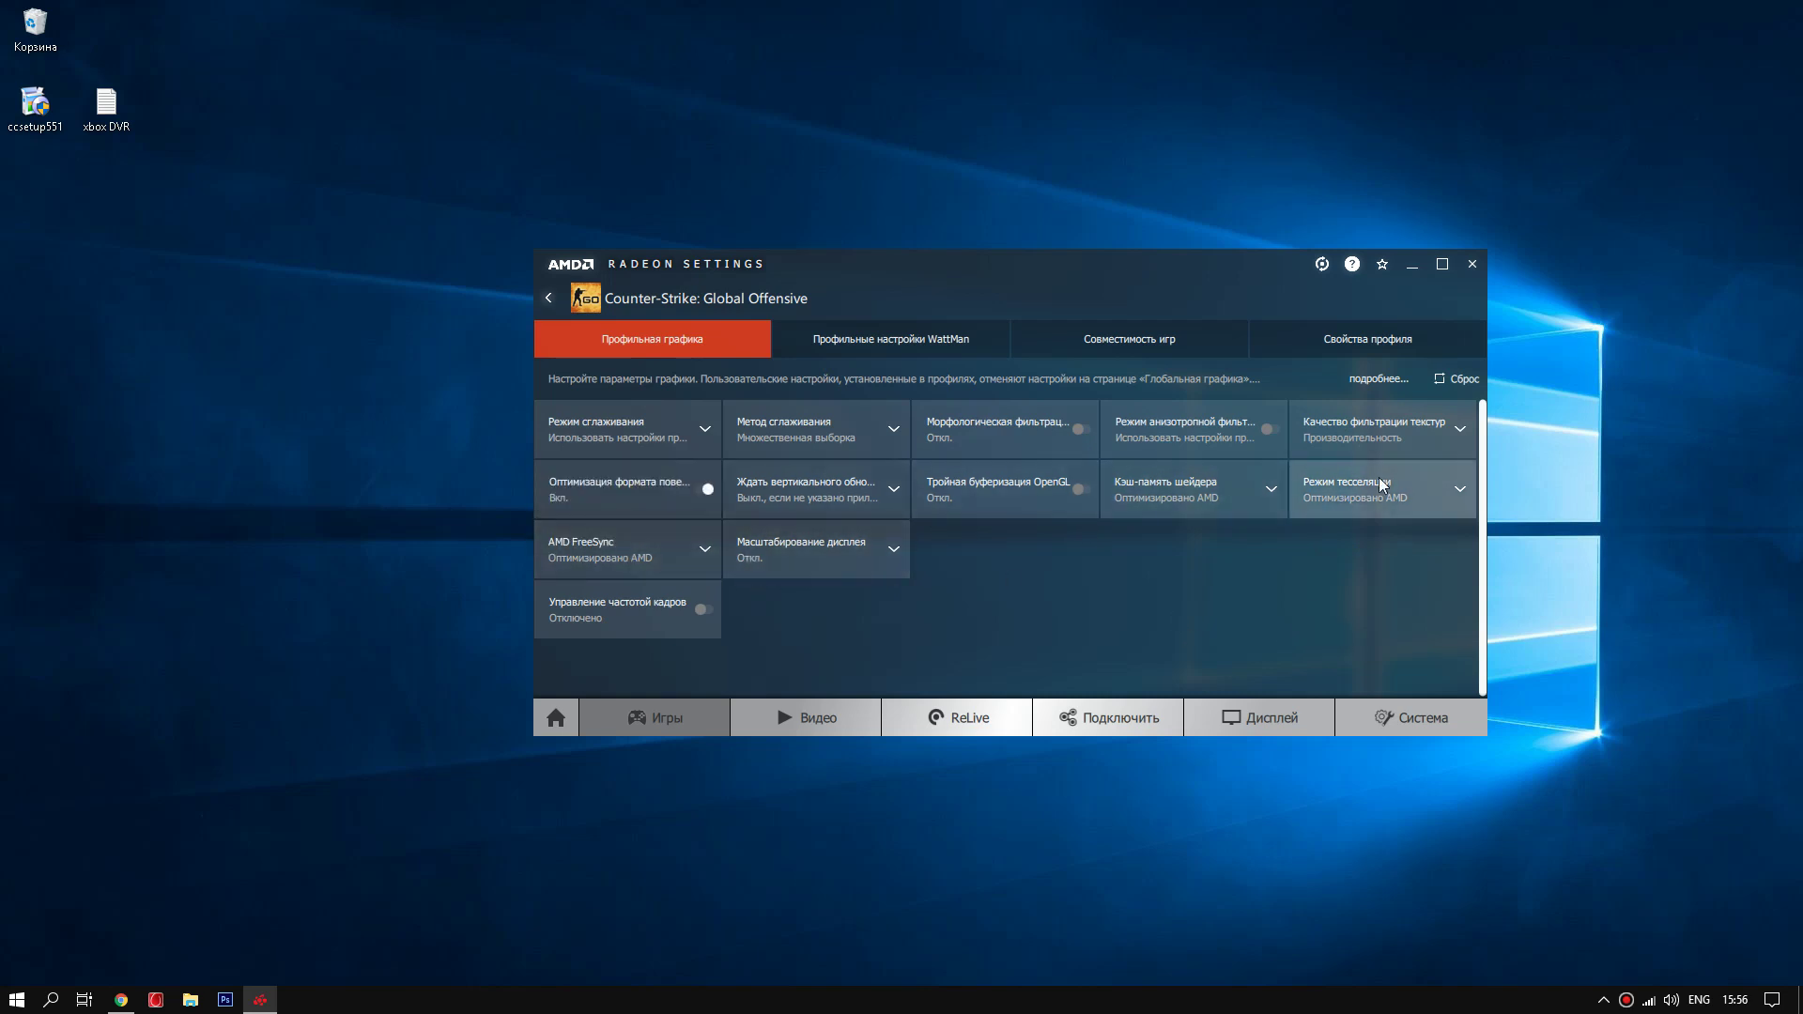
{"action": "left_click", "coordinate": [1449, 489]}
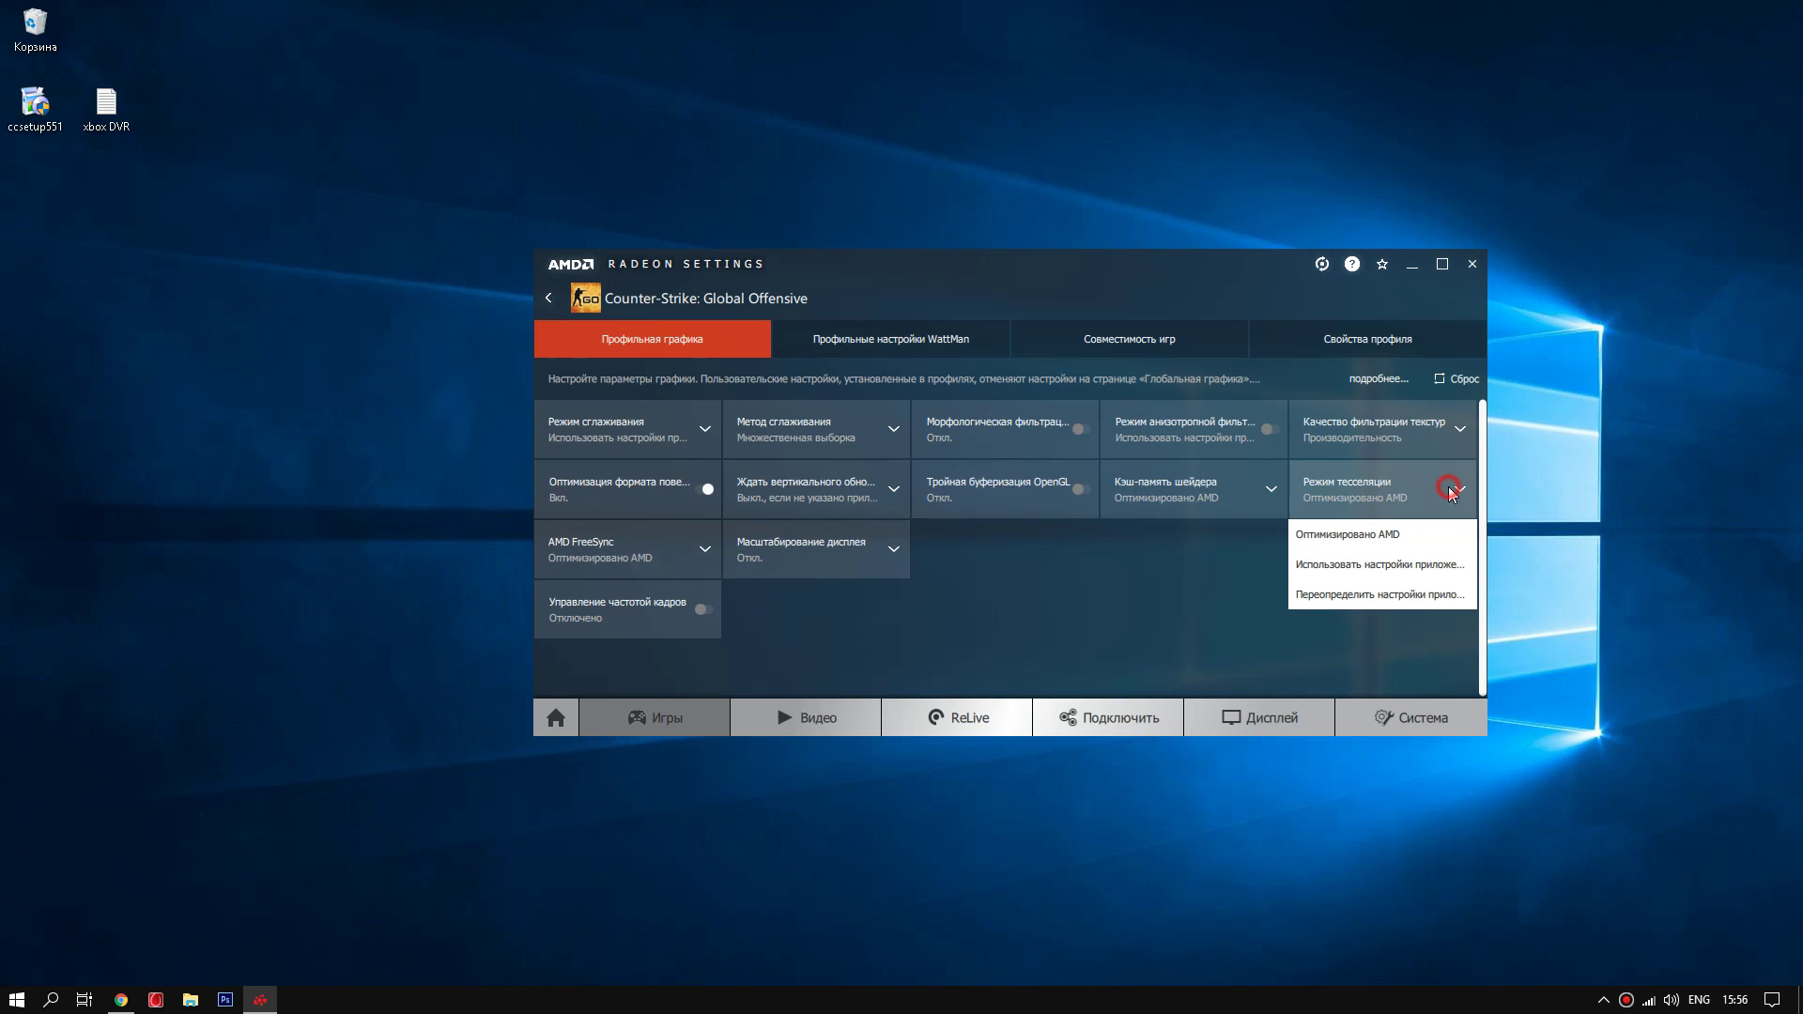
{"action": "left_click", "coordinate": [1406, 564]}
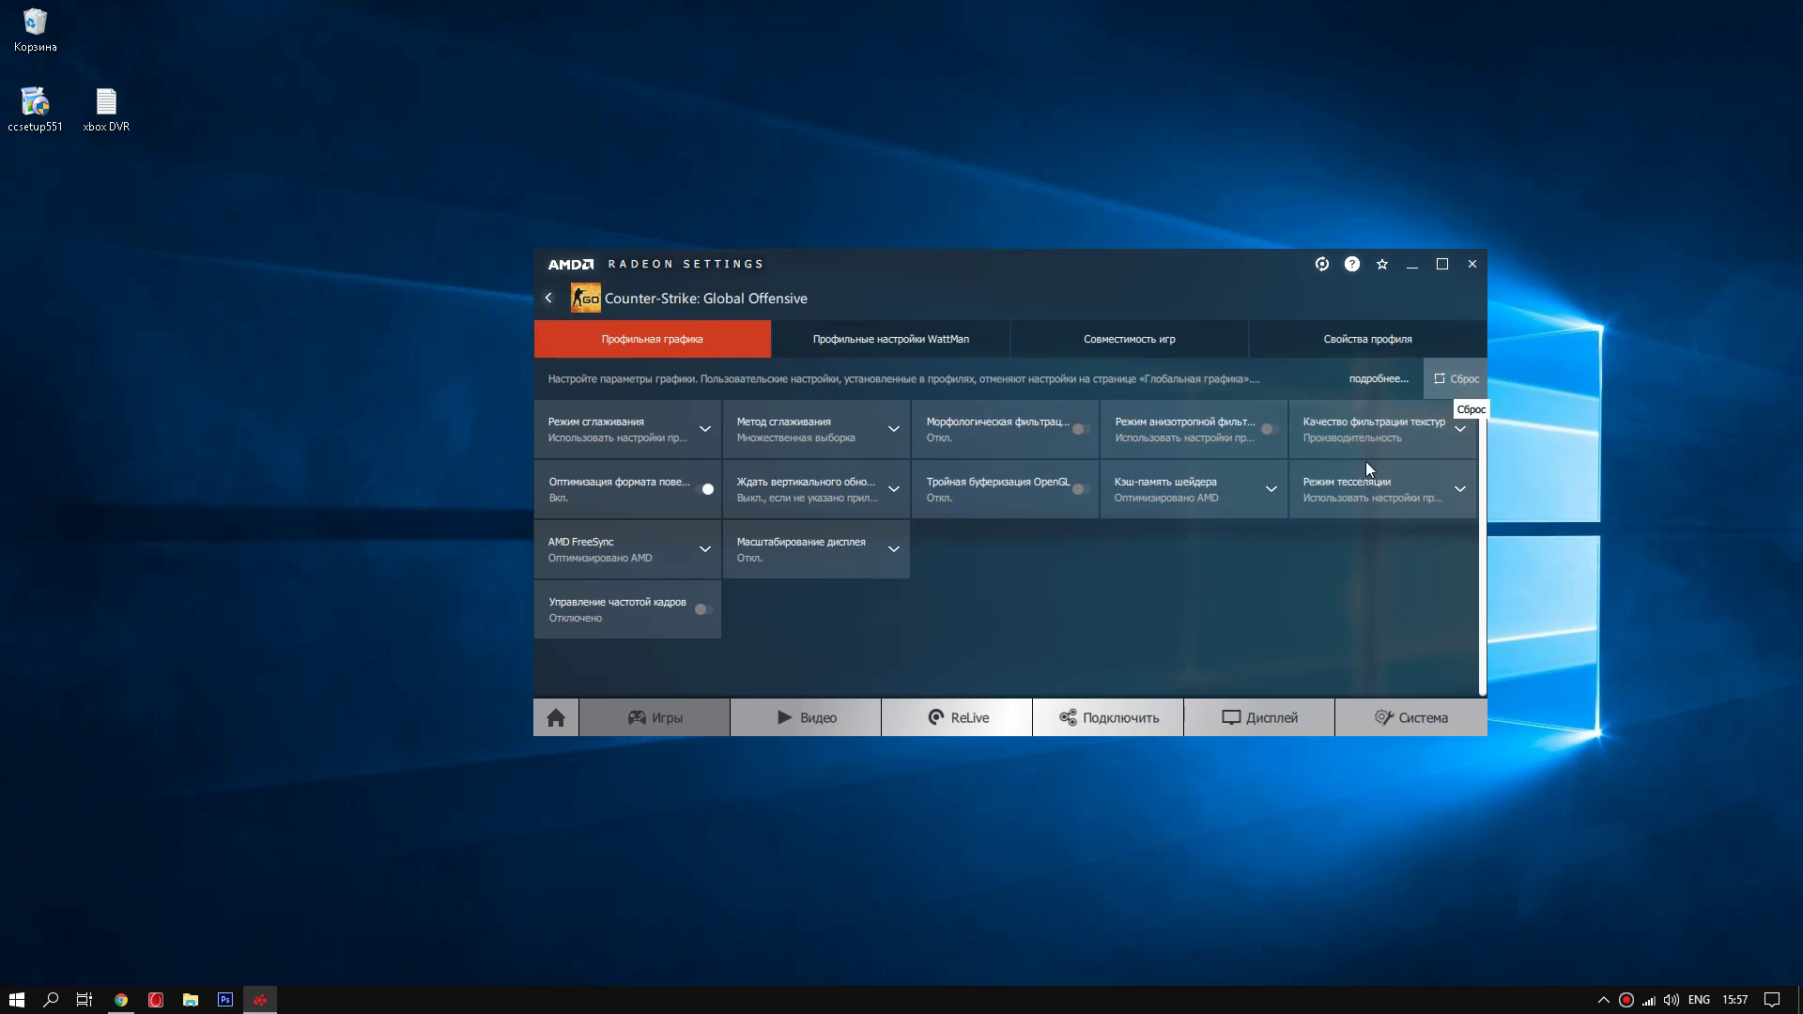
{"action": "left_click", "coordinate": [1472, 264]}
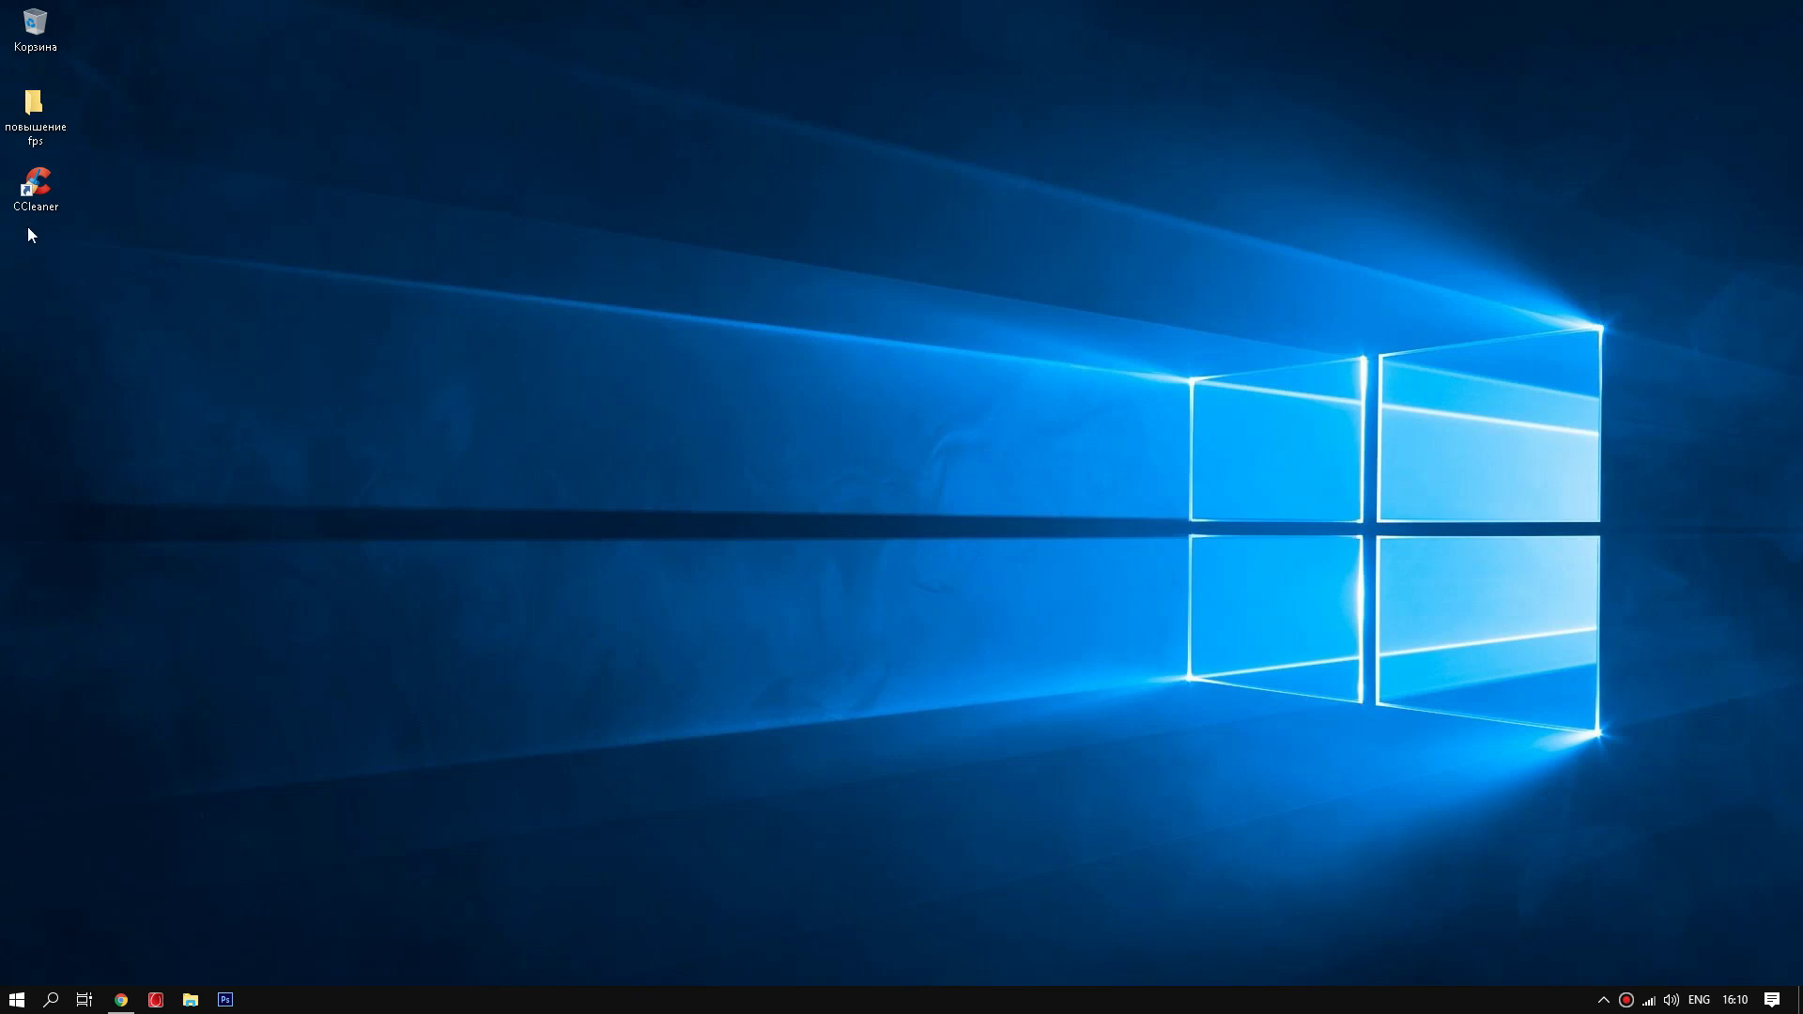
- Switch to CCleaner, allow its network connections once in the Dr.Web firewall, and open the Registry Cleaner
{"action": "double_click", "coordinate": [39, 195]}
{"action": "left_click", "coordinate": [154, 347]}
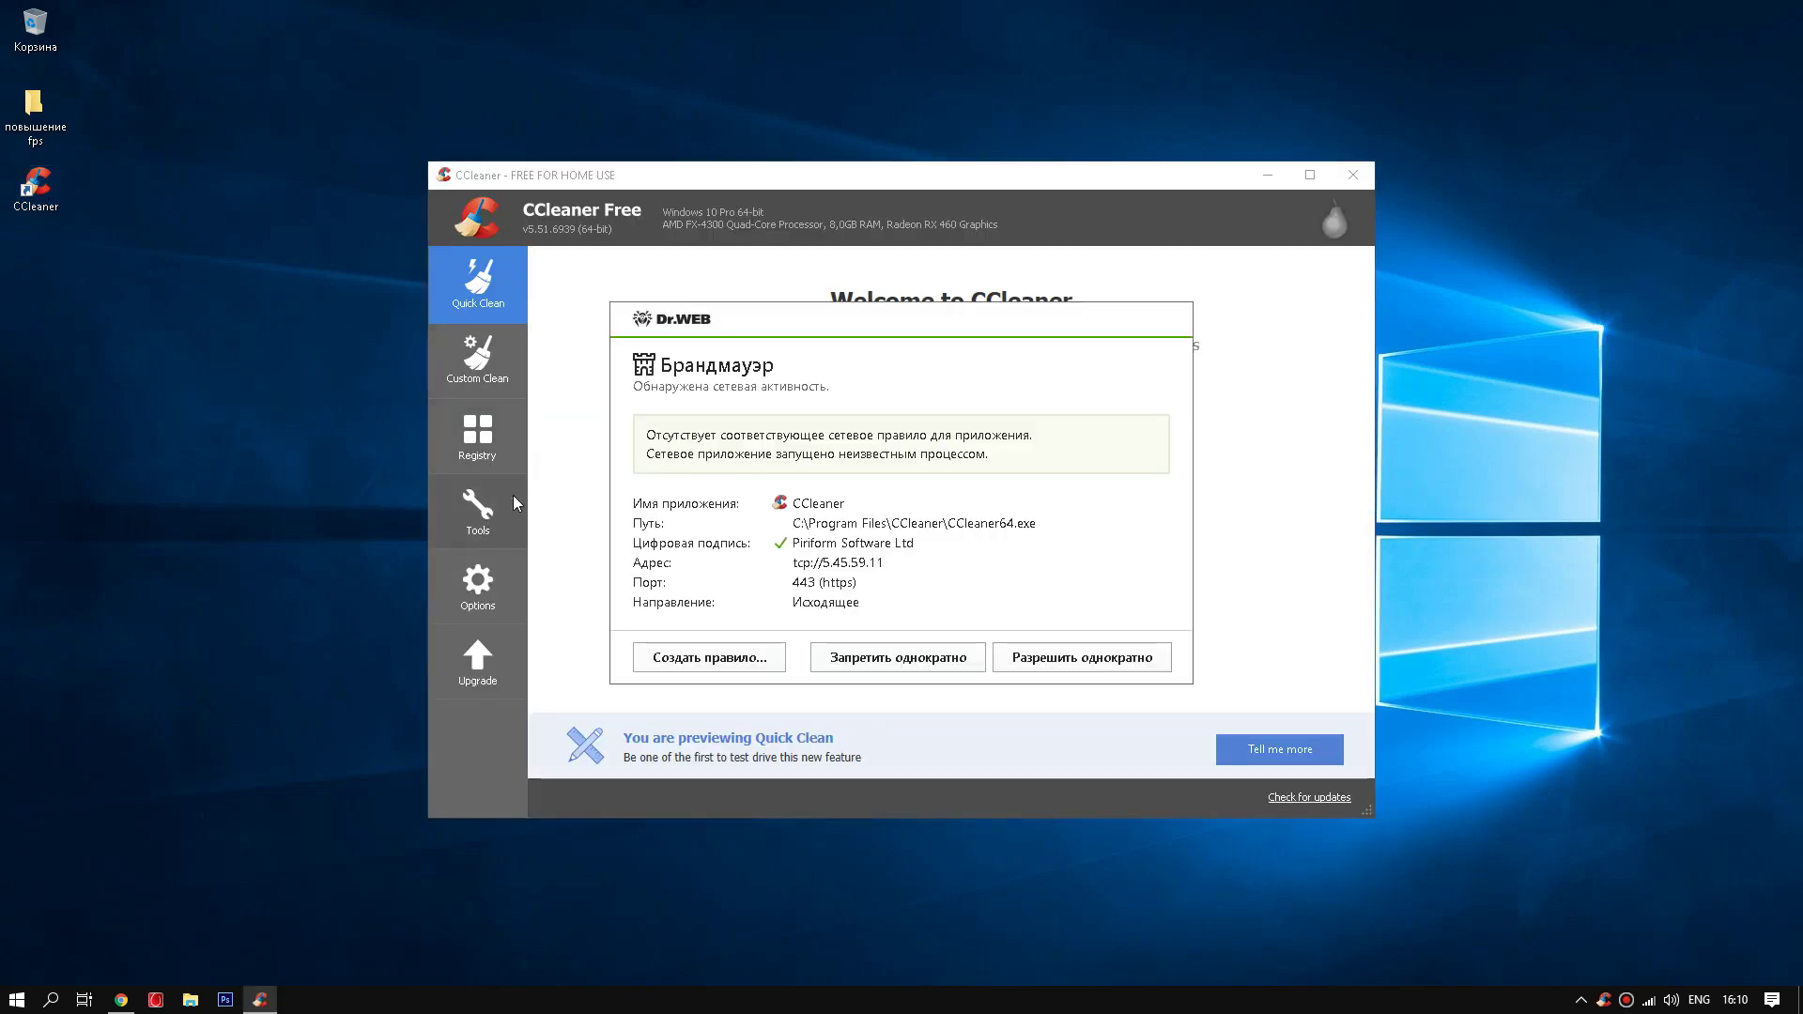
{"action": "left_click", "coordinate": [1012, 660]}
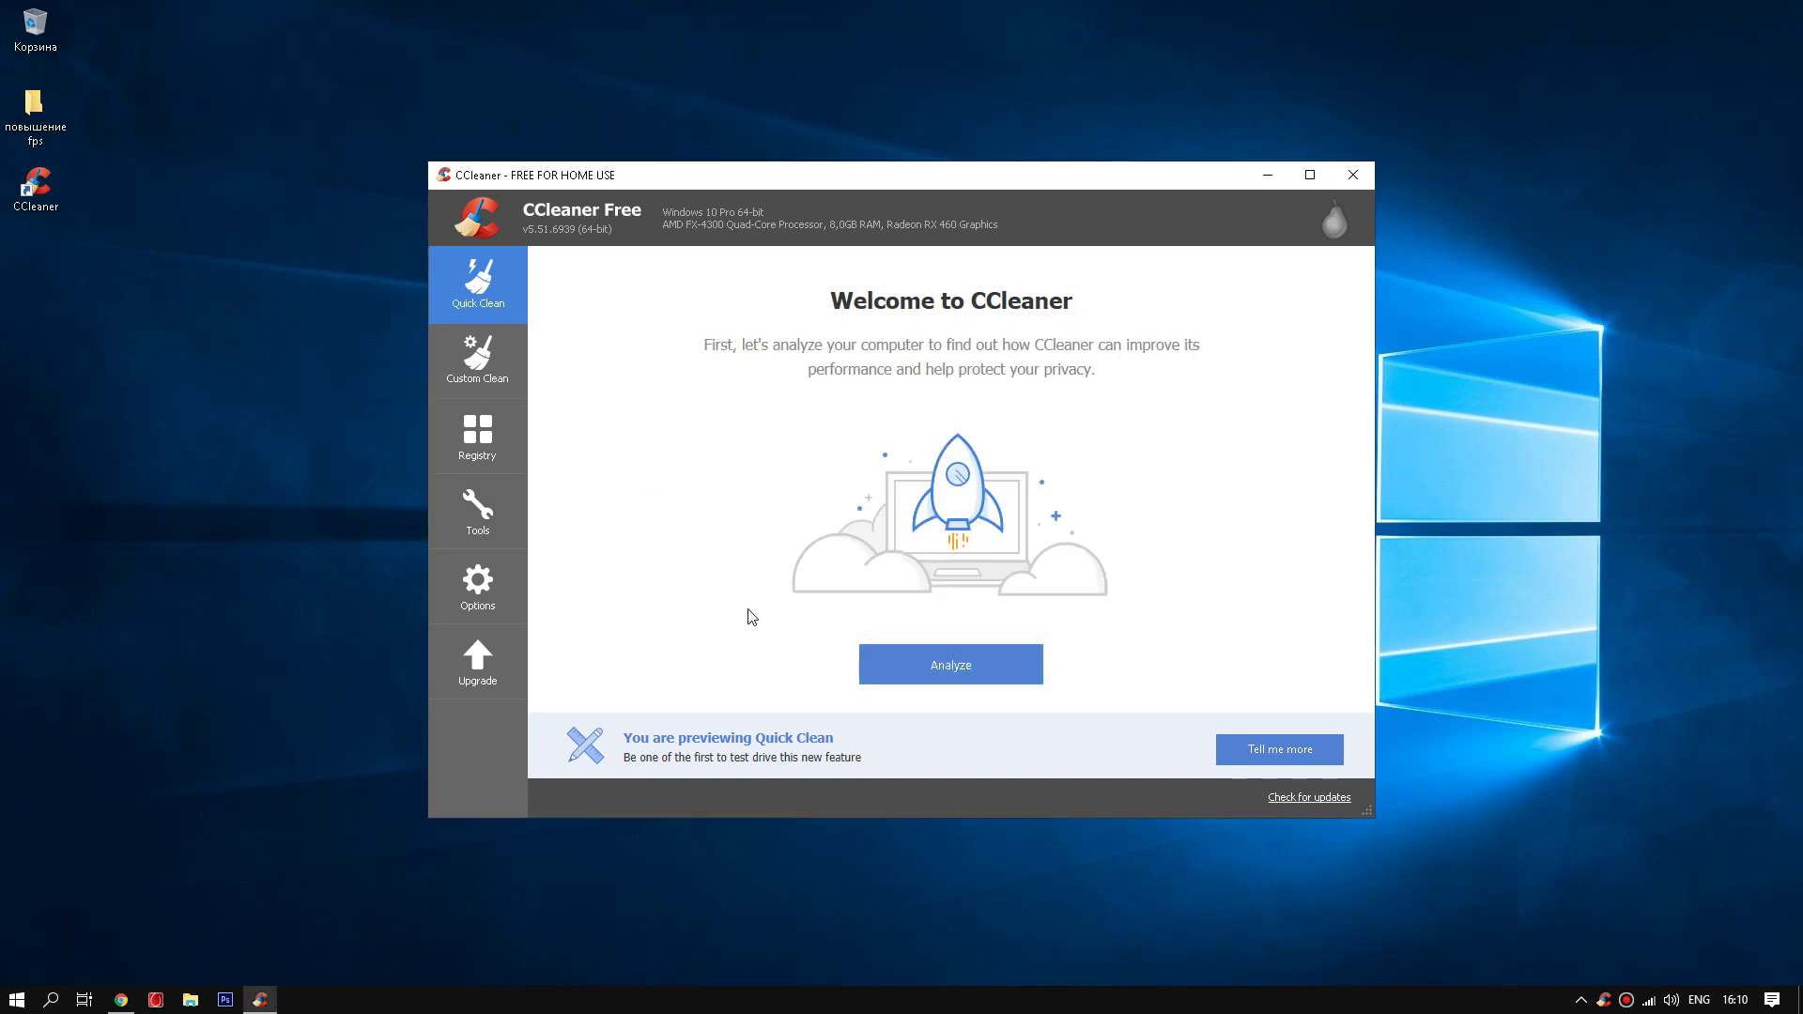
{"action": "left_click", "coordinate": [491, 458]}
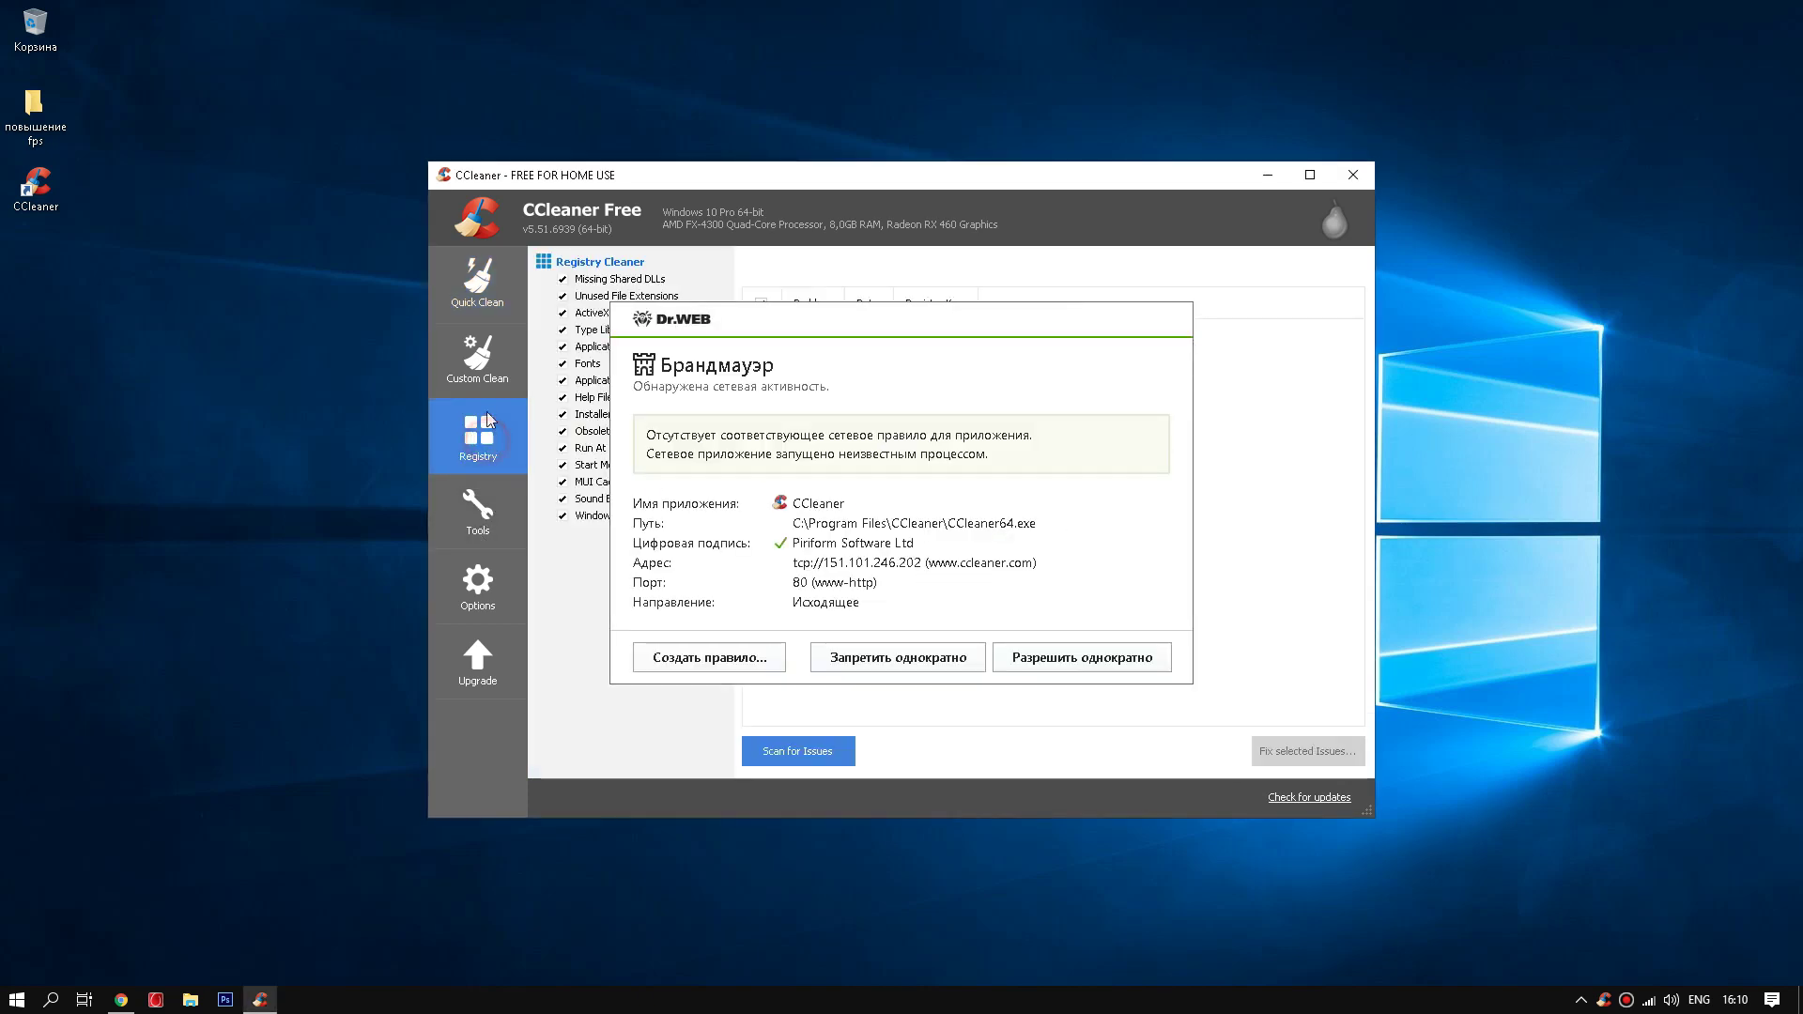
{"action": "left_click", "coordinate": [1086, 655]}
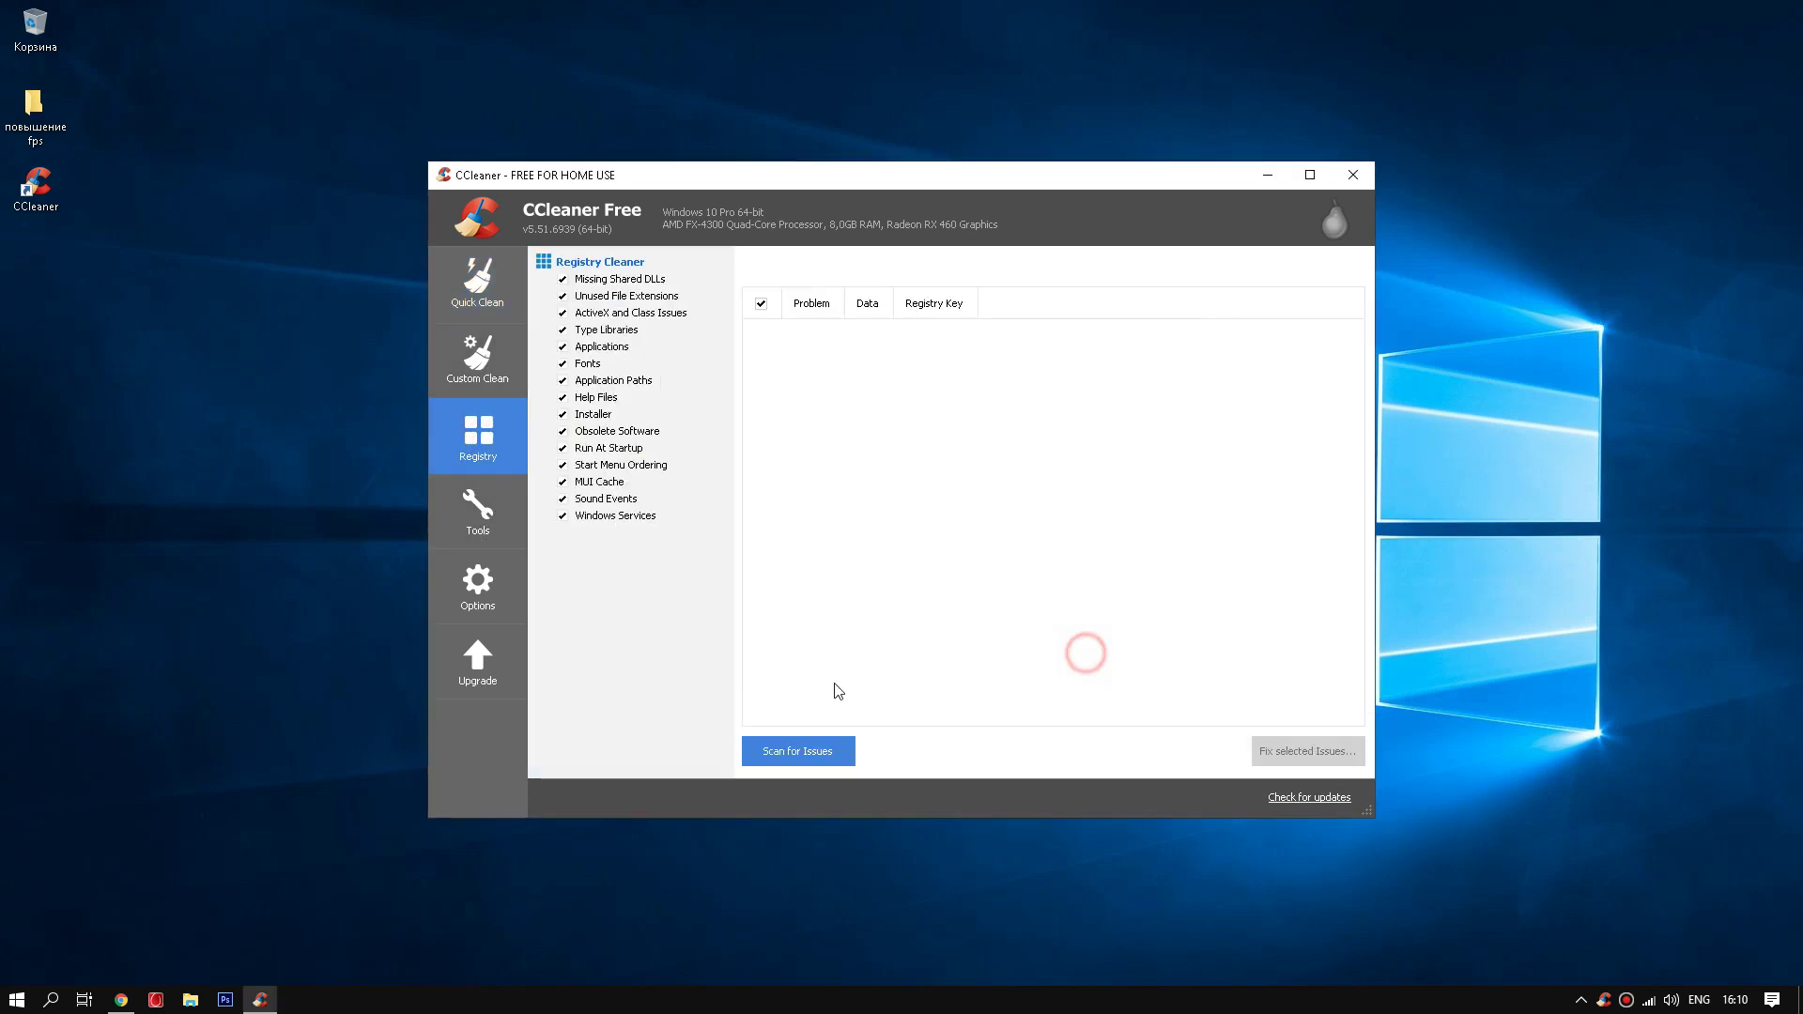
- Set the CCleaner interface language to Russian in its basic settings
{"action": "left_click", "coordinate": [478, 587]}
{"action": "left_click", "coordinate": [1047, 659]}
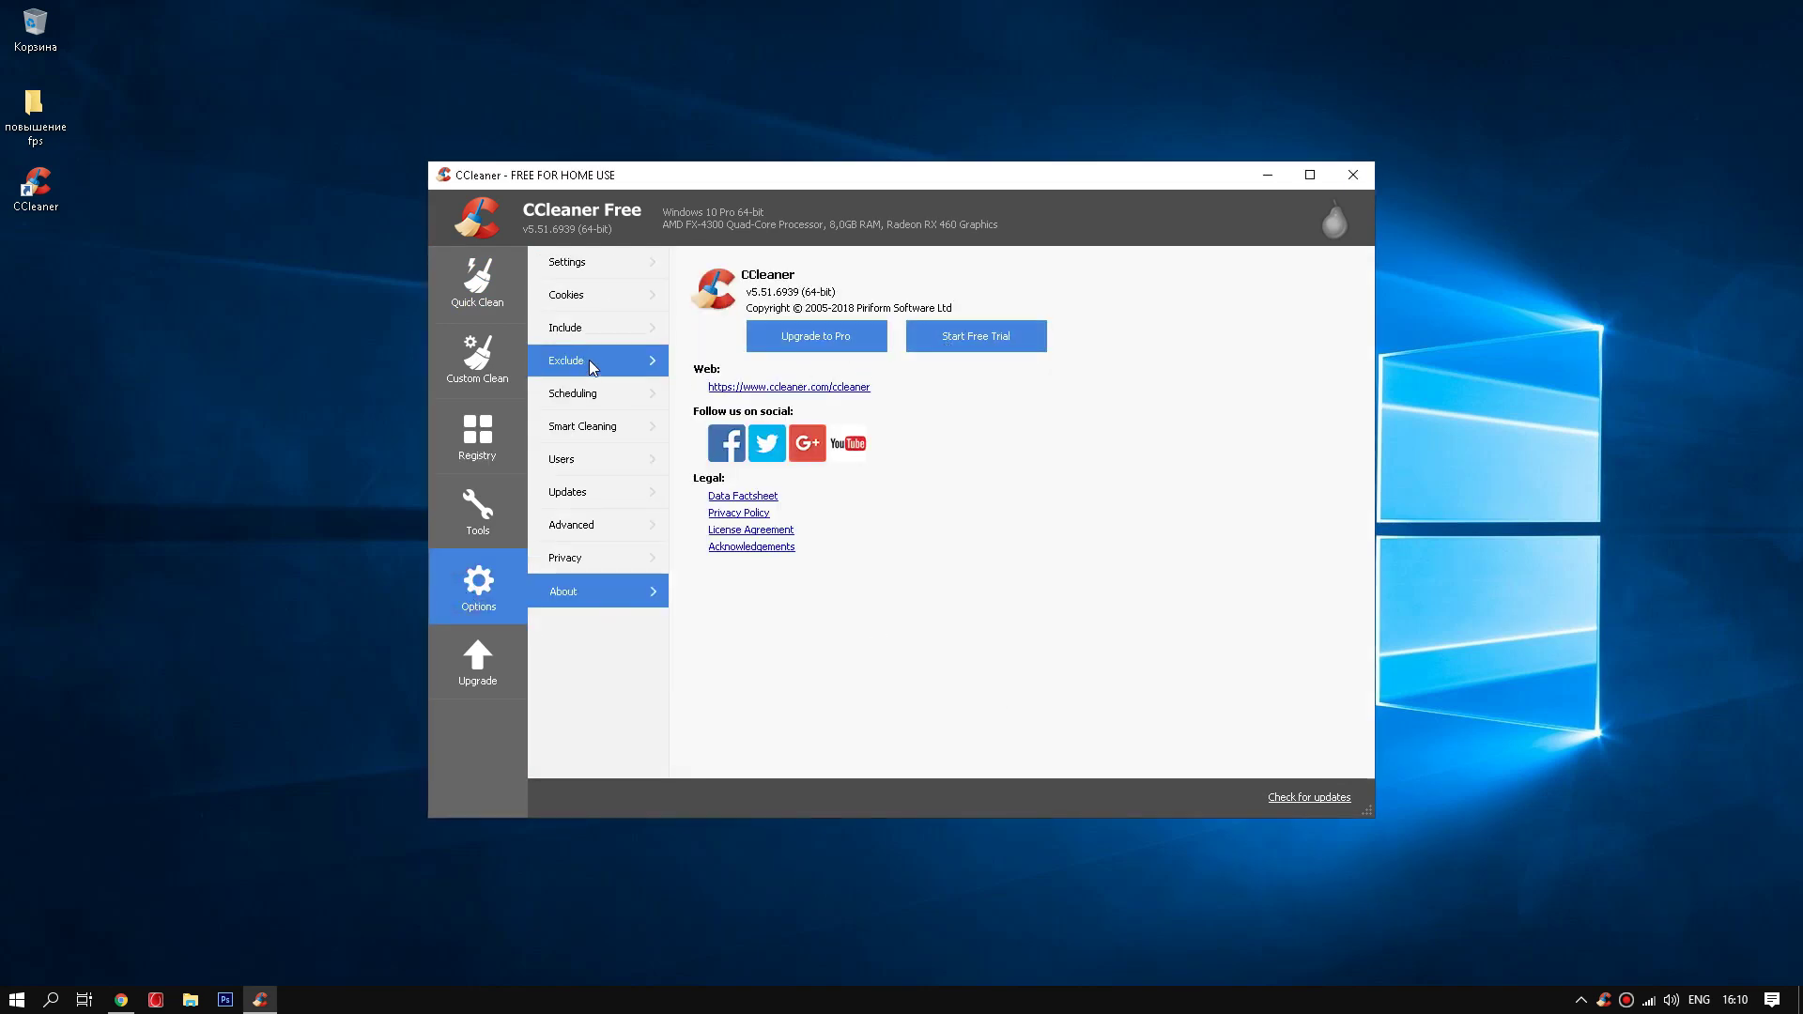
{"action": "left_click", "coordinate": [595, 267]}
{"action": "left_click", "coordinate": [805, 298]}
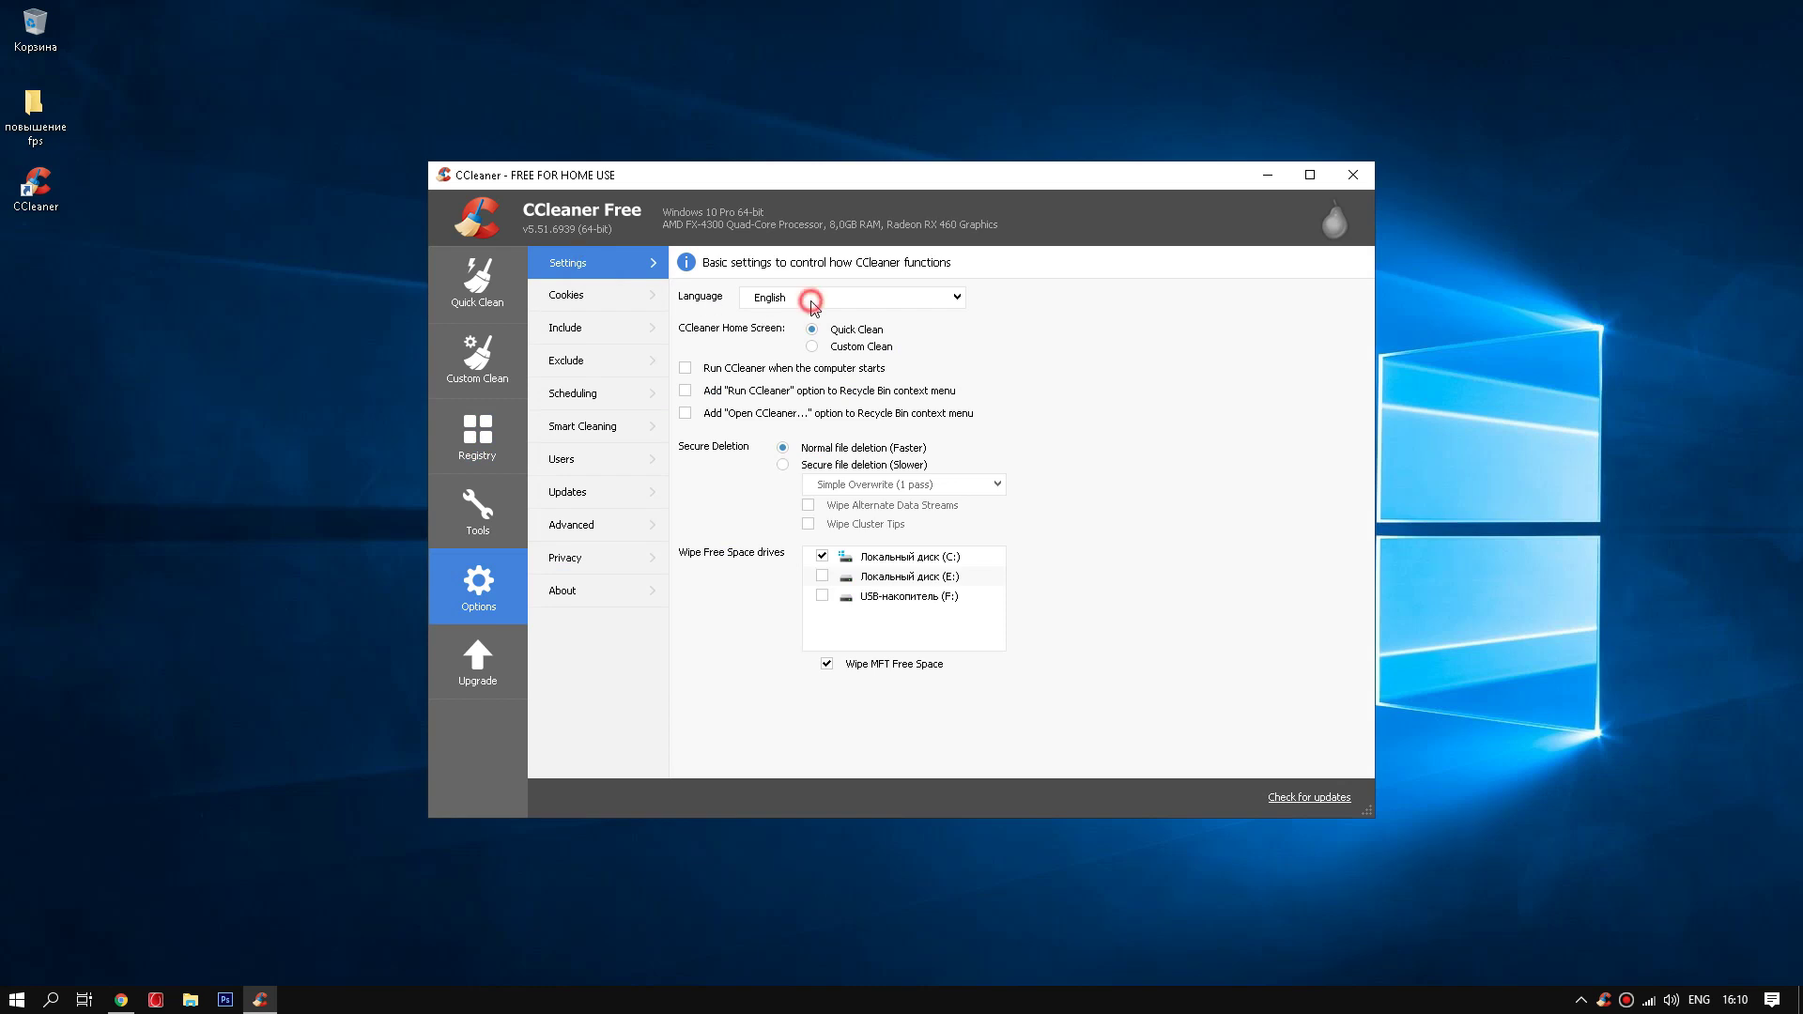
{"action": "scroll", "coordinate": [805, 711], "scroll_direction": "down", "scroll_amount": 2}
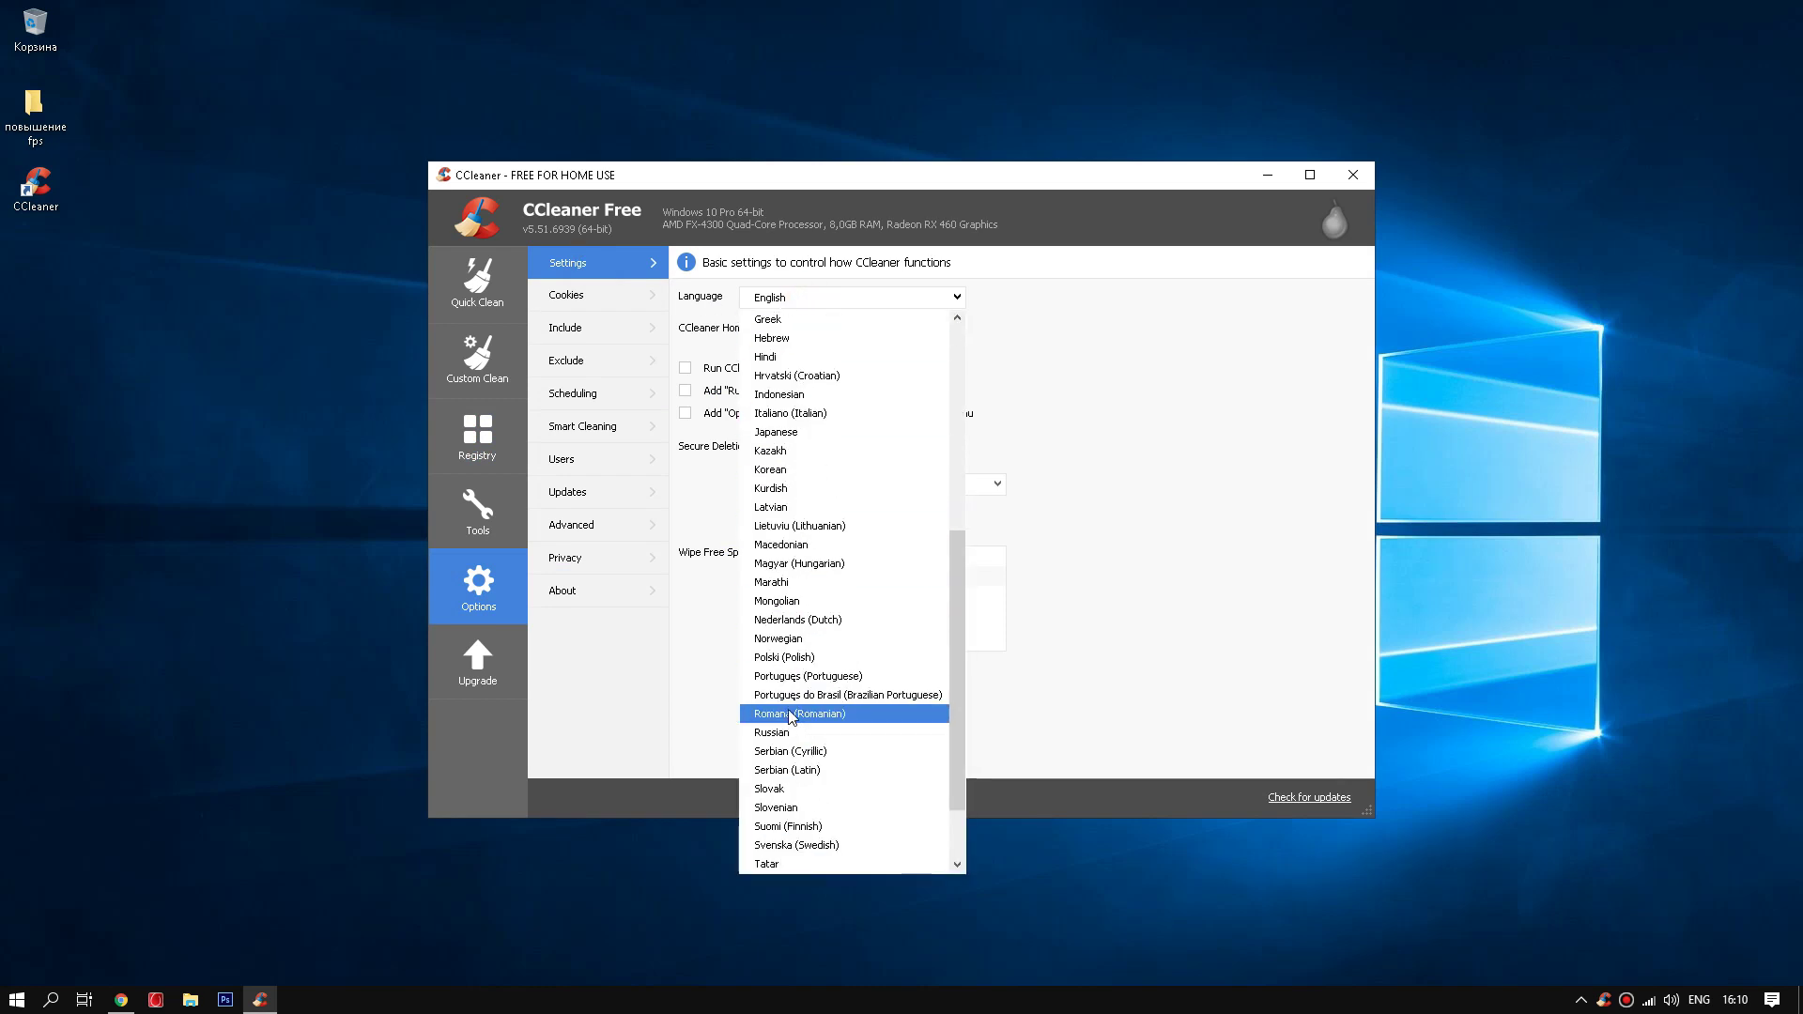
{"action": "left_click", "coordinate": [784, 733]}
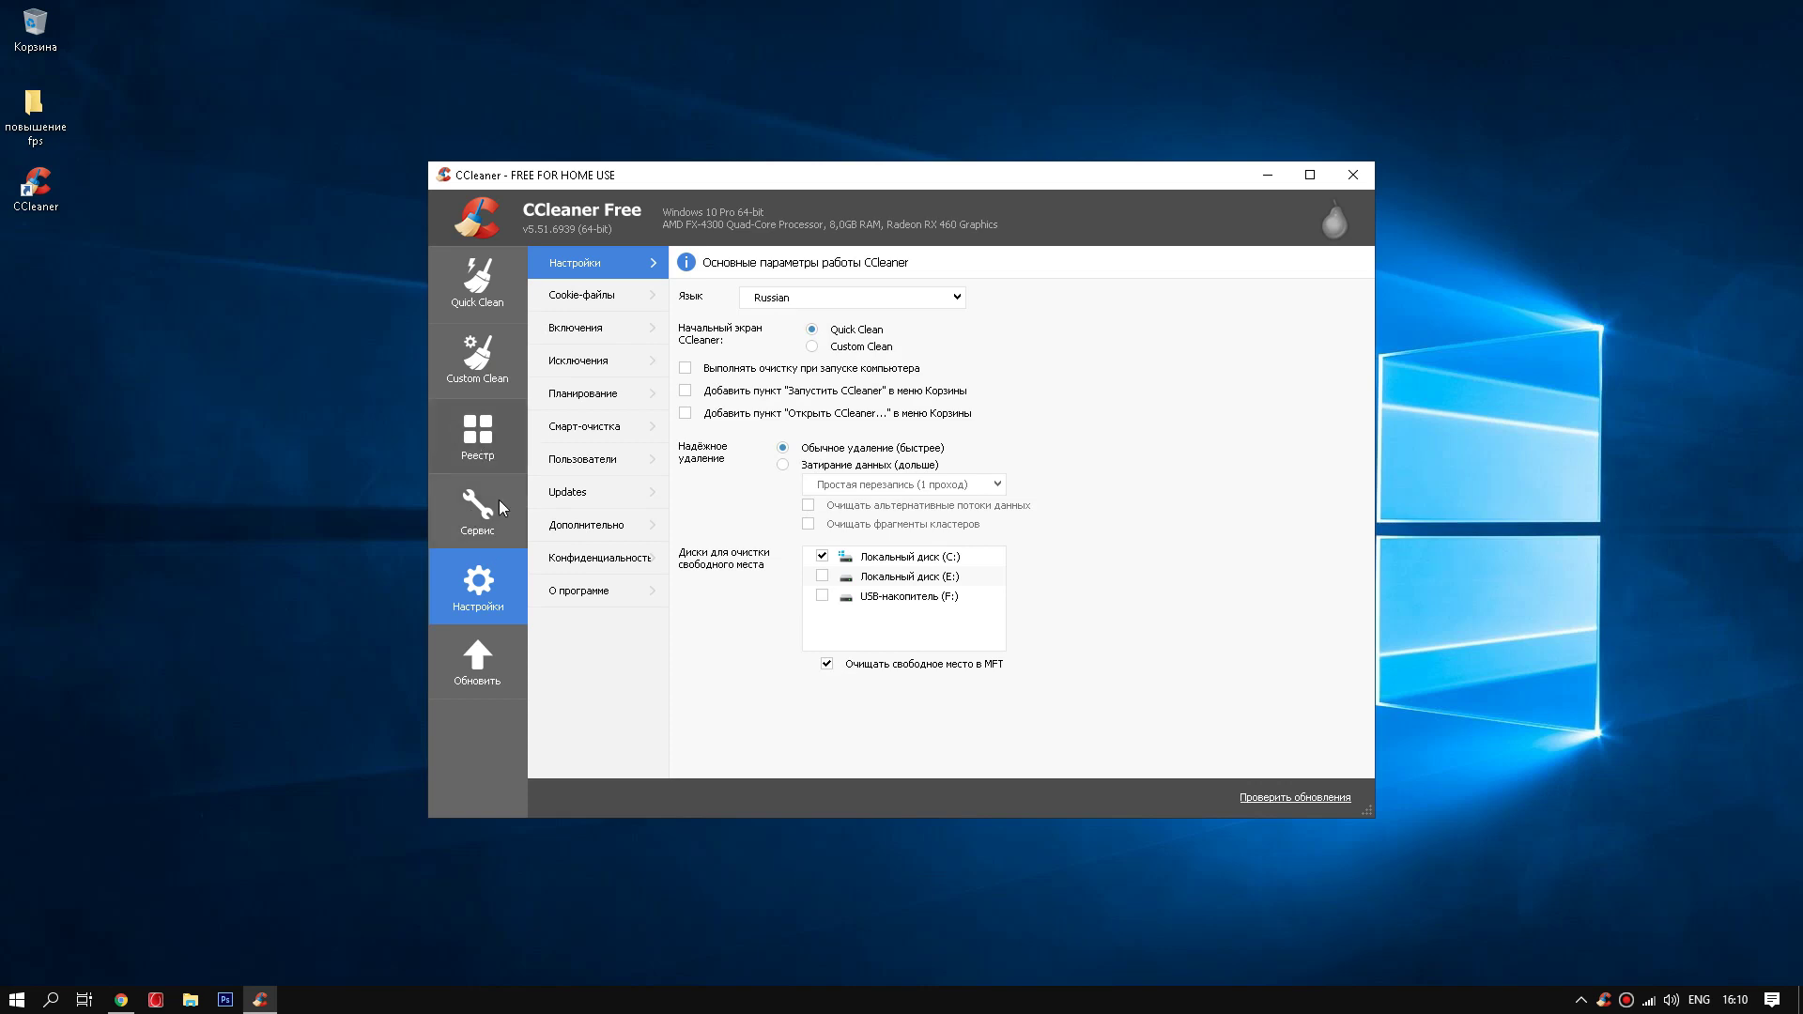
- Examine the Quick Clean page and the Custom Clean items for Windows and for applications (Приложения)
{"action": "left_click", "coordinate": [477, 374]}
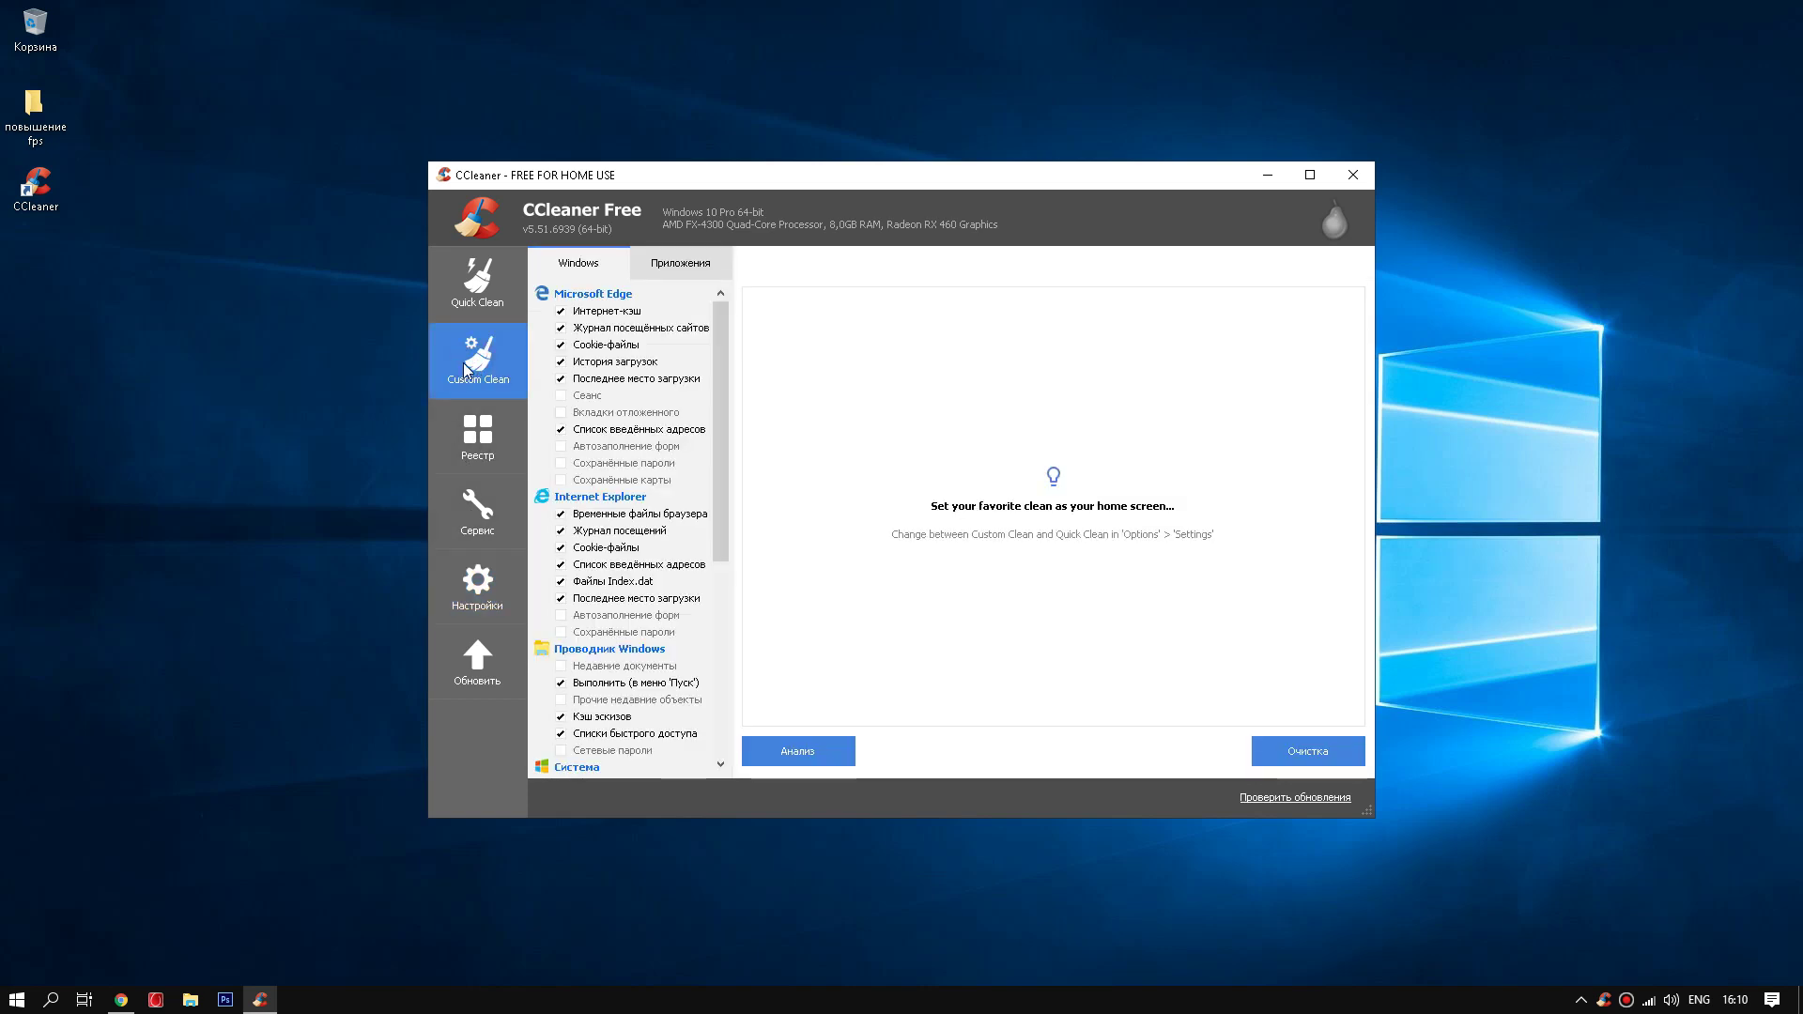
{"action": "left_click", "coordinate": [477, 289]}
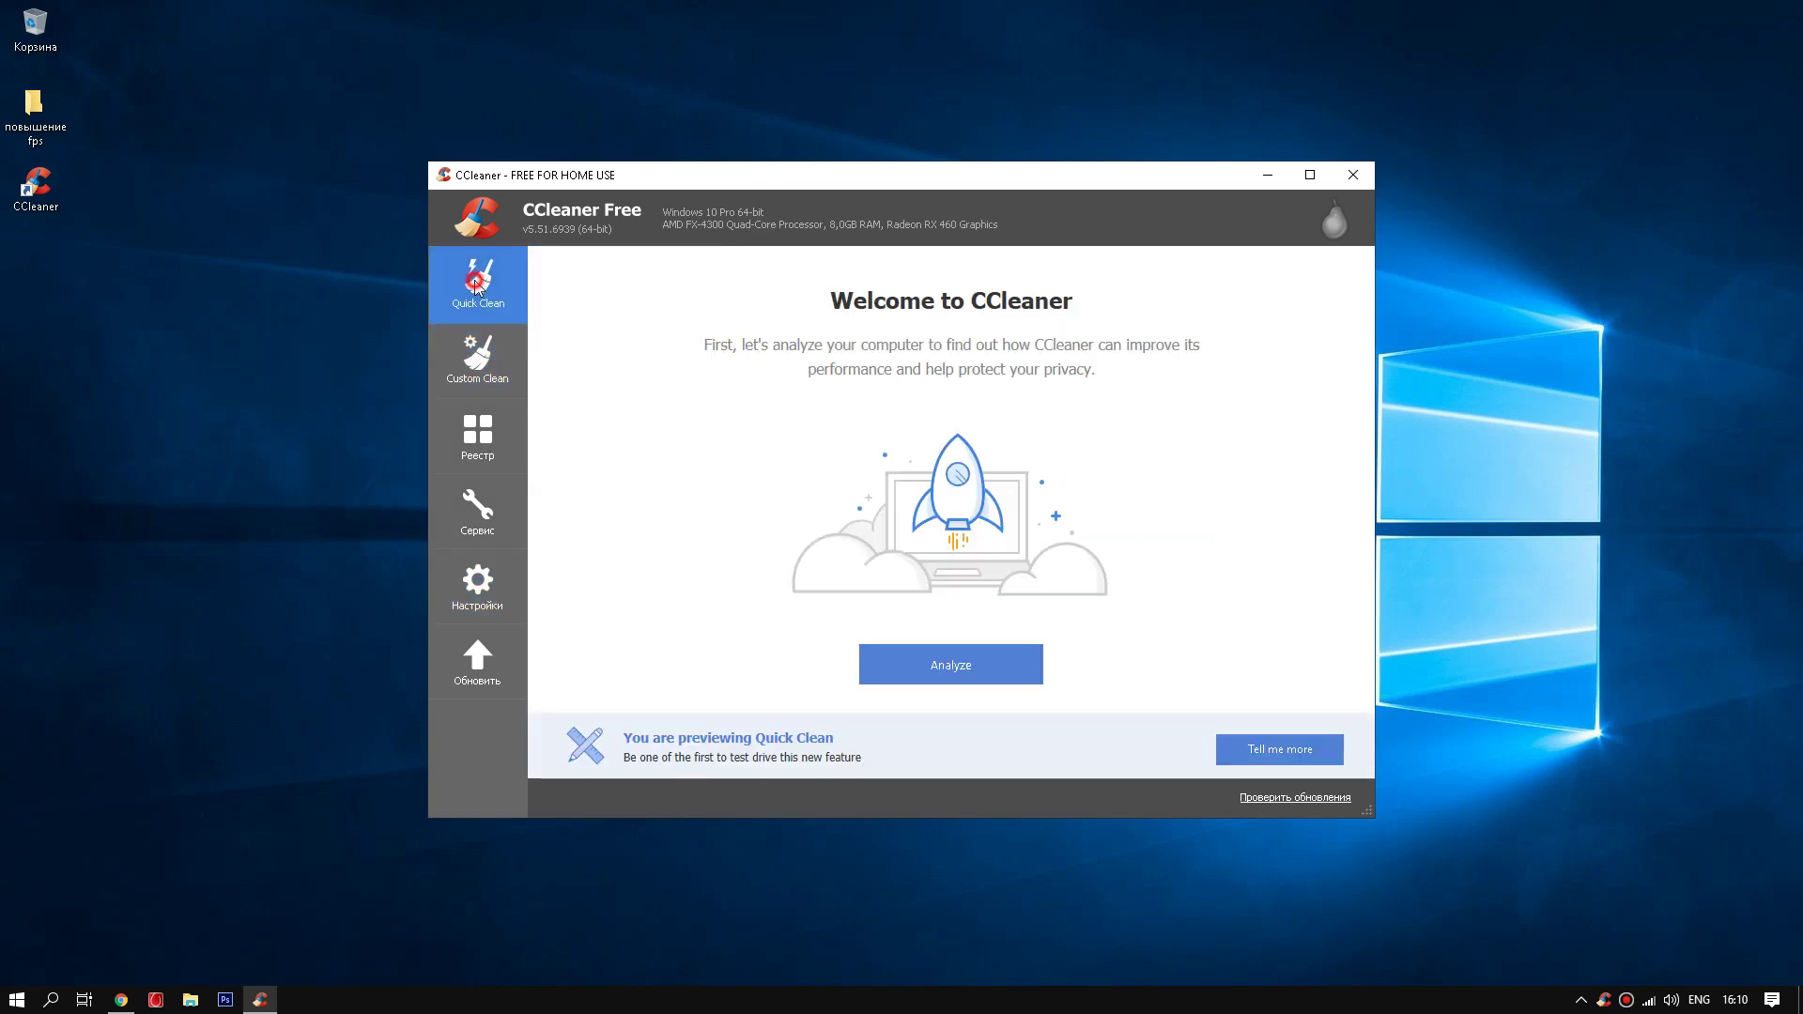
{"action": "left_click", "coordinate": [473, 378]}
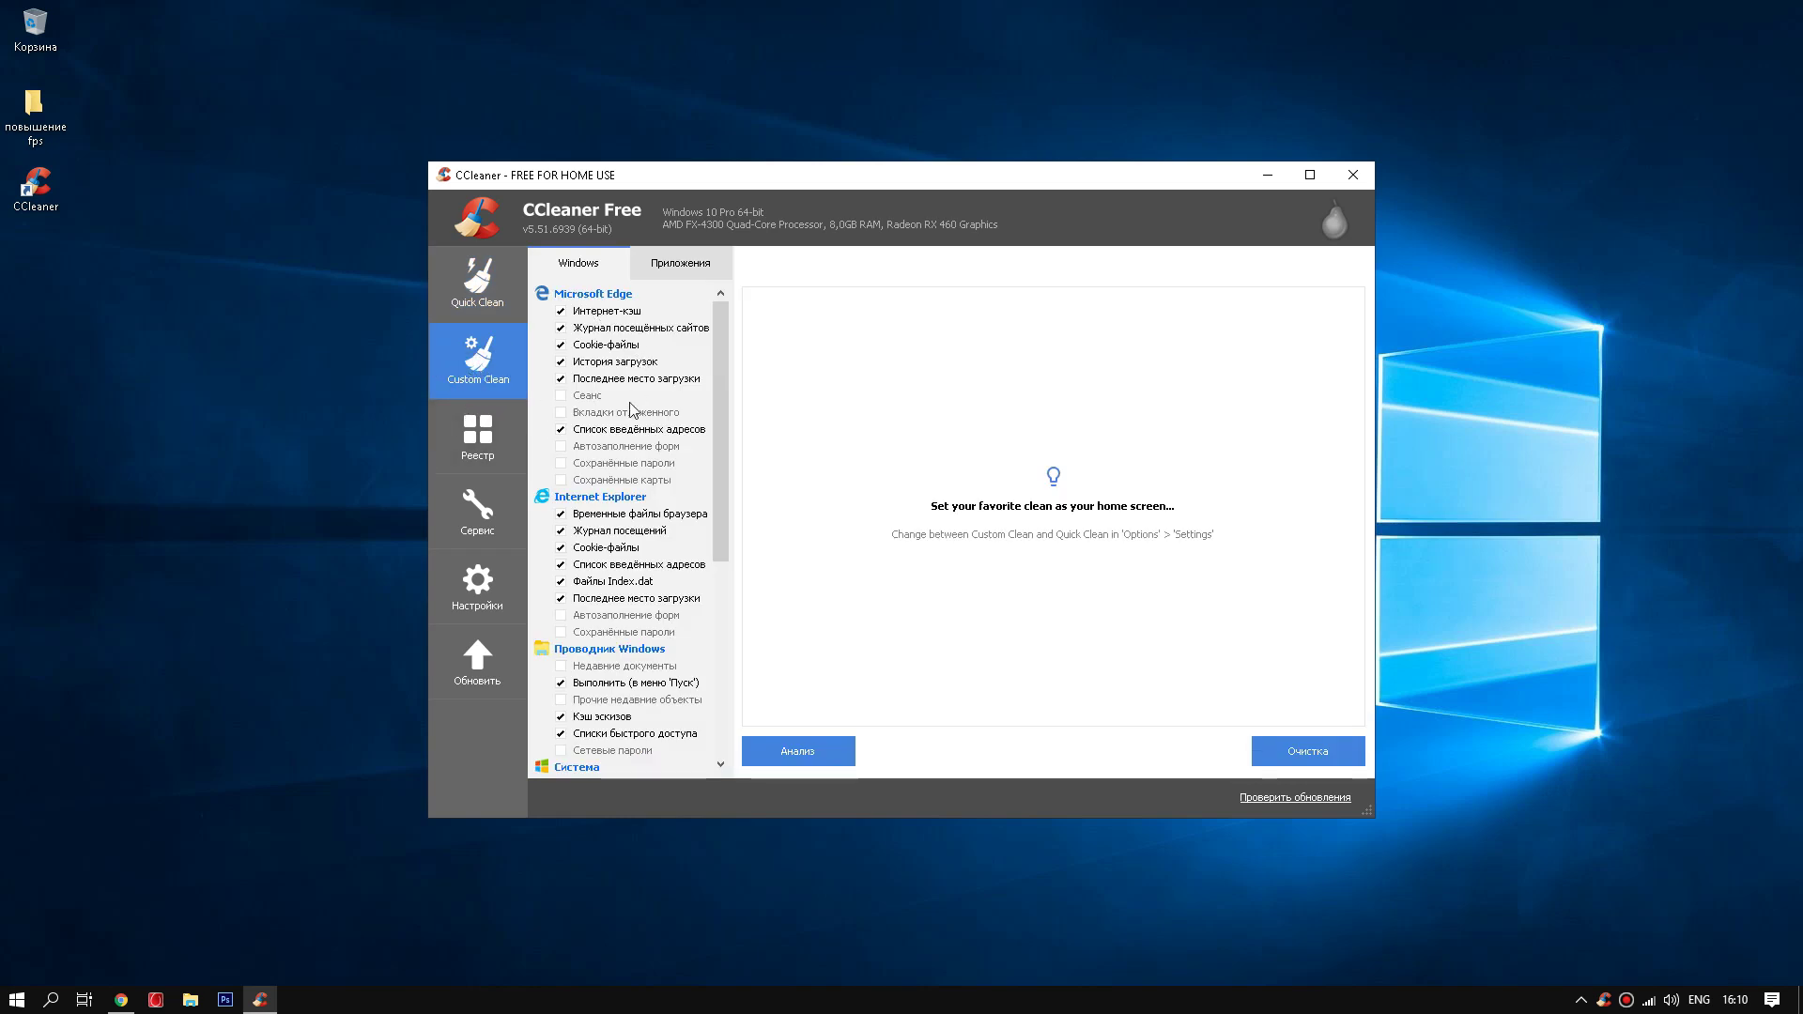
{"action": "scroll", "coordinate": [631, 404], "scroll_direction": "down", "scroll_amount": 7}
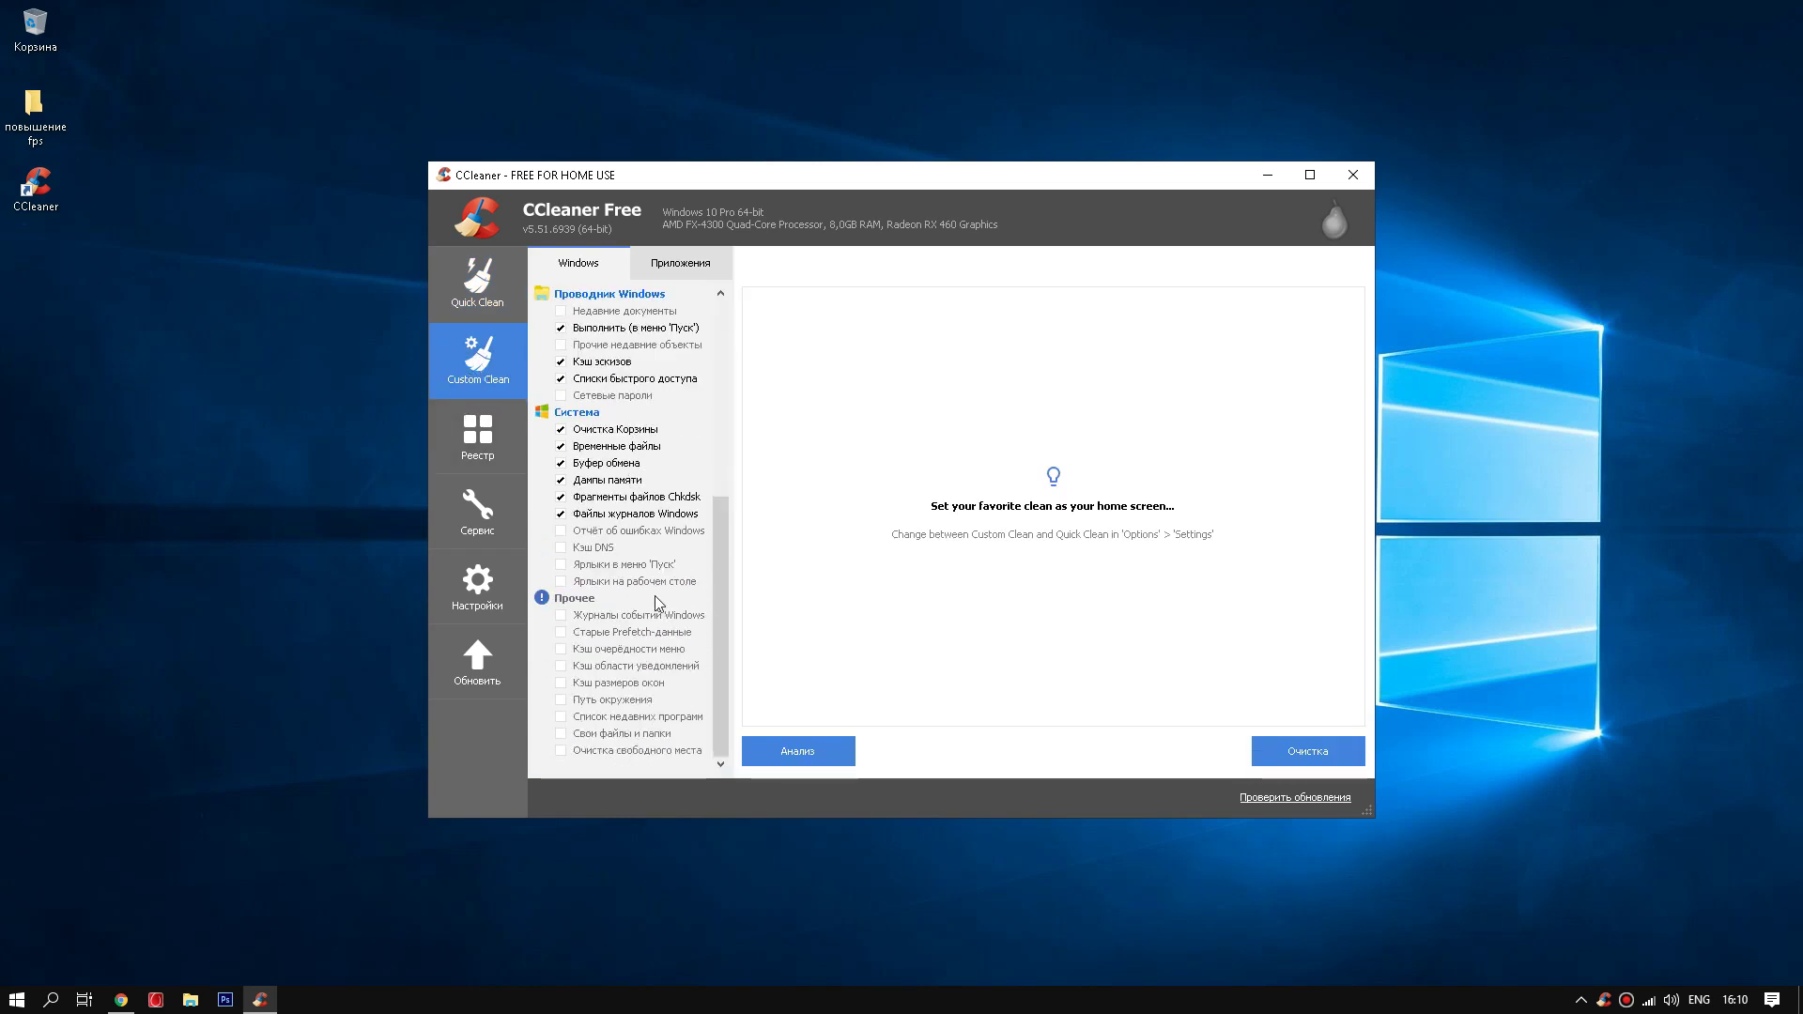
{"action": "scroll", "coordinate": [655, 595], "scroll_direction": "up", "scroll_amount": 5}
{"action": "left_click", "coordinate": [695, 262]}
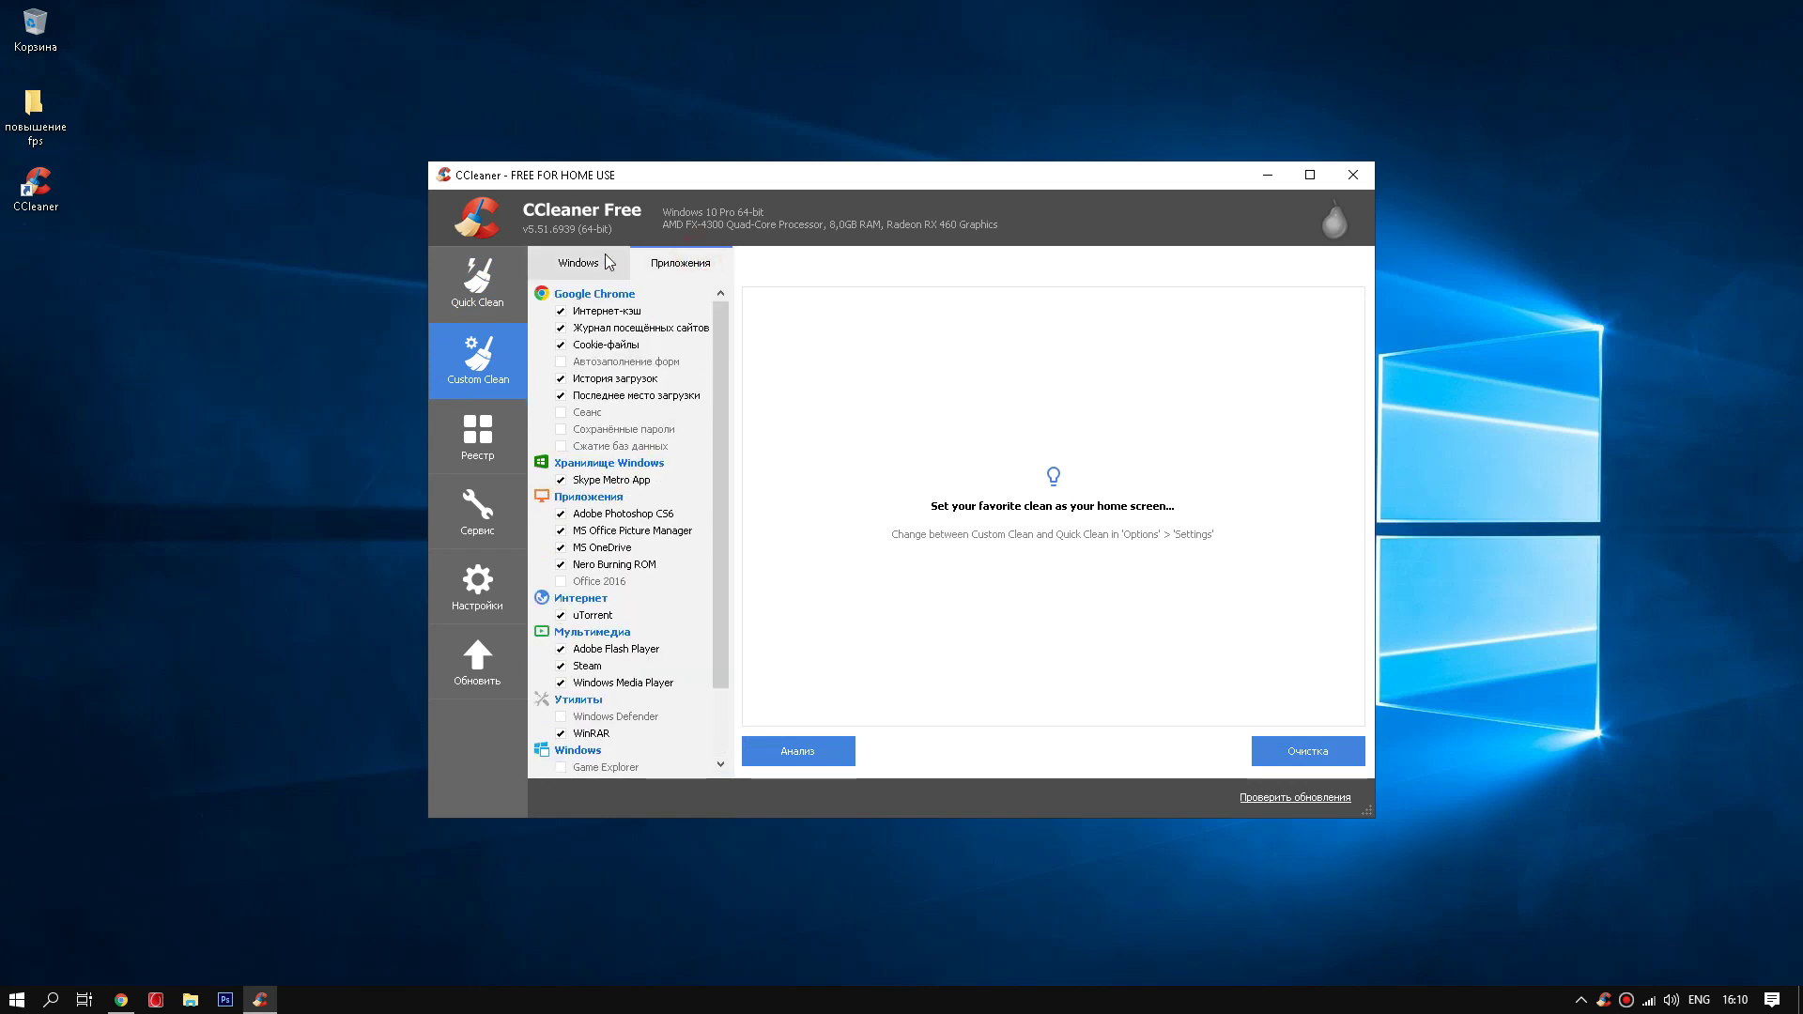
{"action": "left_click", "coordinate": [601, 263]}
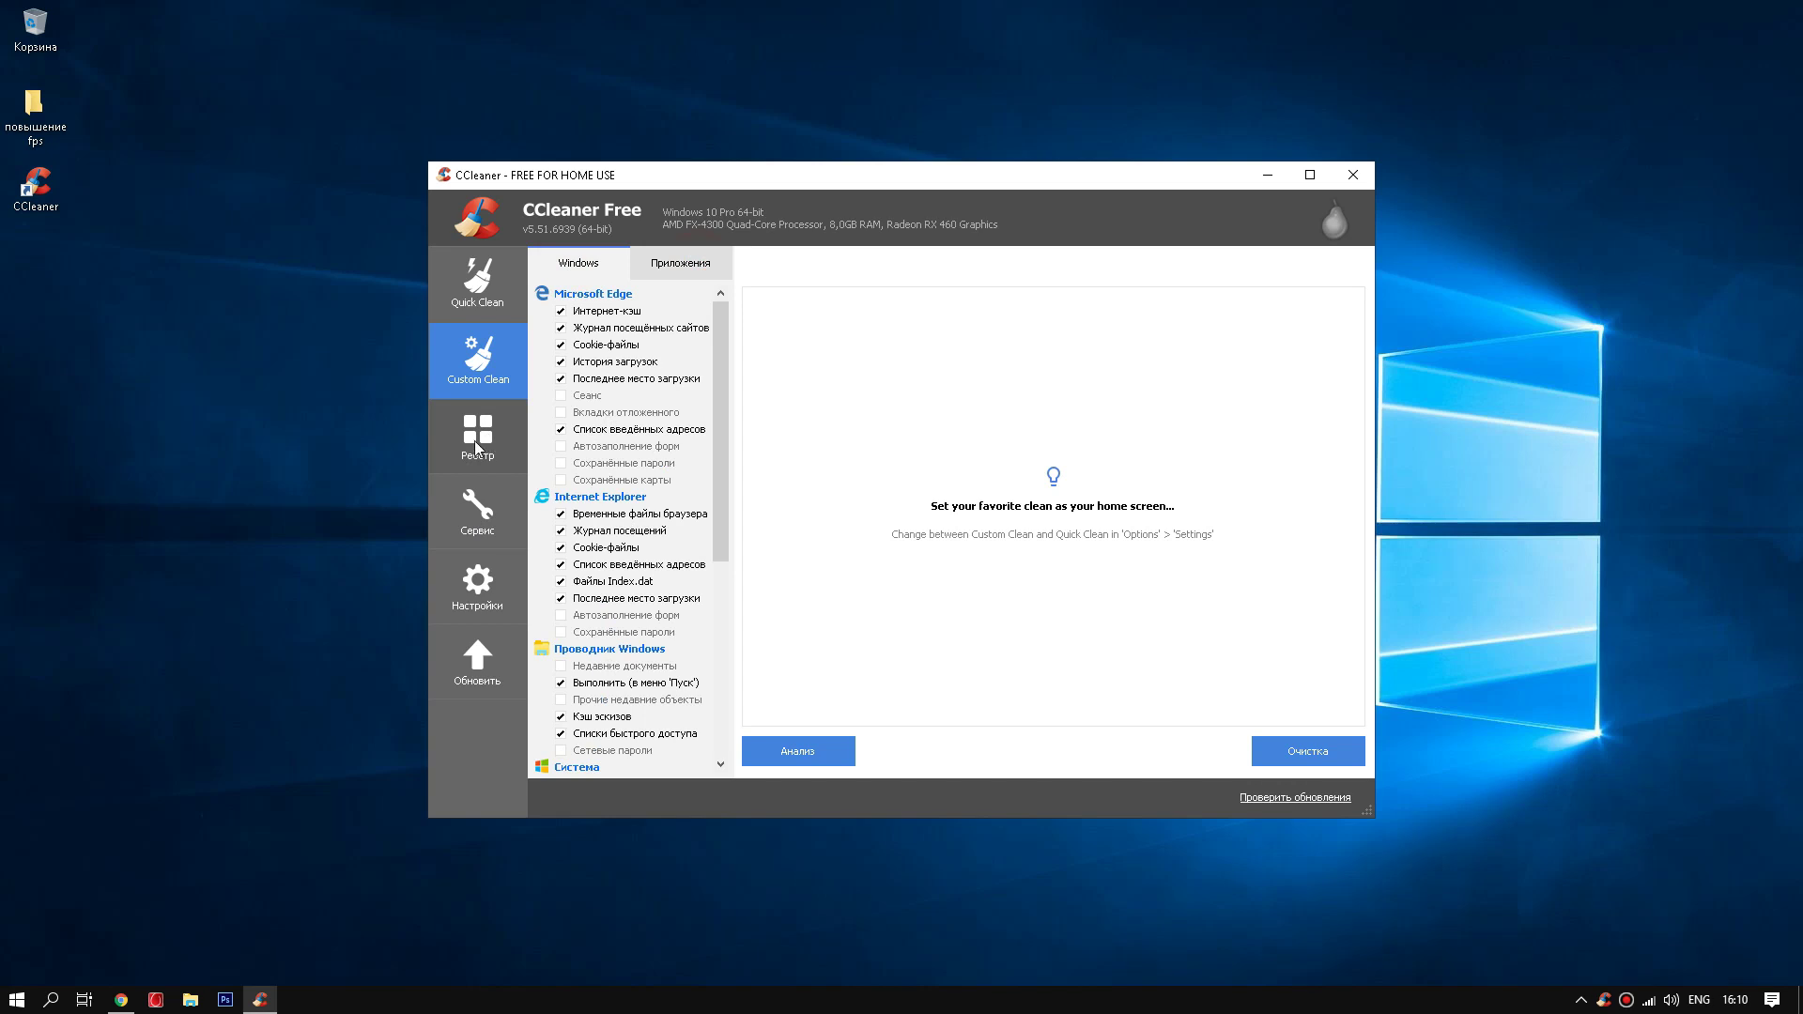
- Check the options for the OneDrive entry among the Windows startup programs, and delete the iSkysoft Helper Compact.exe startup entry
{"action": "left_click", "coordinate": [478, 515]}
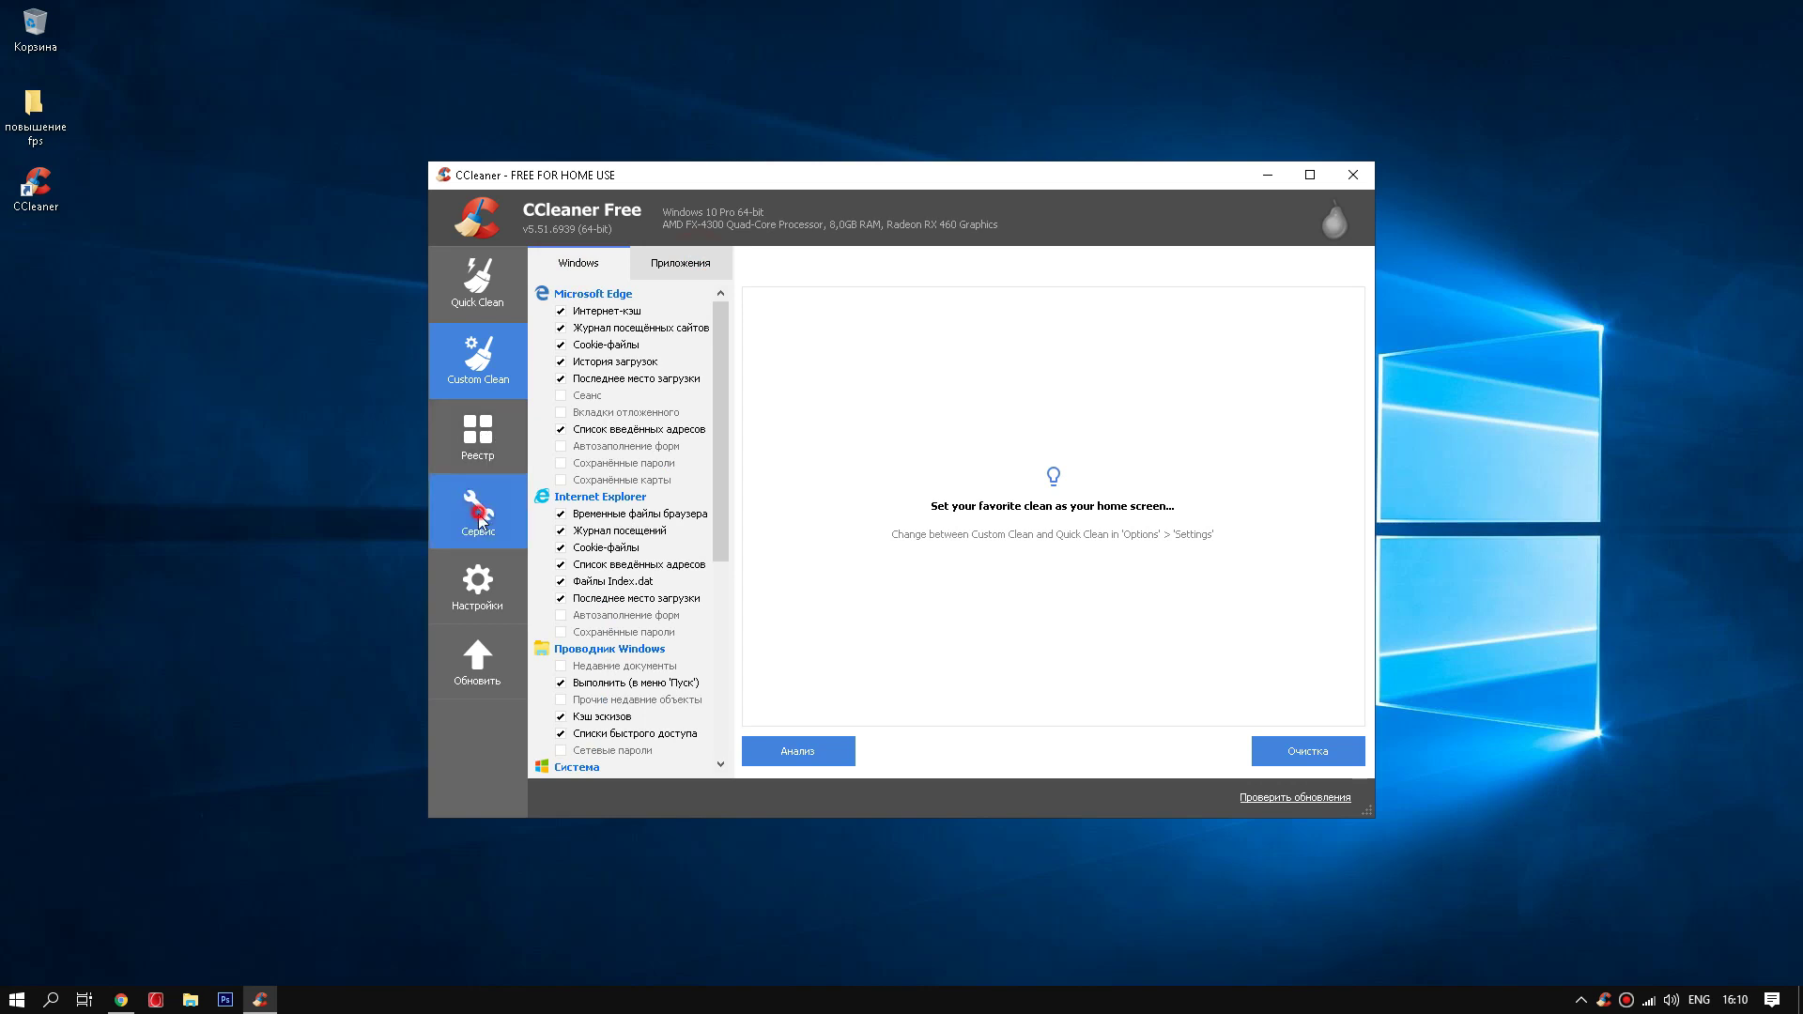
{"action": "left_click", "coordinate": [650, 302]}
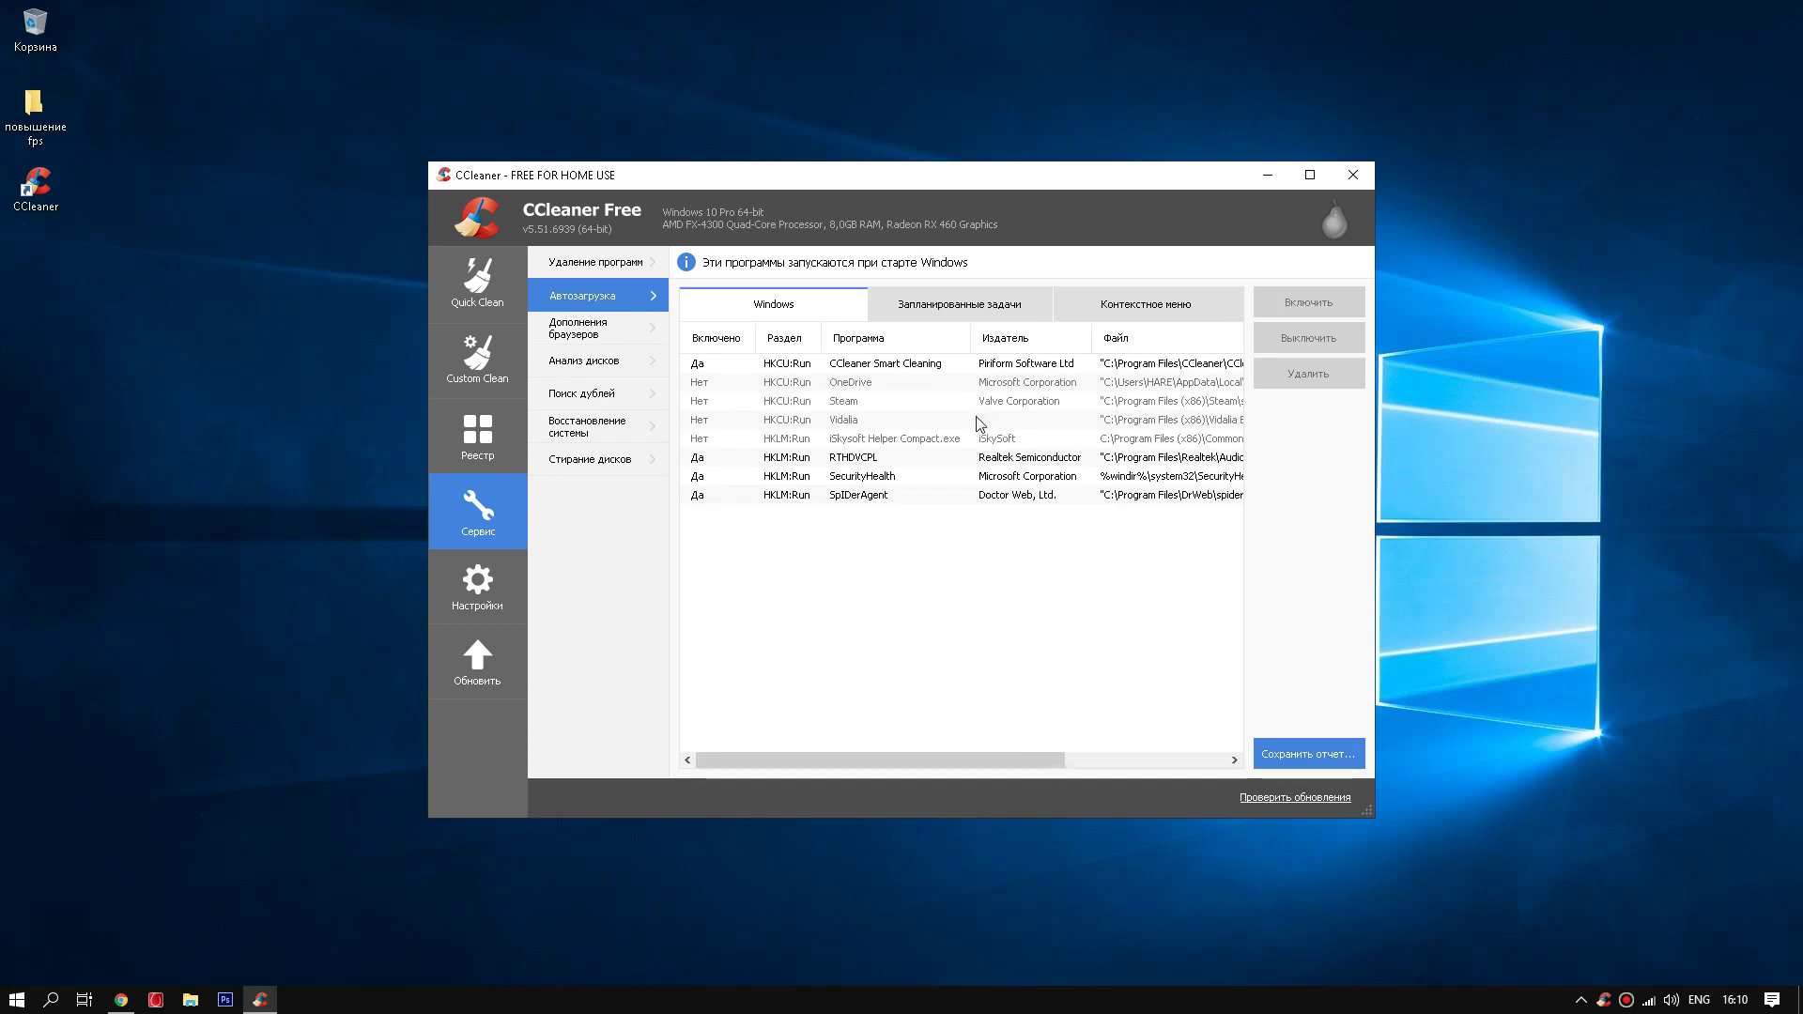
{"action": "right_click", "coordinate": [843, 383]}
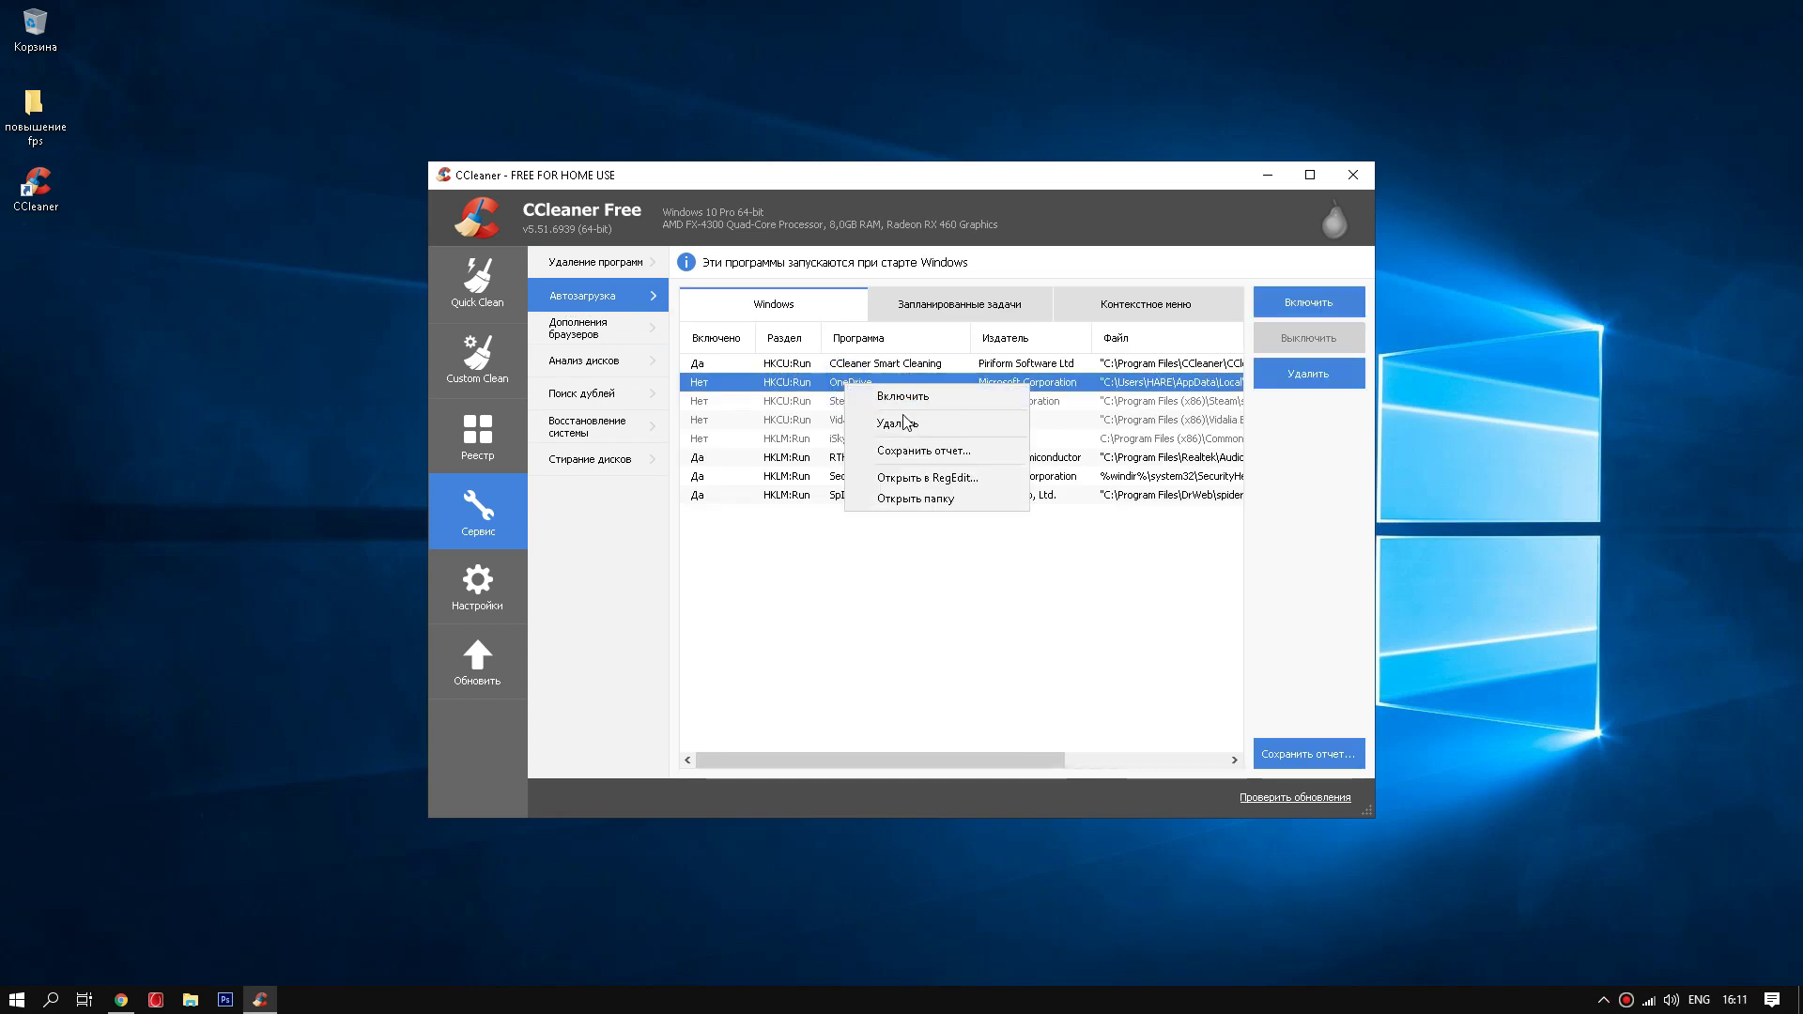
{"action": "left_click", "coordinate": [919, 592]}
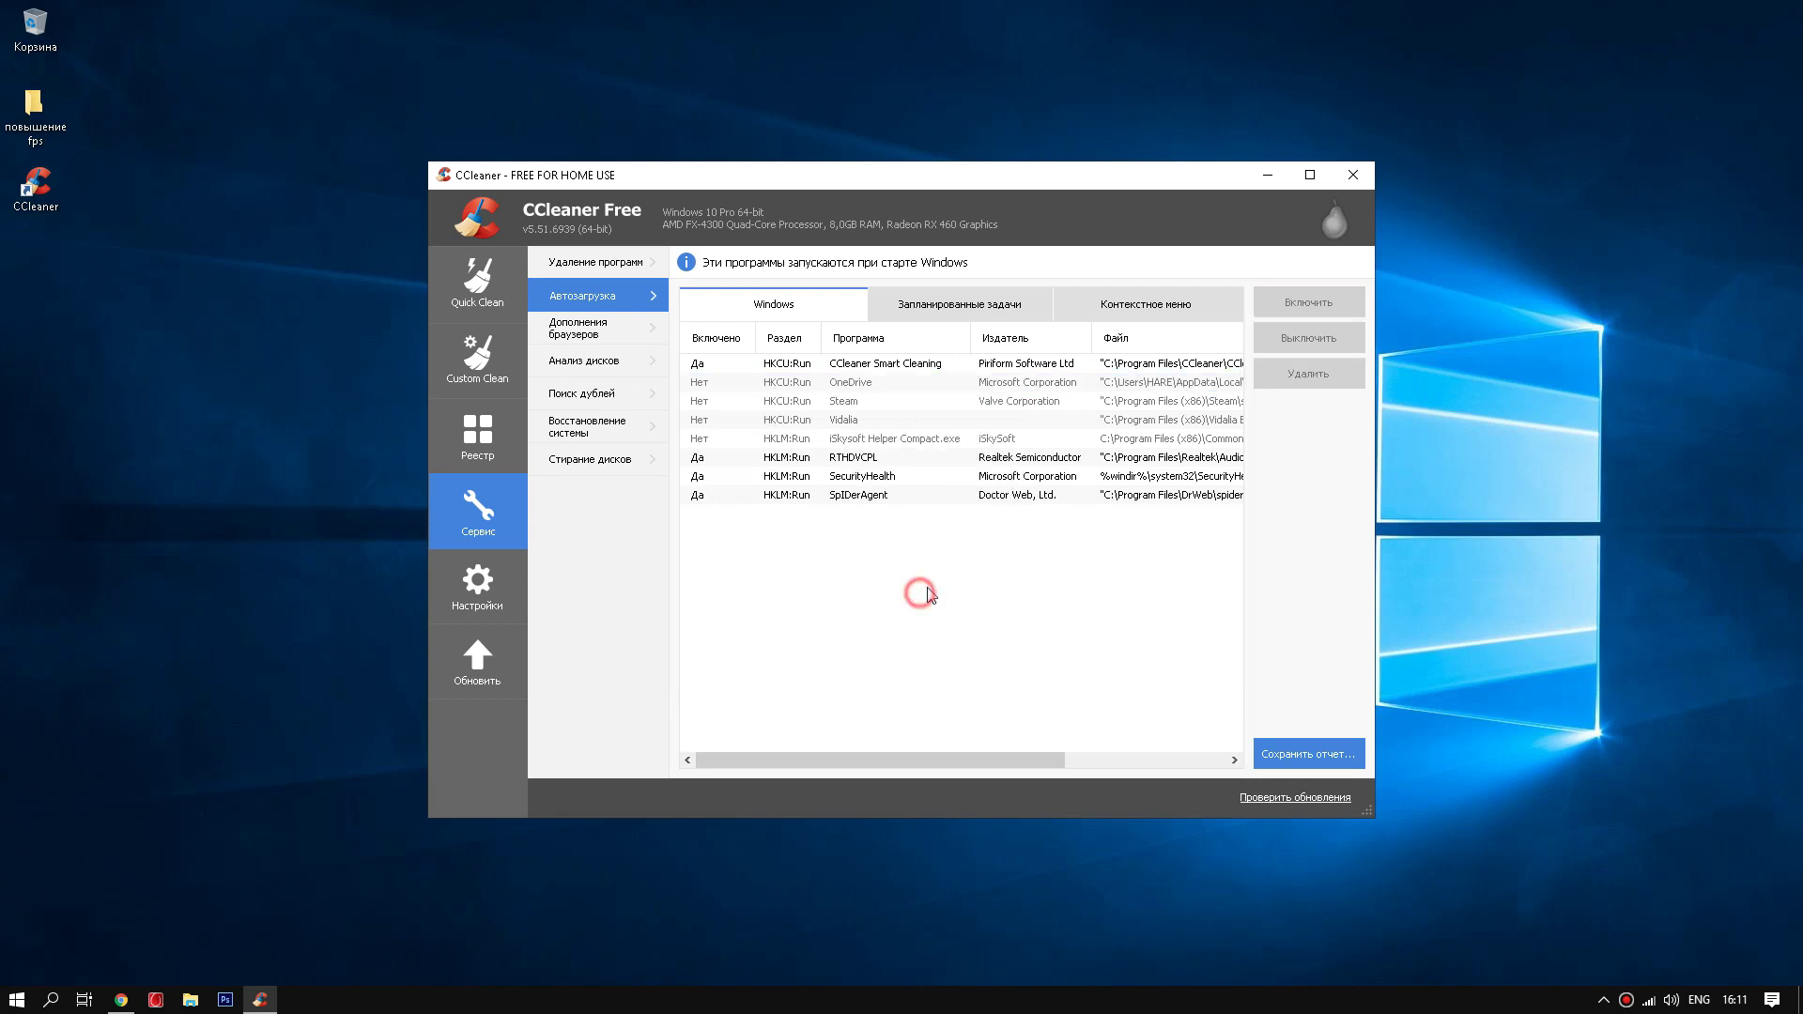
{"action": "right_click", "coordinate": [870, 439]}
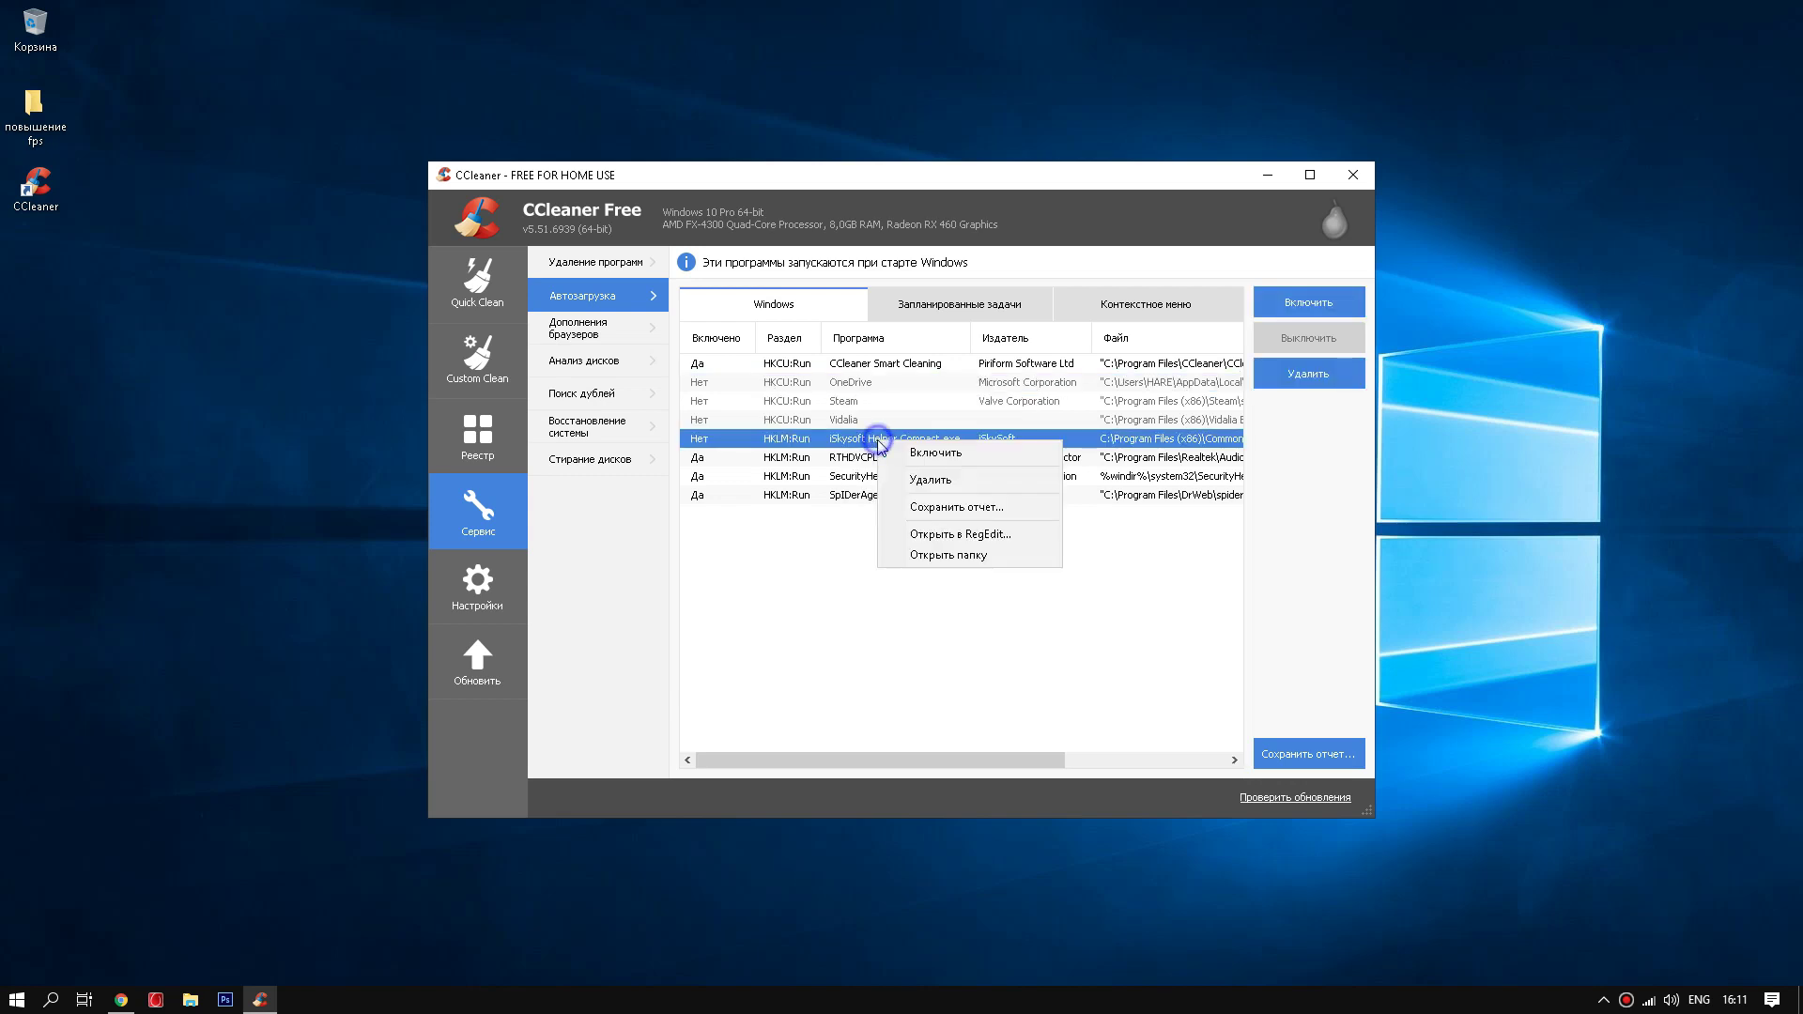
{"action": "left_click", "coordinate": [936, 481]}
{"action": "left_click", "coordinate": [897, 556]}
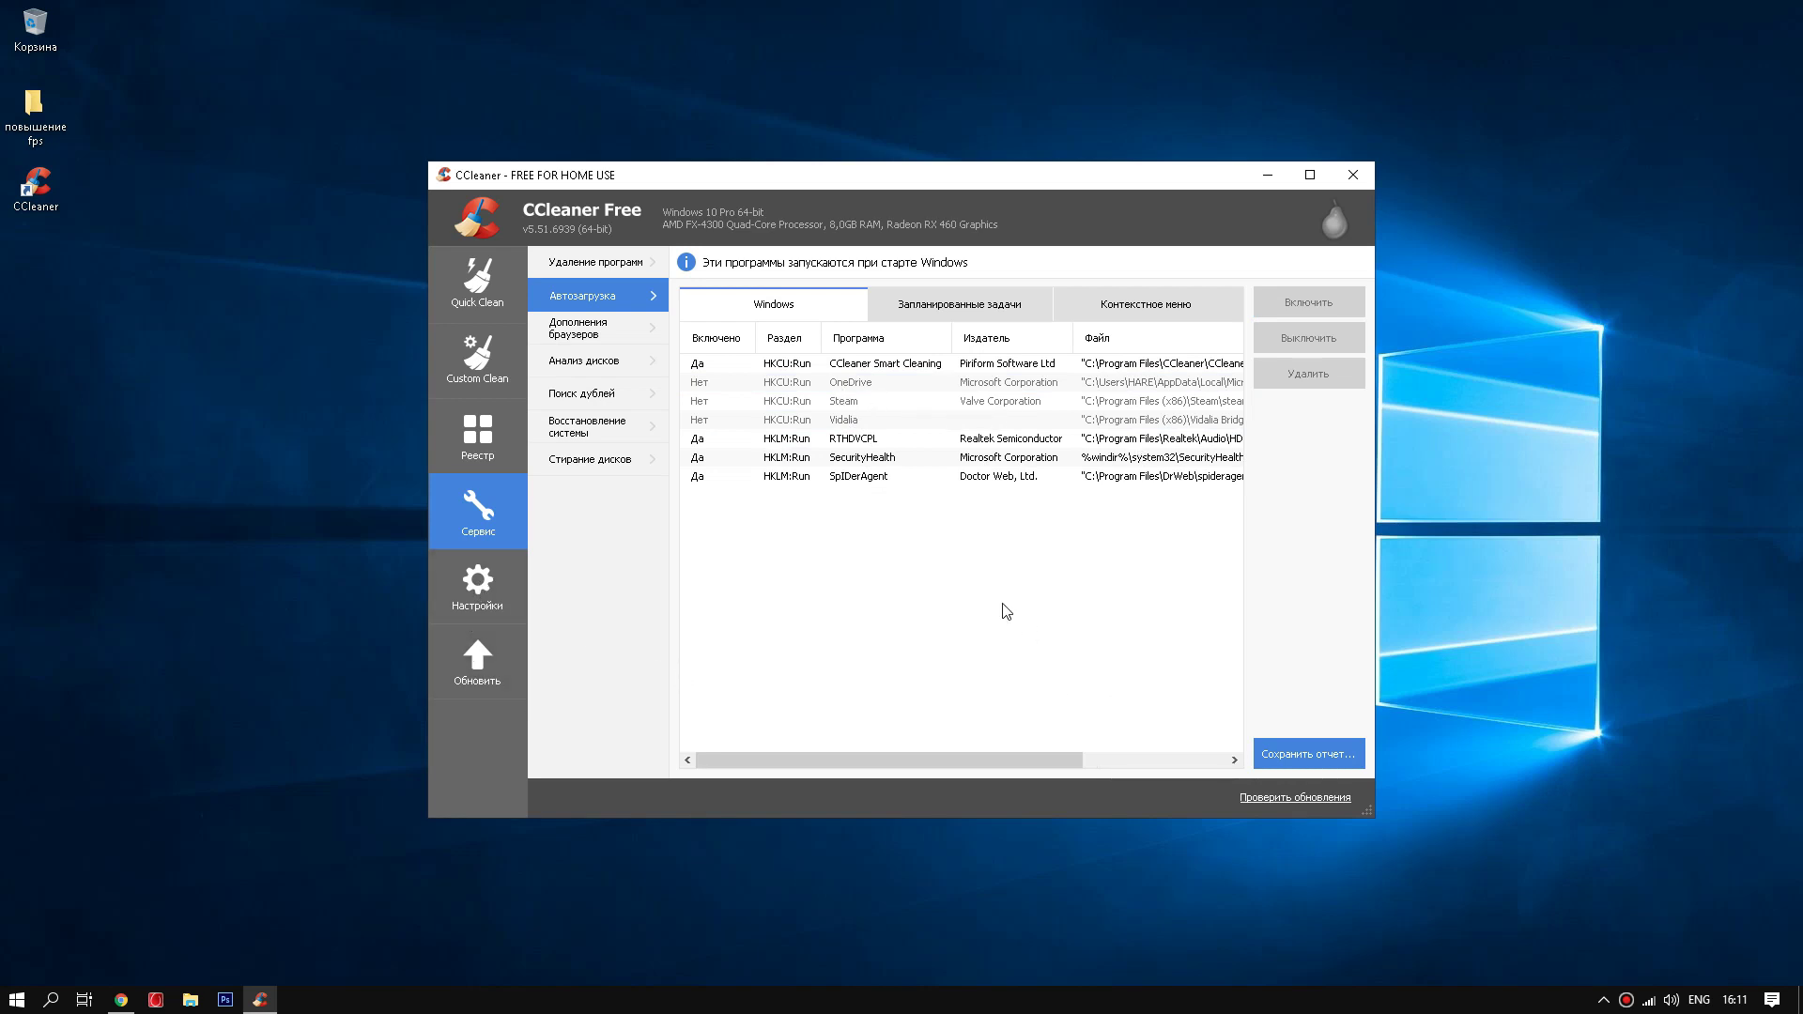
- Close CCleaner and dismiss its Smart Cleaning (Смарт-очистка) notification
{"action": "left_click", "coordinate": [1352, 176]}
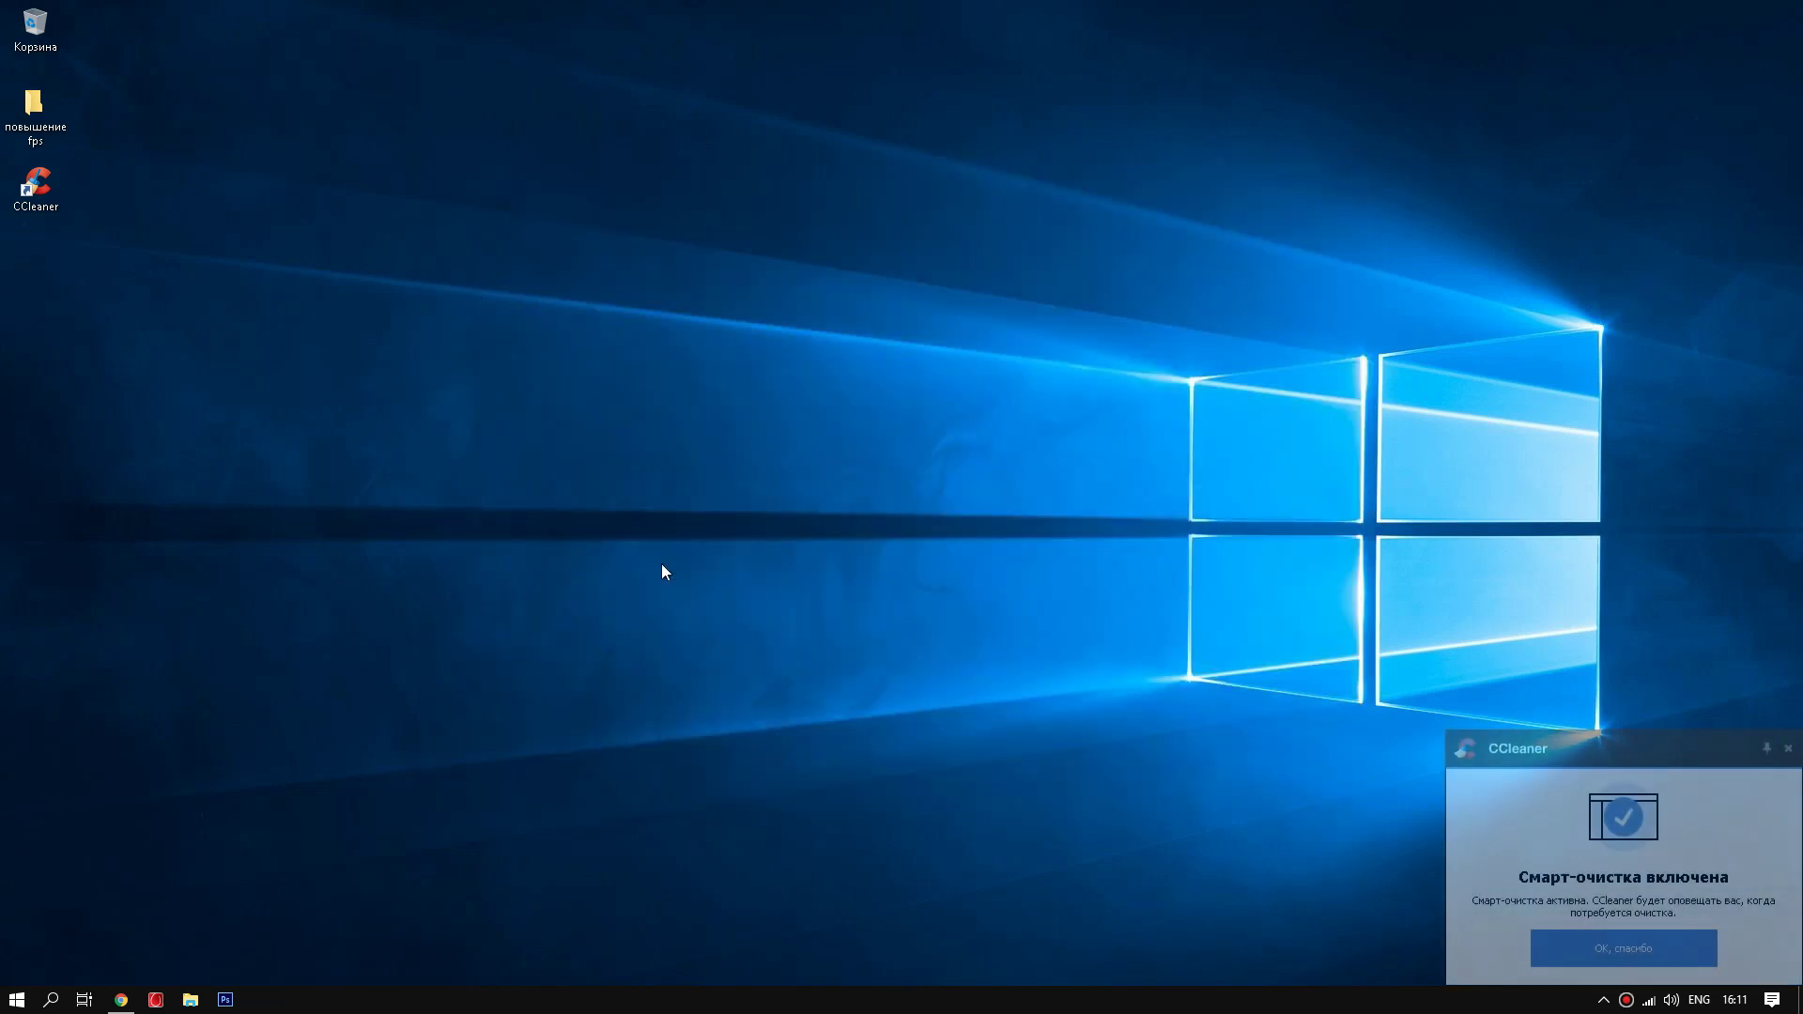
{"action": "left_click", "coordinate": [1789, 748]}
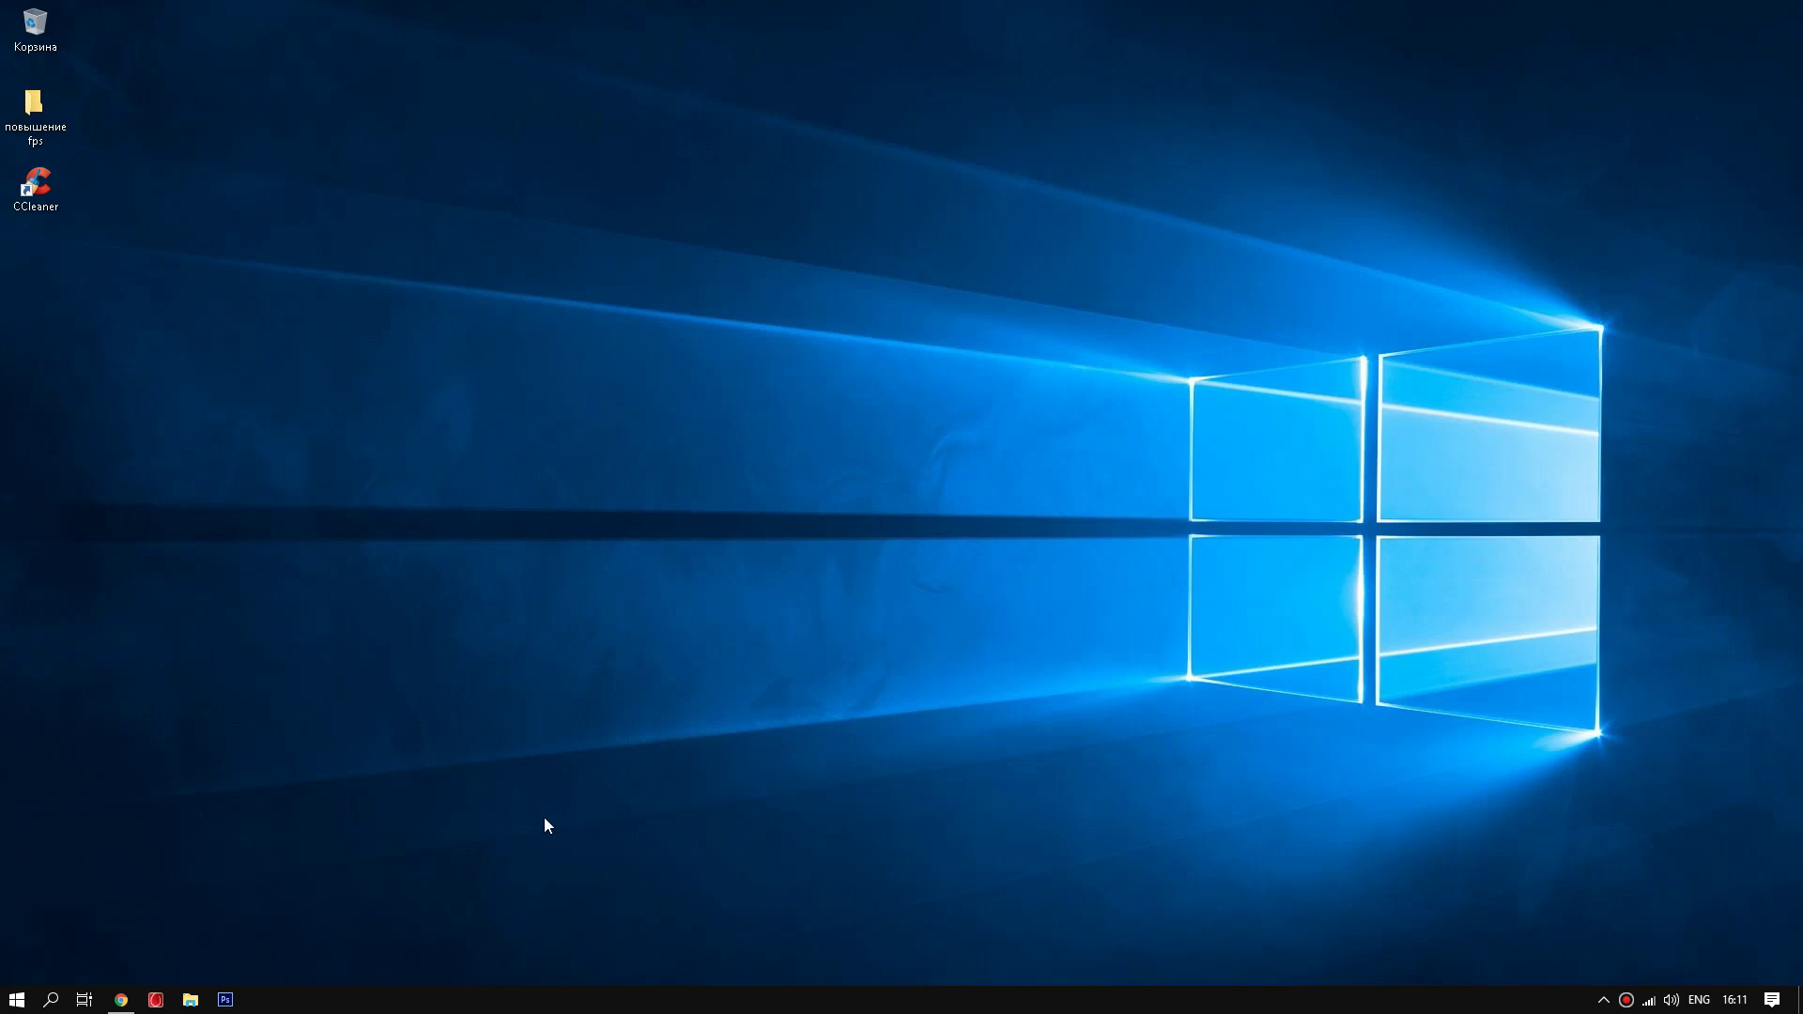